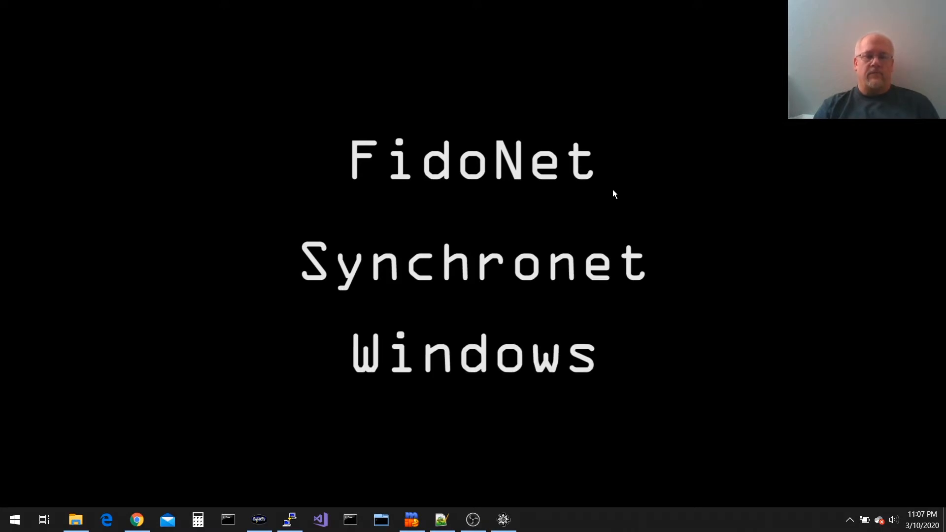
Bring up the Synchronet Control Panel and view its About version information
click(510, 520)
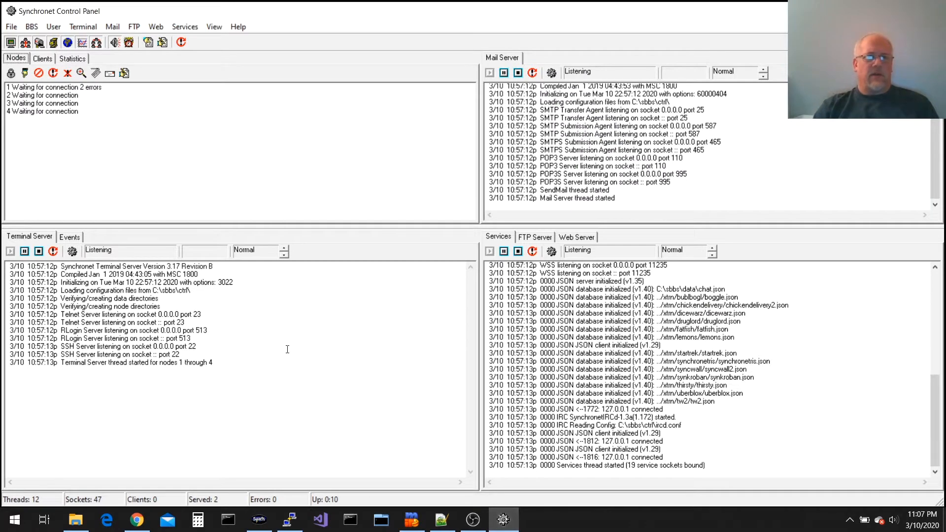
click(238, 27)
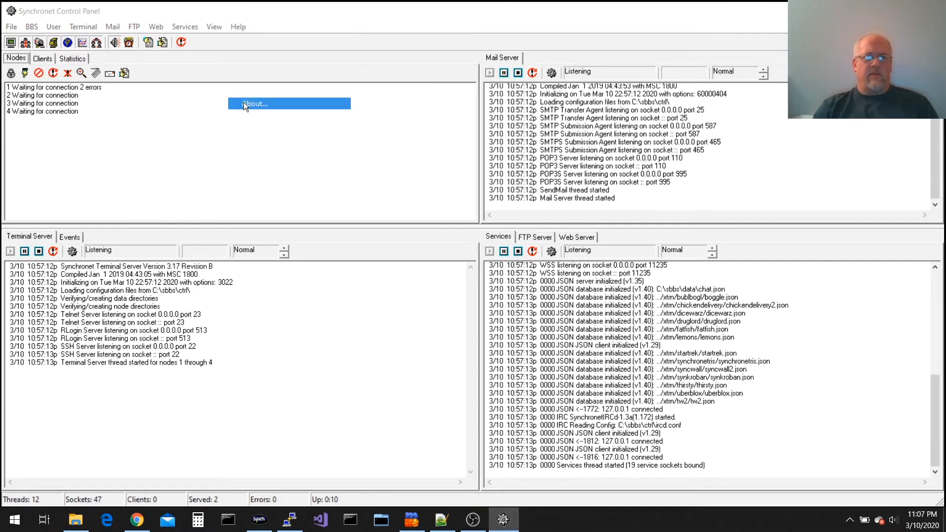
click(243, 102)
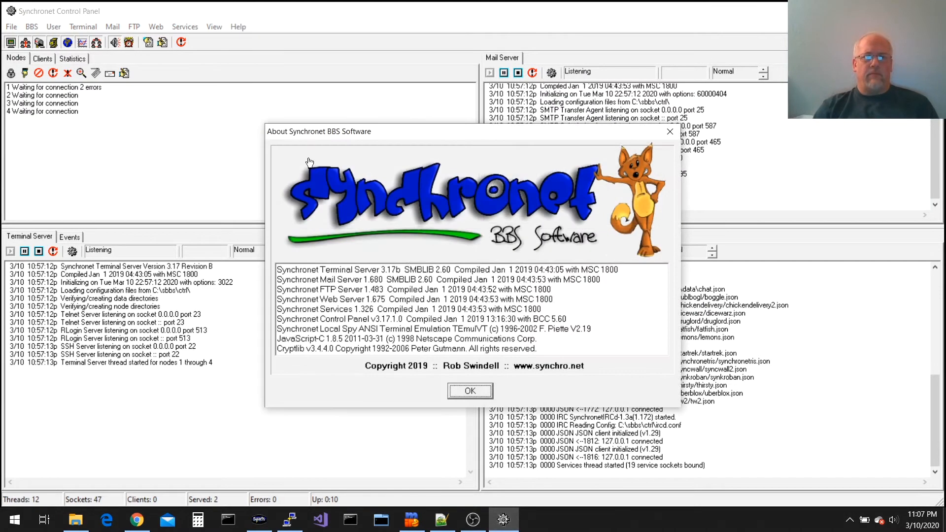
click(481, 392)
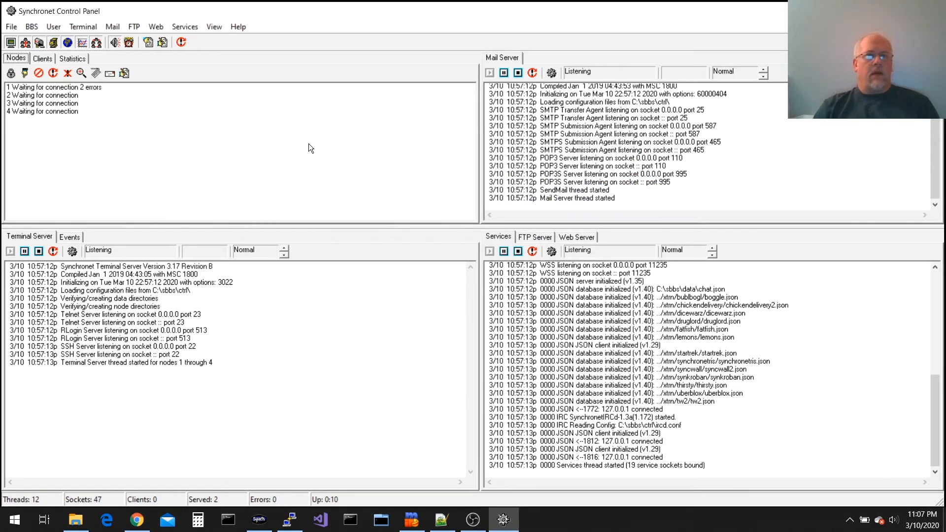
Launch the BBS configuration console and change its font to 10 x 20
click(31, 27)
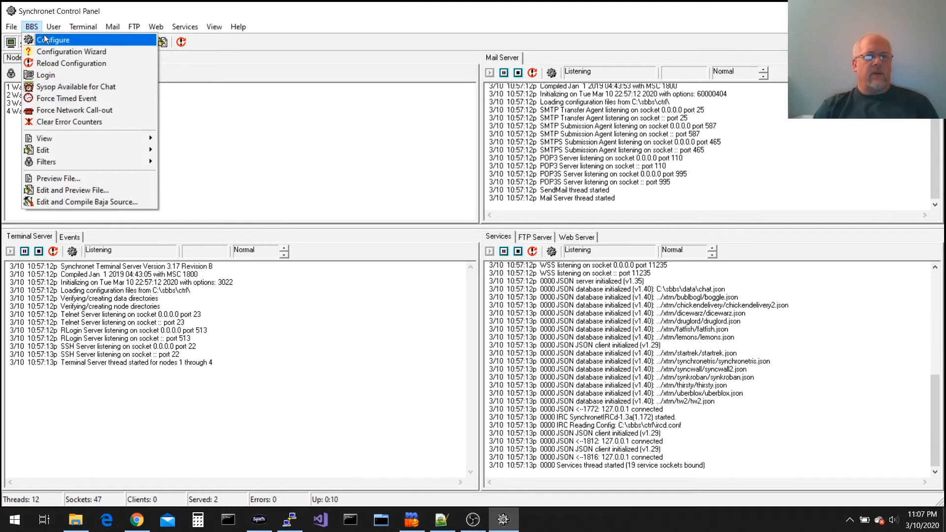
click(47, 40)
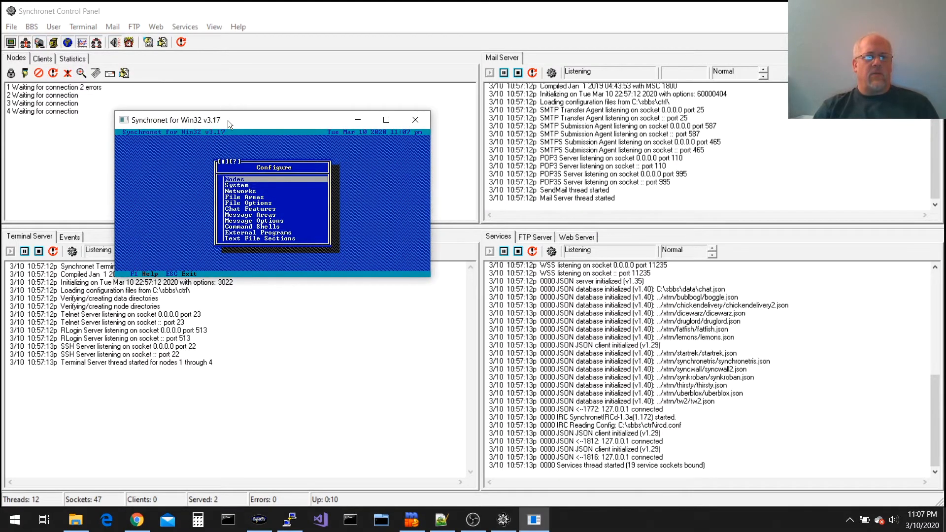
drag(228, 121, 209, 87)
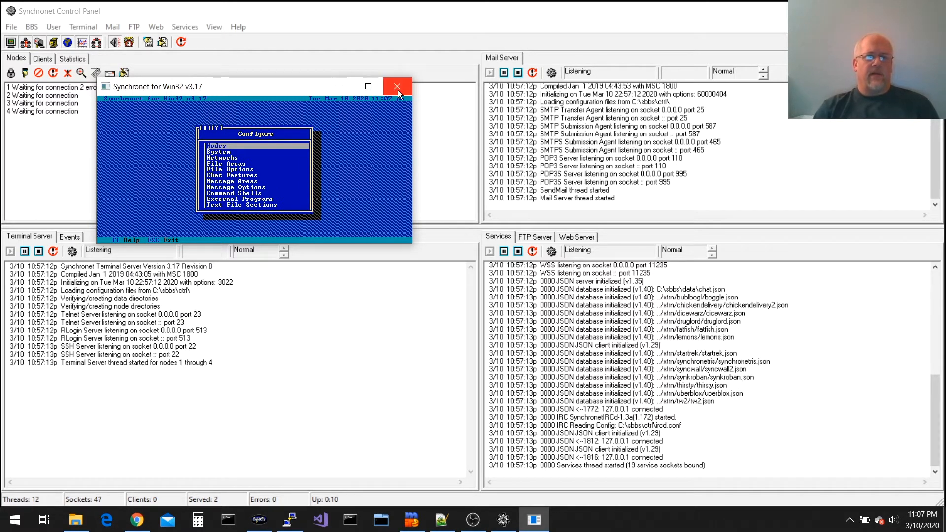
right_click(226, 87)
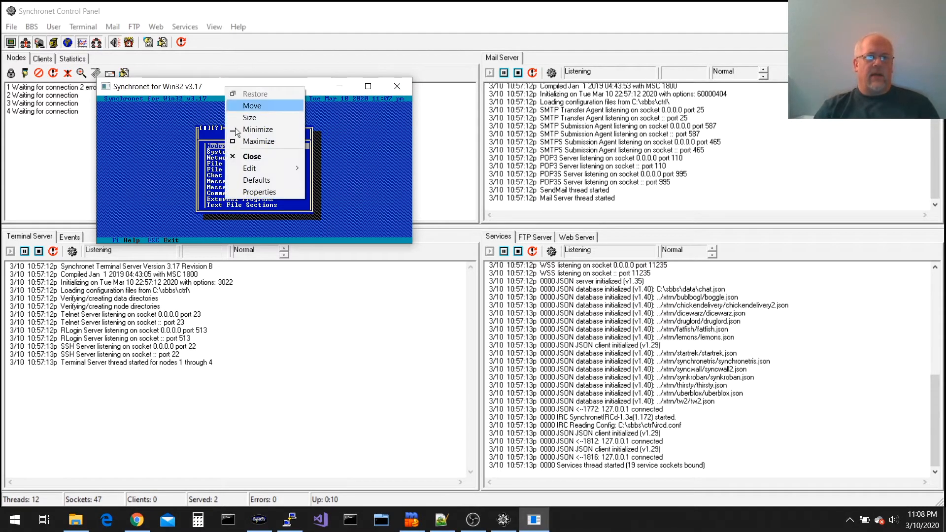
click(257, 191)
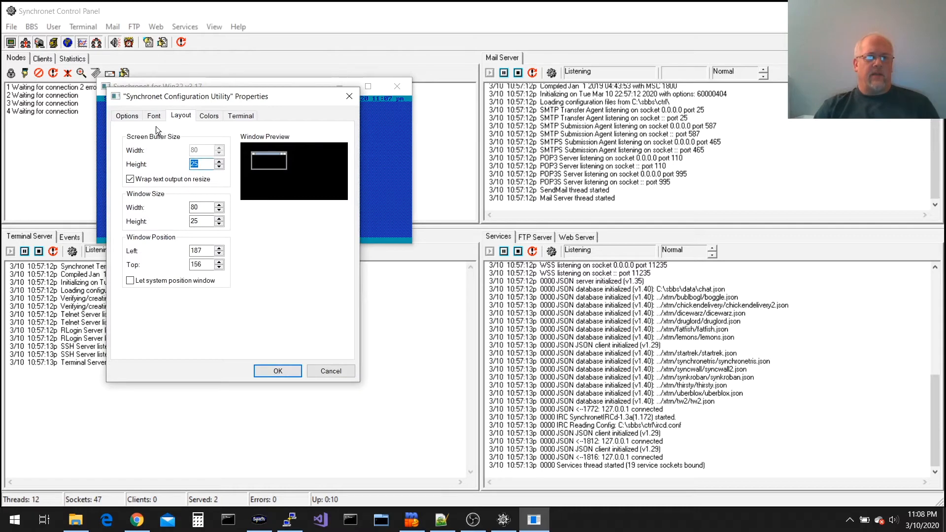
click(154, 116)
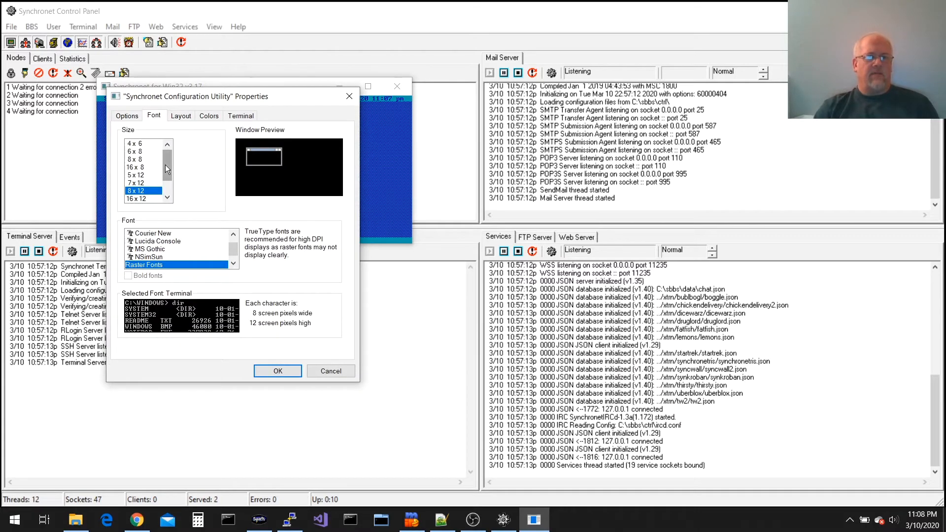
drag(165, 164, 169, 185)
click(168, 197)
click(141, 198)
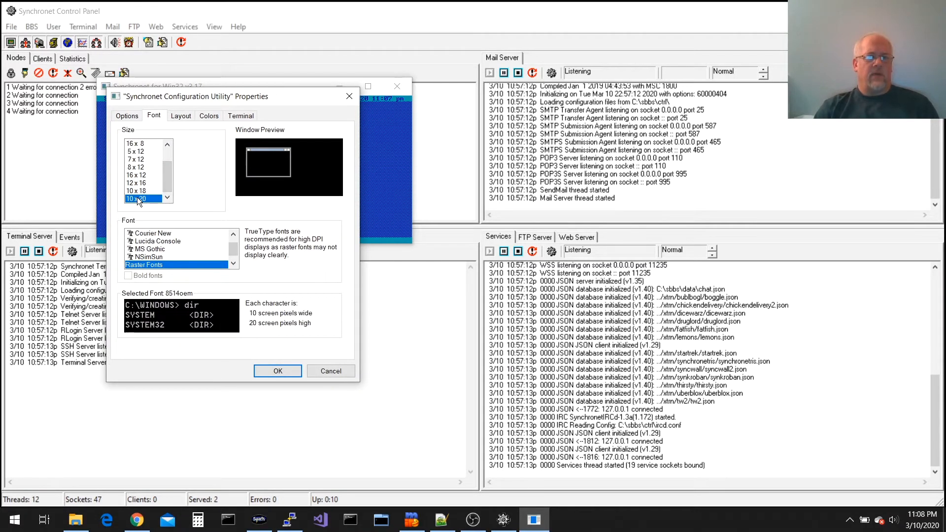
click(278, 371)
Reopen the console to verify the larger font, then search Windows for 'sync'
key(Escape)
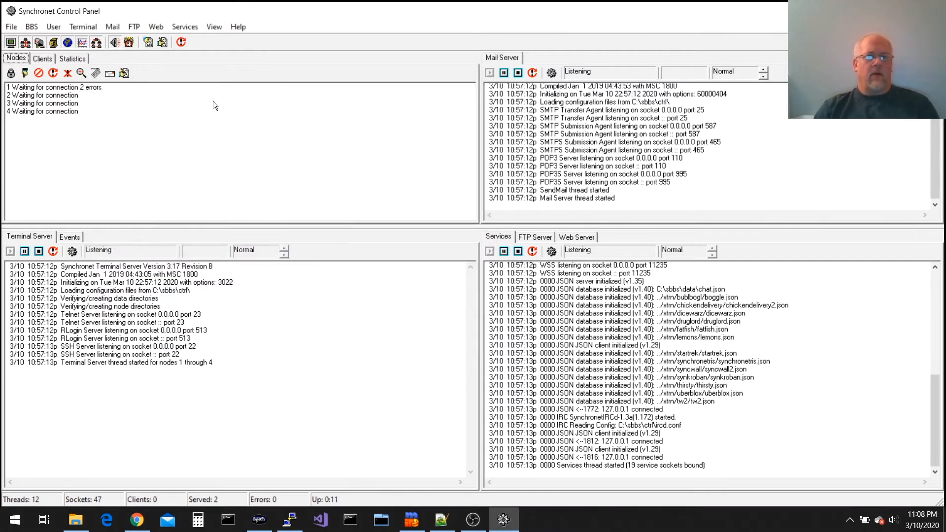
click(31, 26)
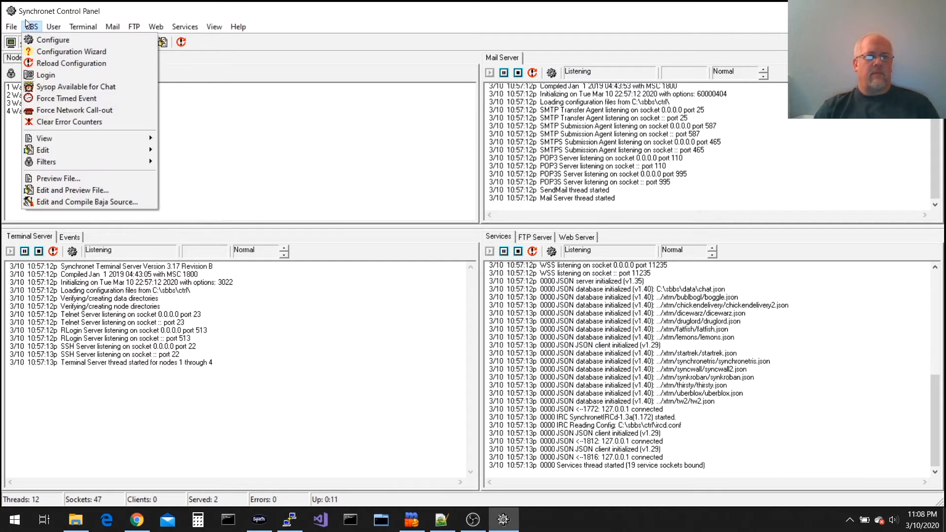
click(52, 39)
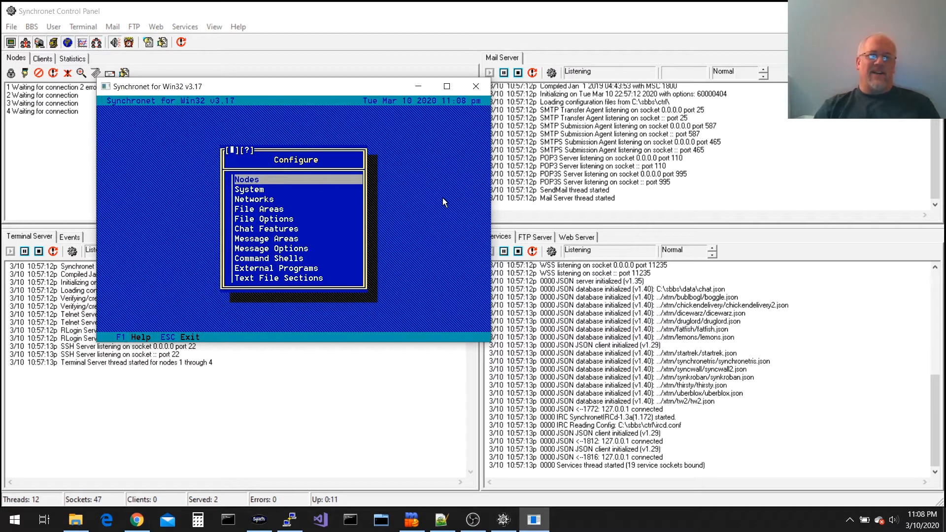
click(470, 89)
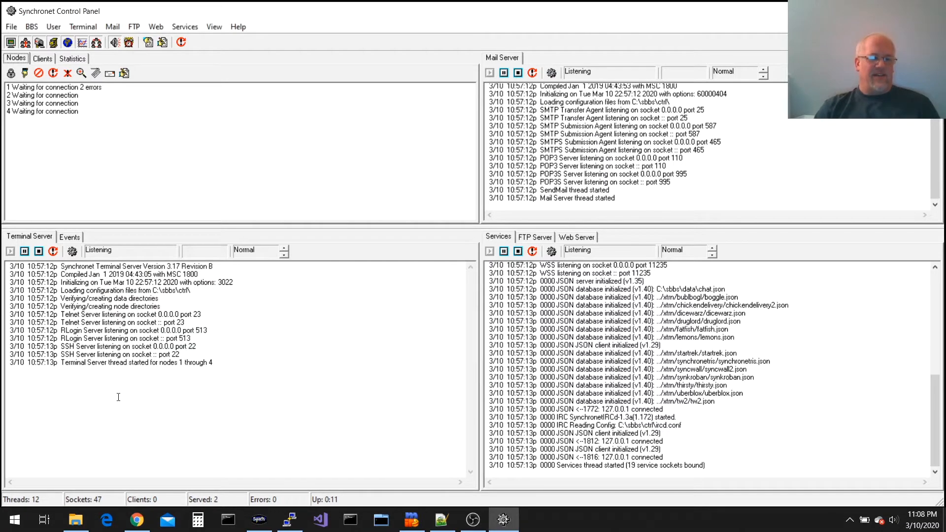
click(14, 522)
text(sync)
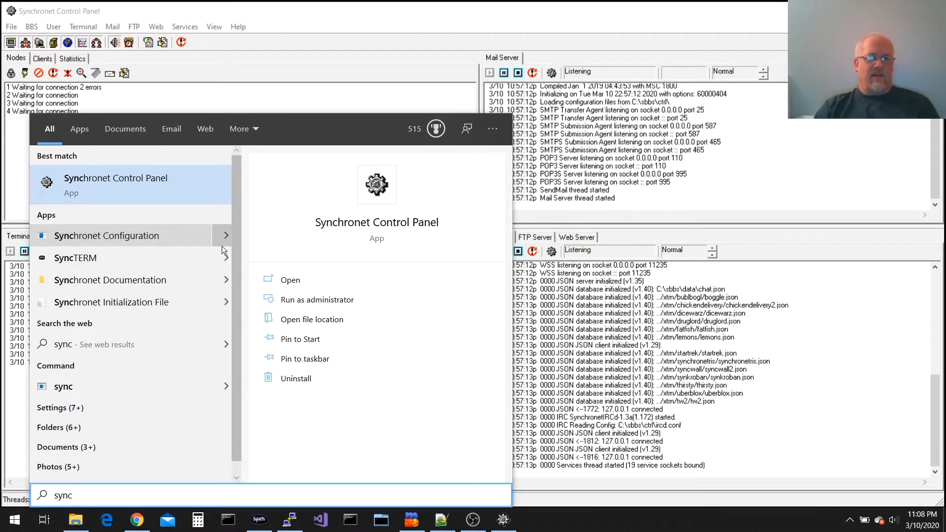
From the shortcut's file location, run Synchronet Configuration as administrator
click(315, 324)
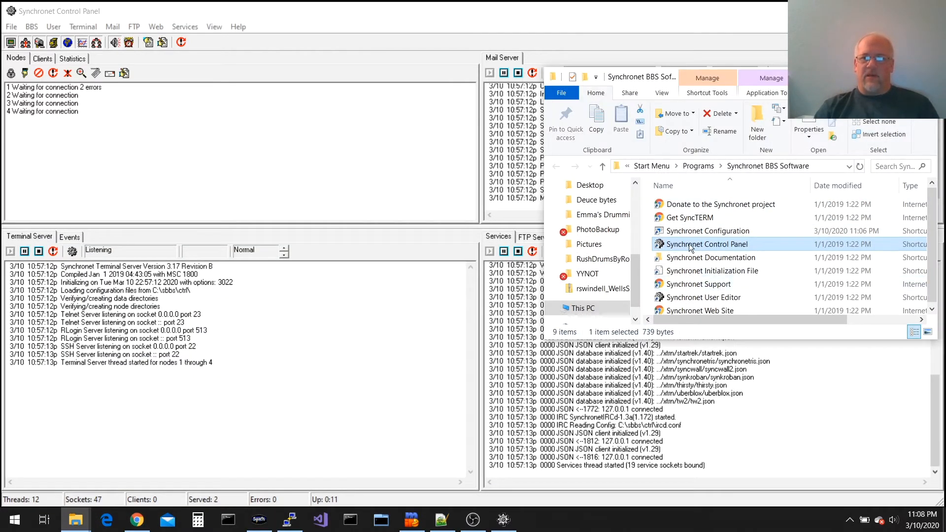
click(708, 230)
double_click(691, 231)
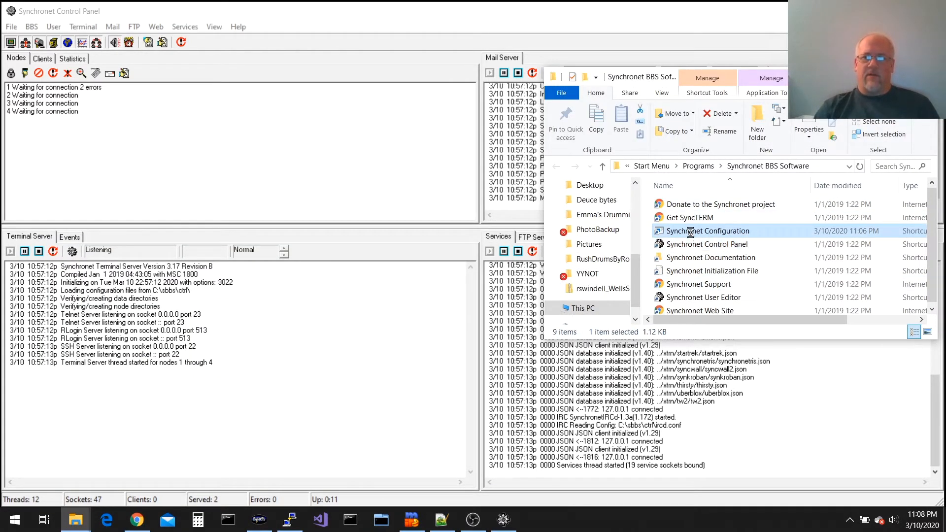
right_click(691, 232)
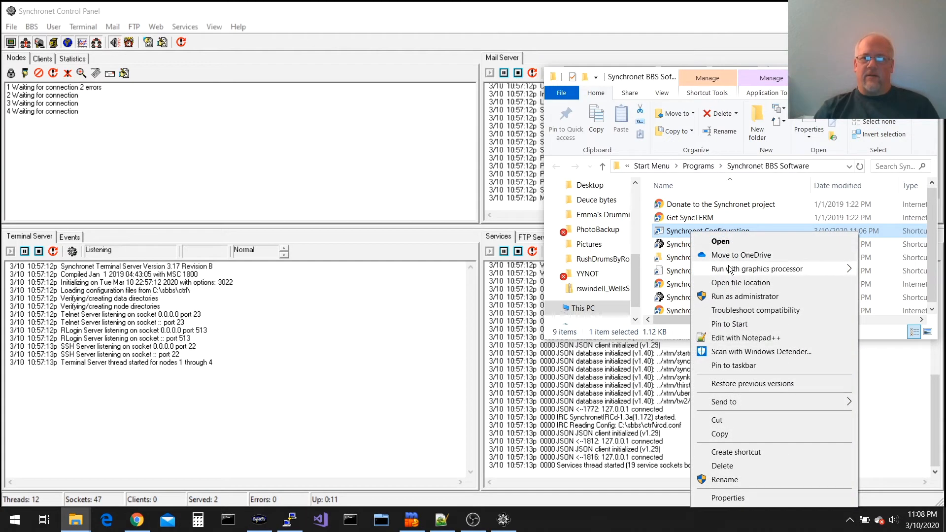
click(733, 295)
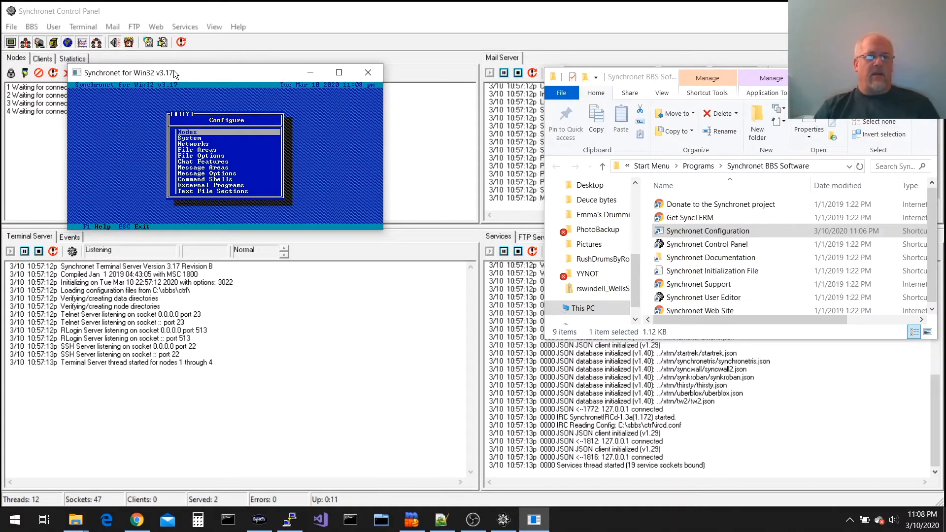
Give the administrator console a 10 x 20 font, close it, and return to the Control Panel
right_click(175, 74)
click(211, 178)
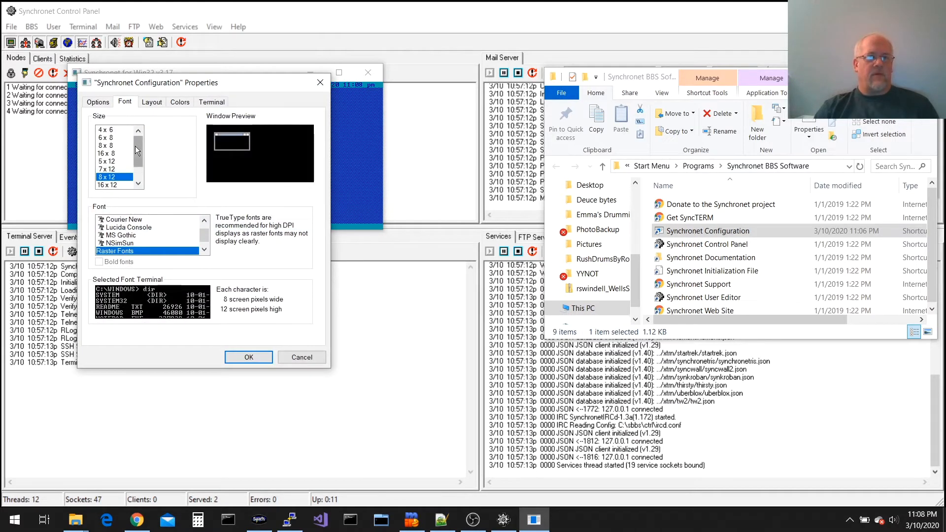
drag(135, 146, 129, 200)
click(113, 183)
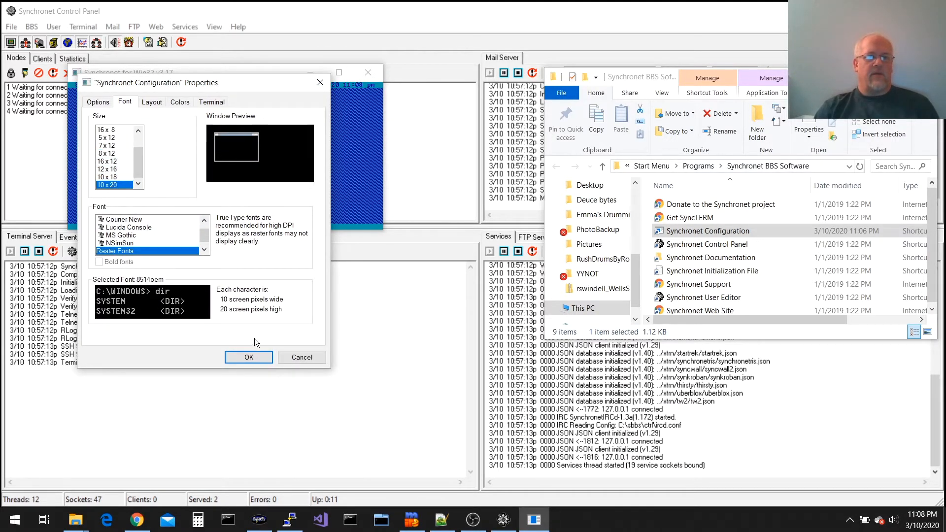
click(250, 357)
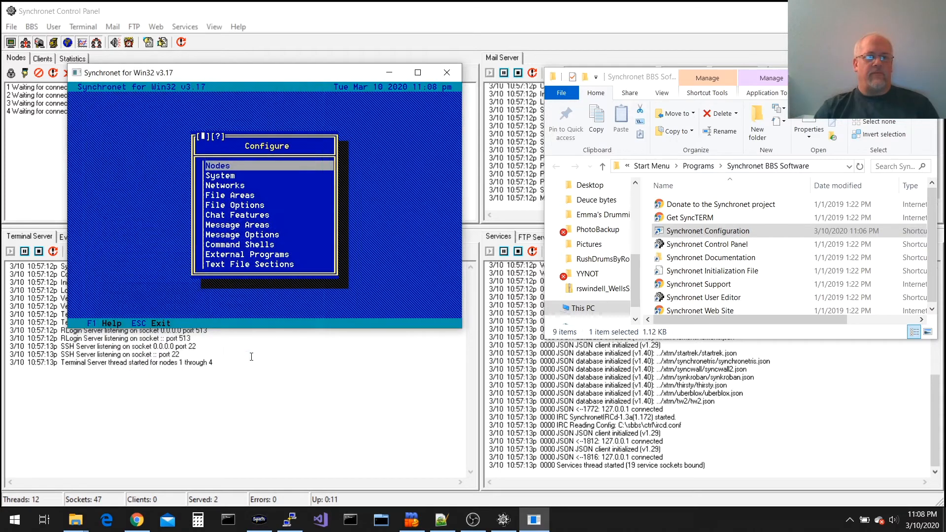
click(443, 72)
click(194, 72)
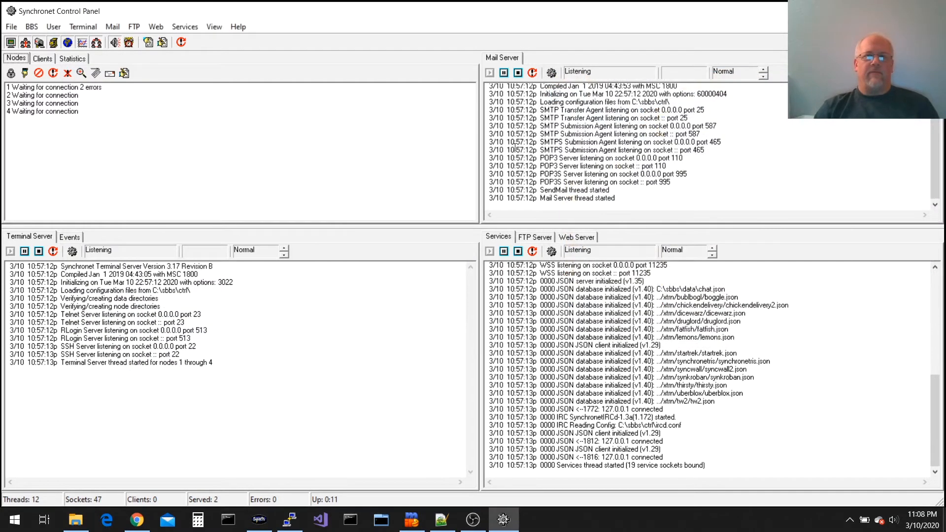
click(33, 27)
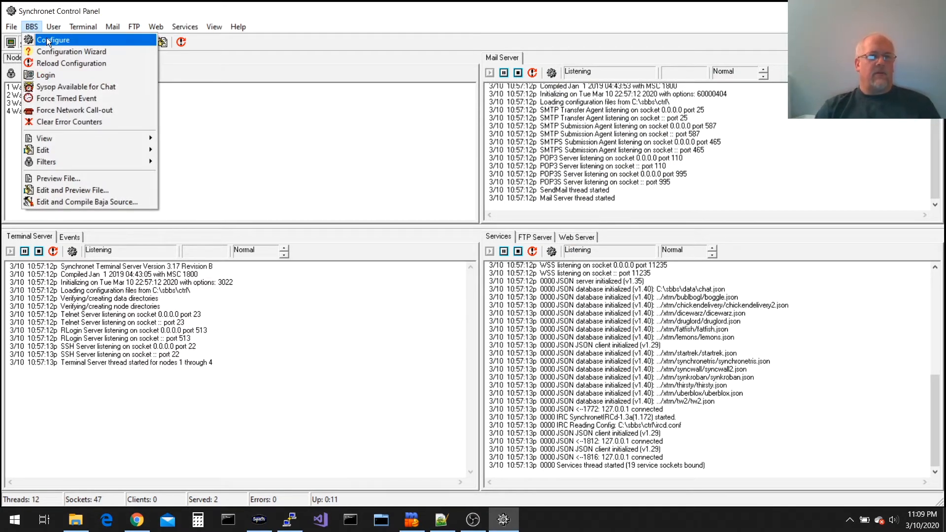
Launch SCFG and open Networks > FidoNet EchoMail and NetMail settings
click(48, 40)
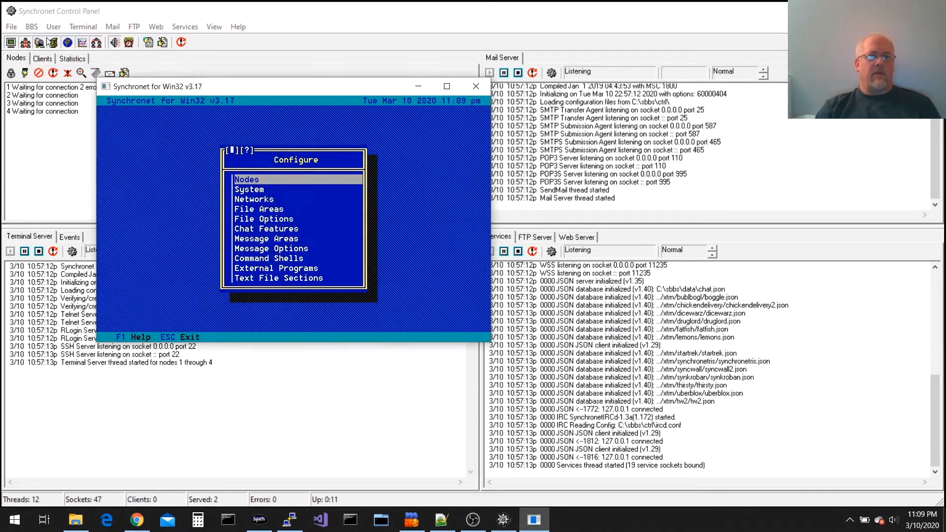
click(274, 201)
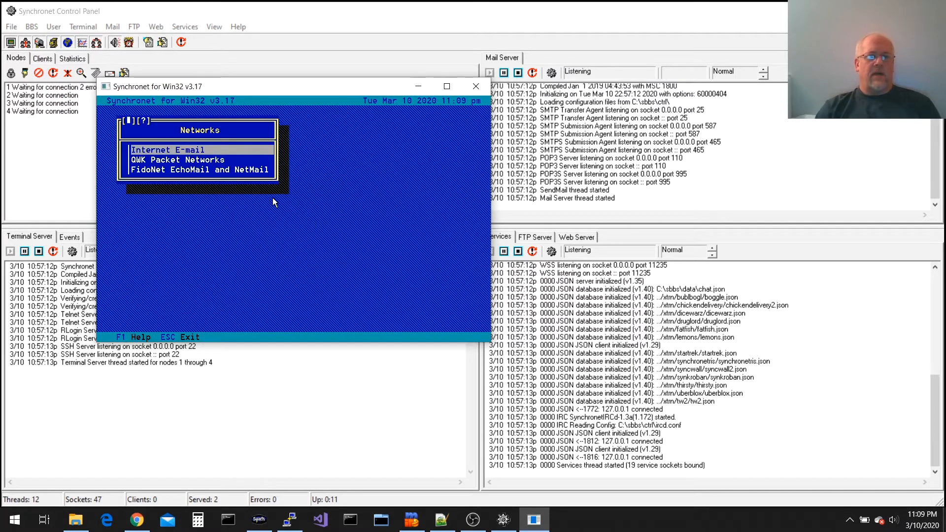
click(183, 171)
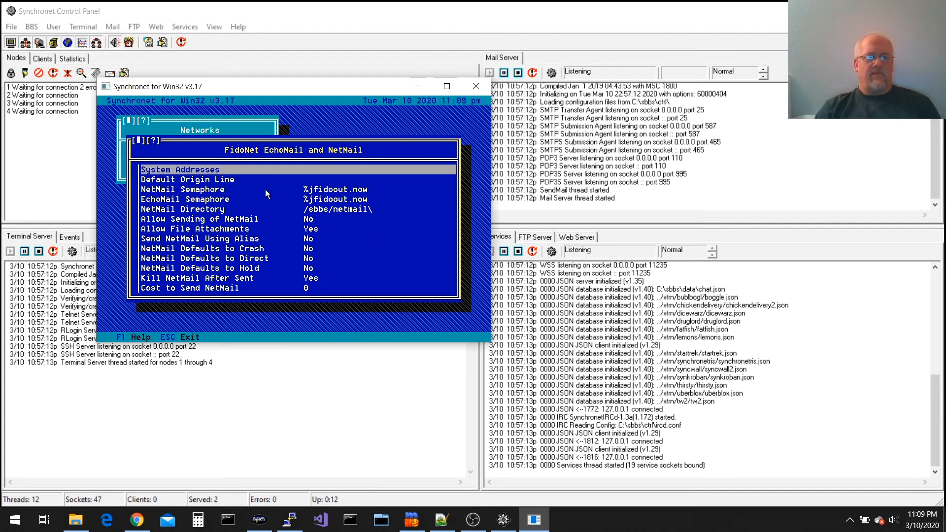
click(271, 526)
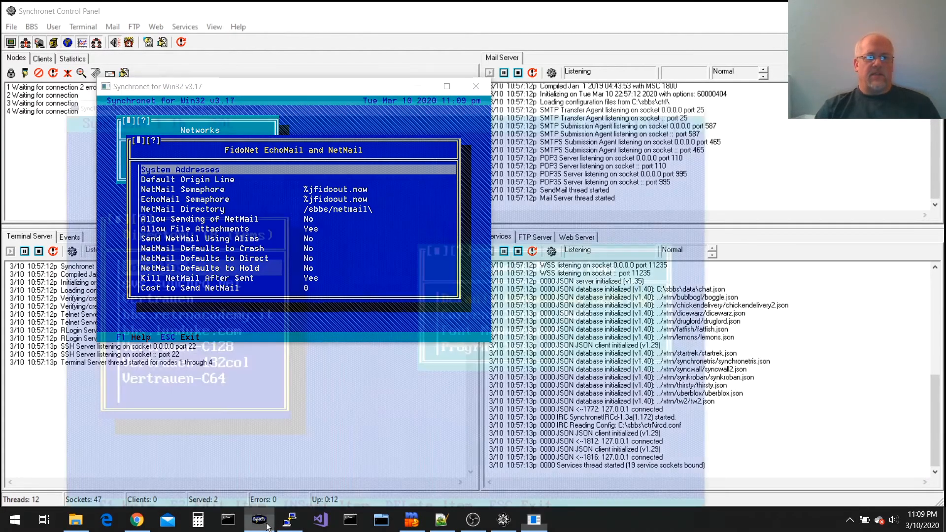
Connect to the localhost BBS and try NetMail to the sysop at 1:103/705, which is refused
click(197, 210)
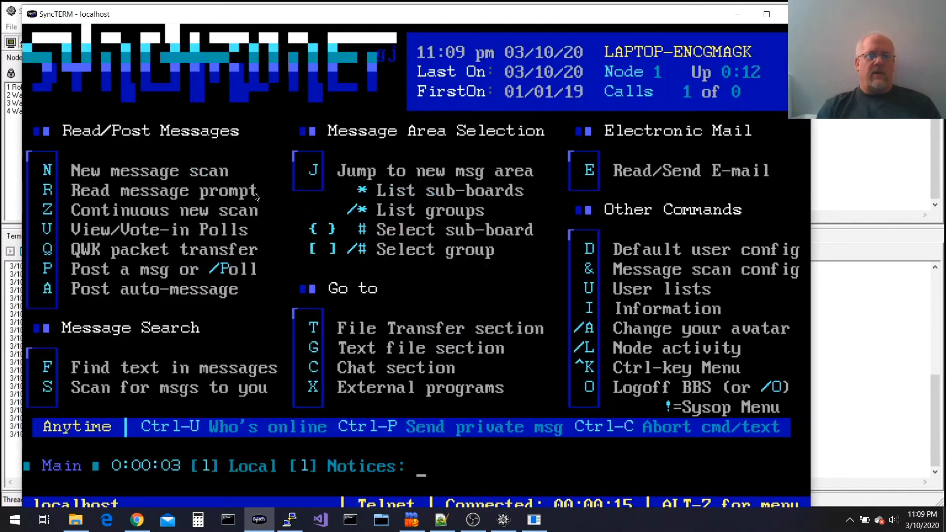
key(e)
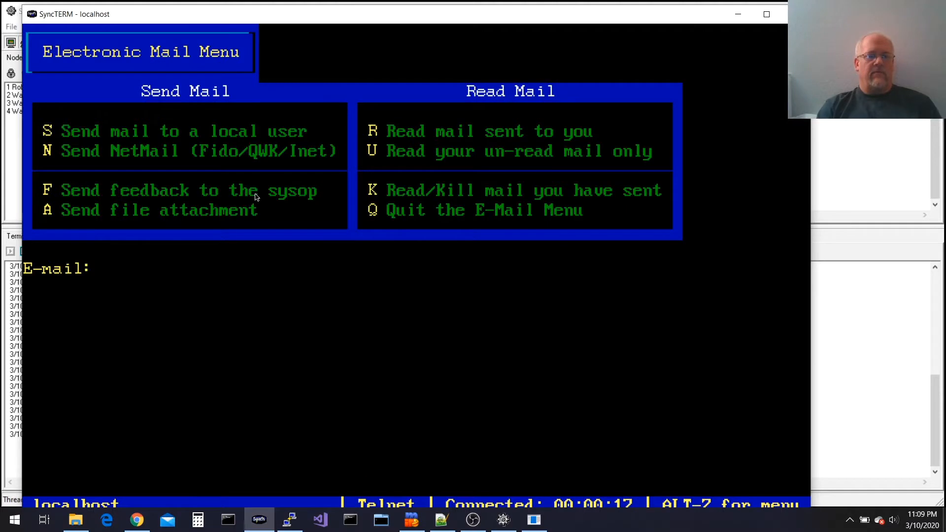
key(n)
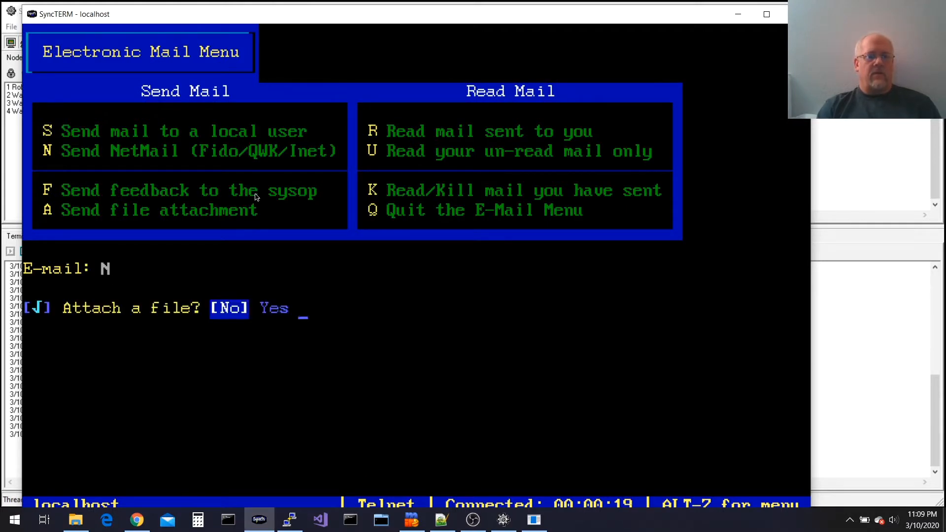
key(Return)
text(syso)
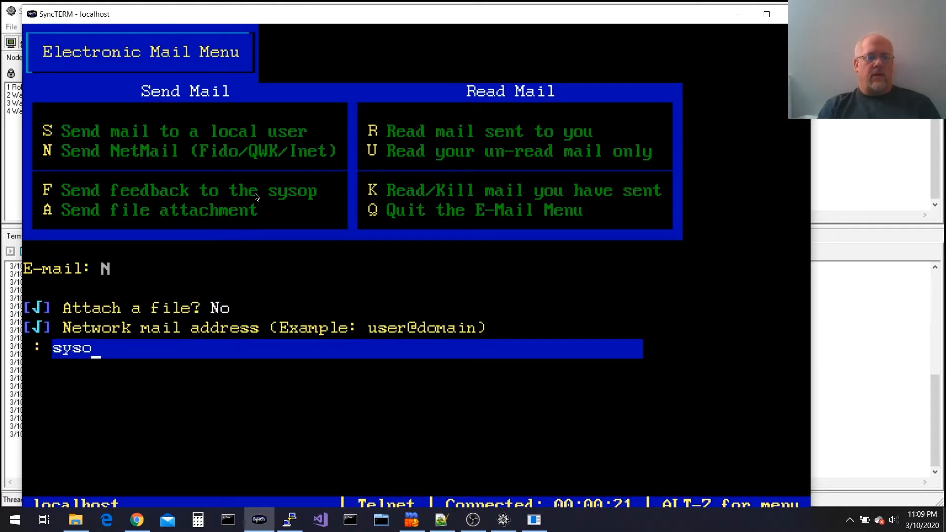
text(p@1:103/705)
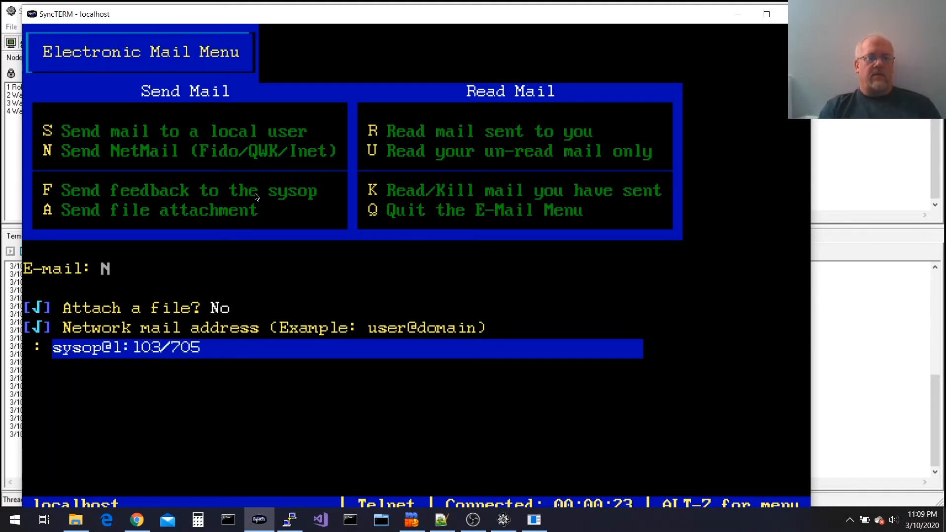
key(Return)
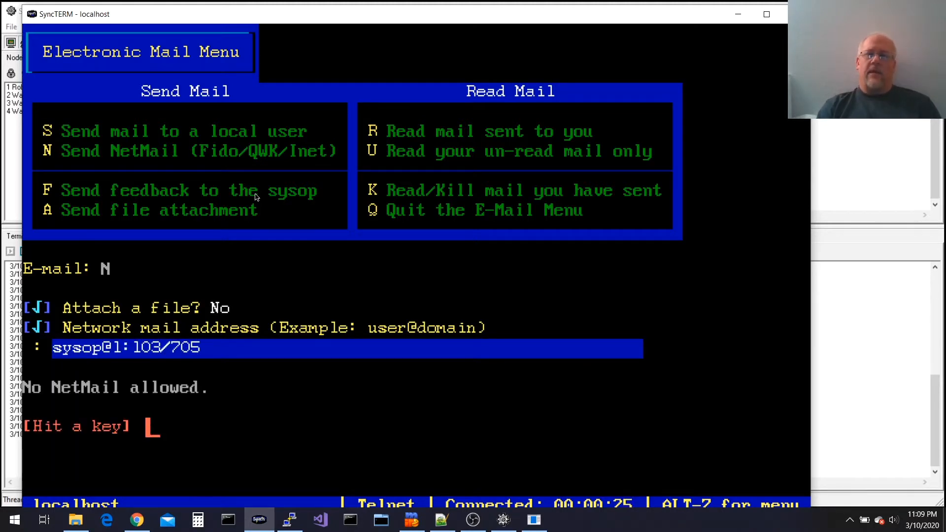
key(Return)
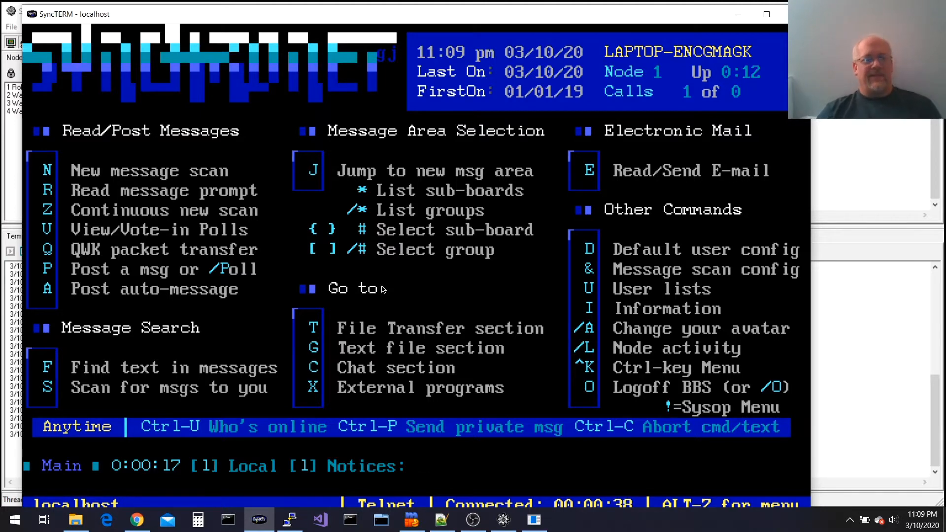
click(137, 520)
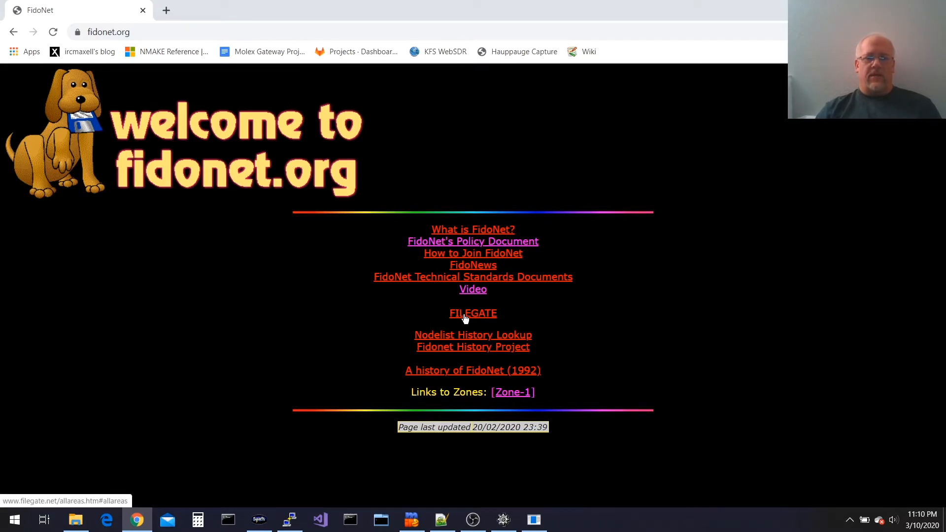
click(455, 255)
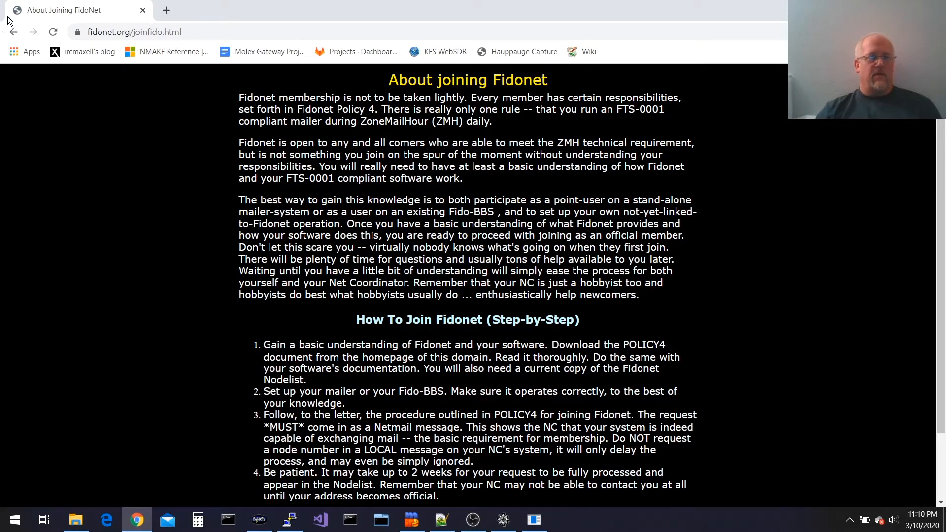
click(14, 33)
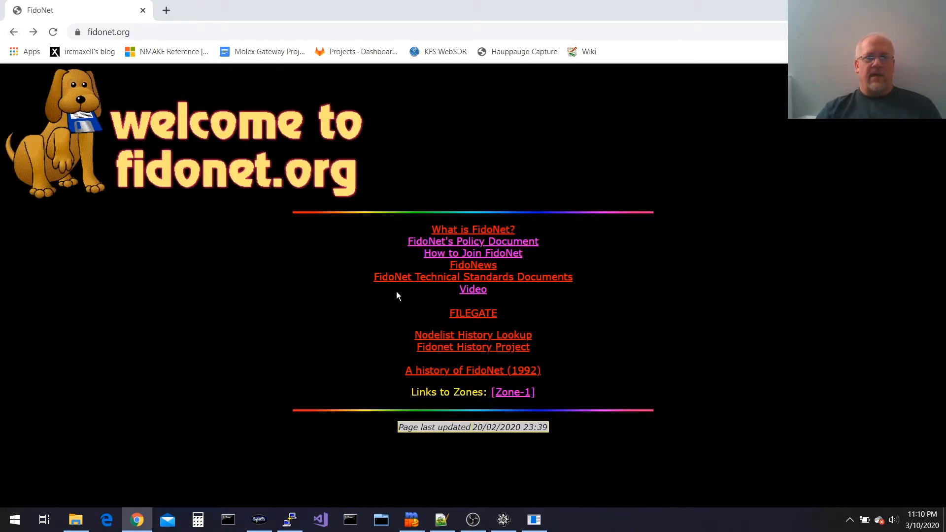
Open the Zone-1 site's Apply page and highlight its working-Netmail requirement
click(518, 395)
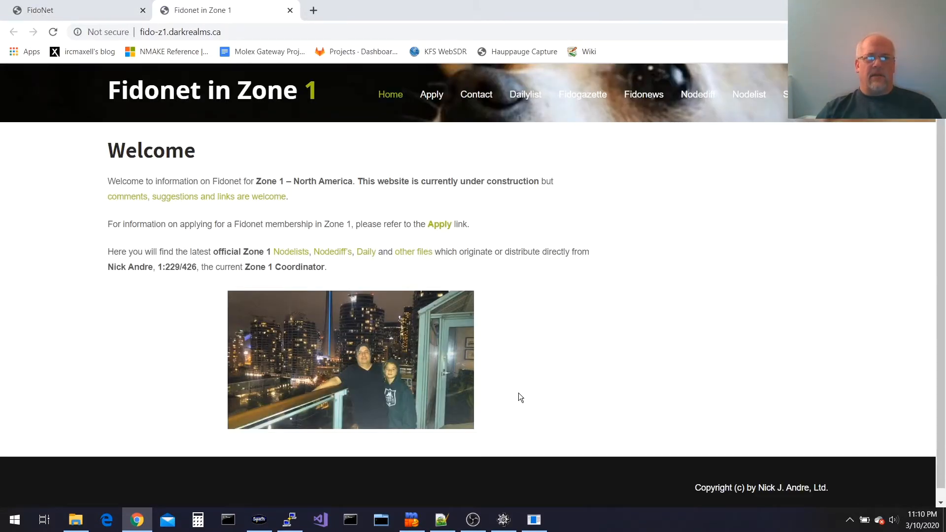
click(439, 226)
scroll(301, 284, down, 3)
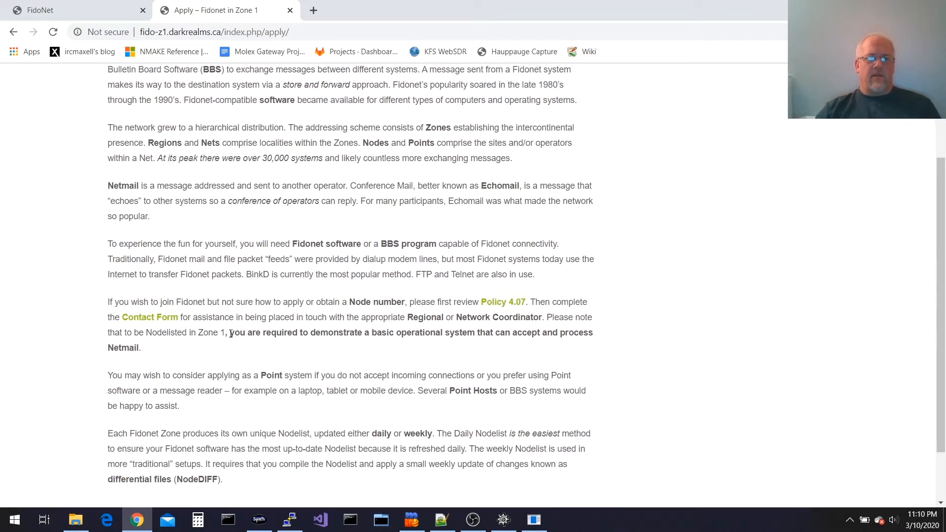
drag(231, 334, 269, 348)
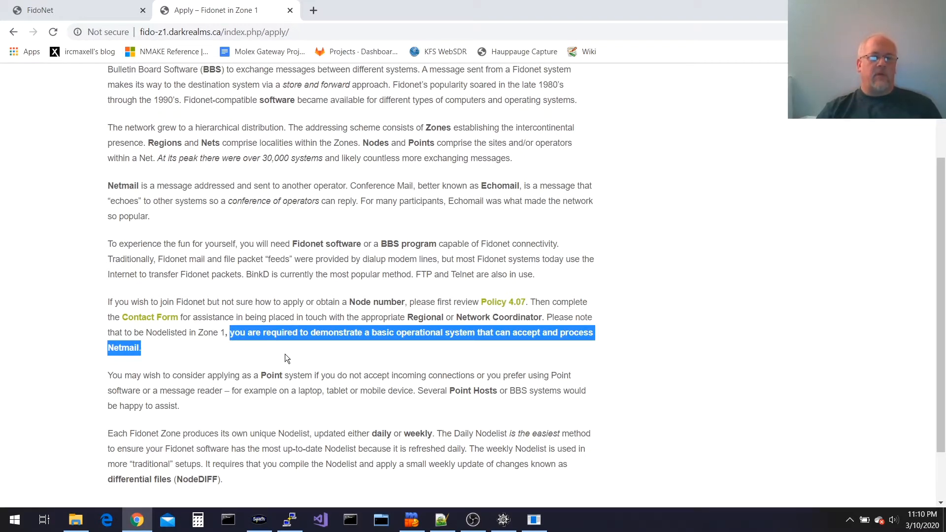
click(285, 354)
Scroll back through the page and open the Zone 1 contact form
scroll(285, 353, up, 1)
scroll(285, 354, up, 2)
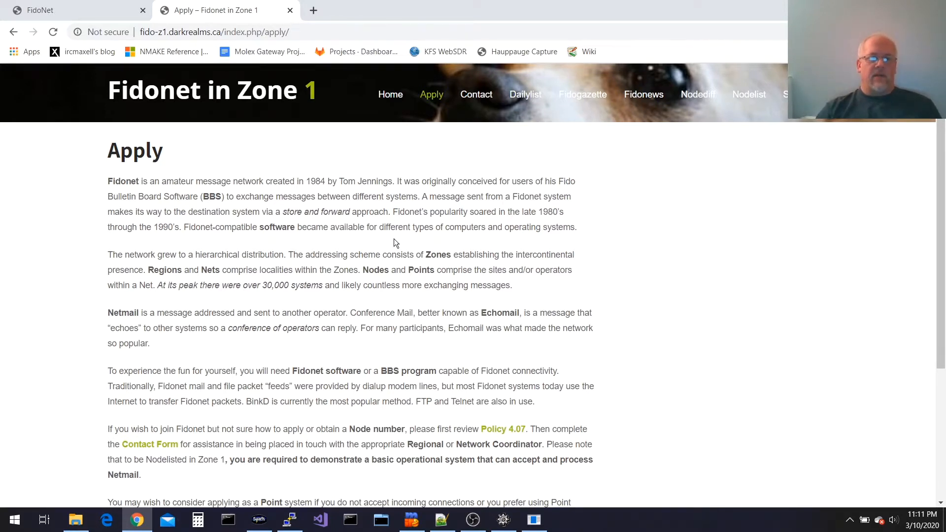
scroll(394, 243, down, 1)
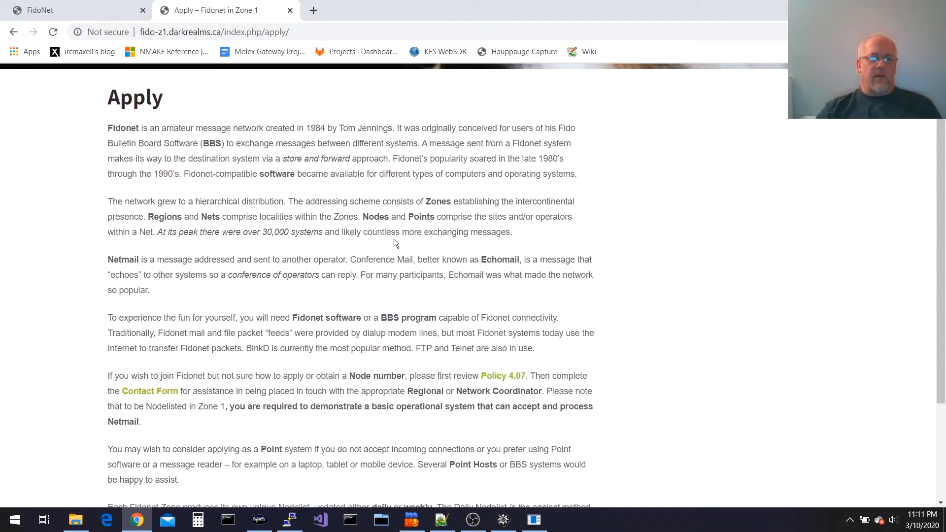
click(164, 390)
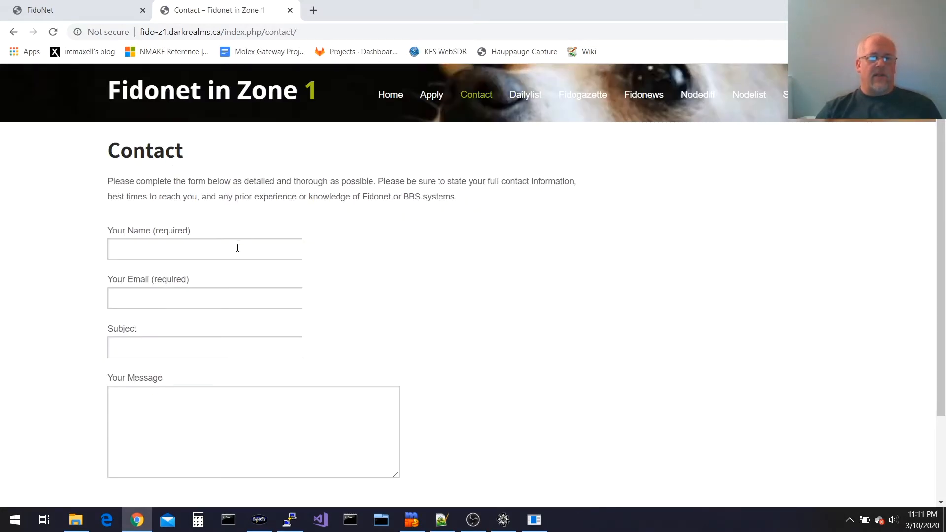
Click into the contact form's Your Name field, dismiss autofill, and return to SCFG
scroll(524, 239, down, 2)
scroll(524, 239, up, 2)
scroll(523, 239, down, 2)
scroll(524, 239, up, 2)
click(208, 251)
click(33, 257)
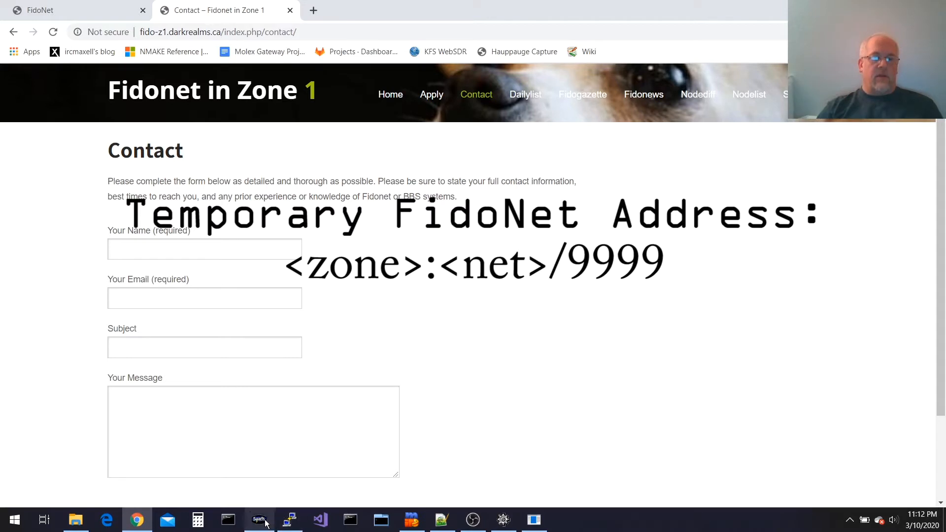
mouse_move(266, 523)
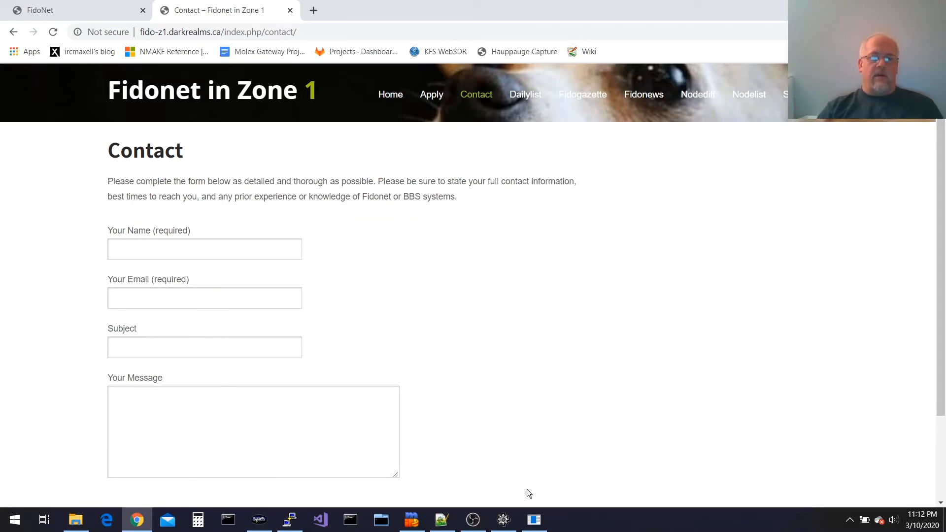
click(536, 521)
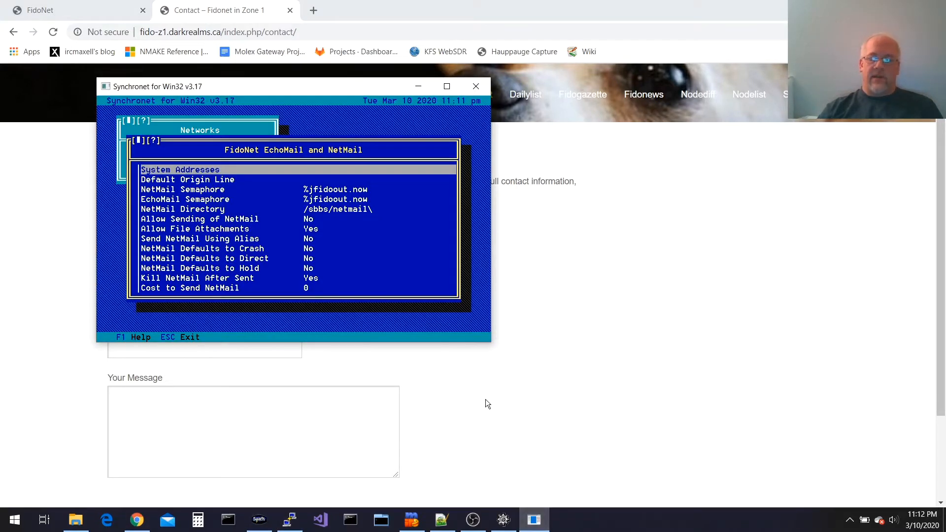
Add 1:103/9999 as the FidoNet system address
key(Escape)
key(Escape)
key(Return)
key(Return)
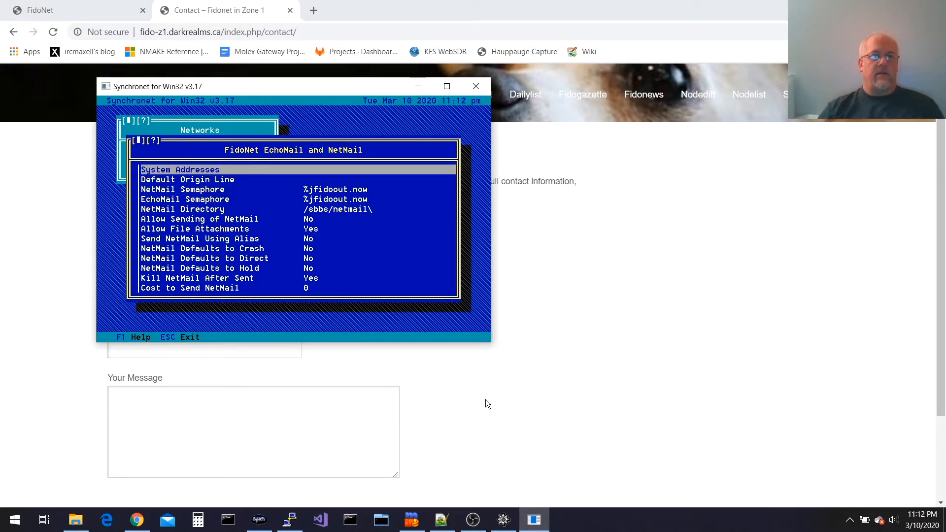
key(Return)
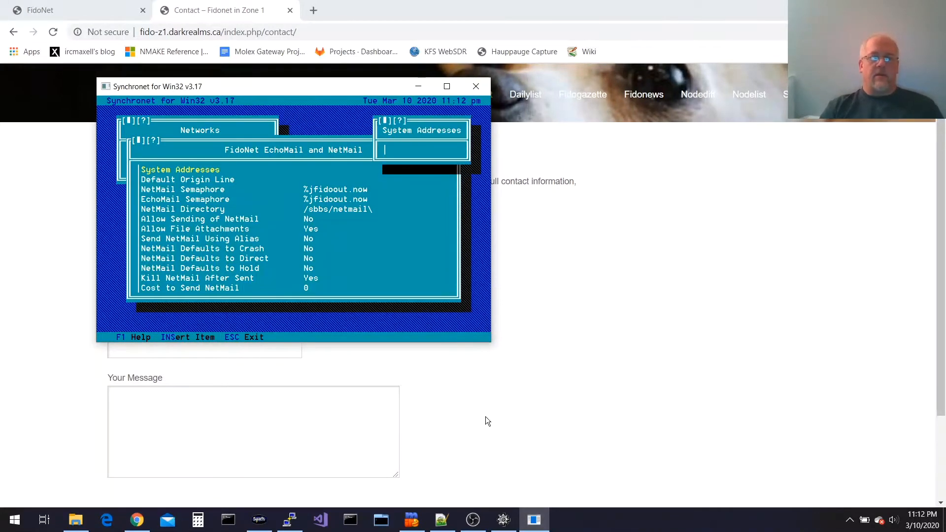
key(Return)
text(1:)
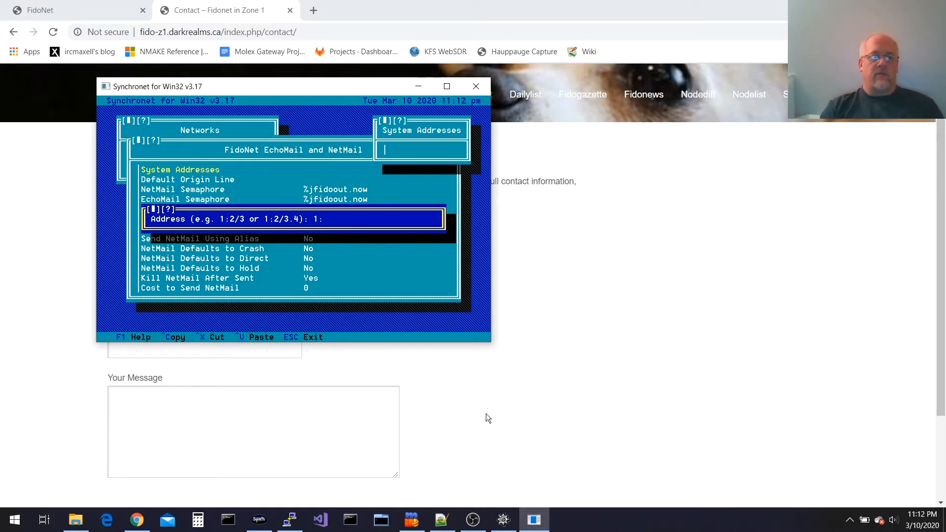
text(103/)
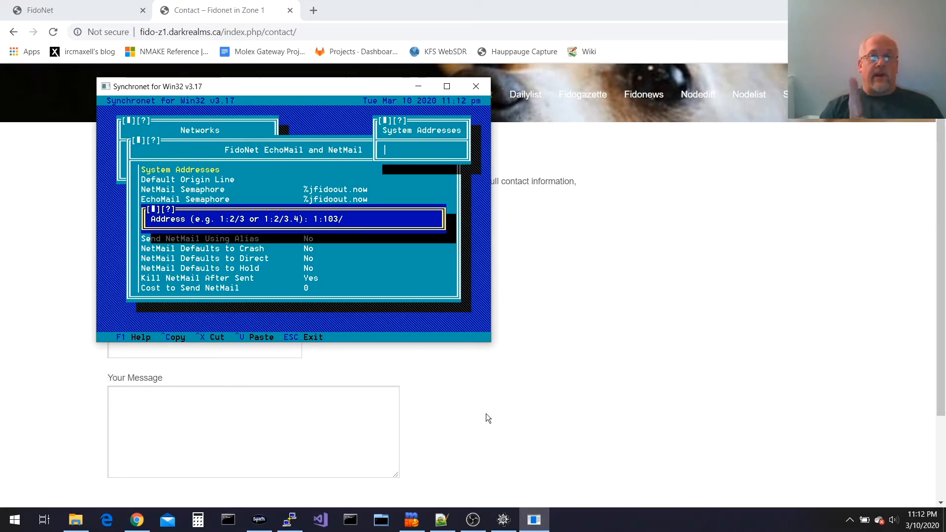
text(9999)
key(Return)
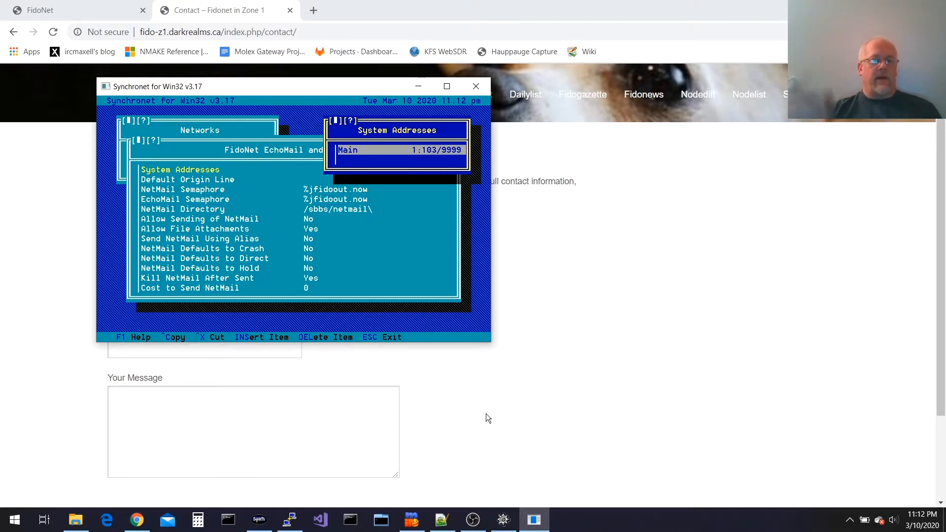
Save the FidoNet settings changes and exit SCFG
key(Escape)
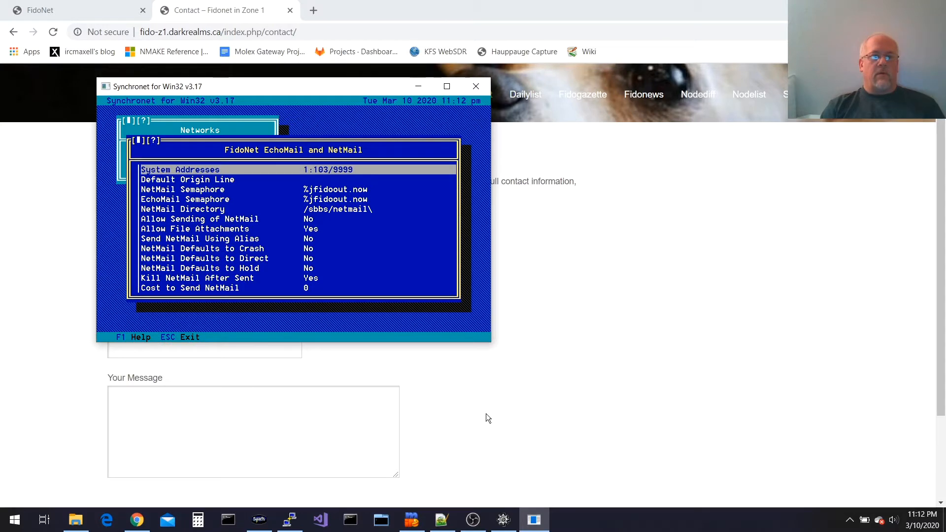
key(Escape)
key(Escape)
key(Return)
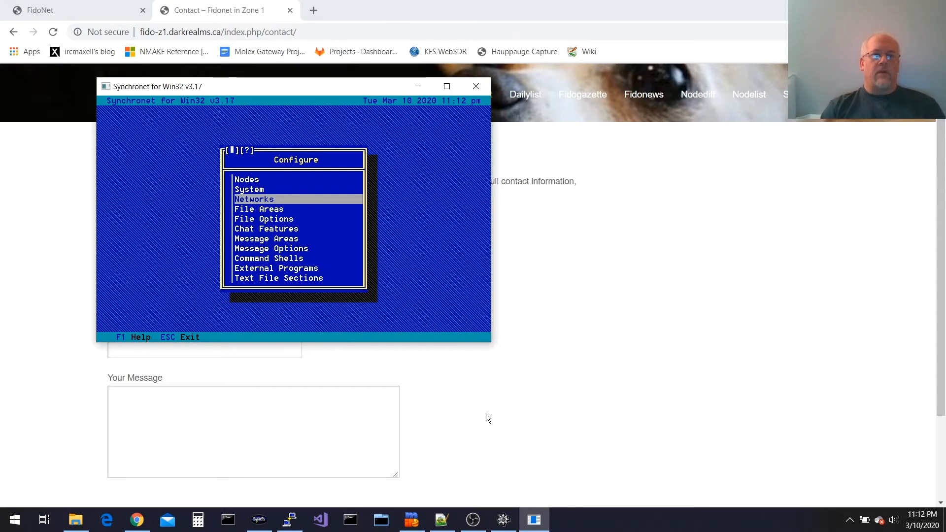
key(Escape)
key(Return)
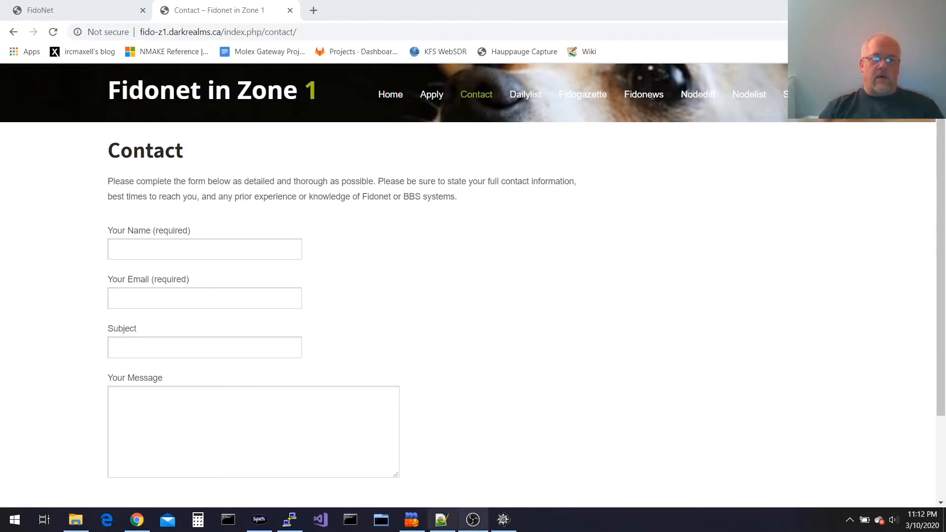
Log off the BBS with /o and reconnect SyncTERM to localhost
click(503, 521)
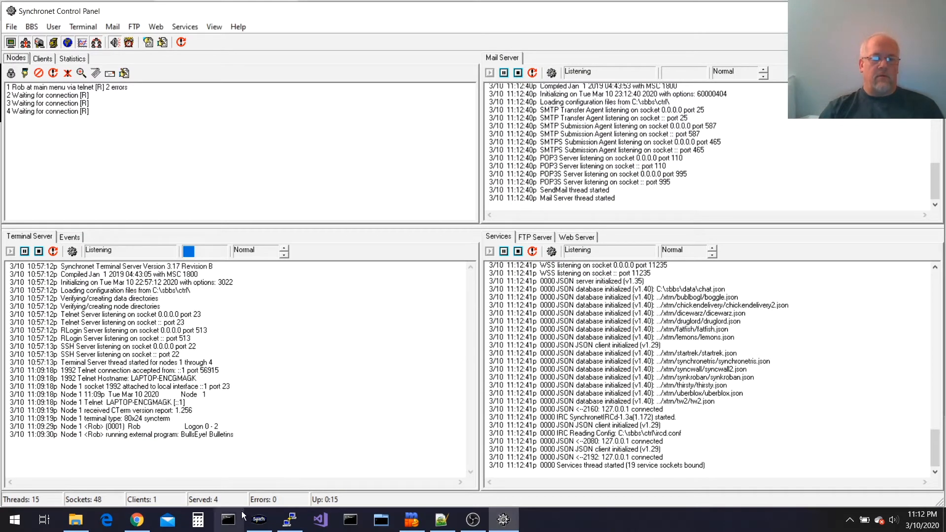
click(259, 519)
text(/o)
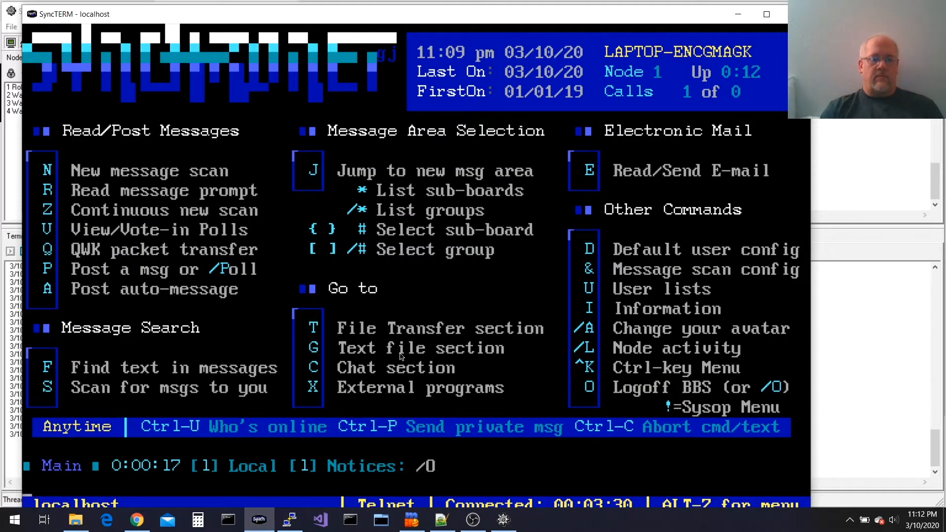
key(Return)
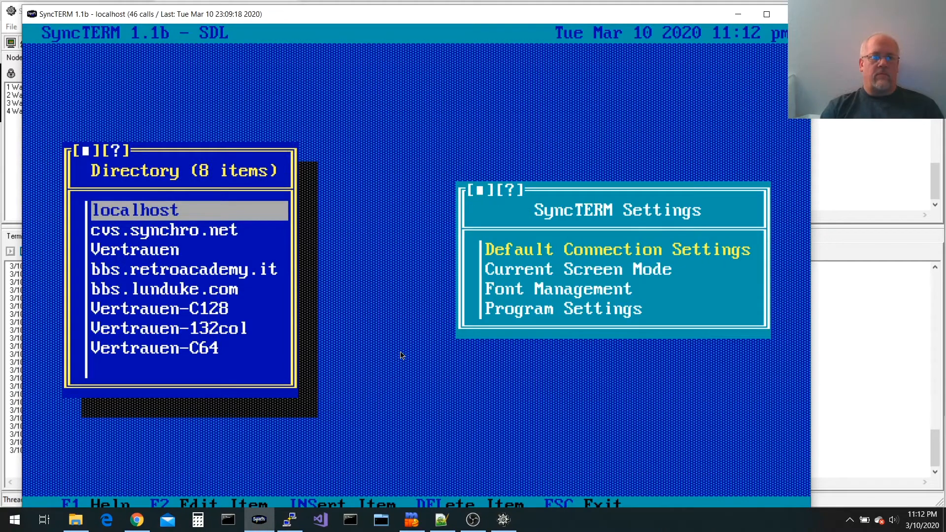
click(502, 522)
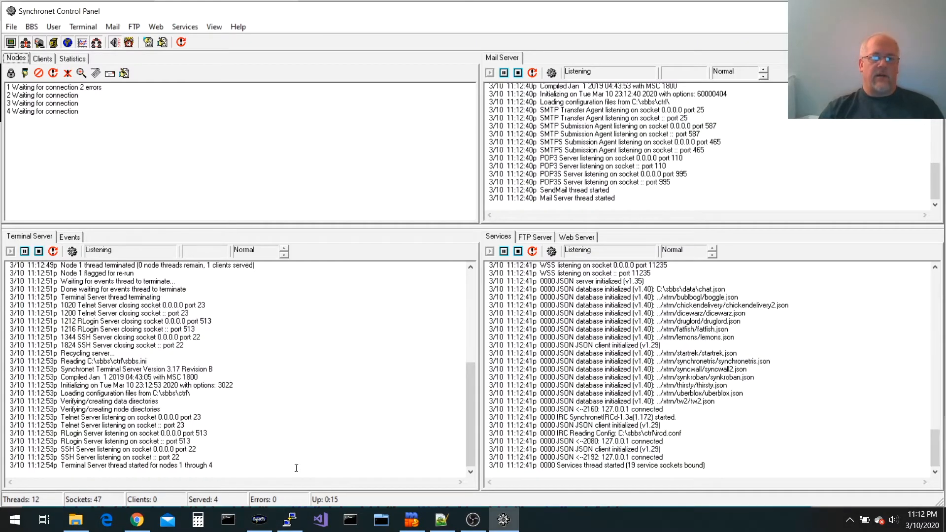
click(259, 520)
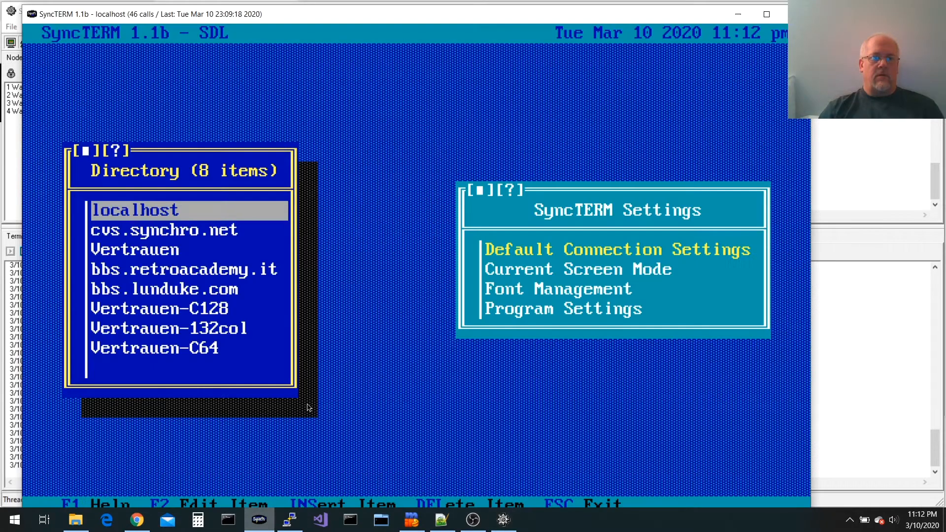
click(247, 210)
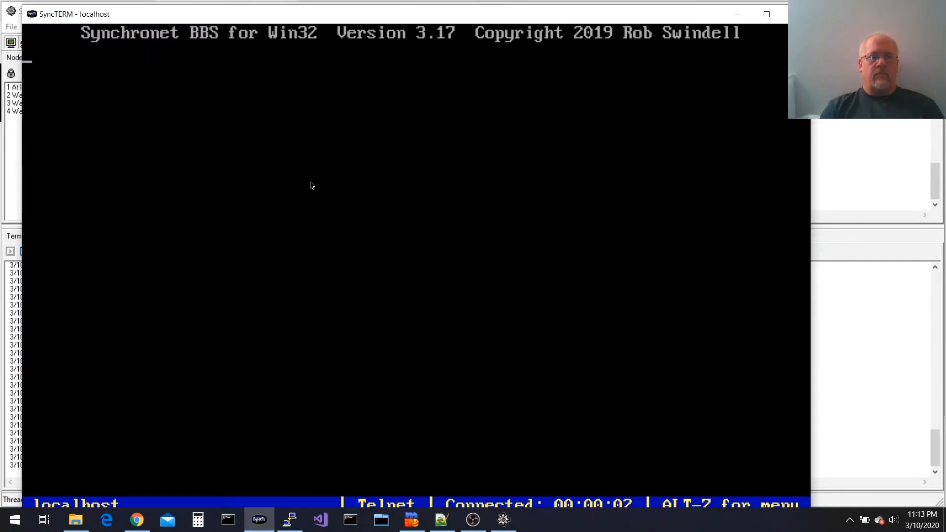
Start a NetMail to the hub sysop at 1:103/705 with subject 'hello!'
key(e)
key(n)
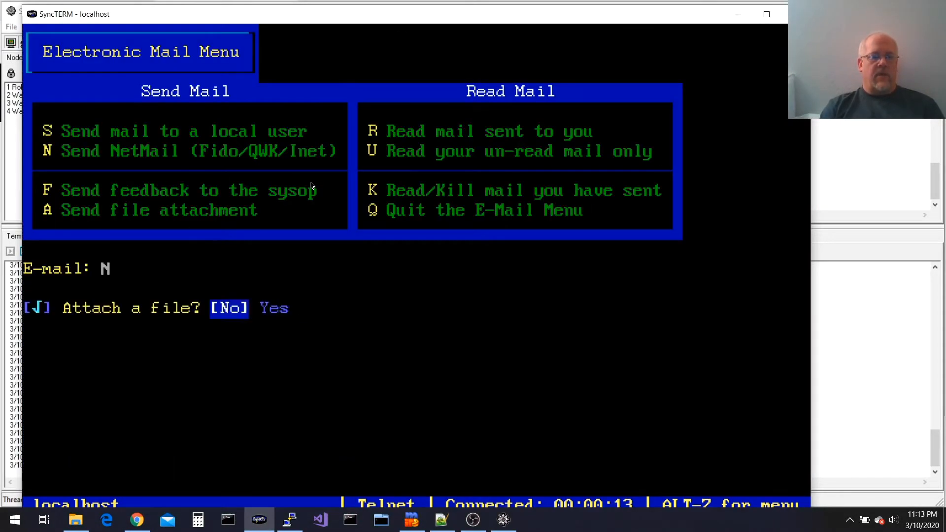
key(Return)
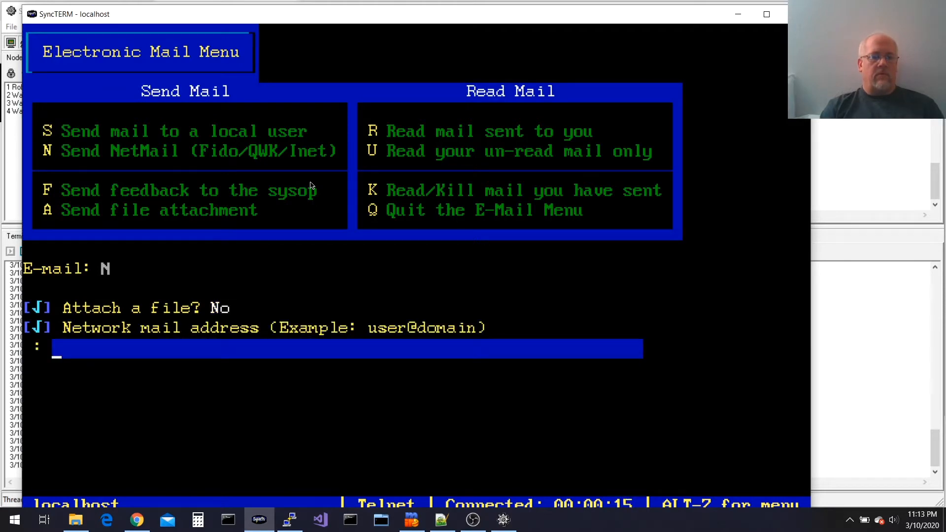
text(sysop1)
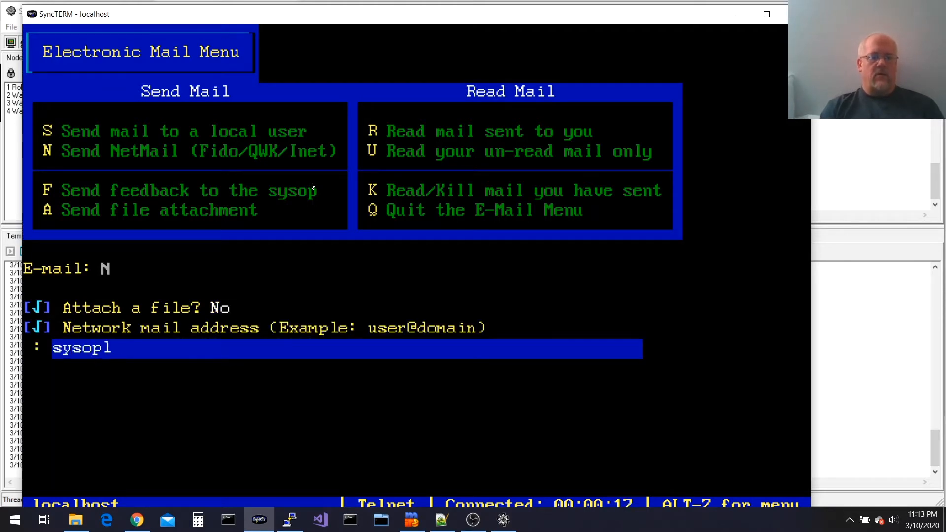
key(BackSpace)
text(@1:103/705)
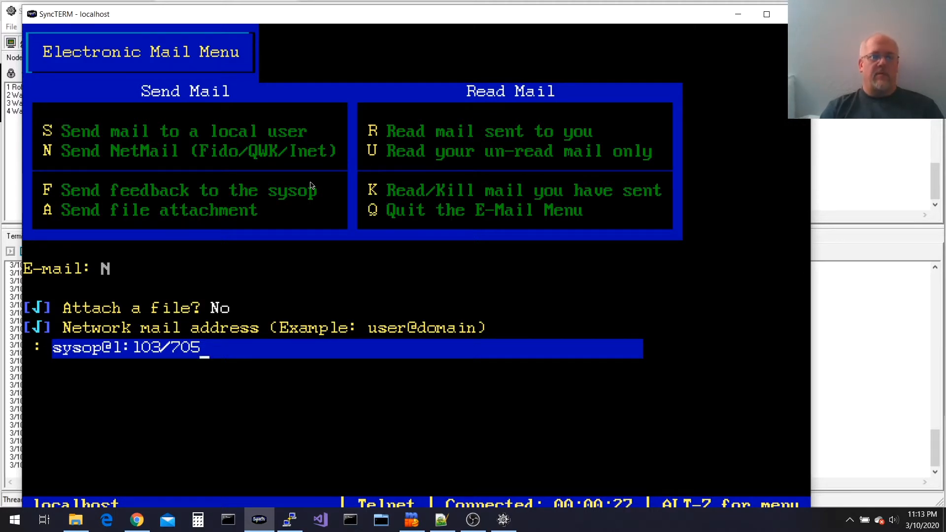
key(Return)
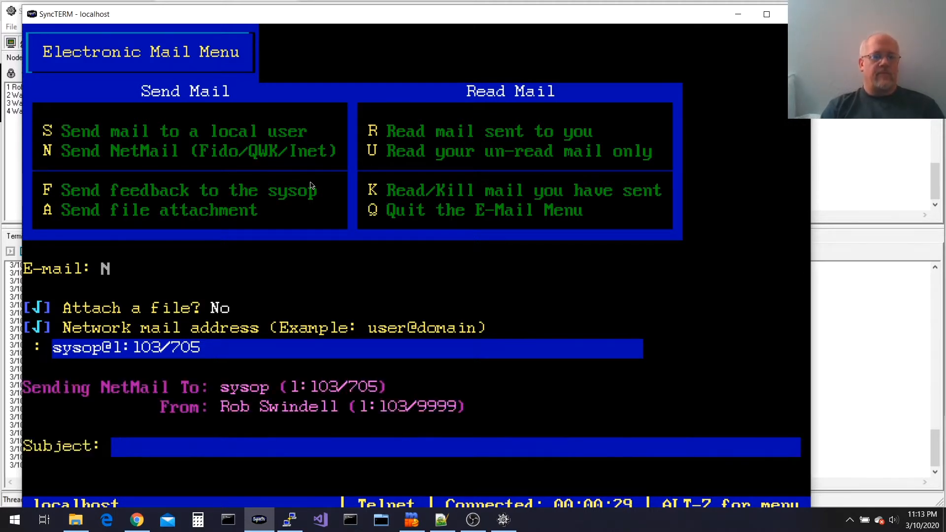
text(hello!)
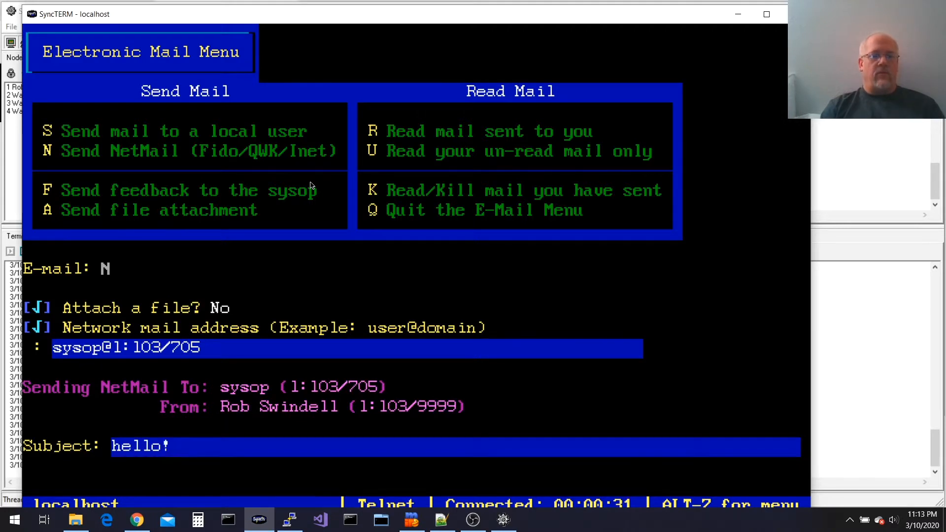
key(Return)
Write the message asking the hub for a feed and save it with Ctrl+Z
text(I need to feed from ou)
key(BackSpace)
key(BackSpace)
text(yo)
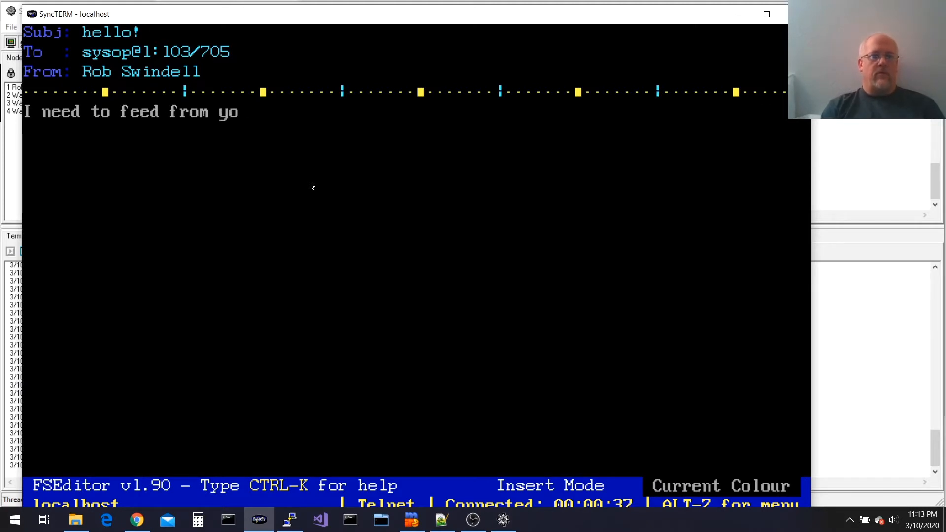
text(u, p)
text(Electronic Warfare BBS Electronic Chicken BBS)
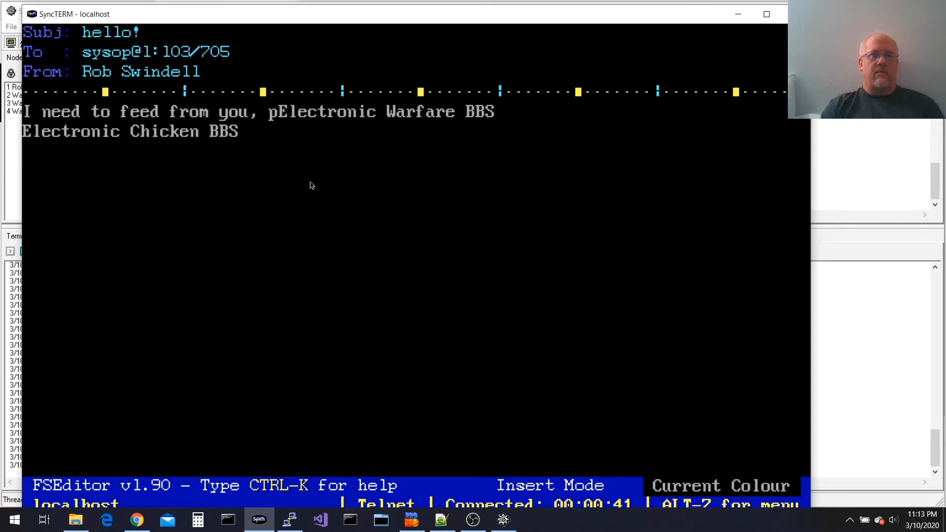
text(please!)
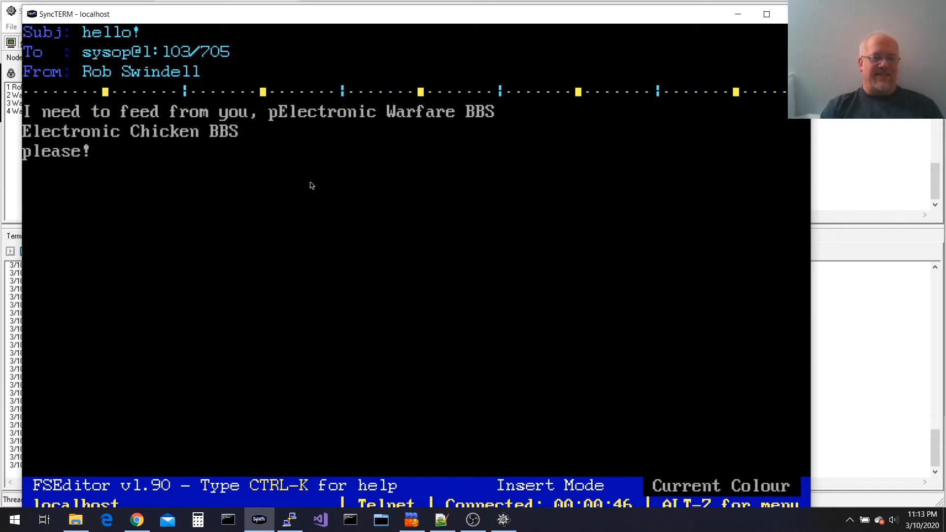
key(Return)
key(ctrl+z)
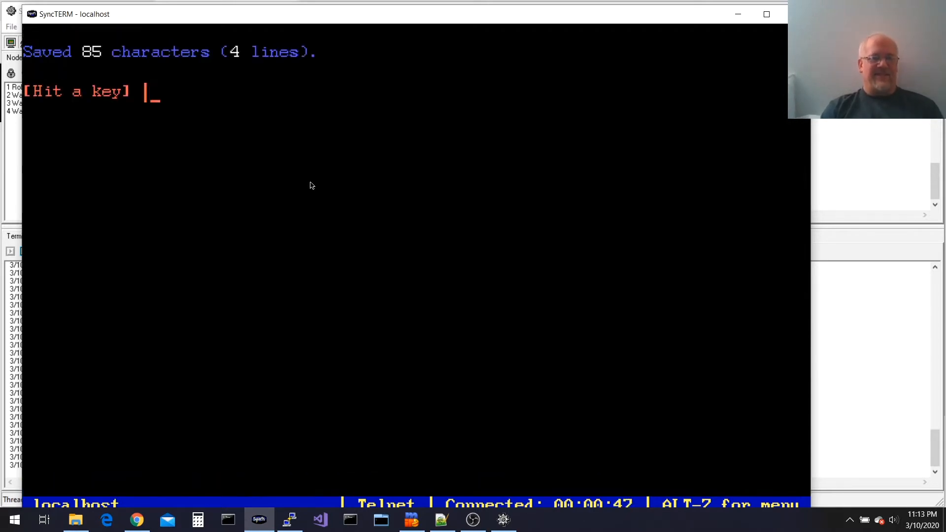
key(Return)
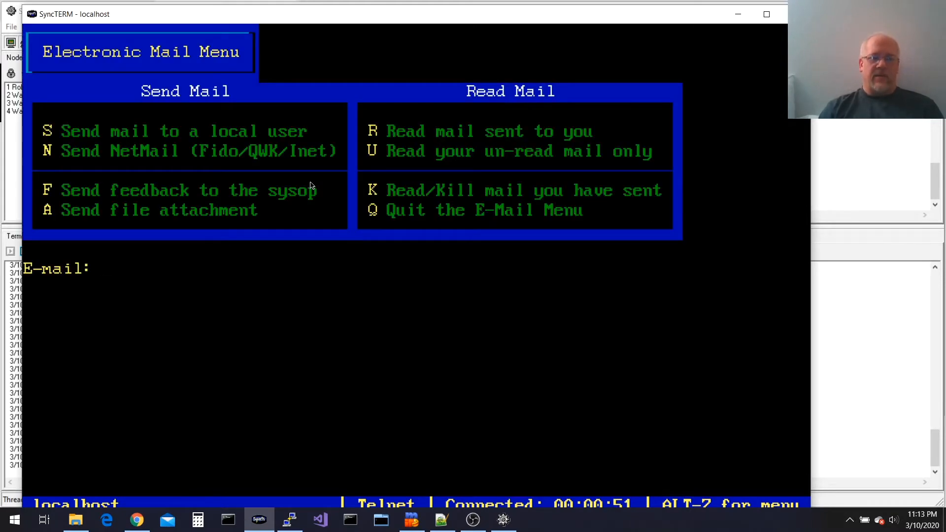
Read the sent 'hello!' NetMail in SyncTERM, then show the Control Panel's Events log
text(K)
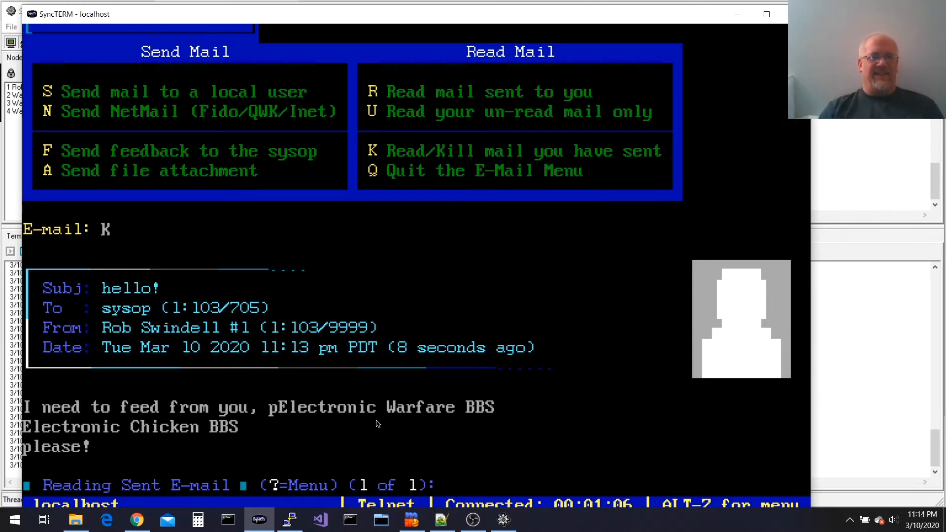
key(alt+Tab)
click(69, 238)
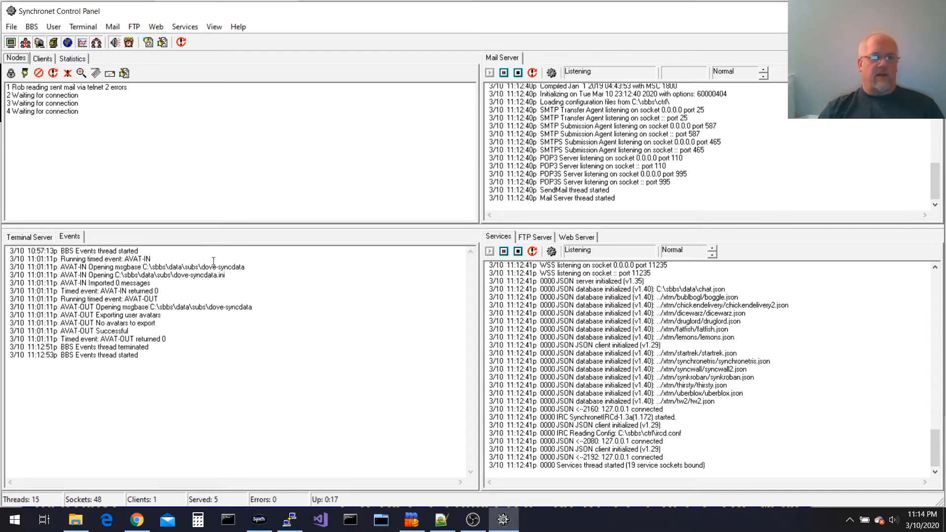
Launch the BBS configuration utility and open External Programs > Timed Events
click(37, 25)
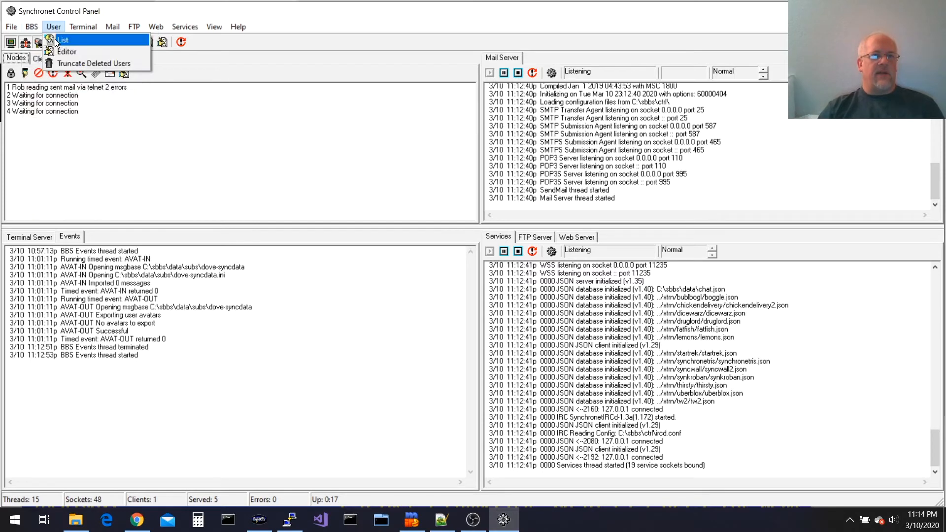
click(39, 40)
key(Up)
key(Up)
key(Down)
key(Up)
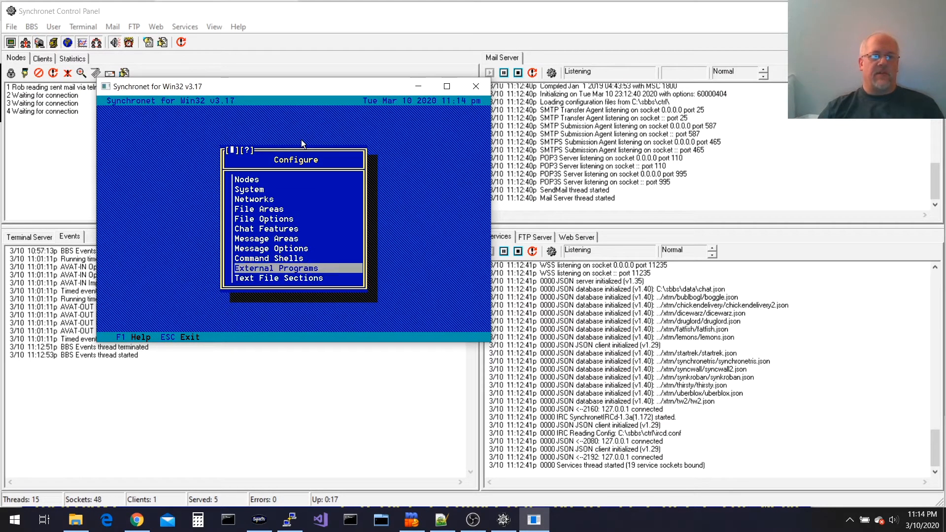
key(Return)
key(Down)
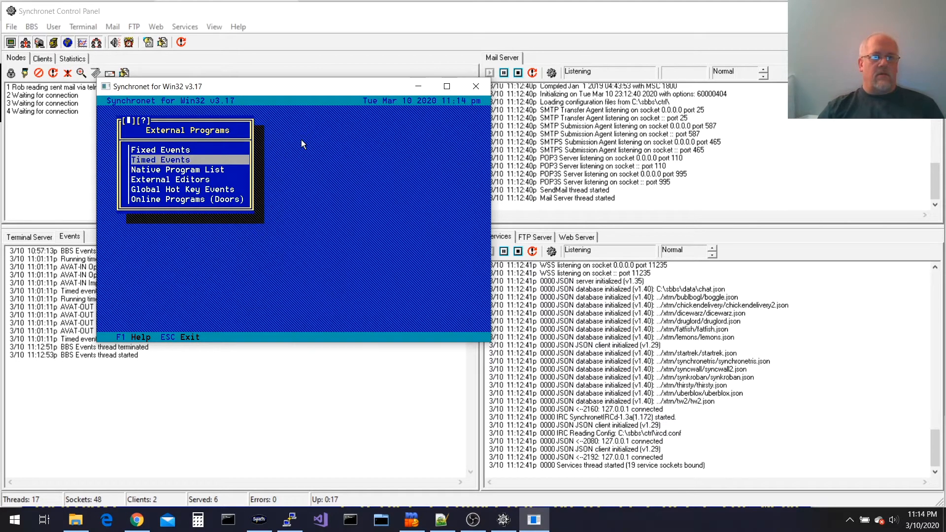
key(Return)
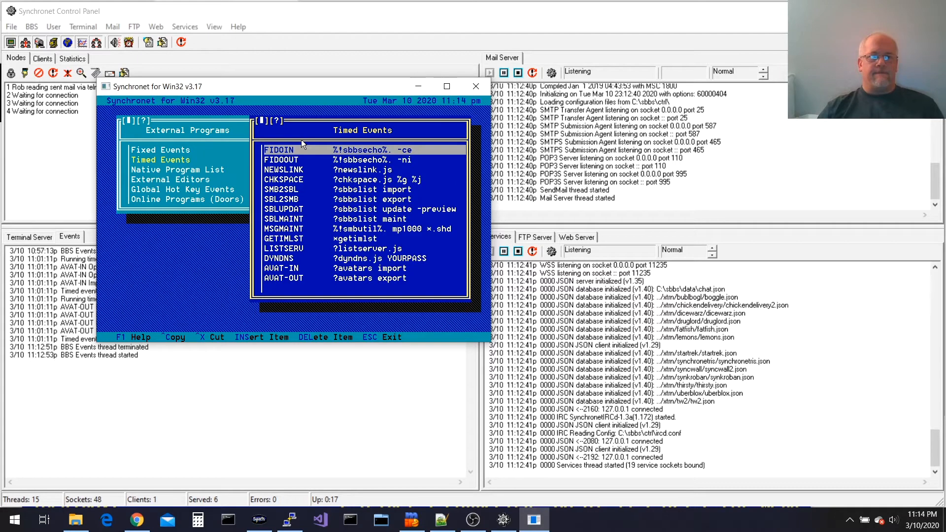
Inspect the FIDOIN and FIDOOUT timed events, then bring up a Command Prompt
key(Down)
key(Up)
key(Down)
key(Up)
key(Down)
key(Up)
key(Down)
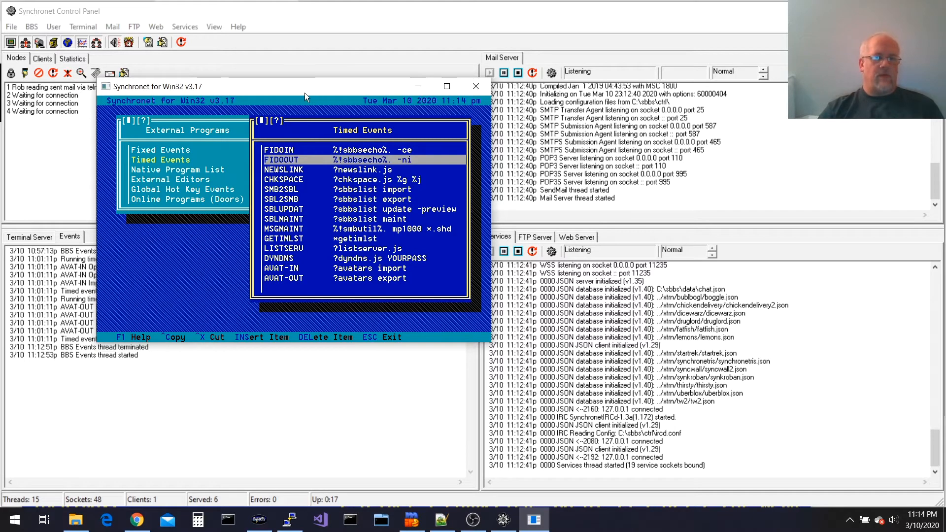
drag(304, 92, 495, 41)
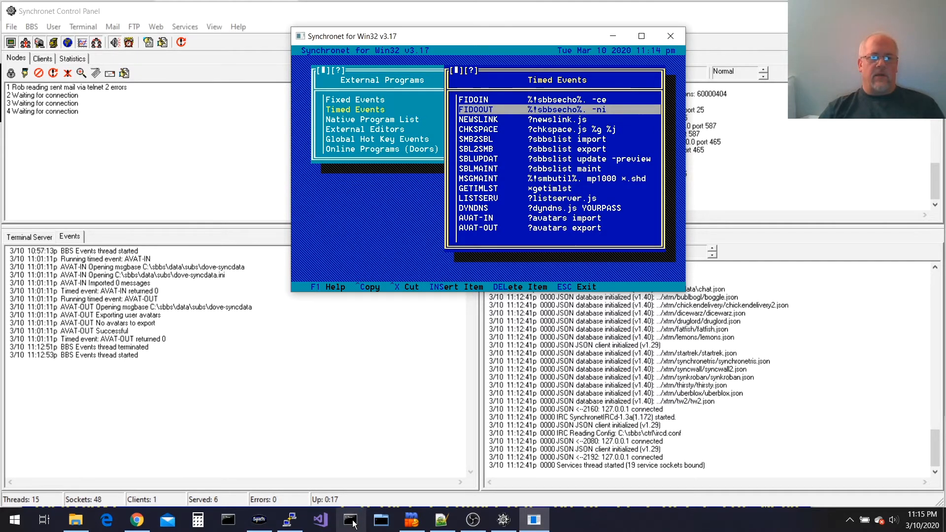
click(227, 522)
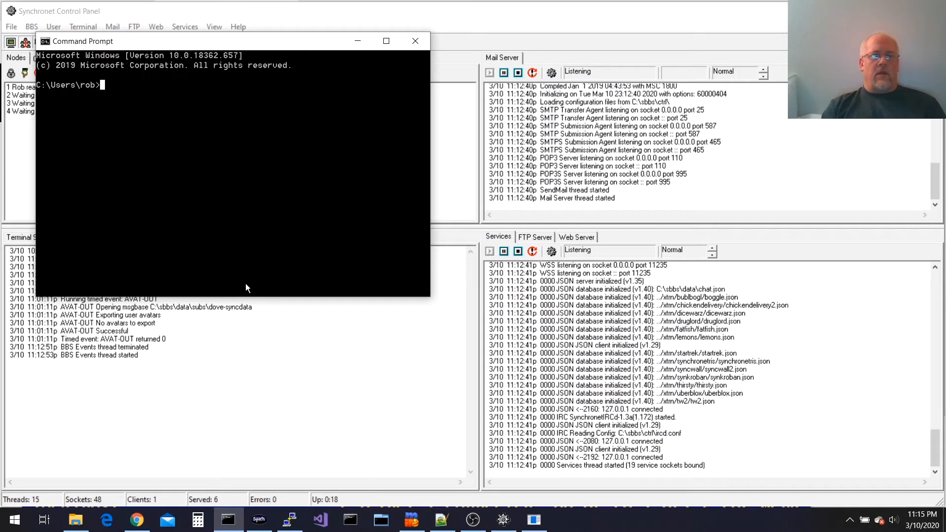
Run '\sbbs\exec\jsexec binkit install' to add the BINKOUT and BINKPOLL timed events
text(\sbbs\exed)
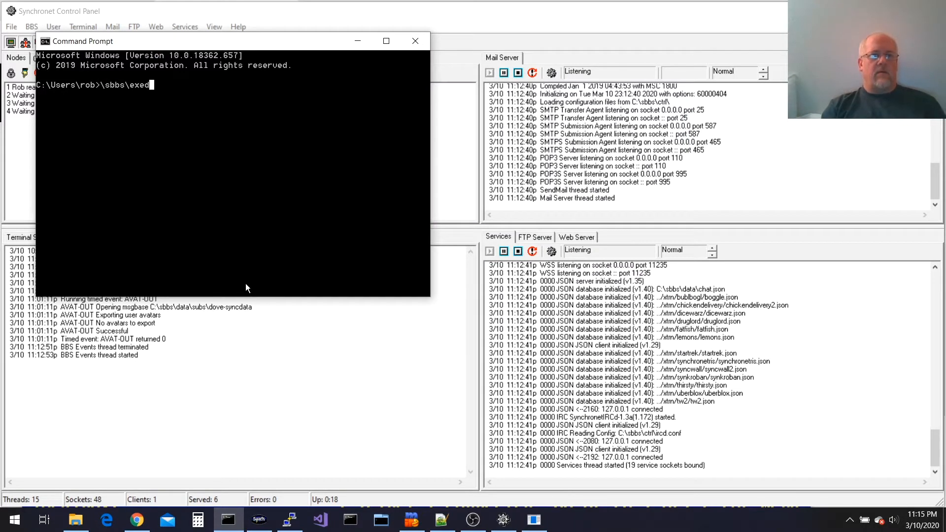
key(BackSpace)
text(c\jsexe)
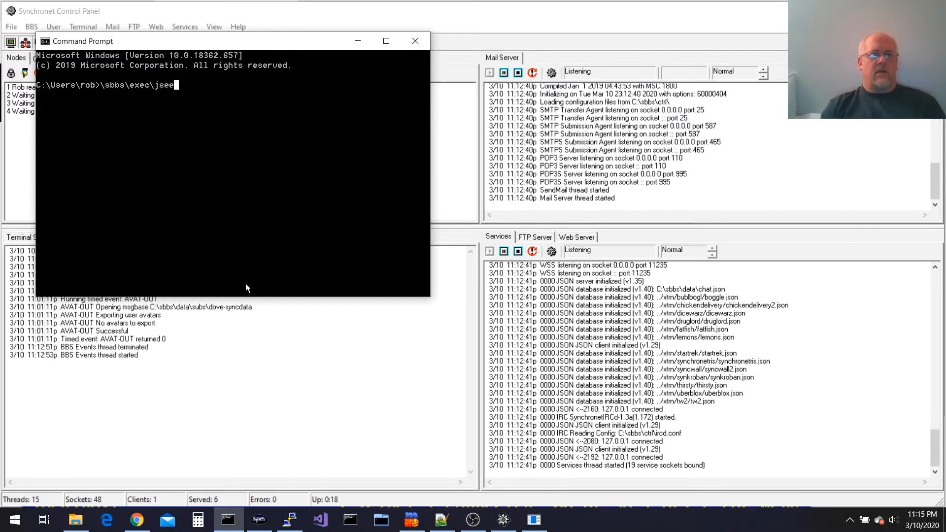
text(c binkit install)
key(Return)
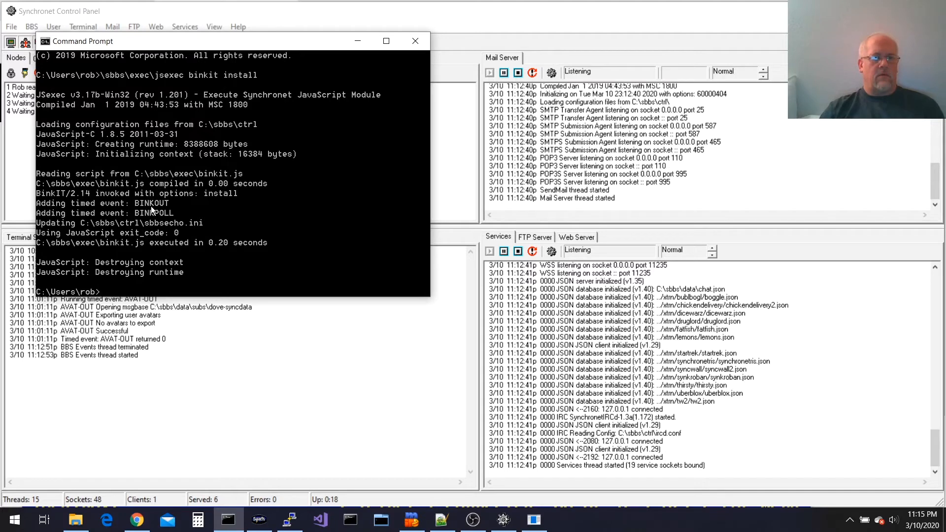
key(alt+Tab)
Find the new BINKOUT and BINKPOLL timed events in SCFG and review BINKOUT's settings
key(Escape)
key(Escape)
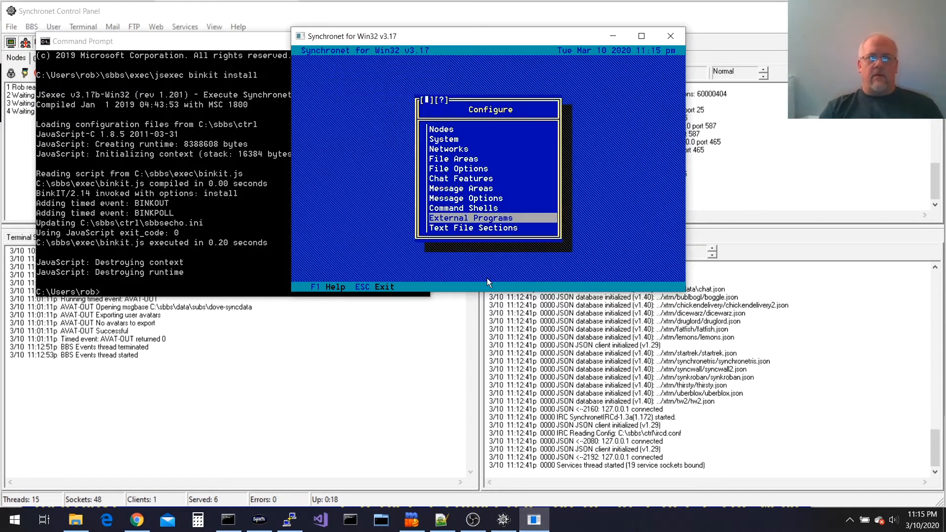
key(Return)
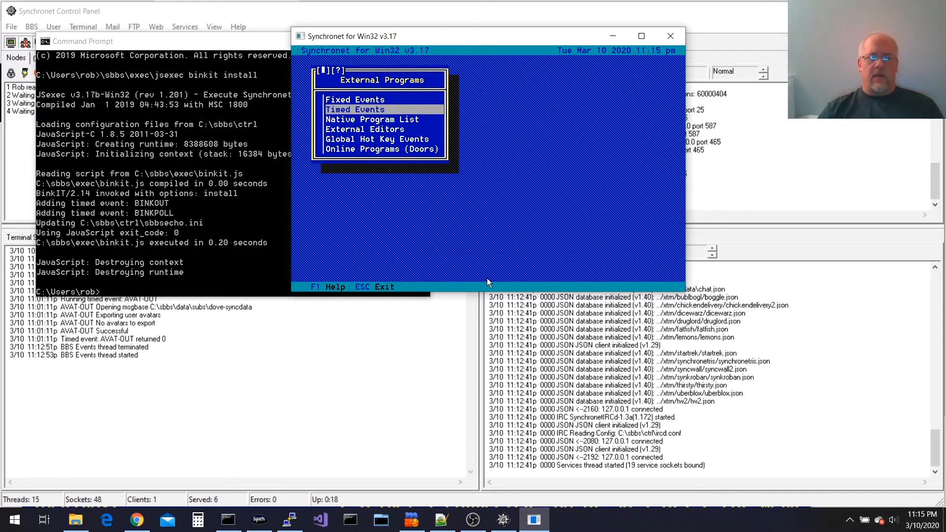
key(Return)
key(End)
key(Up)
key(Up)
key(Up)
key(Down)
key(Down)
key(Up)
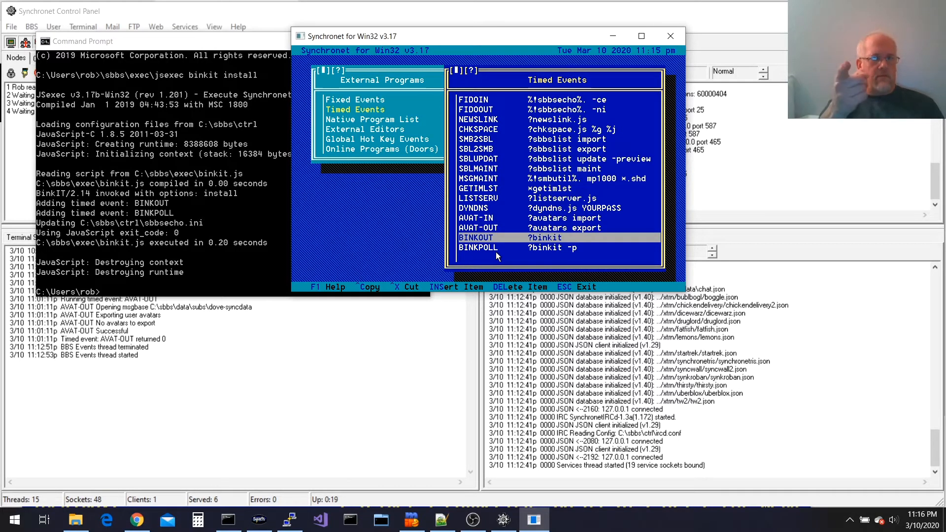
key(Return)
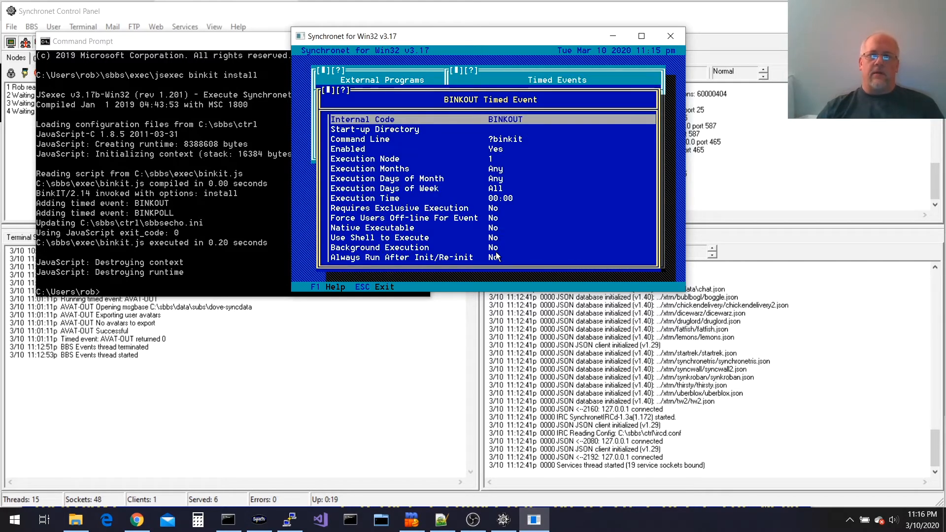
key(Escape)
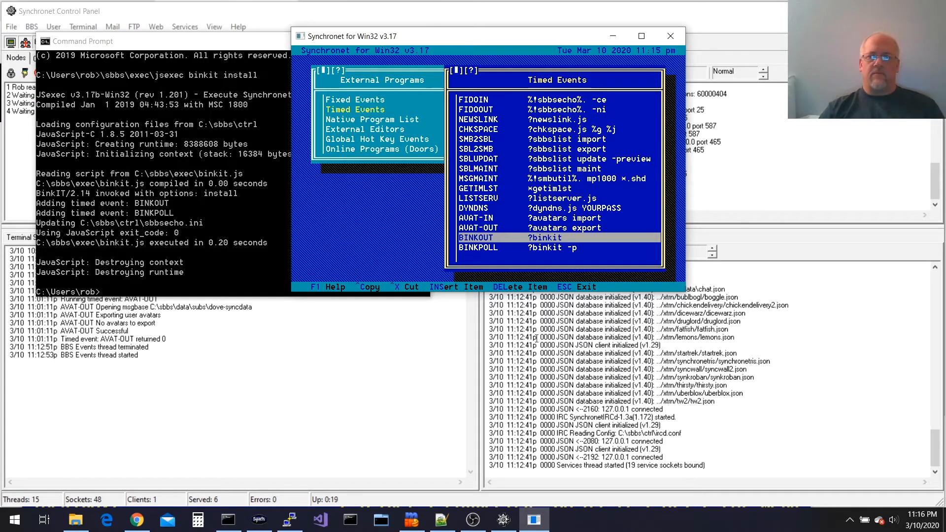
click(552, 328)
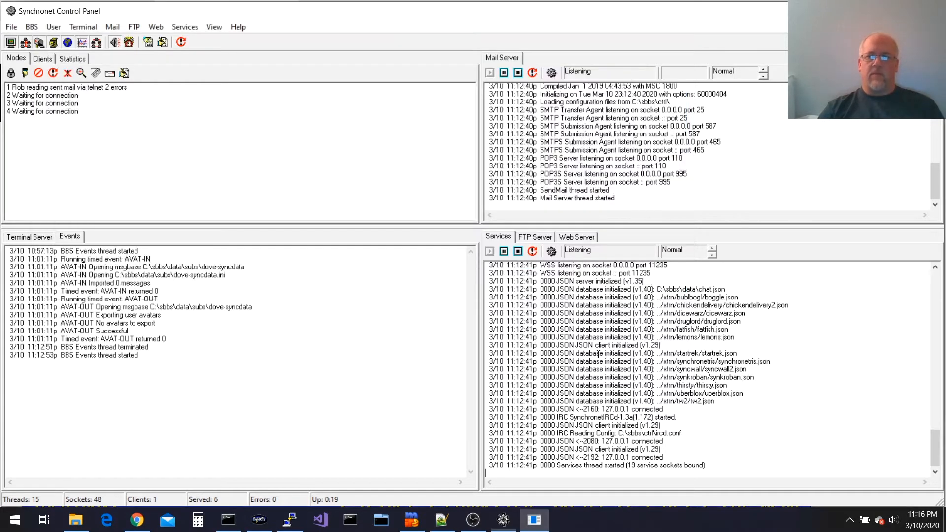
Enable the BINKP service in Services Configuration and restart the servers
click(550, 251)
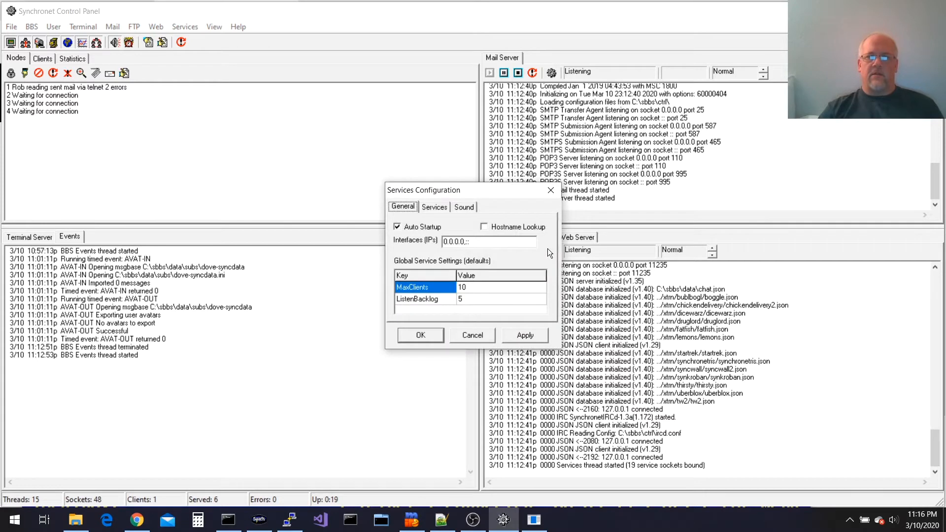
click(445, 211)
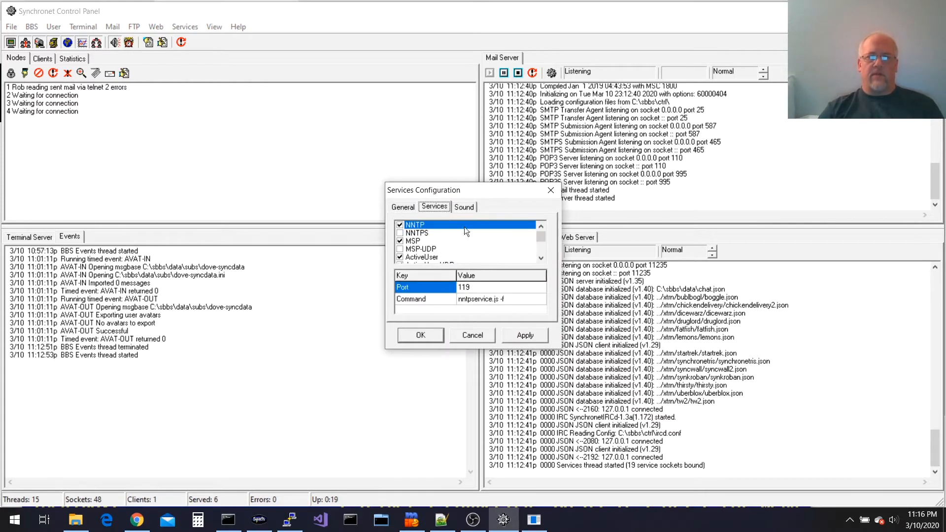
drag(539, 235, 542, 253)
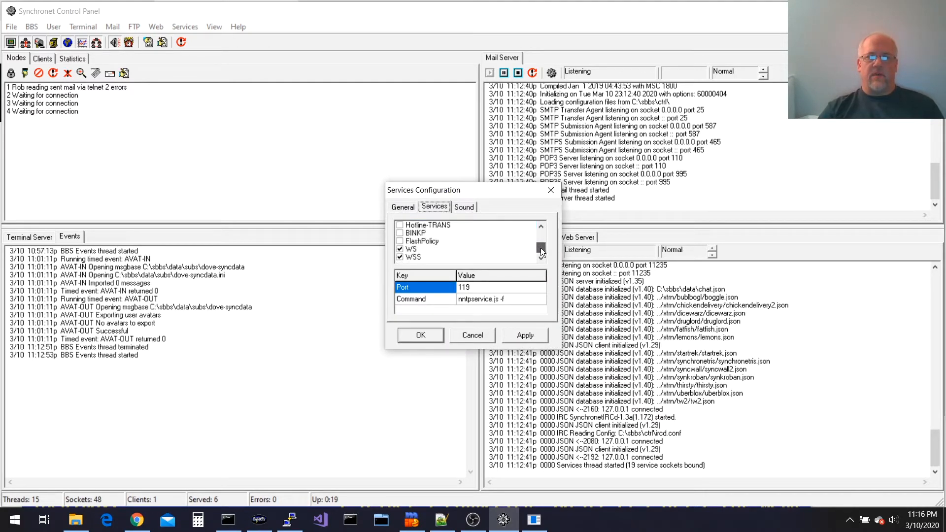
click(400, 233)
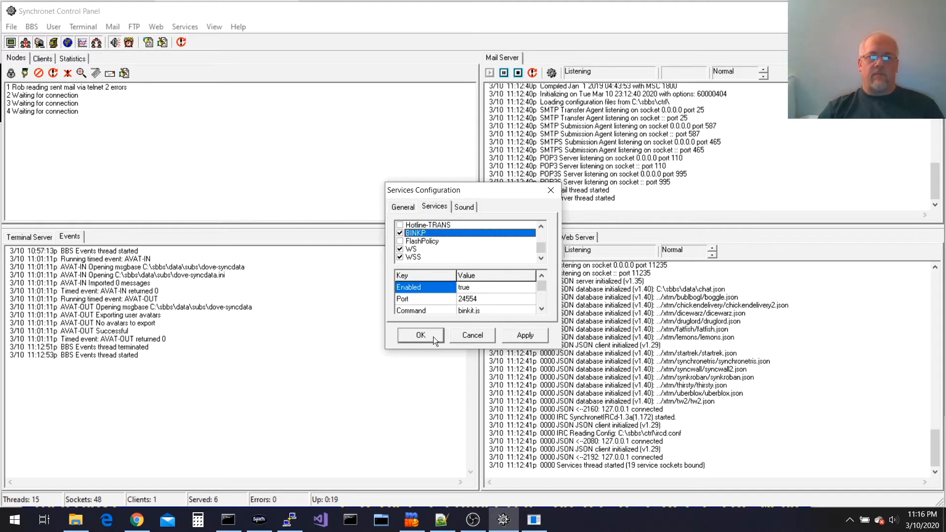
click(420, 336)
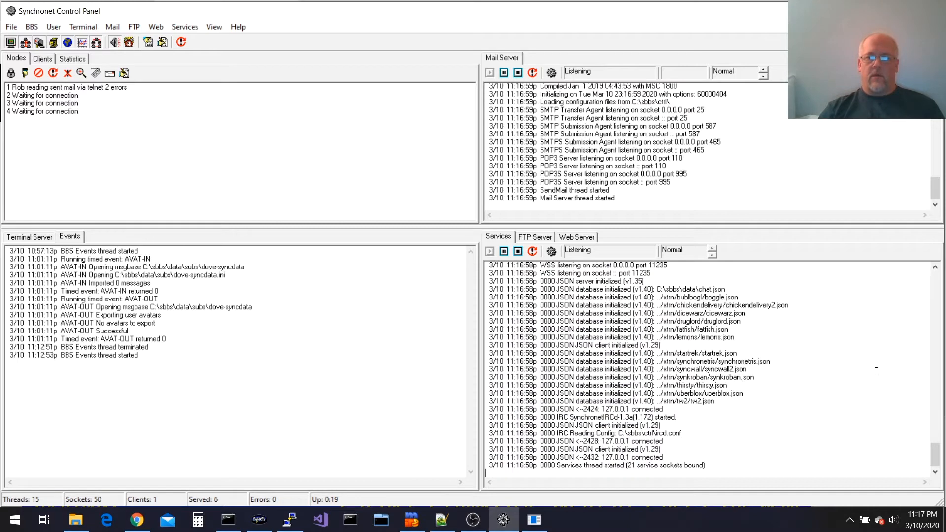
Check the services log for BINKP listening on port 24554, then return to SyncTERM
scroll(936, 443, up, 4)
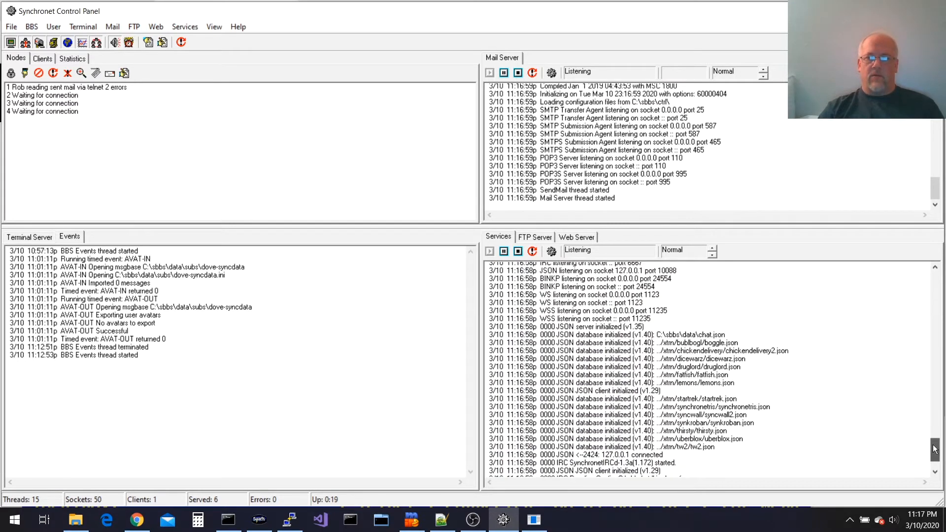
mouse_move(663, 318)
mouse_down()
mouse_move(503, 300)
mouse_move(452, 307)
mouse_move(672, 322)
mouse_up()
click(784, 365)
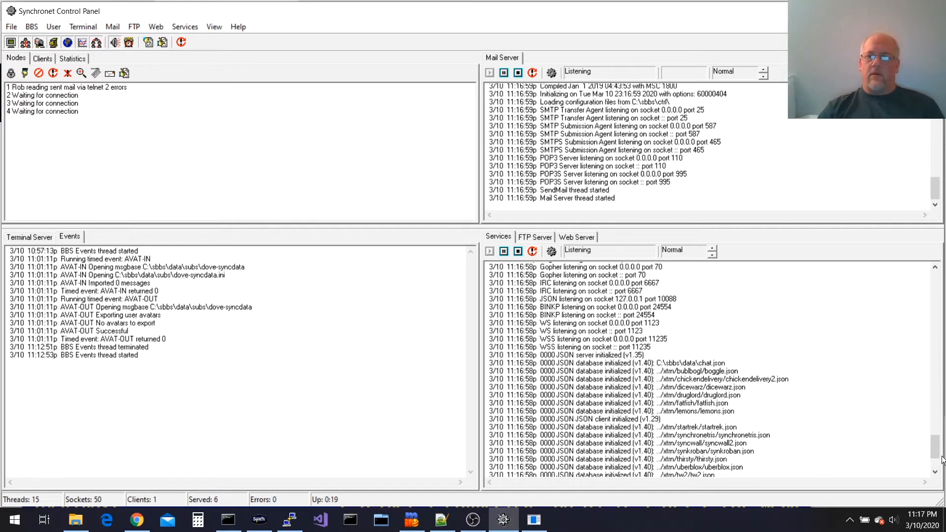
scroll(942, 461, down, 3)
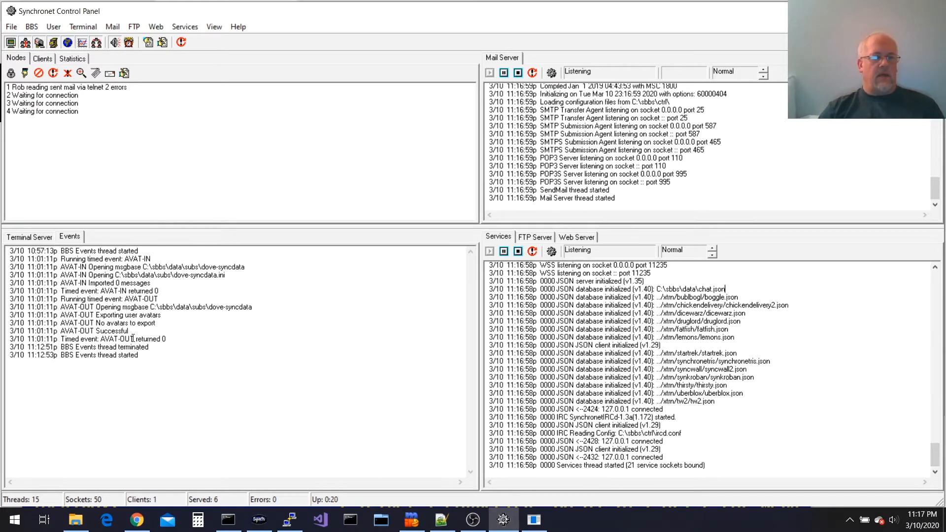
click(29, 237)
Quit SyncTERM's mail menus, put away the disconnected session, and view the Events log
click(259, 520)
key(q)
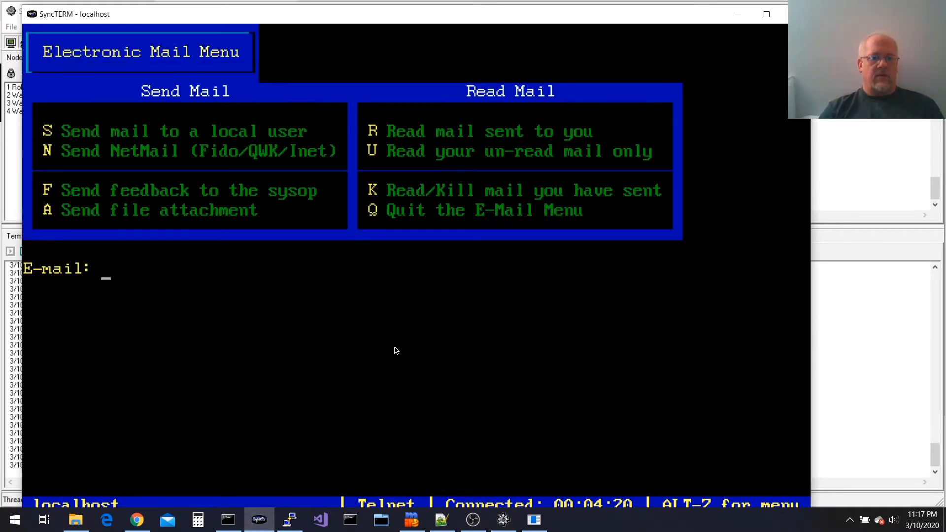
key(q)
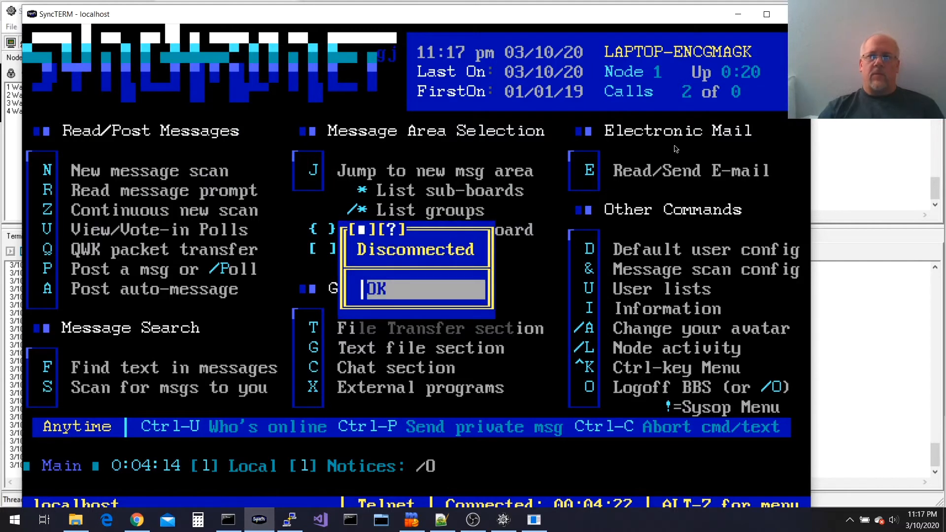
click(733, 19)
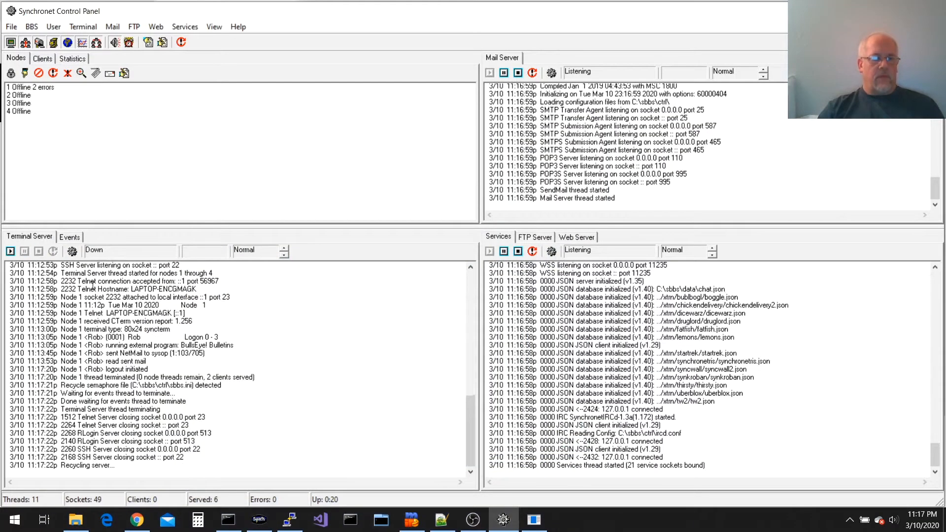
click(70, 238)
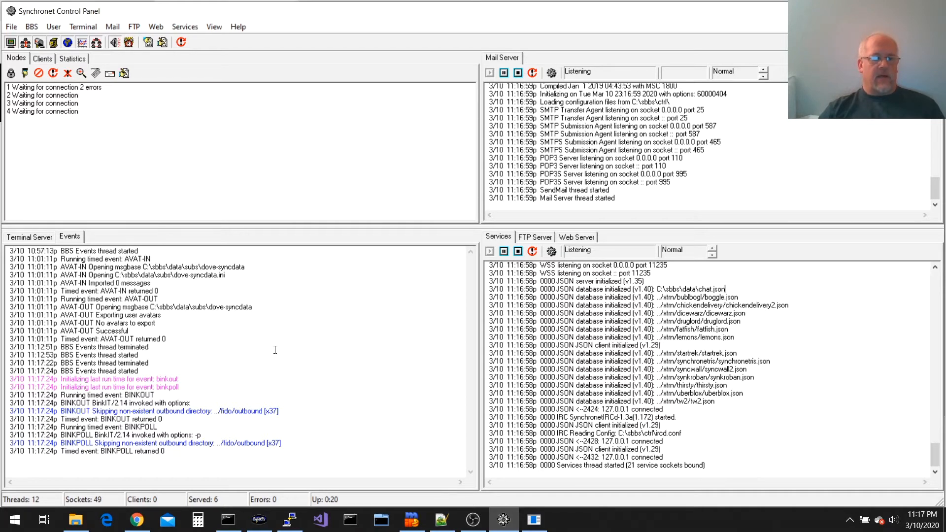
Force the FIDOOUT timed event to run now via BBS > Force Timed Event
click(32, 27)
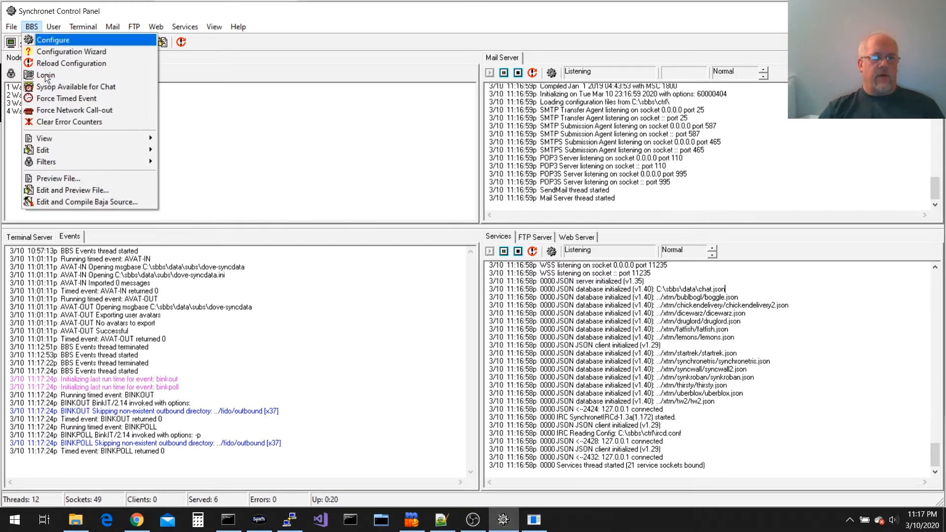
mouse_move(78, 140)
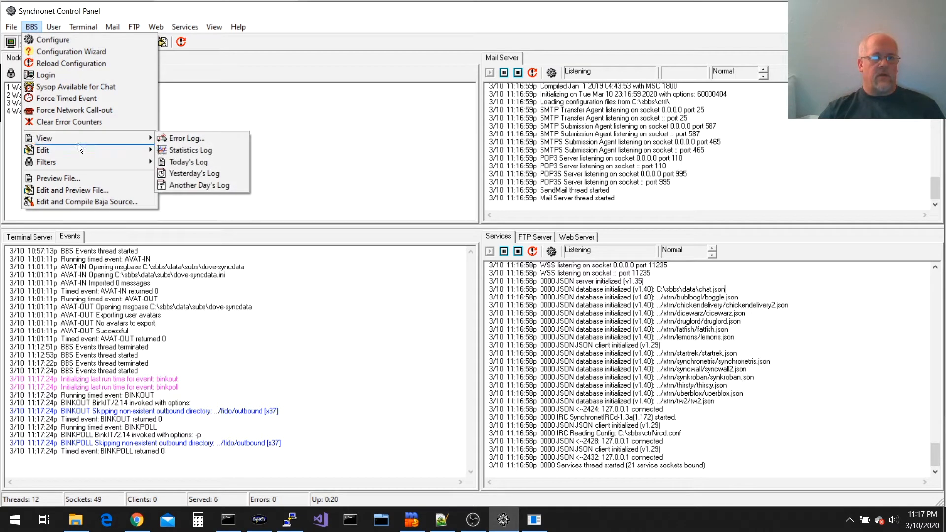
click(86, 99)
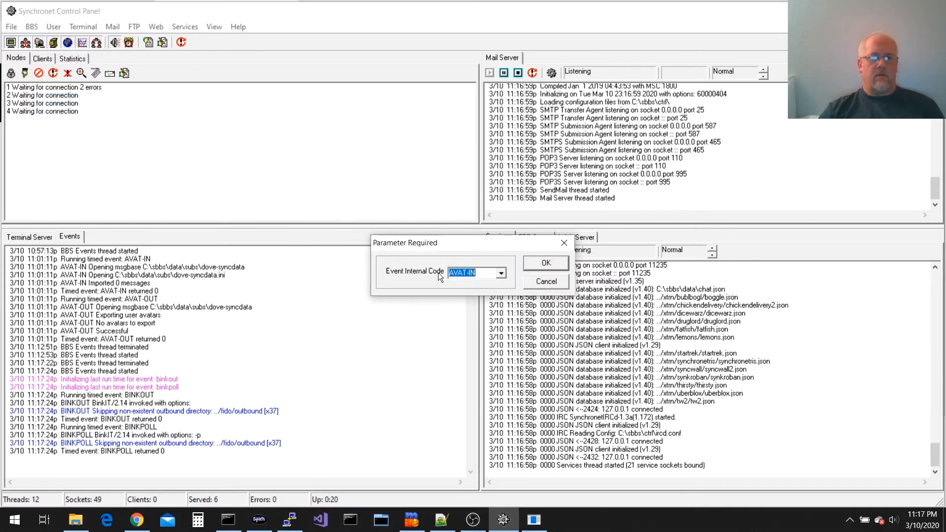
click(502, 274)
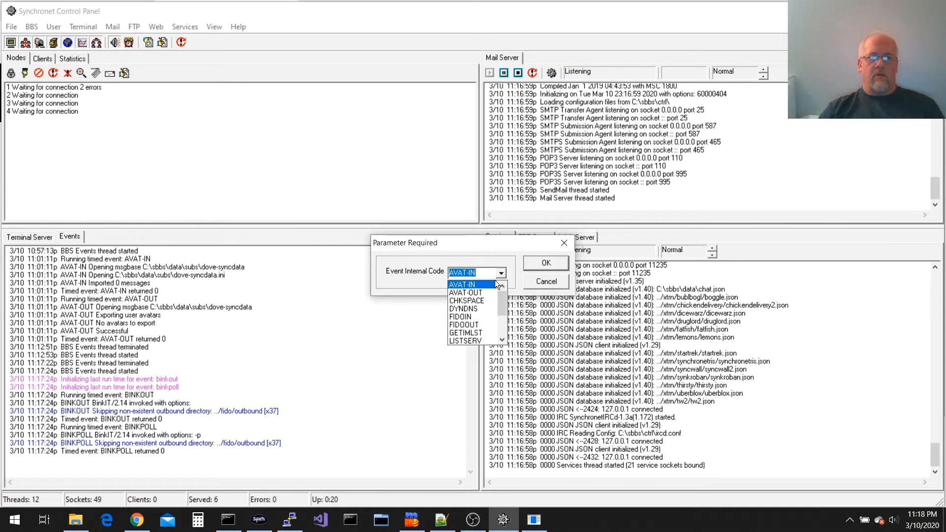
click(489, 324)
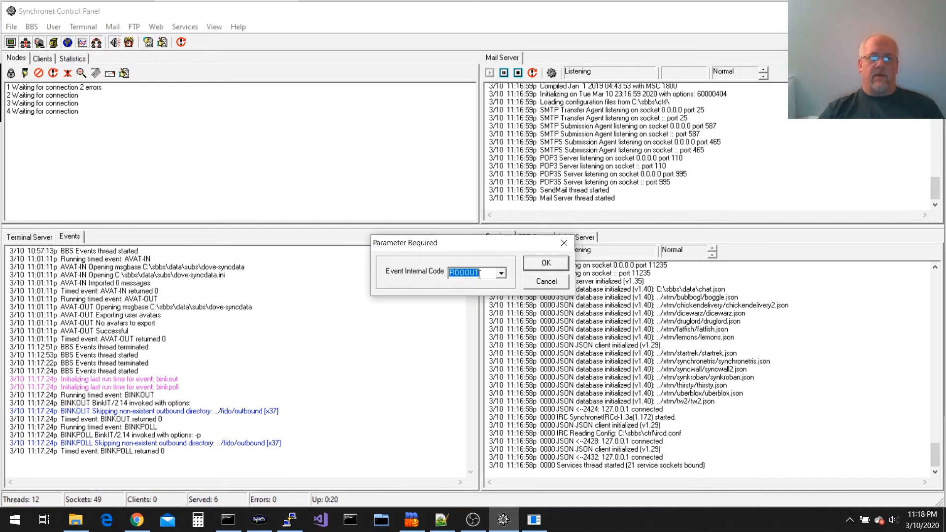
click(546, 263)
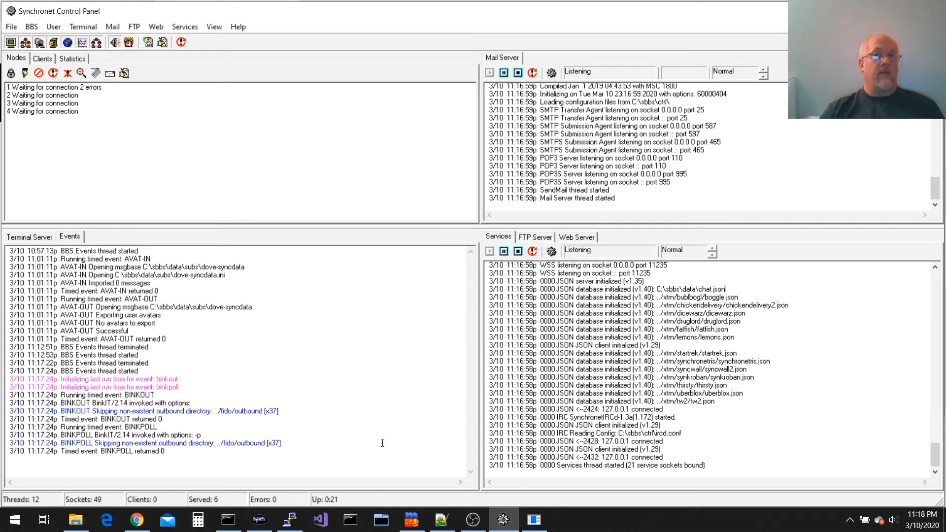
Set the FIDOOUT timed event's Enabled option to Yes
click(534, 519)
key(Up)
key(Up)
key(Up)
key(Up)
key(Up)
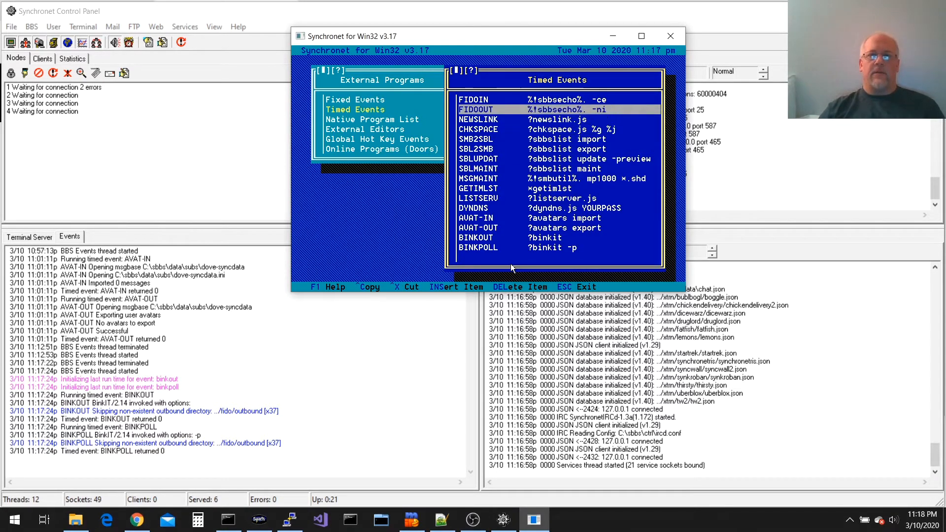
key(Return)
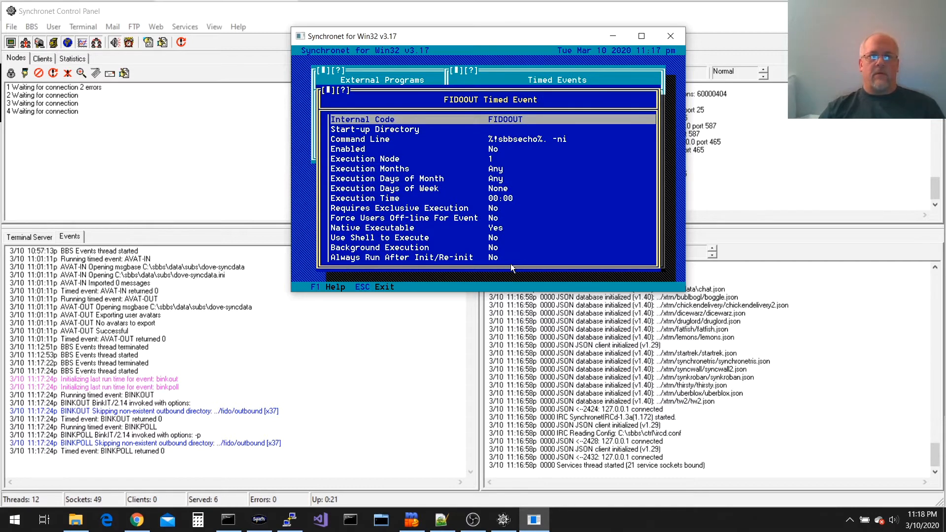
key(Down)
key(Down)
key(Down)
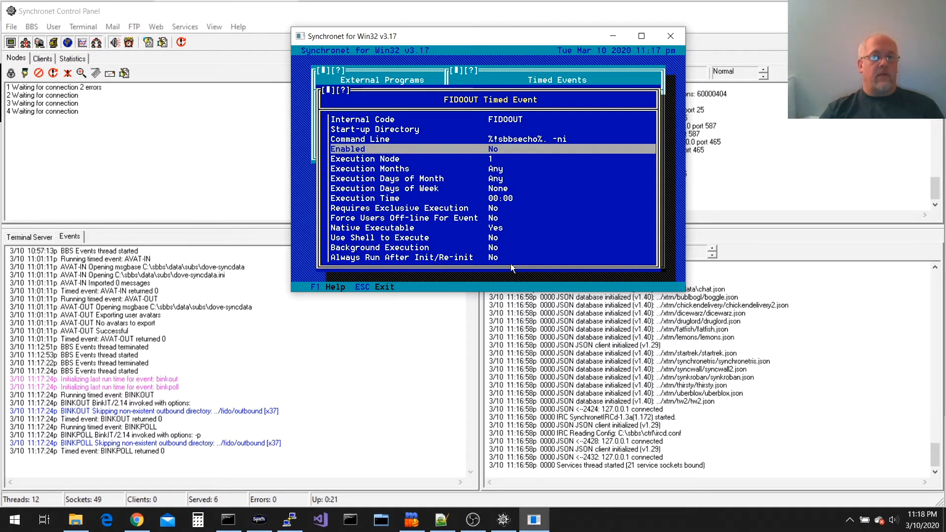
key(Return)
key(Up)
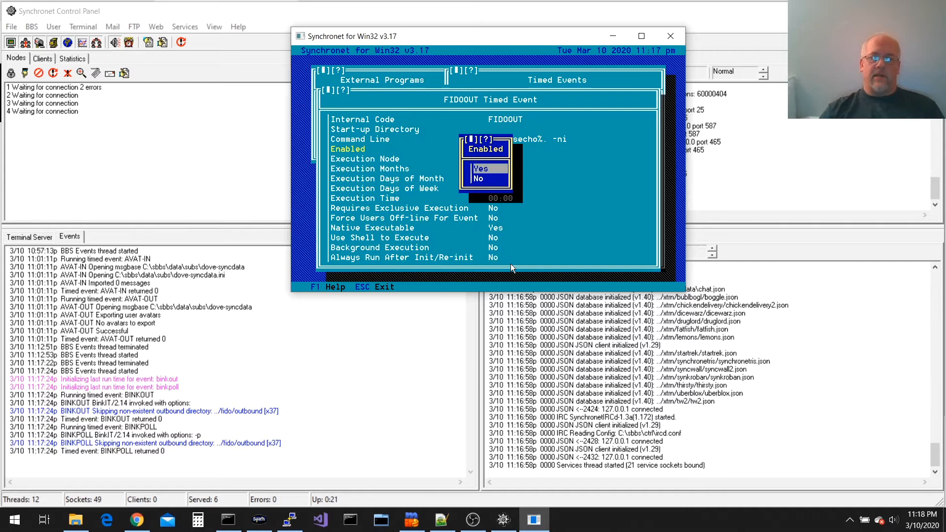
key(Return)
key(Escape)
Enable the FIDOIN event too, then save the configuration changes and exit Timed Events
key(Up)
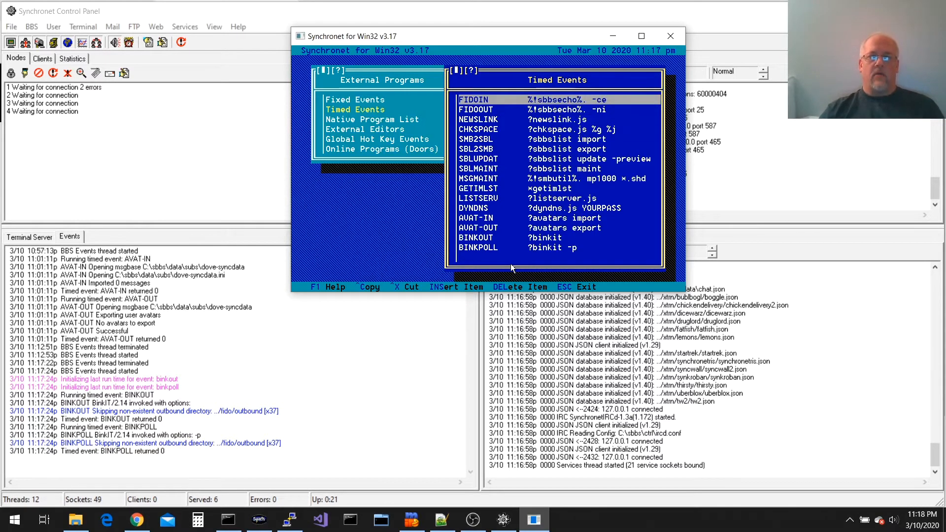
key(Return)
key(Return)
key(Up)
key(Return)
key(Escape)
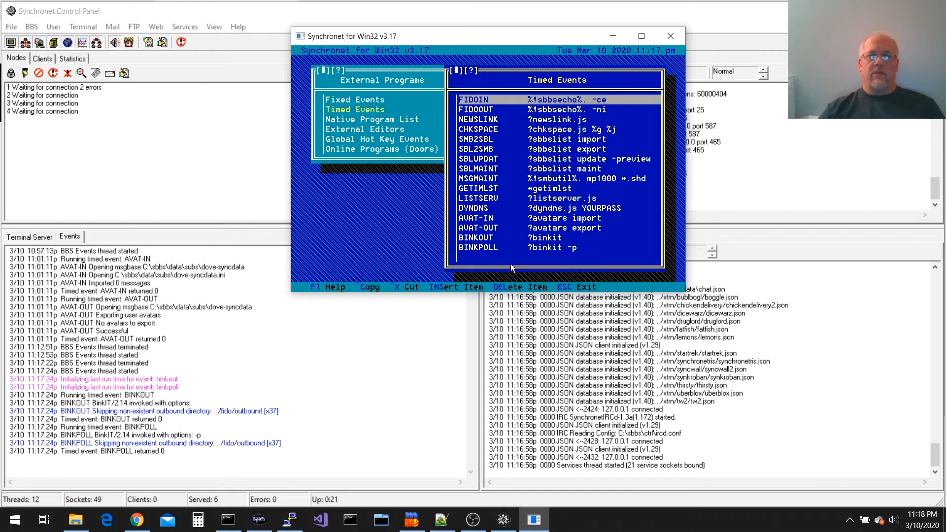
key(Down)
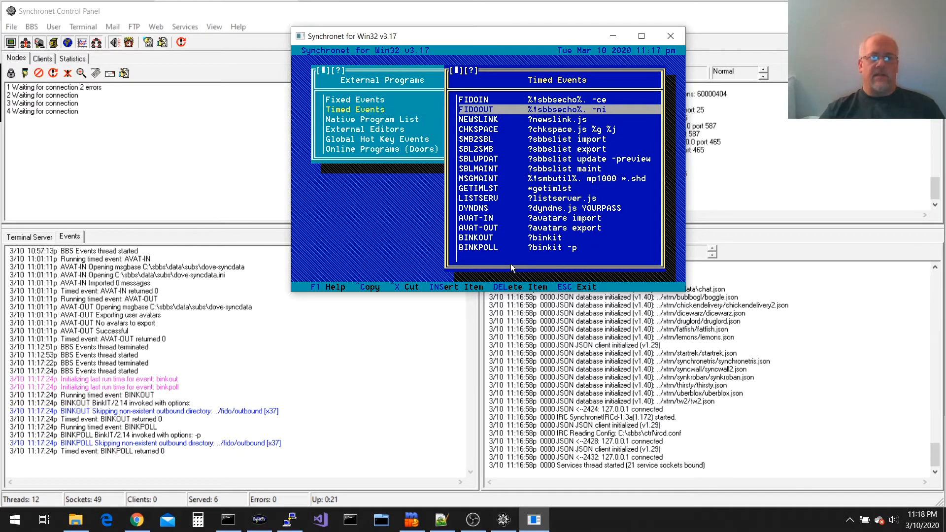
key(Up)
key(Escape)
key(Escape)
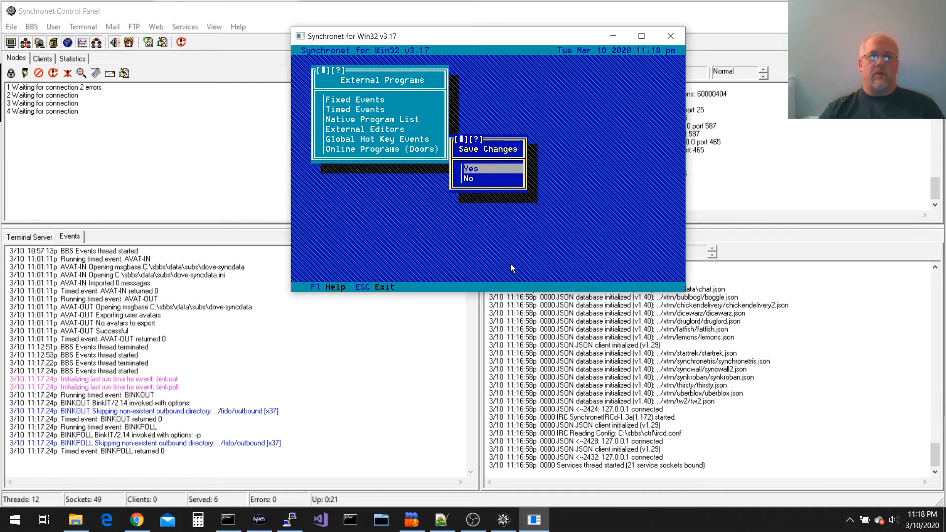
key(Return)
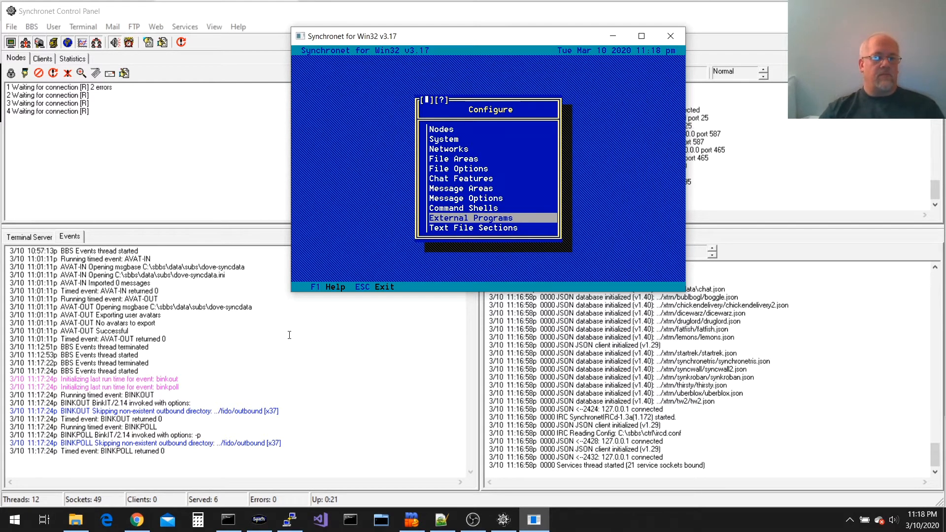
key(Escape)
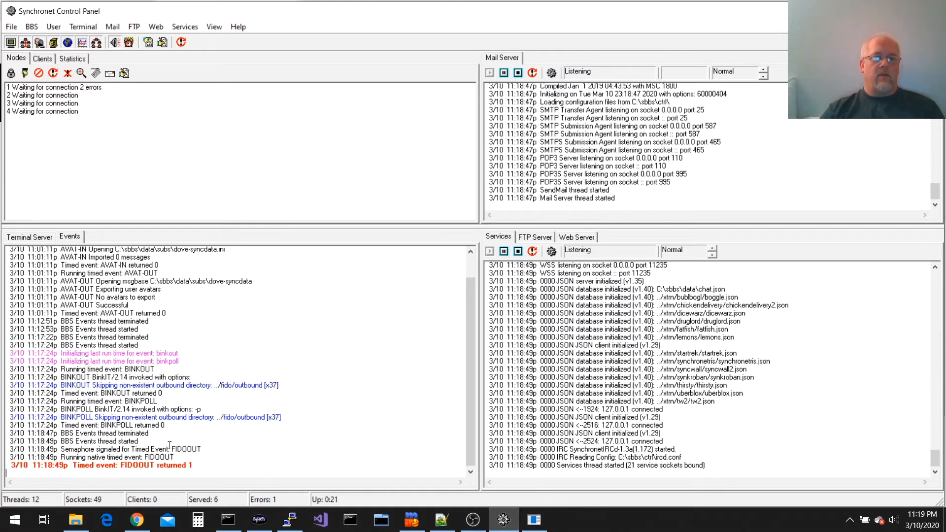
In Command Prompt, change to \sbbs\data and list the sbbsecho* files
click(212, 28)
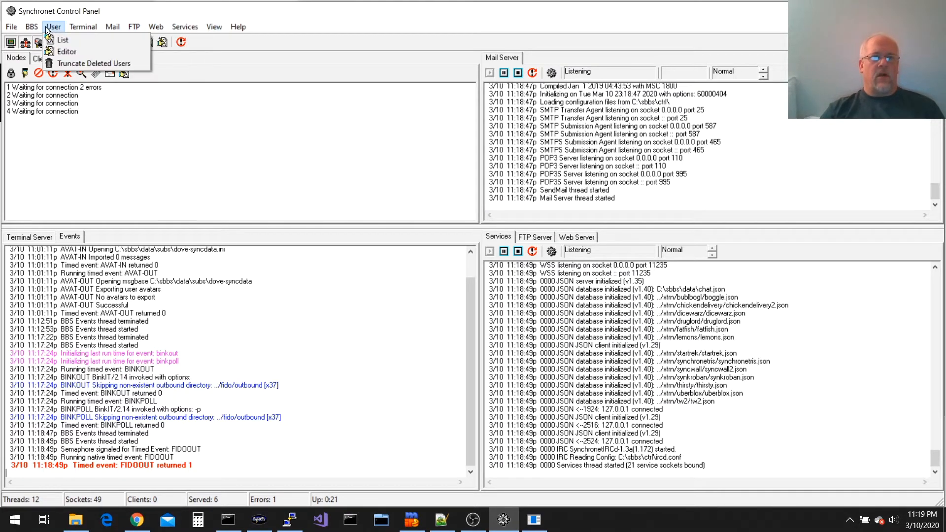
mouse_move(40, 25)
key(alt+Tab)
text(cd )
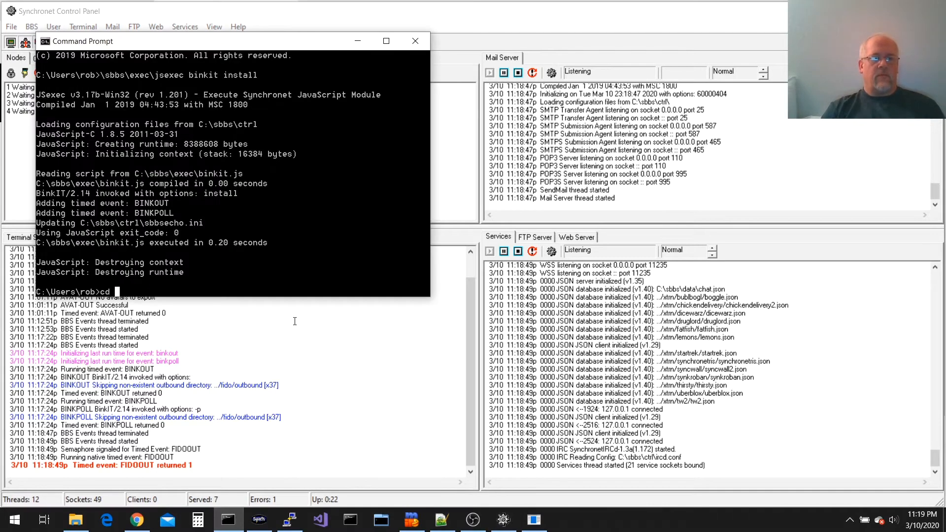
text(\sbbs\datat)
key(Return)
text(dir s)
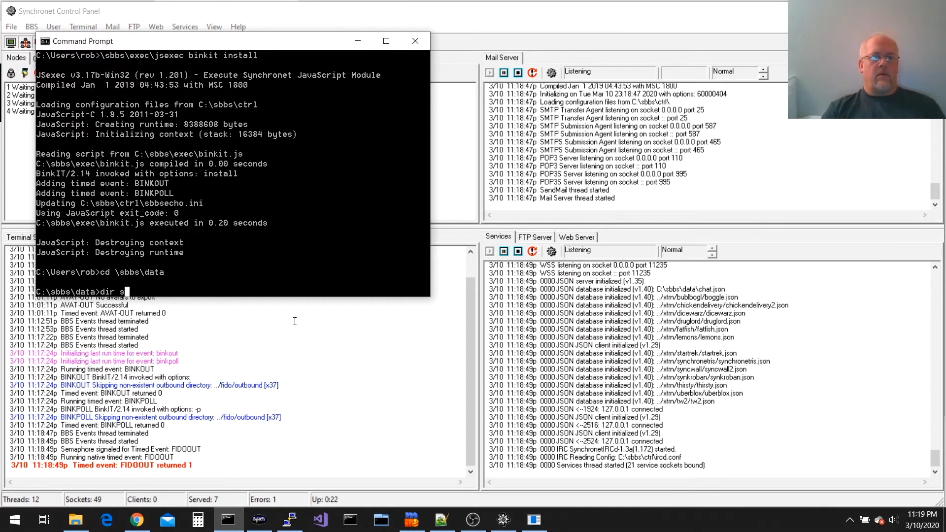
text(bbsecho*)
key(Return)
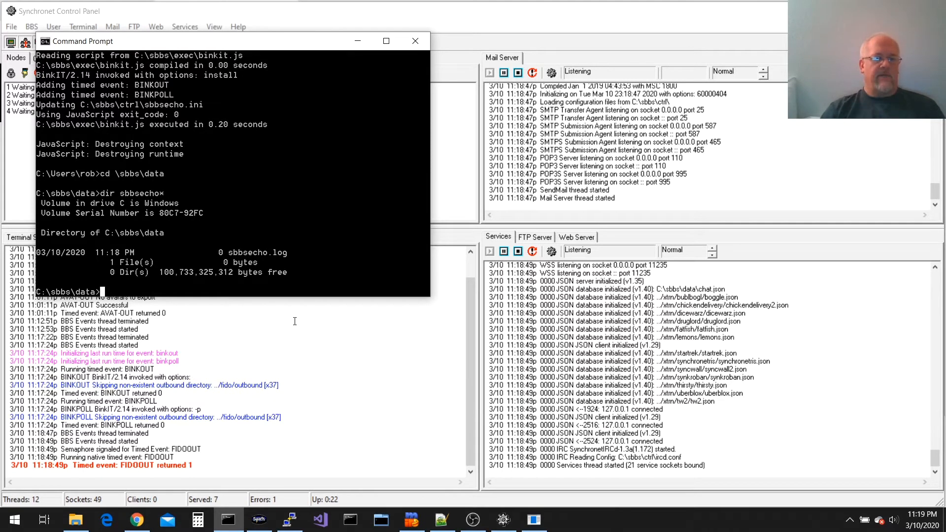
Run ..\exec\sbbsecho, confirm ..\fido is missing, and create it with mkdir
key(Return)
key(Return)
text(..\e)
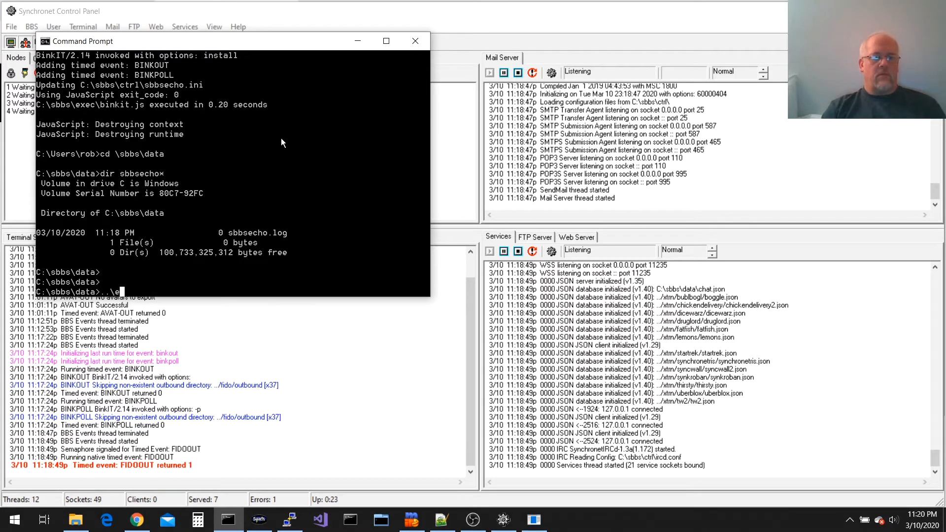
text(xec\sbbsecho)
key(Return)
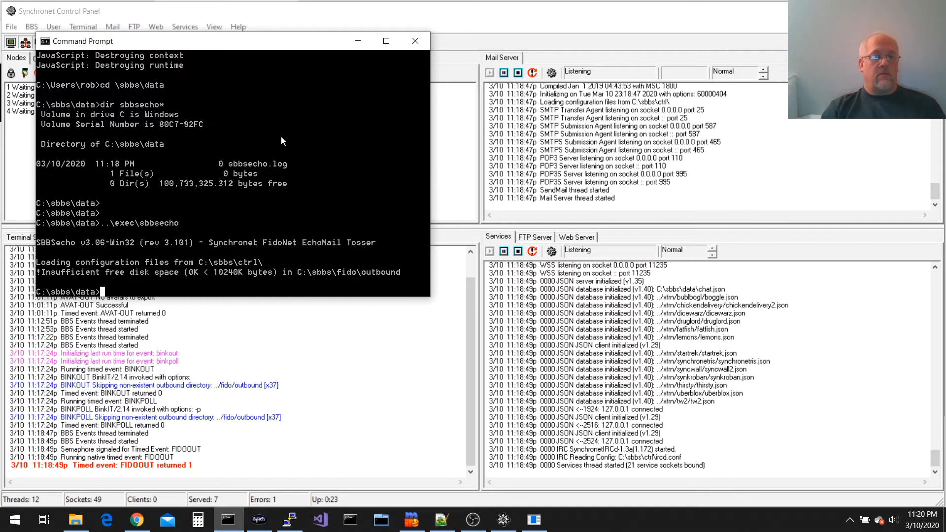
text(dir ..\fido)
key(Return)
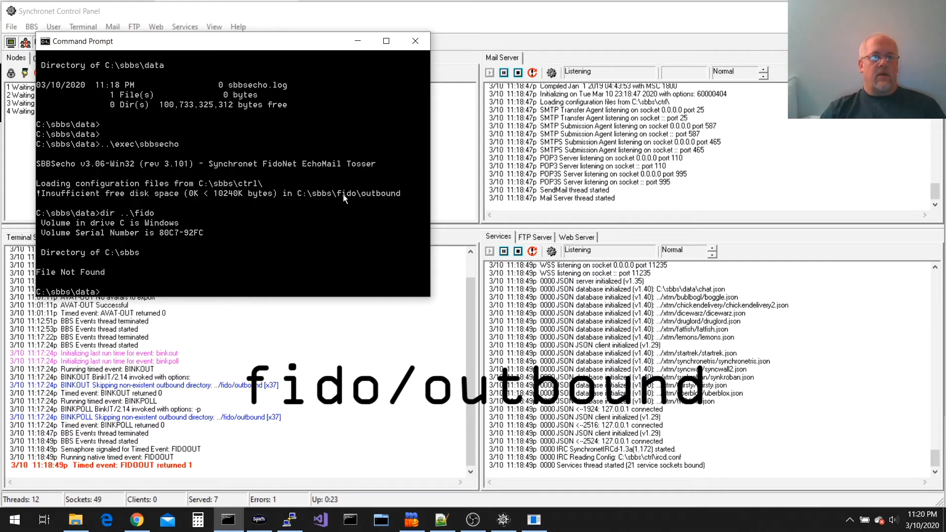
text(mkdir ..\fido)
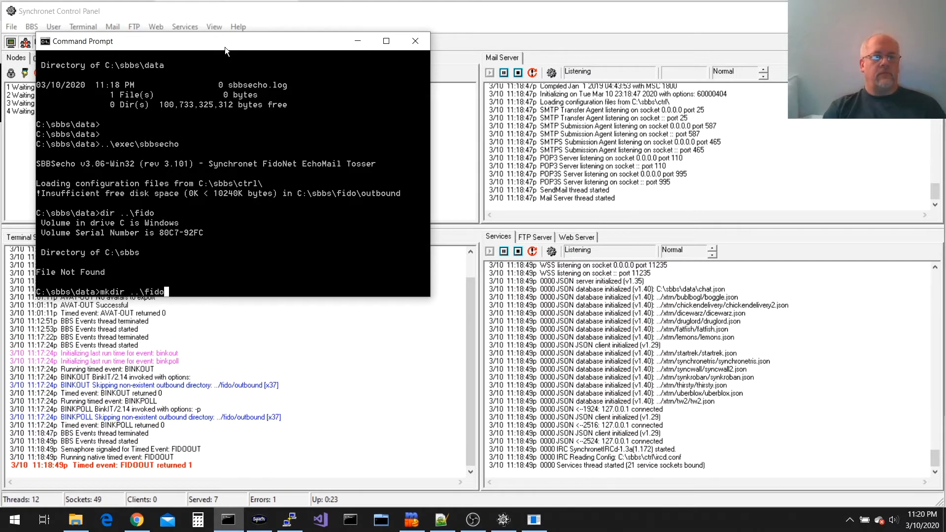
key(Return)
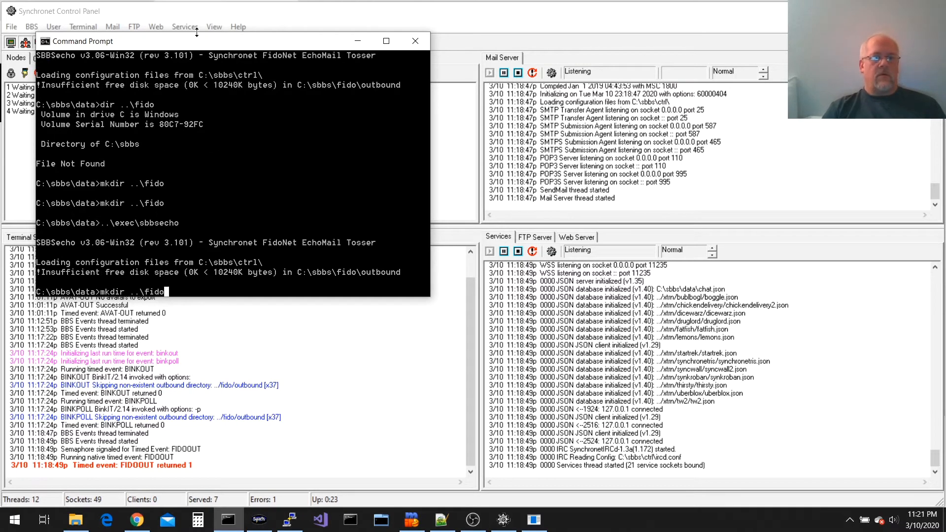
Create ..\fido\outbound and rerun sbbsecho, which reports areas.bbs missing
text(\outbound)
key(Return)
key(Up)
key(Up)
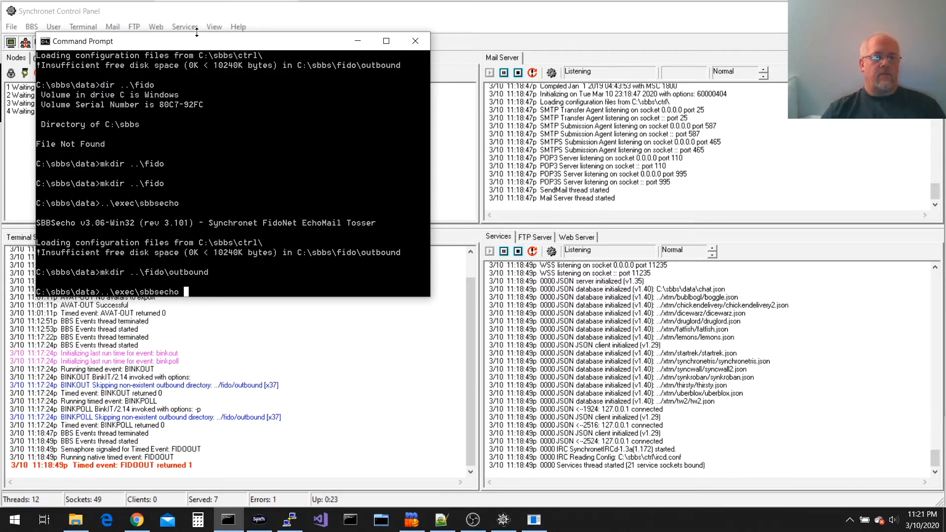
key(Return)
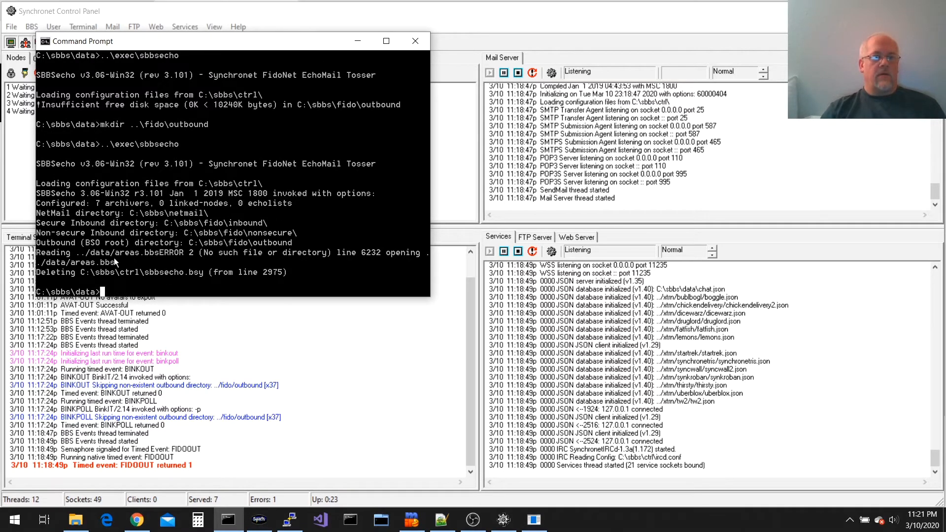
drag(162, 250, 114, 267)
key(Return)
Create an empty areas.bbs with 'echo. > areas.bbs' and run sbbsecho again
text(ec)
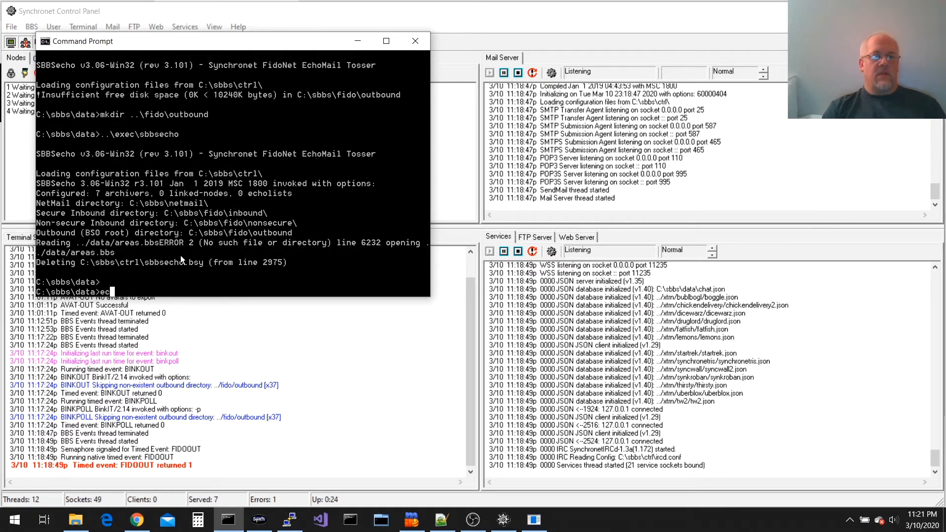
text(ho. > are)
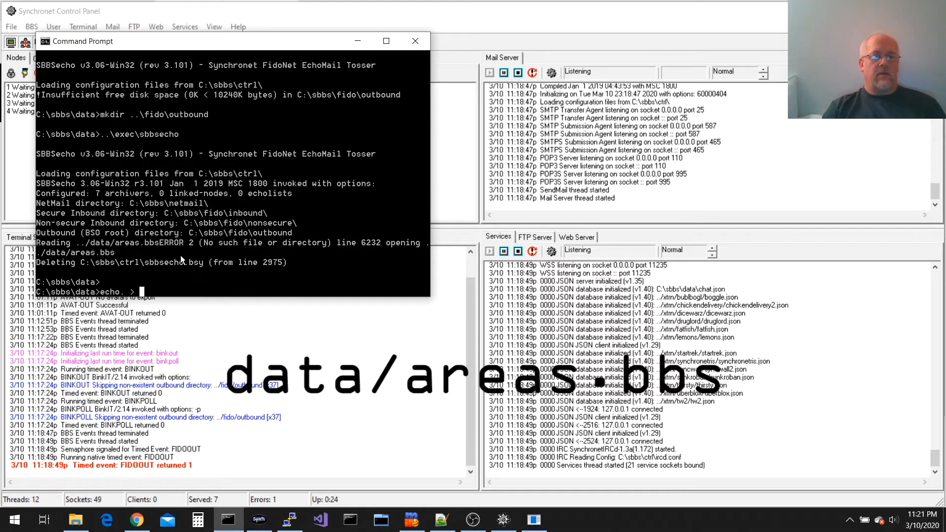
text(as.bbs)
key(Return)
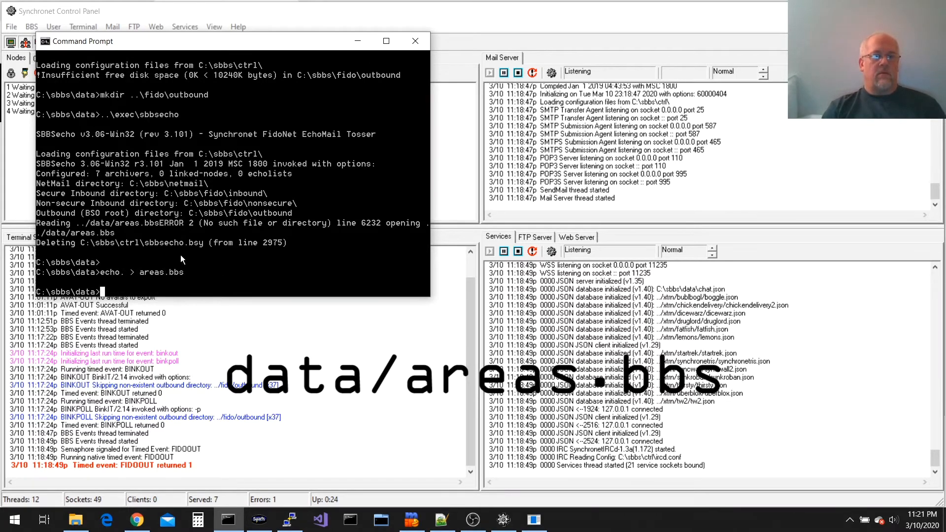
key(Up)
key(Up)
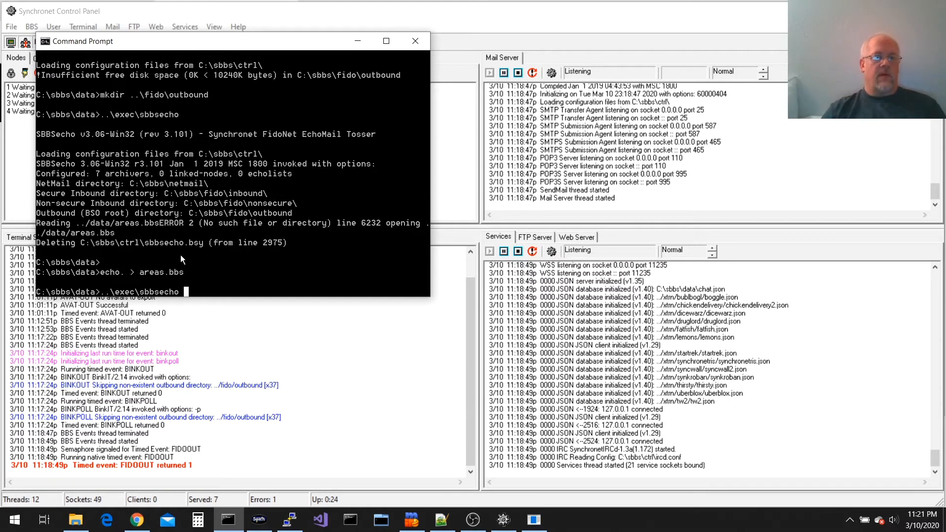
key(Return)
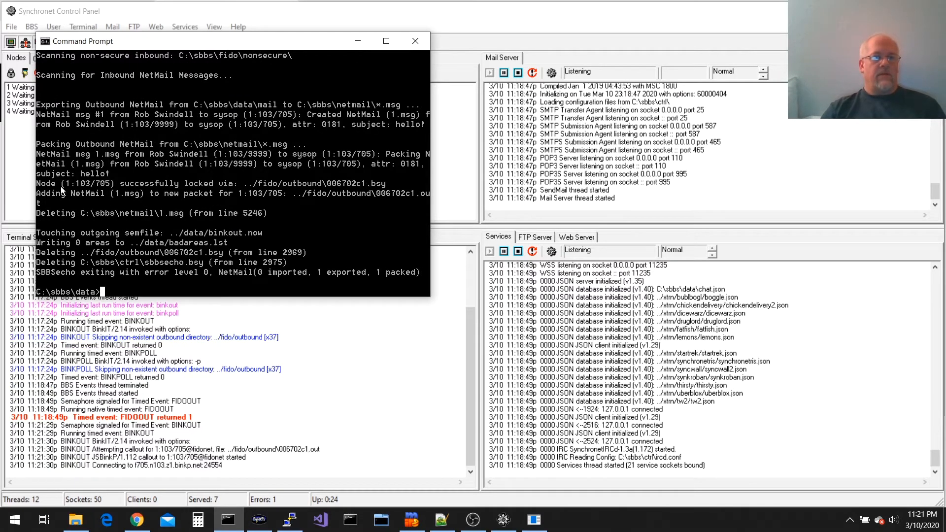
Mark the console's 'Adding NetMail' line up to 1:103/705, then bring up the Synchronet Control Panel
drag(39, 196, 197, 207)
drag(197, 206, 279, 198)
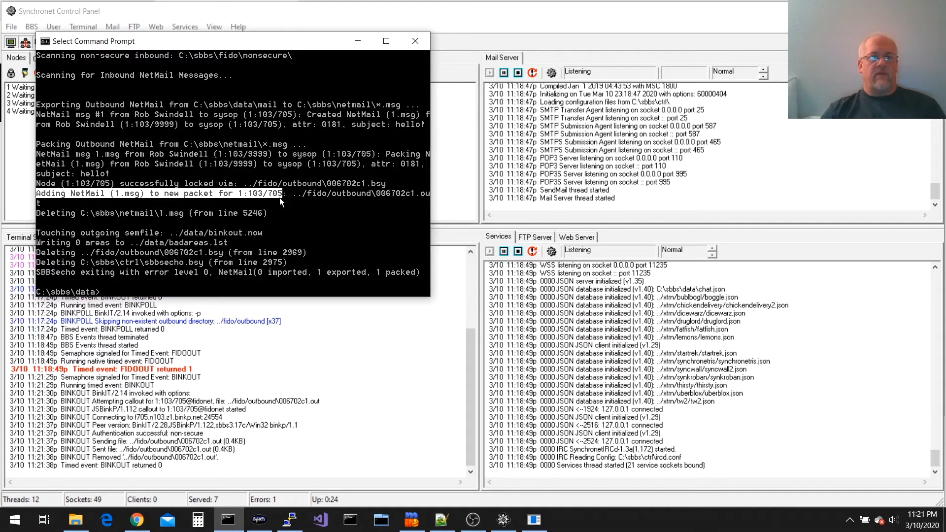
click(348, 194)
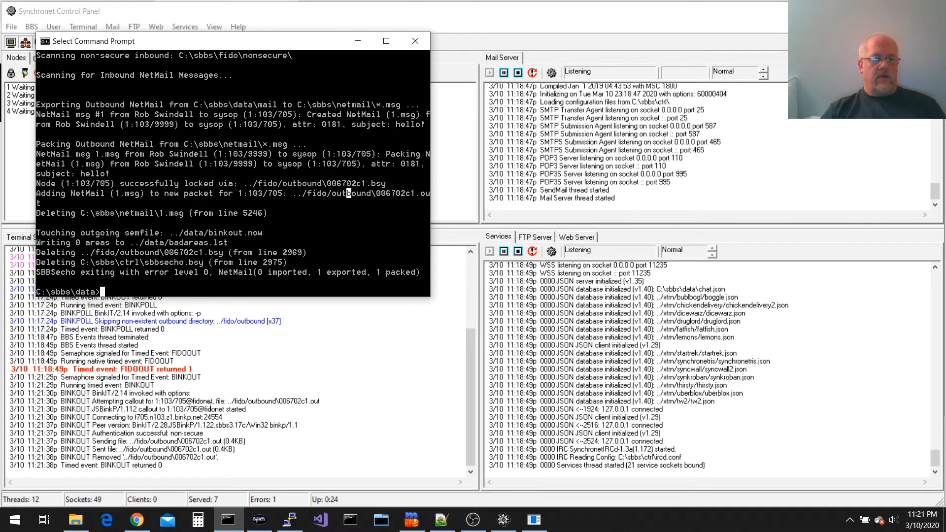
click(82, 442)
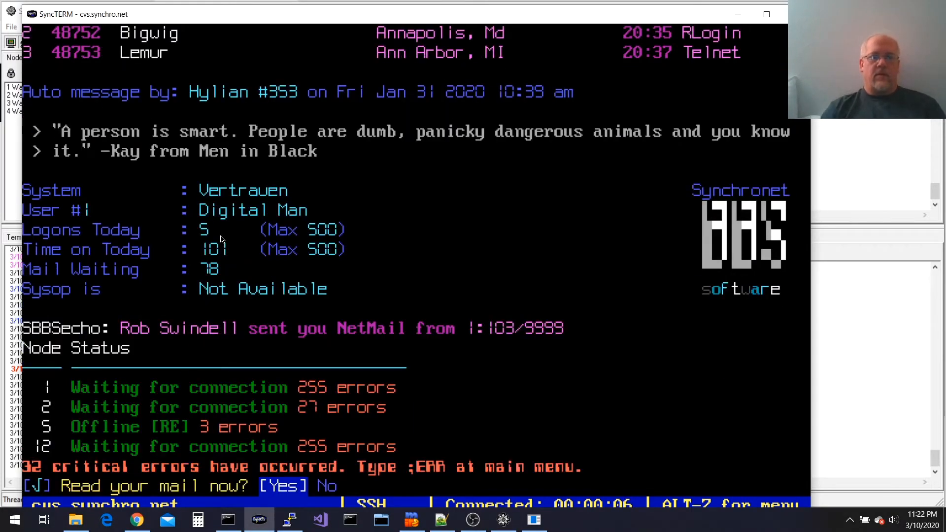
Open the received hello! NetMail in SyncTERM and start a reply, keeping the default address and subject
key(alt+Tab)
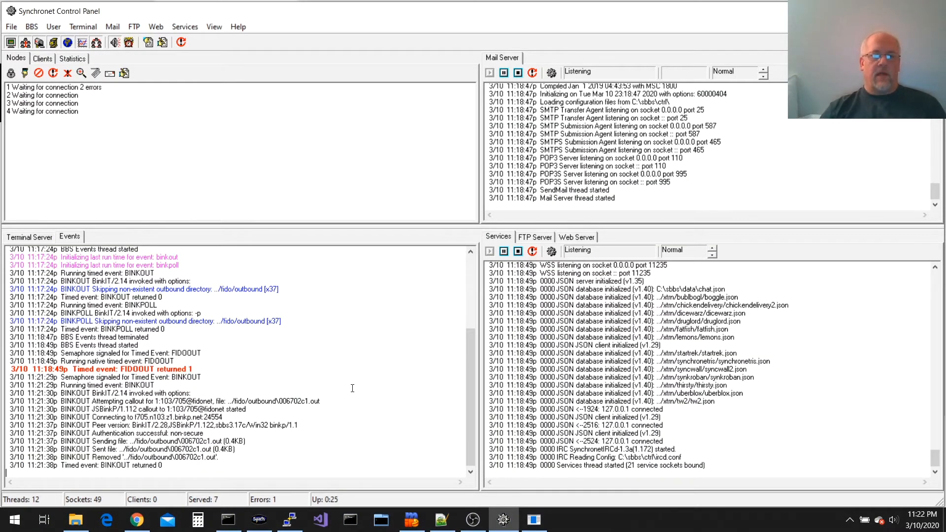
key(alt+Tab)
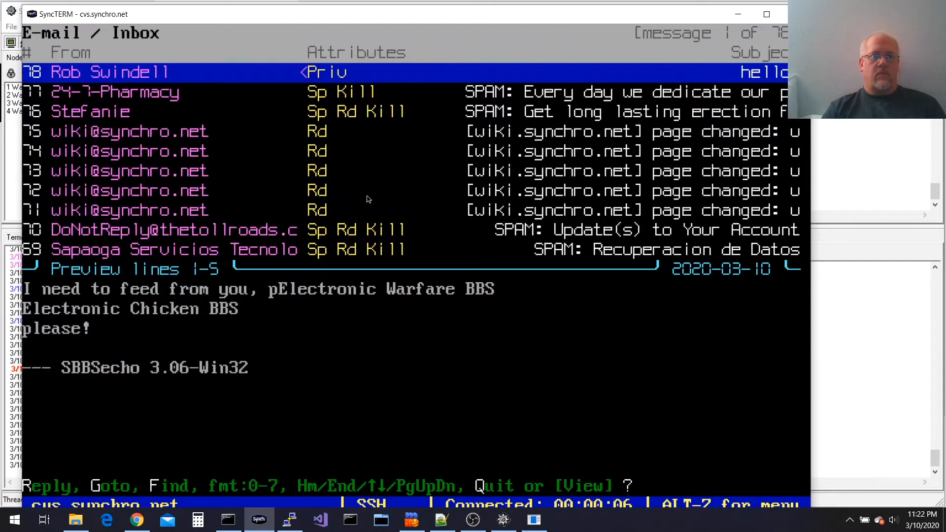
key(Return)
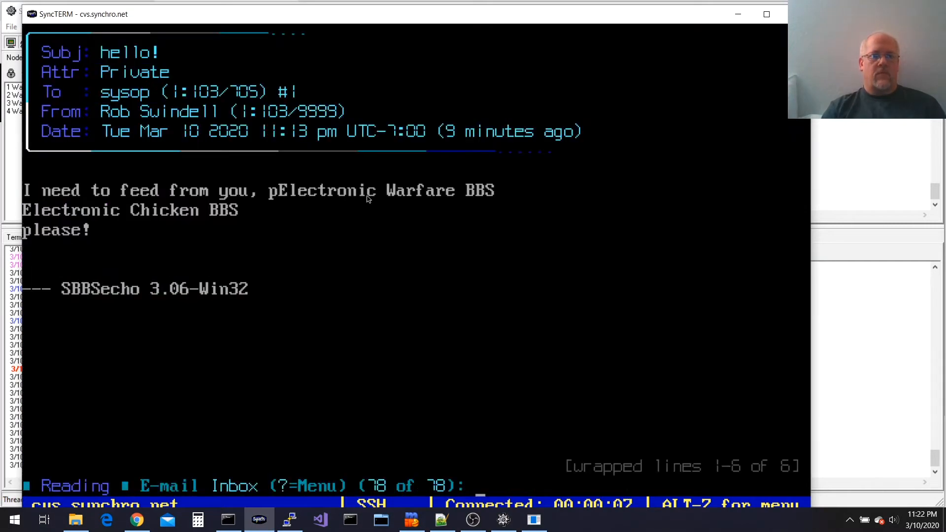
key(r)
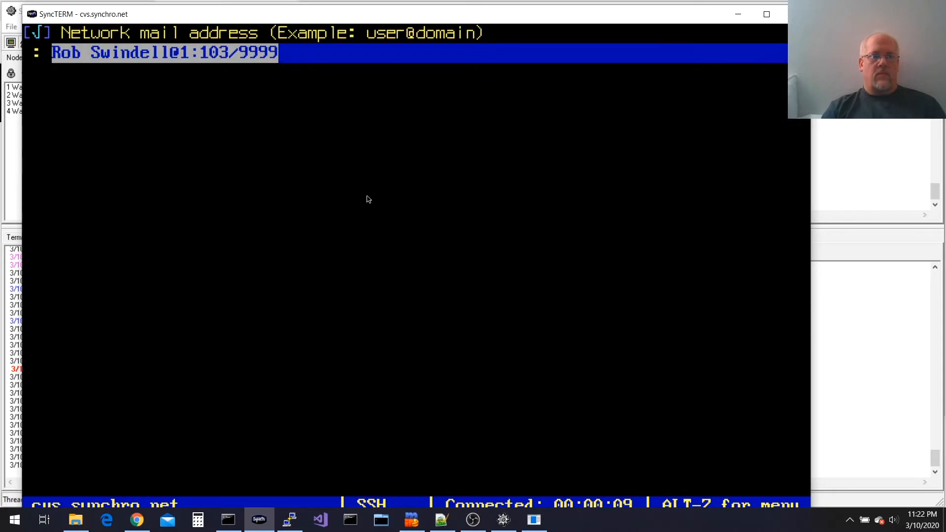
key(Return)
key(Return)
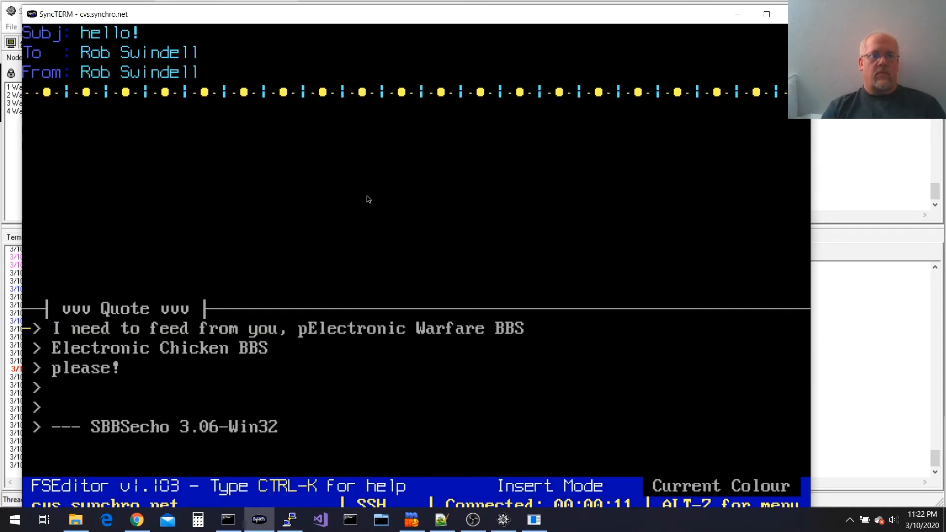
key(Escape)
Type the reply 'Hi this is a reply to your weird netmail message!'
text(Hi this i)
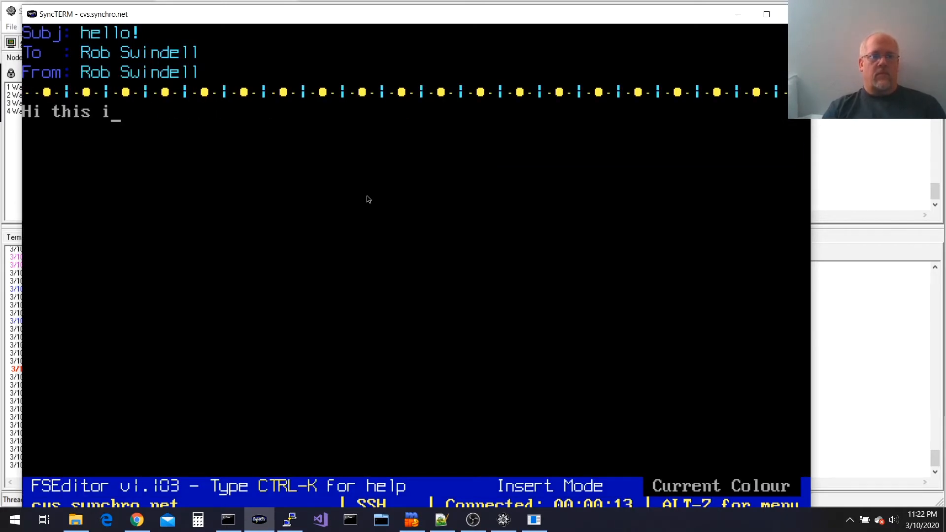
text(s a reply to your weird netmail mess)
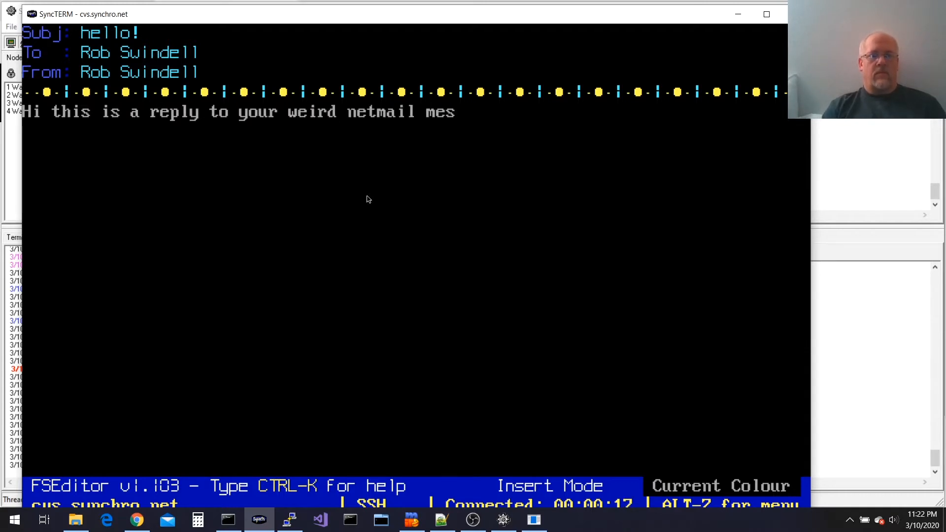
text(age!)
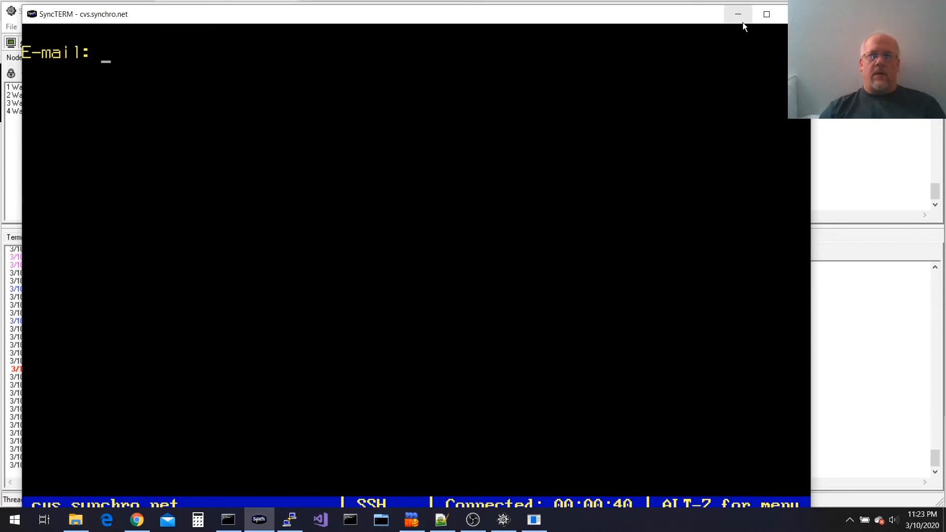
Force the BINKPOLL timed event from the BBS menu so the hub is polled immediately
click(744, 22)
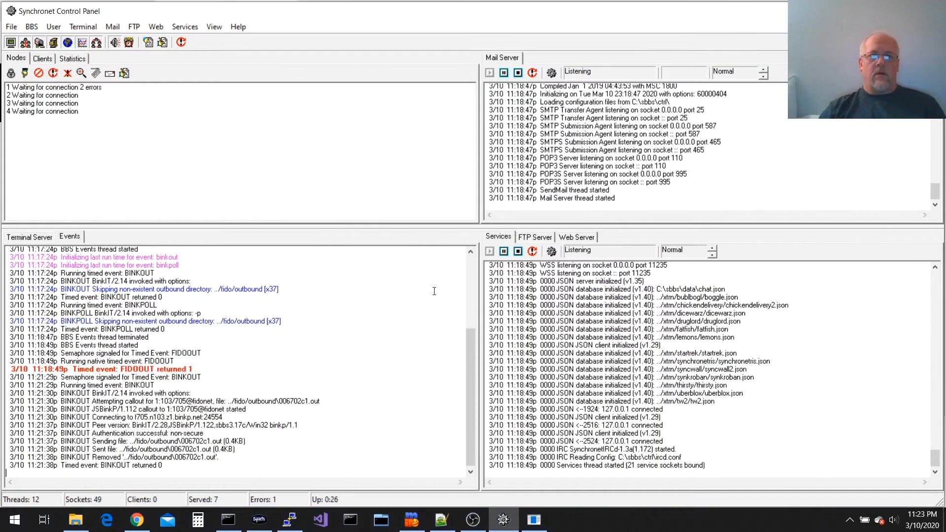
click(36, 24)
mouse_move(89, 145)
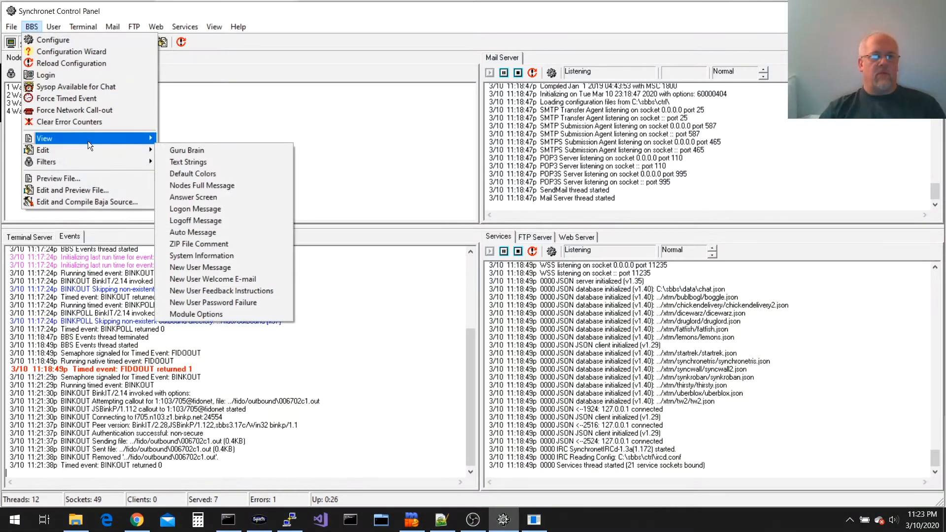
click(91, 101)
click(500, 275)
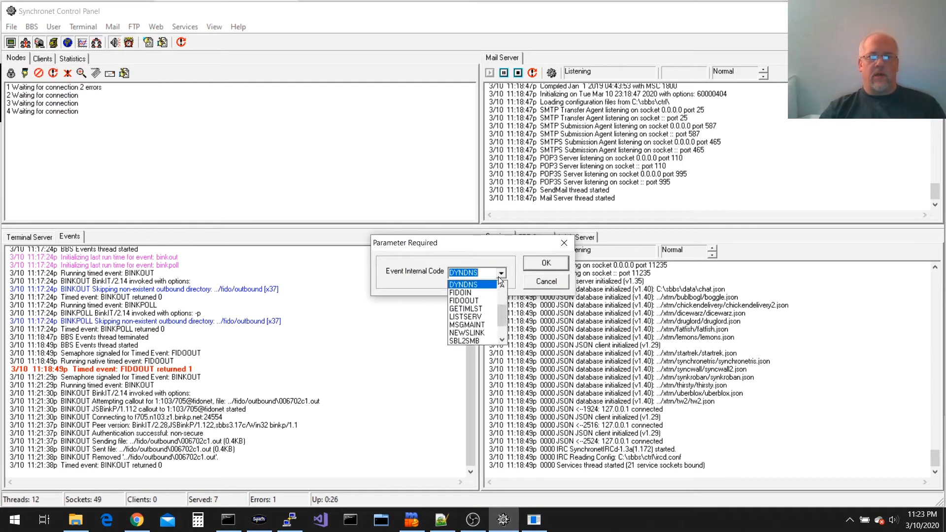
drag(502, 311, 502, 285)
click(482, 308)
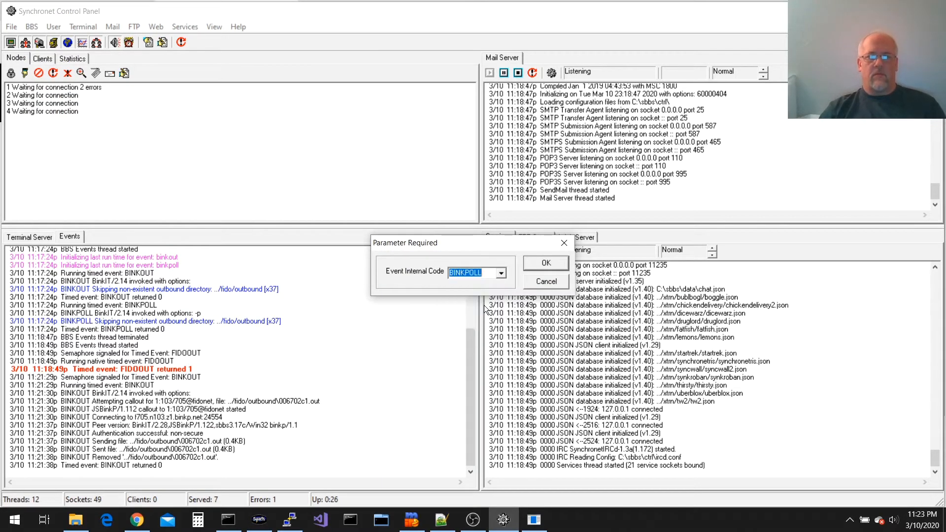
click(547, 265)
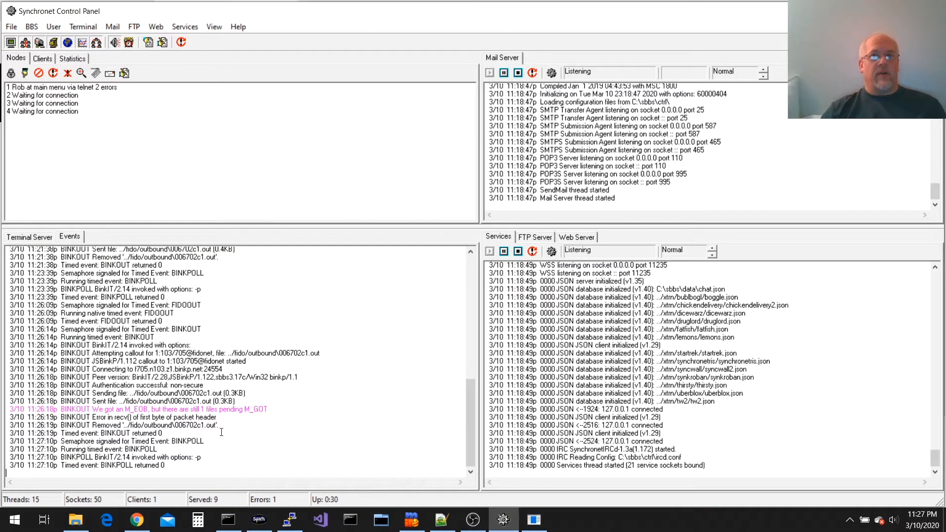
text(..\e)
text(xec\echocfg)
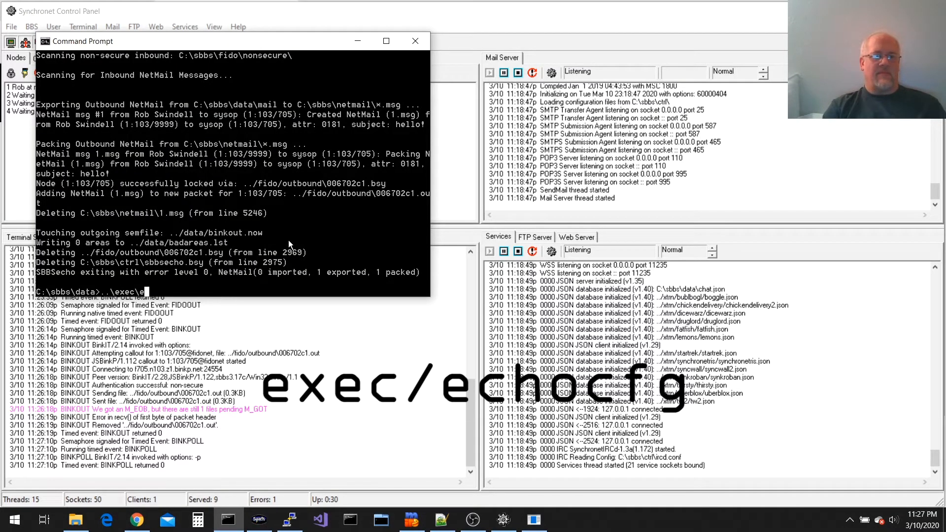
Launch echocfg and insert linked node 1:103/705
key(Return)
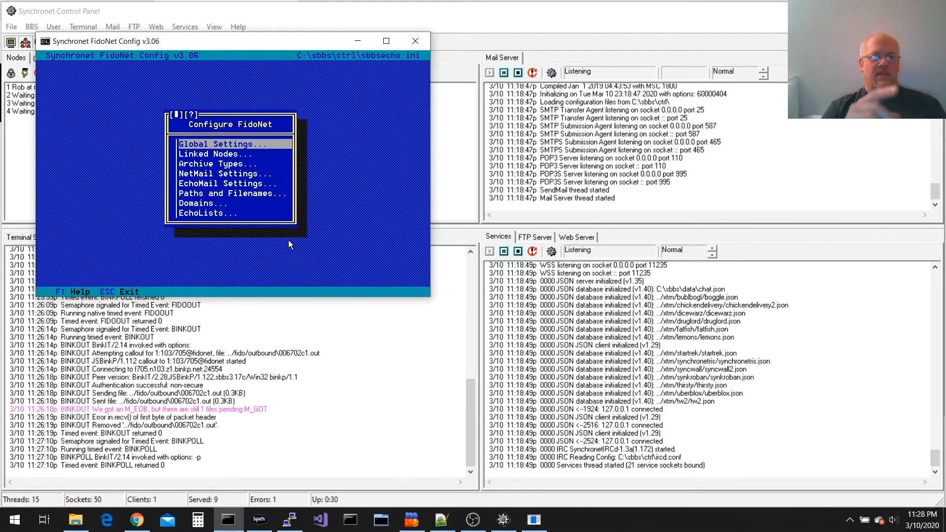
key(Down)
key(Return)
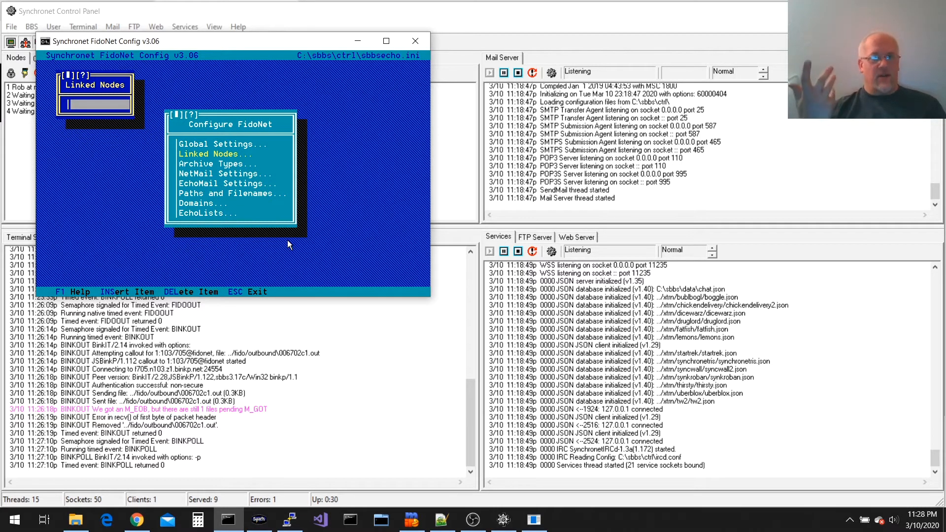
key(Return)
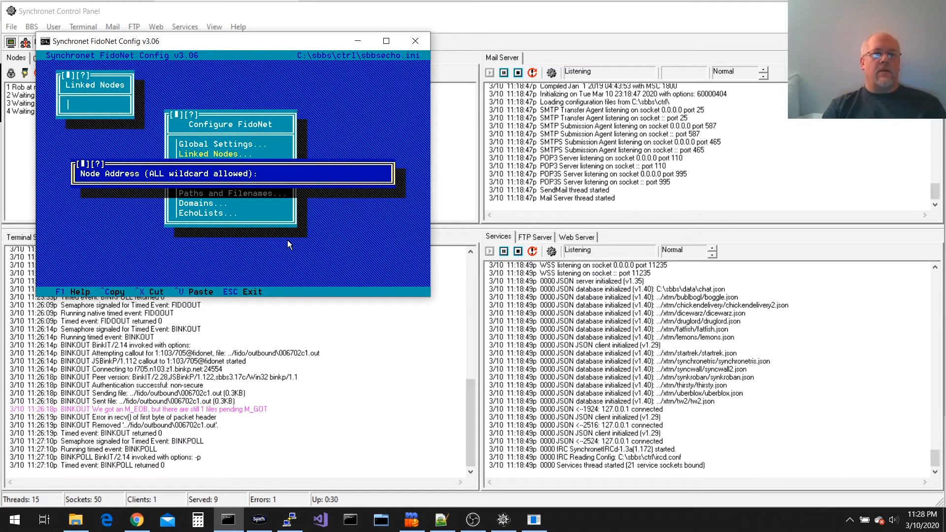
text(1:103/705)
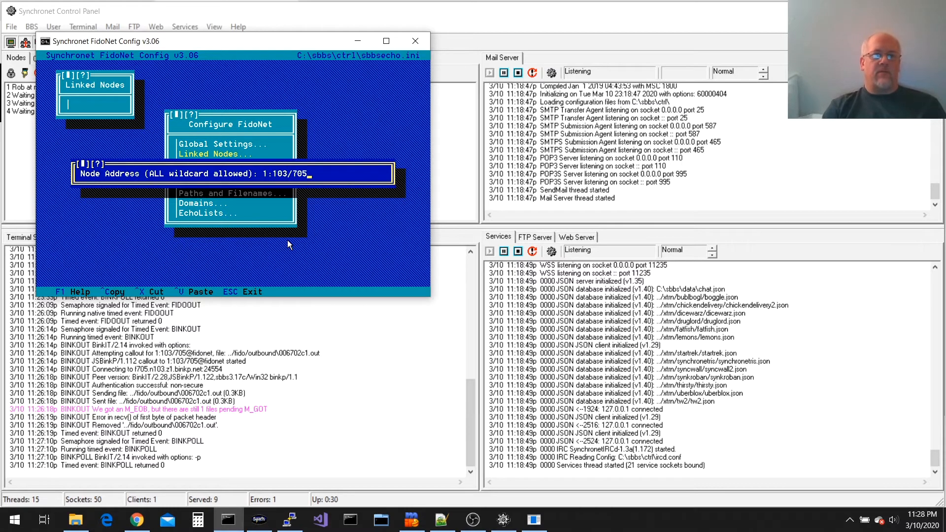
key(Return)
key(Return)
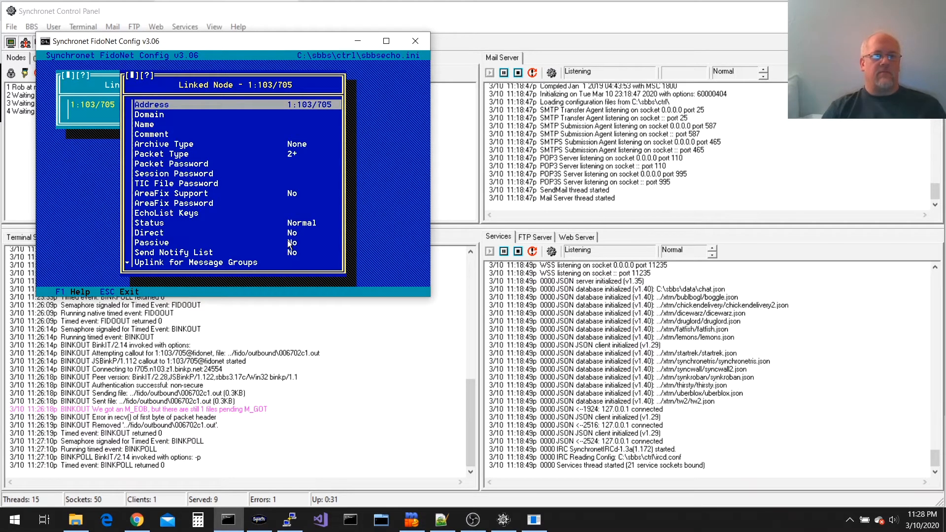
Set BinkP Poll to Yes for node 1:103/705 and save the config to sbbsecho.ini
key(Down)
key(Down)
key(Down)
key(Down)
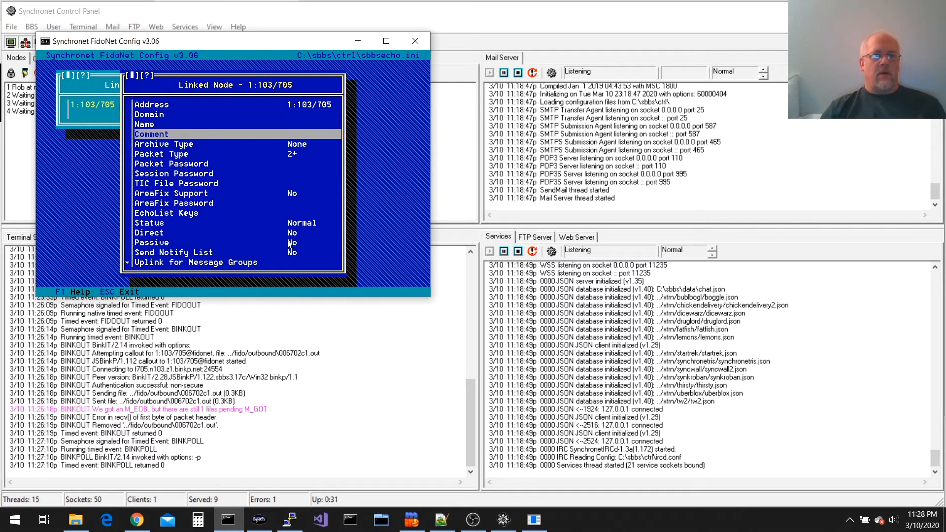
key(End)
key(Return)
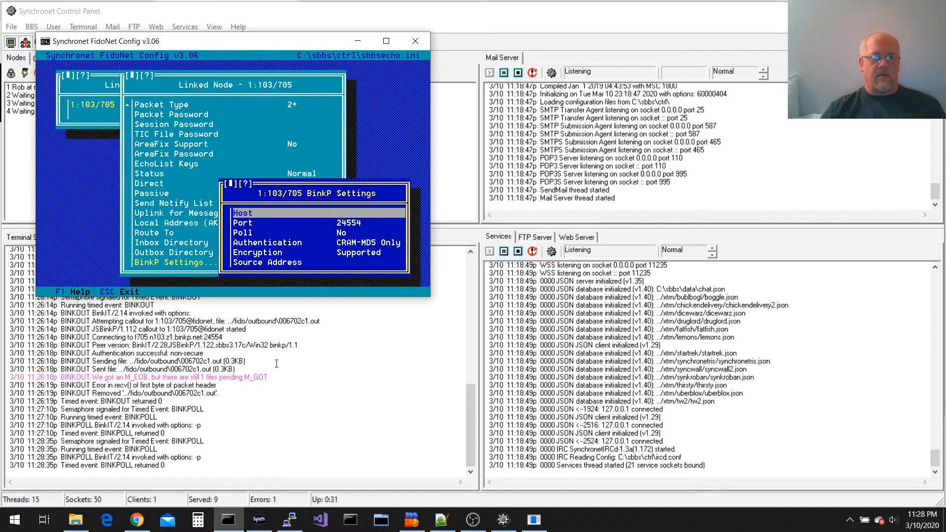
key(Down)
key(Down)
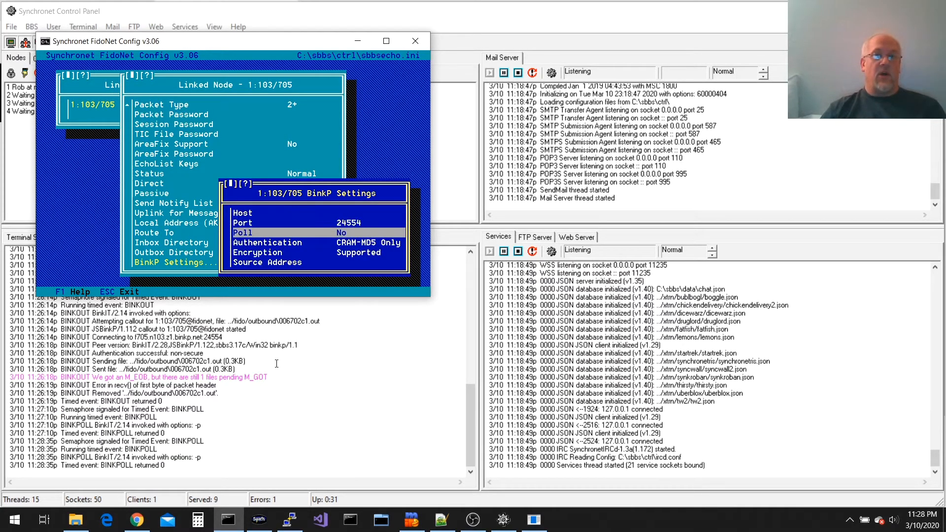
key(Return)
key(Up)
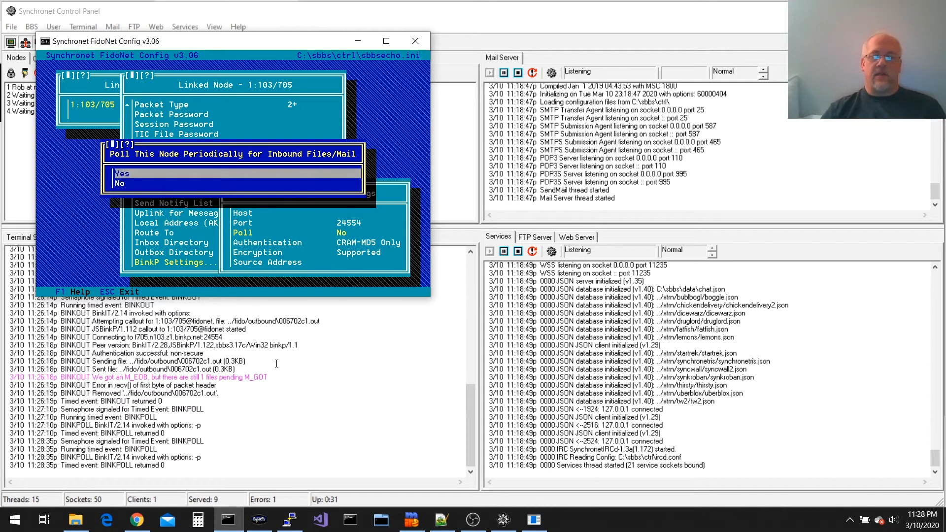
key(Return)
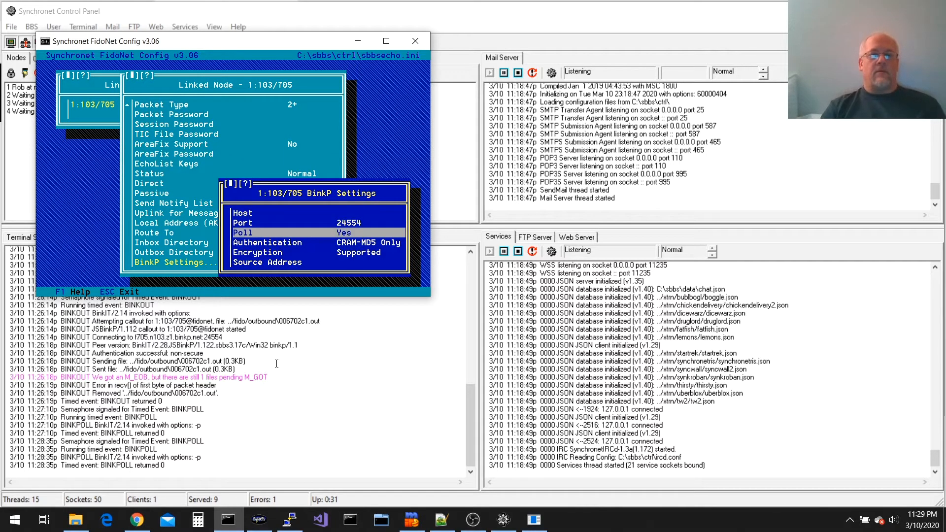
key(Escape)
key(Escape)
key(Escape)
key(Escape)
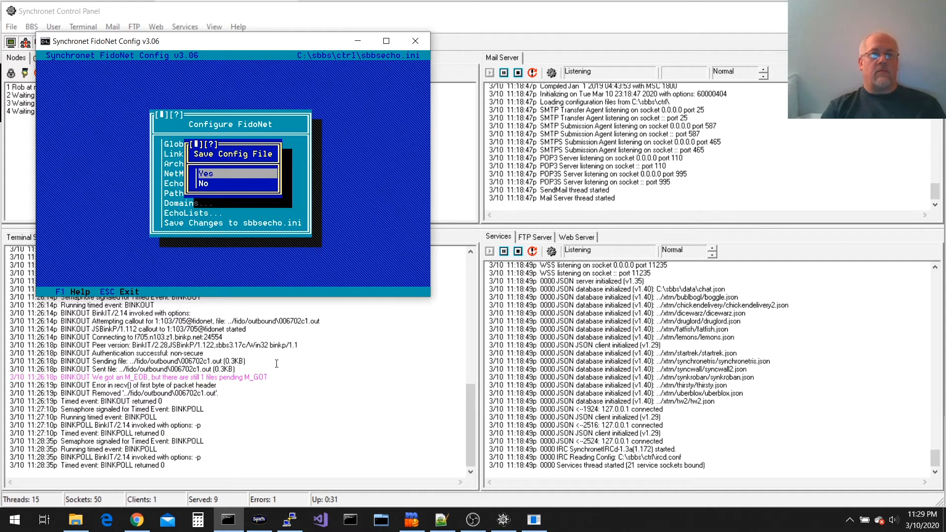
key(Return)
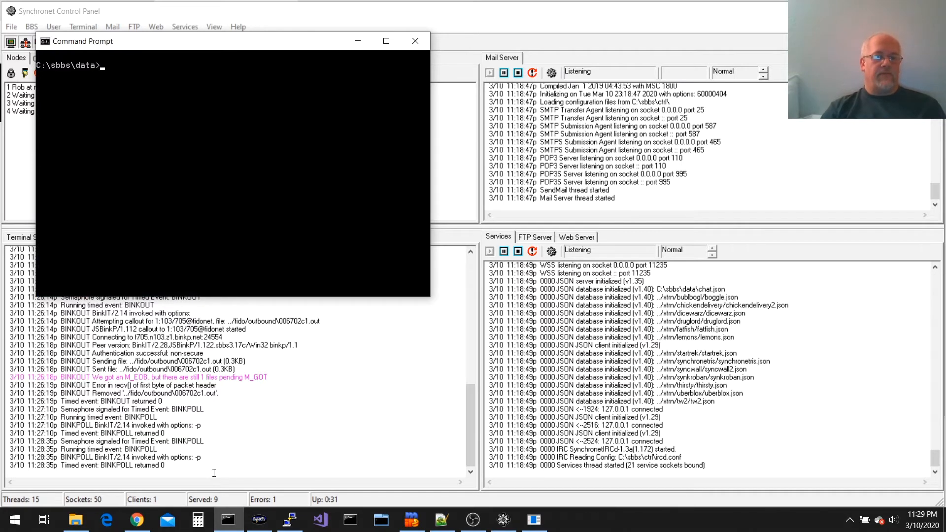
Force the BINKPOLL timed event again, keeping BINKPOLL as the event code
click(237, 417)
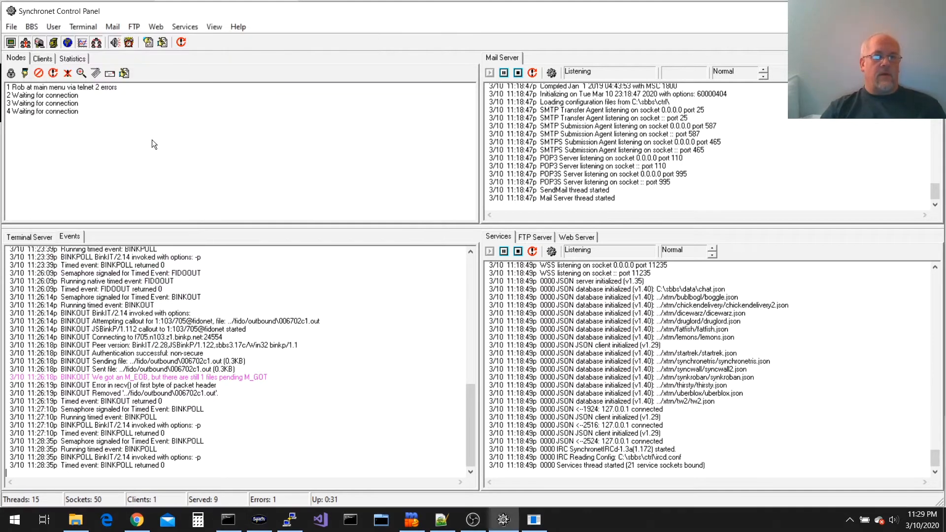
click(30, 26)
click(74, 100)
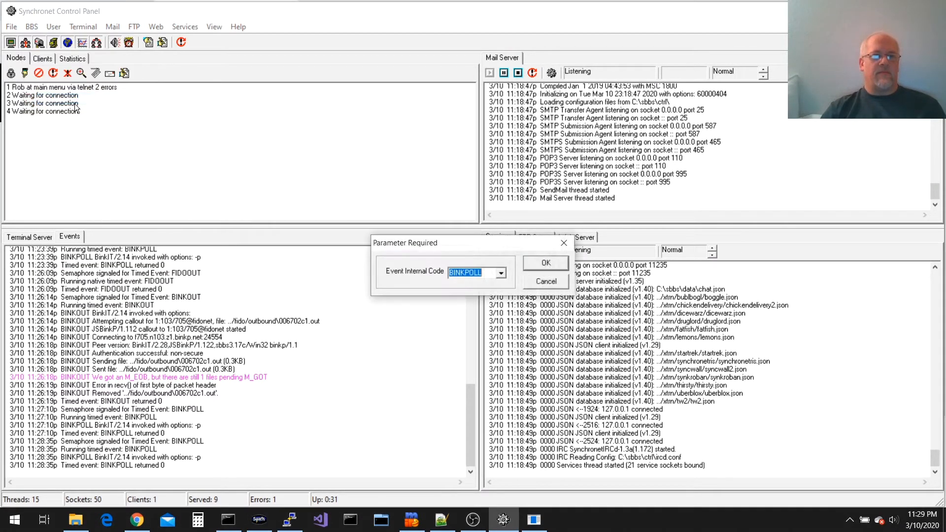
click(548, 263)
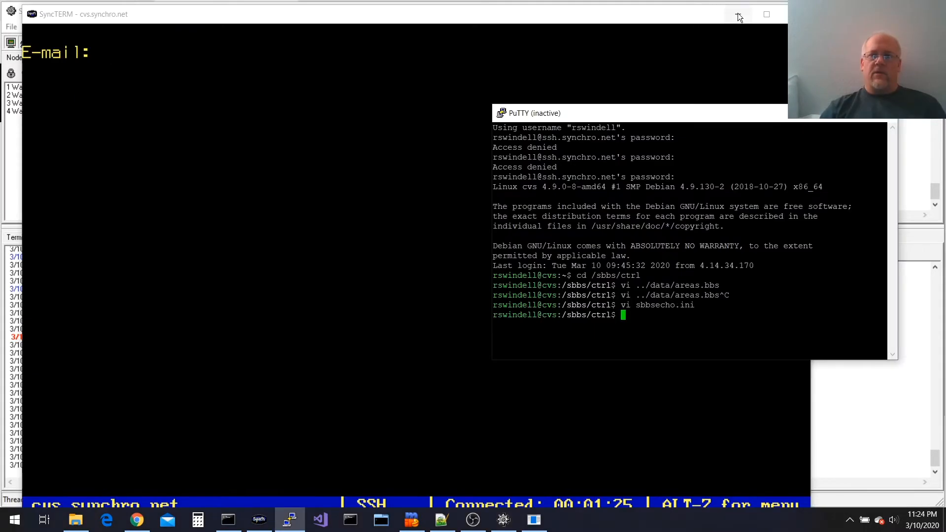
click(738, 15)
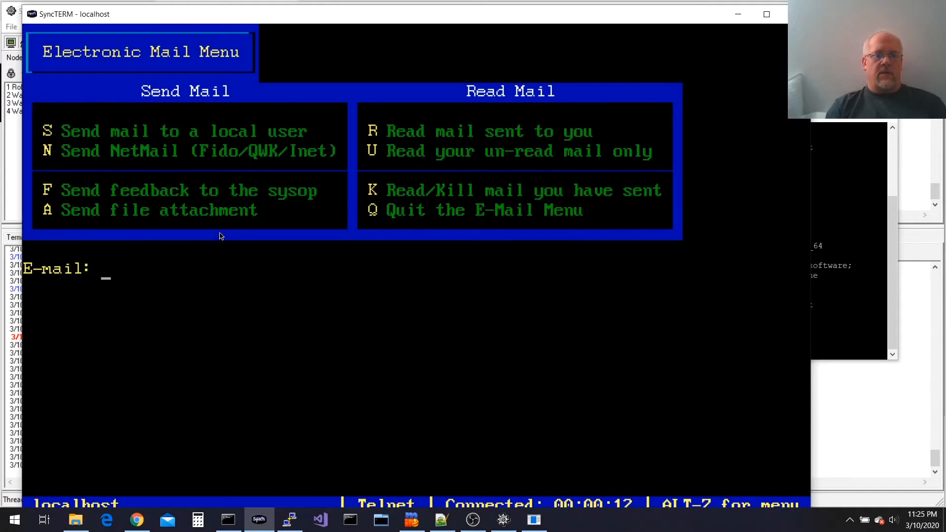
key(n)
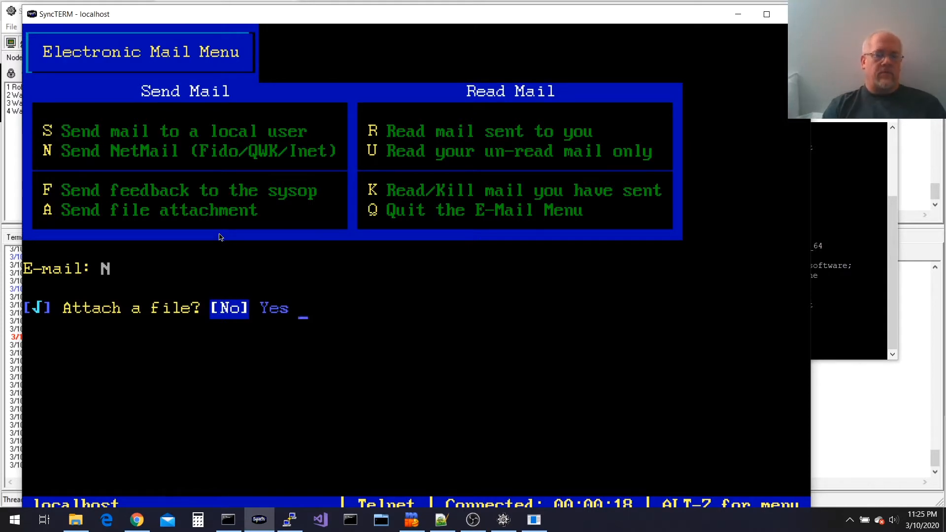
Address a NetMail without attachment to areafix@1:103/705 with subject test
key(Return)
text(areaf)
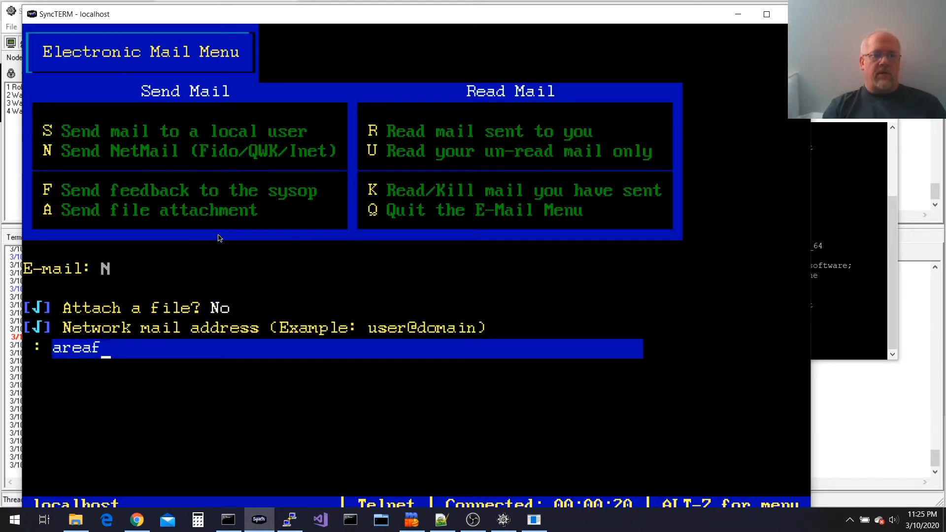
text(ix@1:103/705)
key(Return)
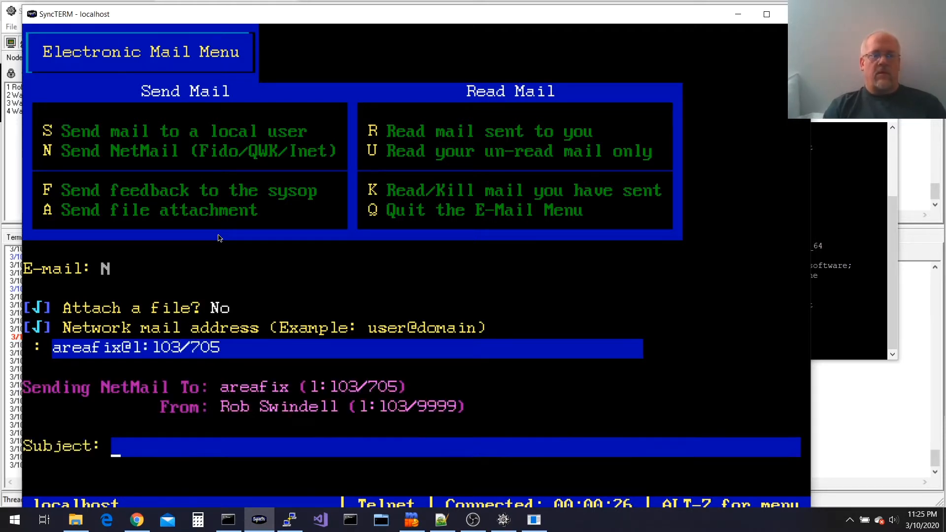
text(test)
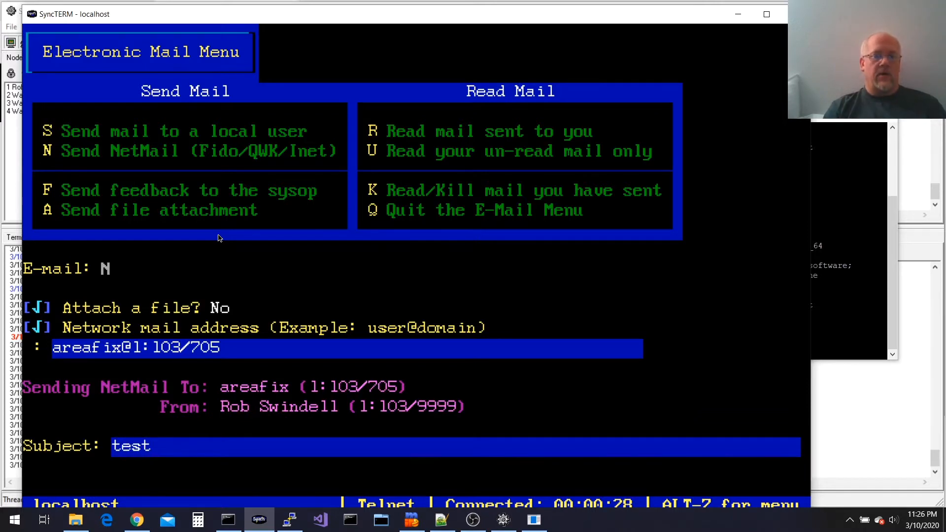
key(Return)
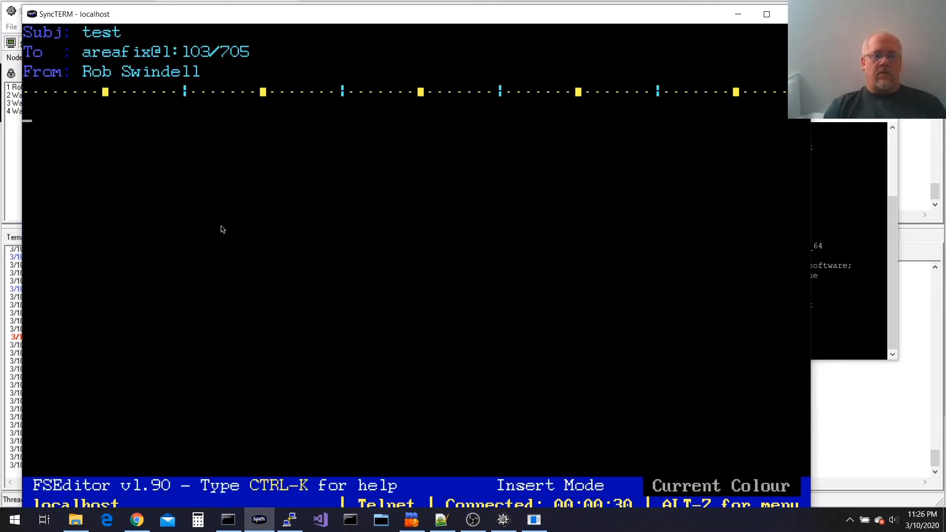
Write the body '%help' and '---', save it, and return to the BBS main menu
text(%help)
key(Return)
text(---)
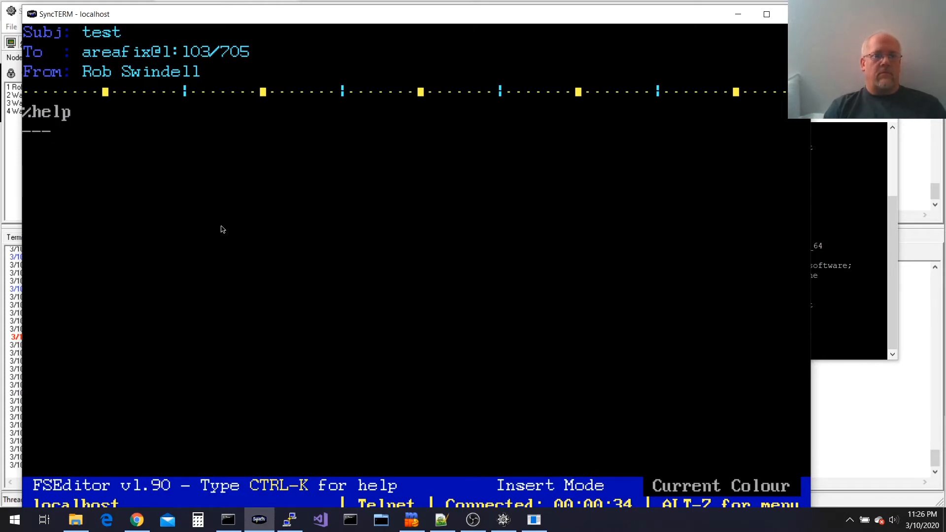
key(ctrl+z)
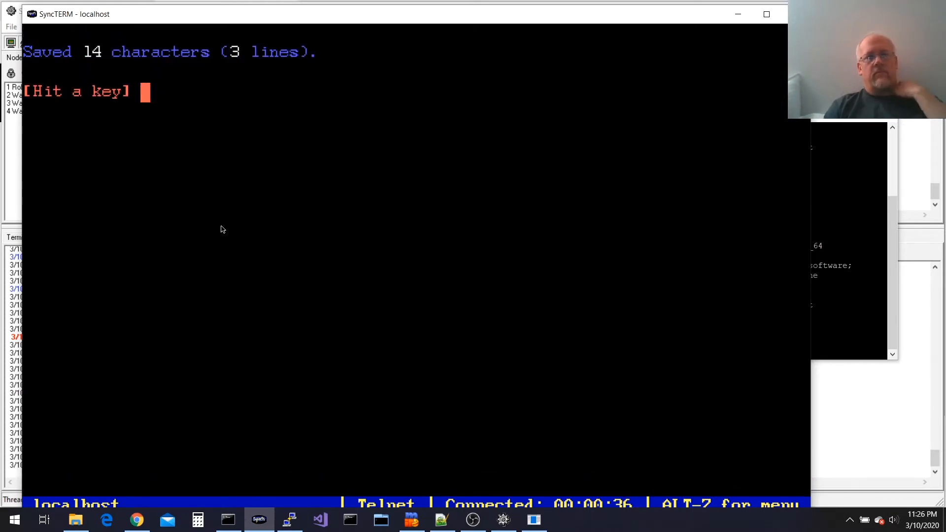
key(Return)
key(q)
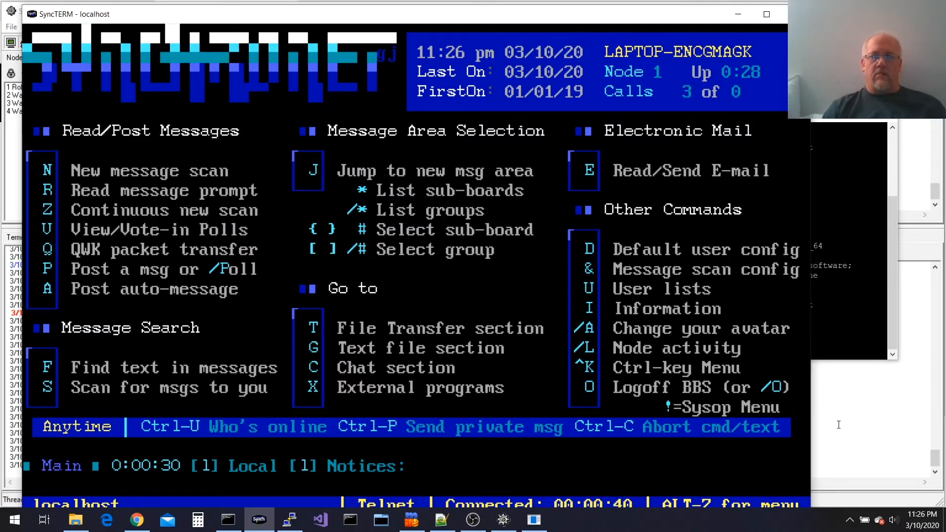
click(503, 520)
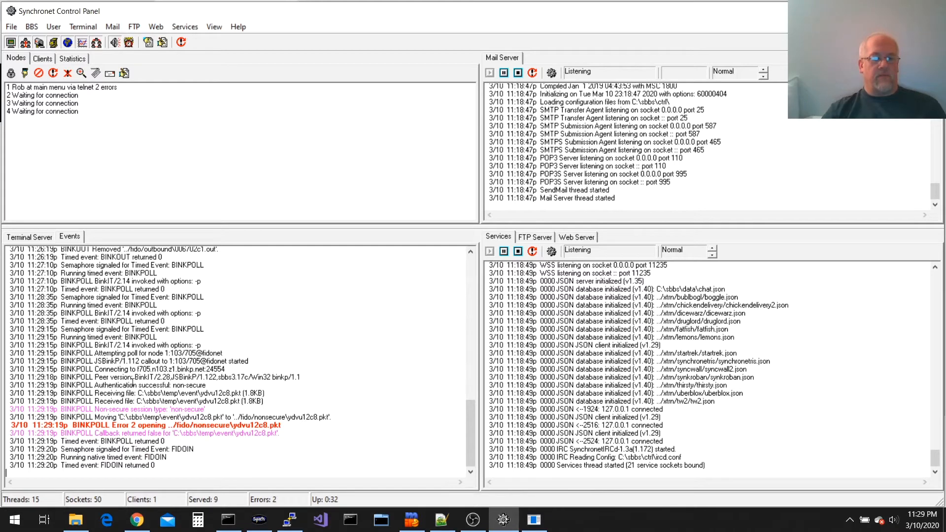
Run mkdir ..\fido\nonsecure in Command Prompt to create the missing folder
key(BackSpace)
key(BackSpace)
key(BackSpace)
key(BackSpace)
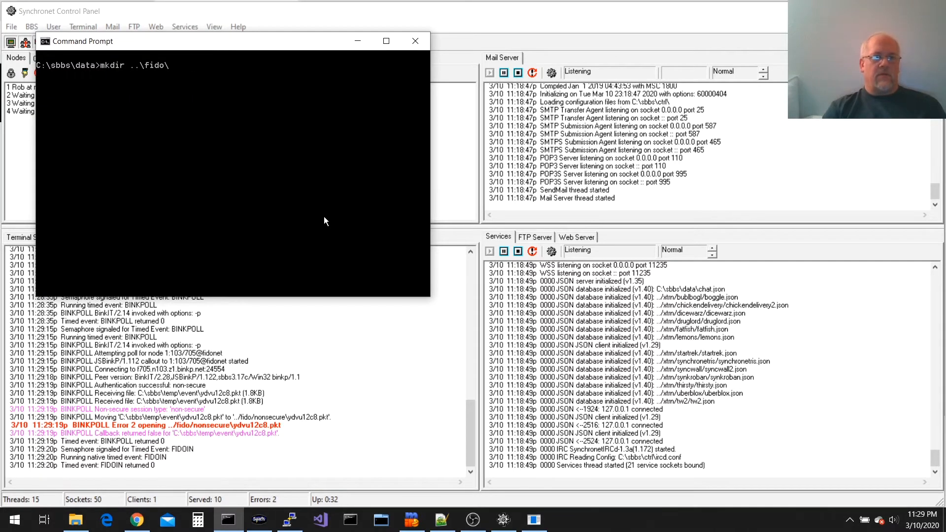
text(nonsecure)
key(Return)
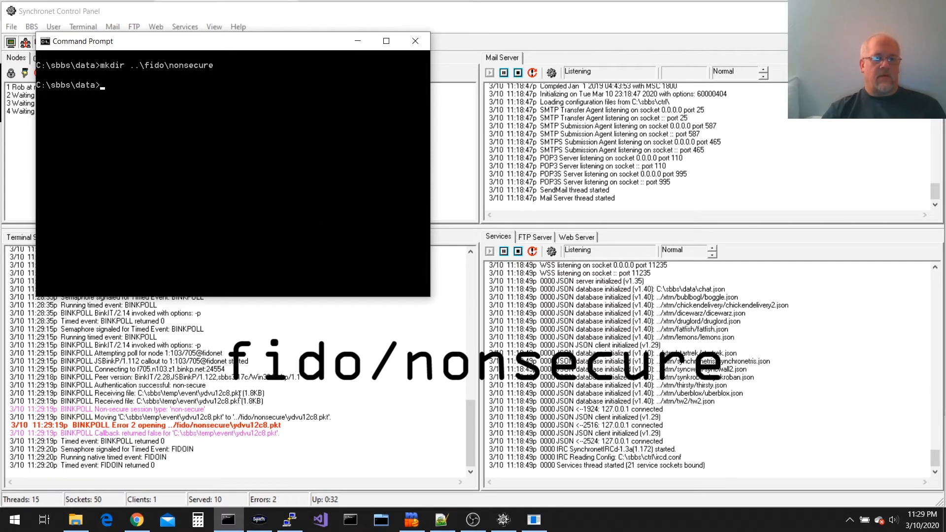
click(242, 375)
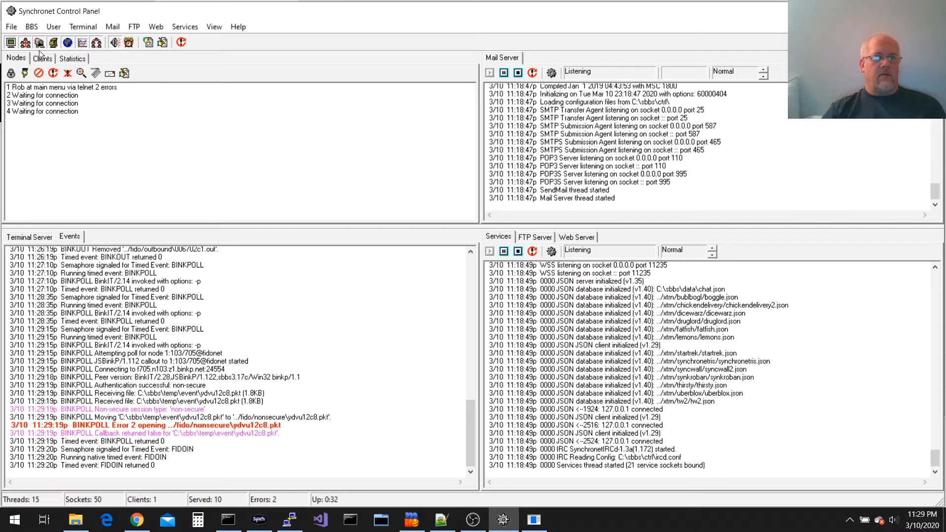
Force the BINKPOLL timed event once more to fetch the hub's packet
click(36, 27)
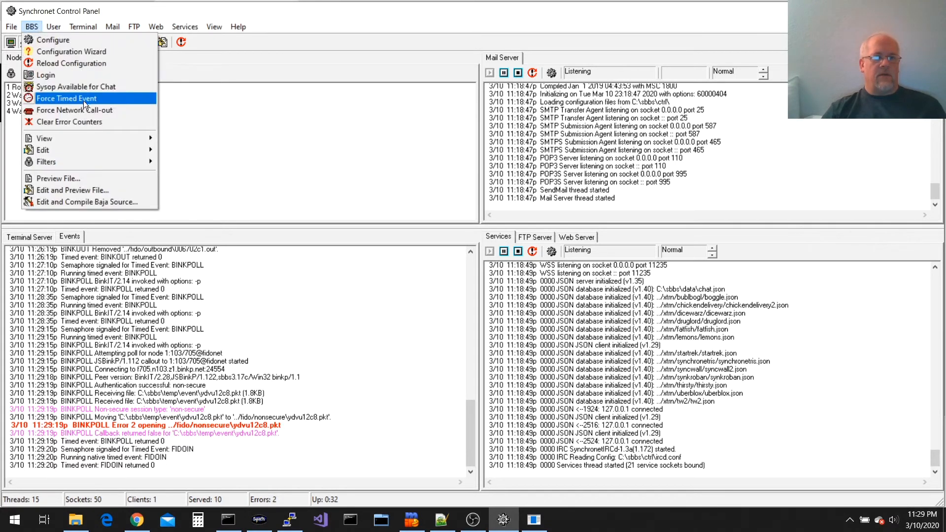
click(84, 100)
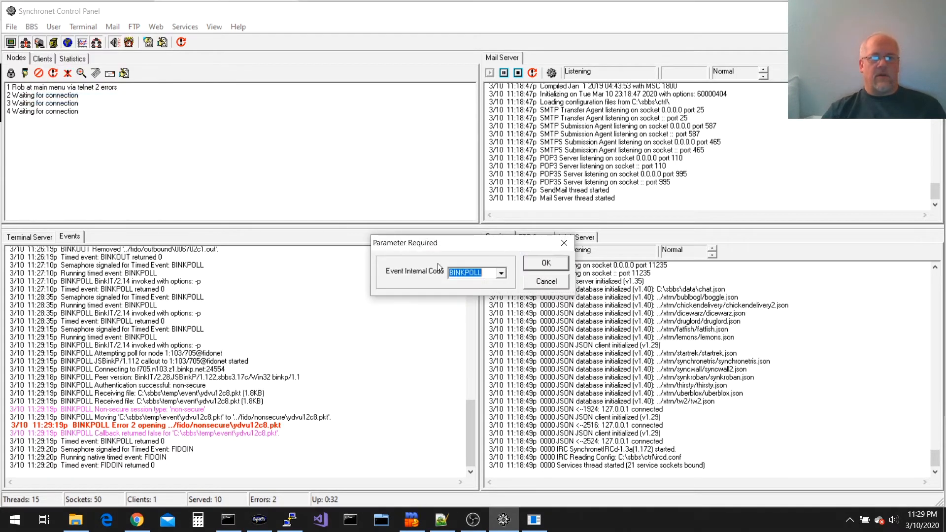
click(544, 264)
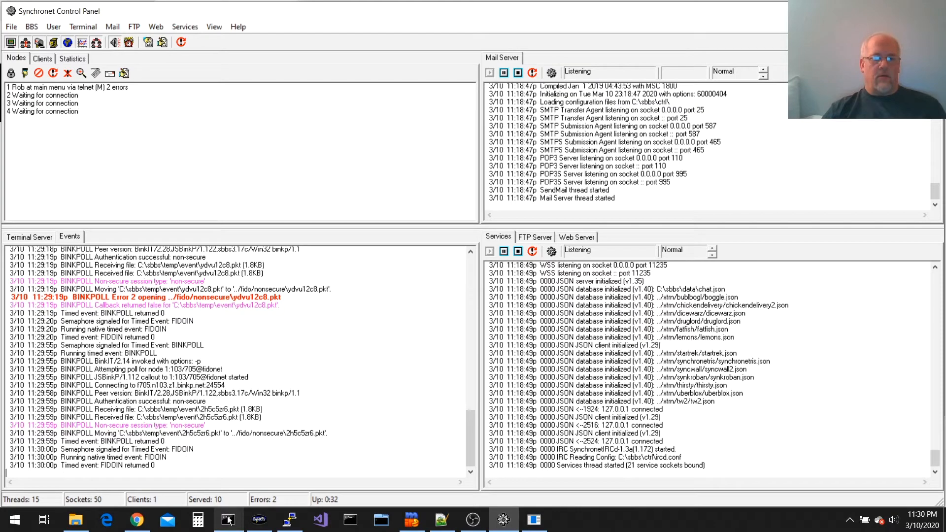
Display the sbbsecho.log contents in Command Prompt with 'type sbbsecho.log'
mouse_move(228, 520)
click(243, 460)
text(type sbbsecho.lo)
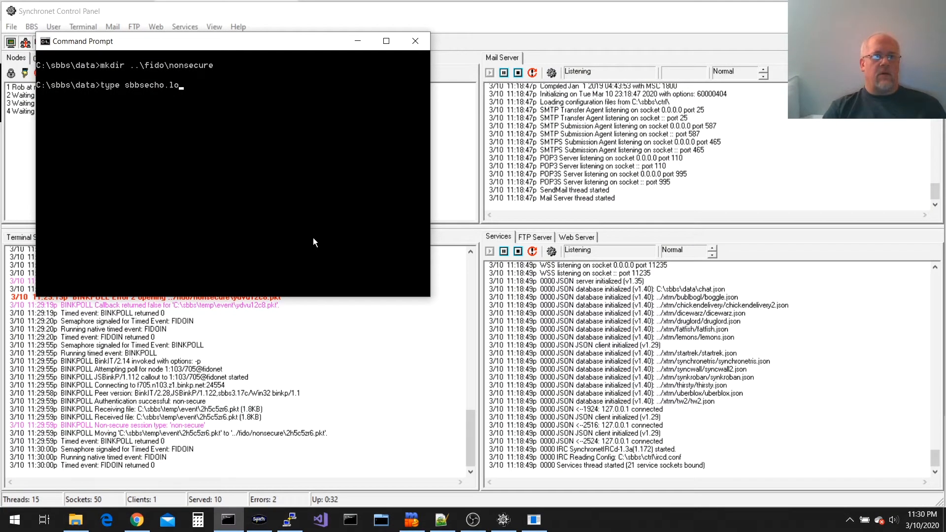
text(g)
key(Return)
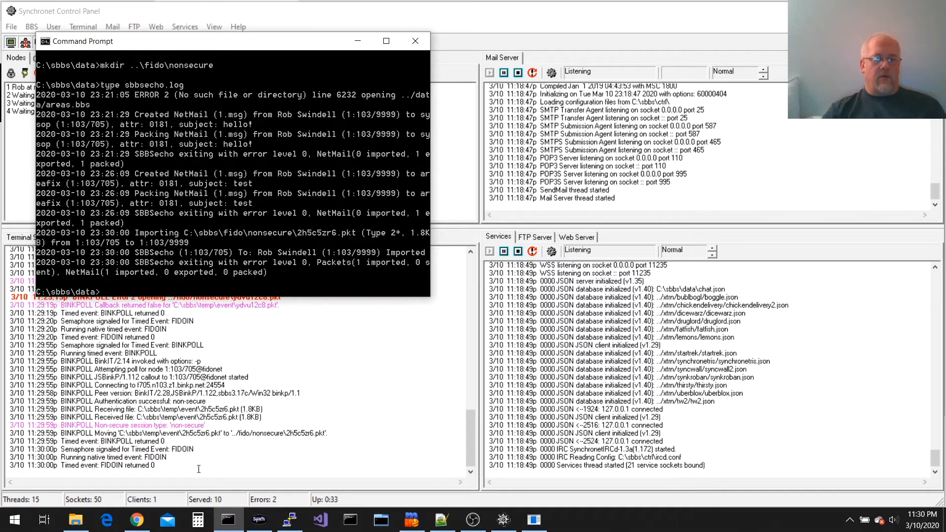
Read SBBSecho's Area Manager Help reply listing the AreaFix commands in SyncTERM
click(261, 519)
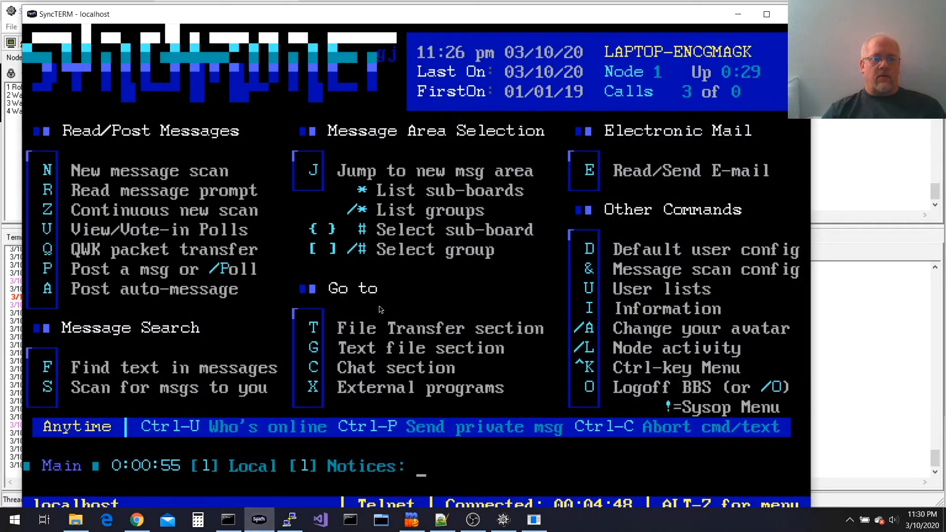
key(e)
key(r)
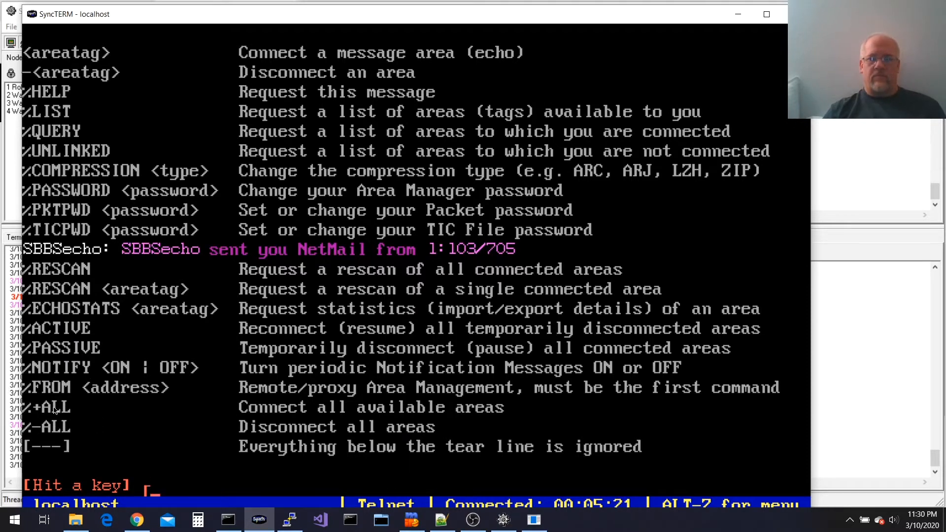
click(329, 413)
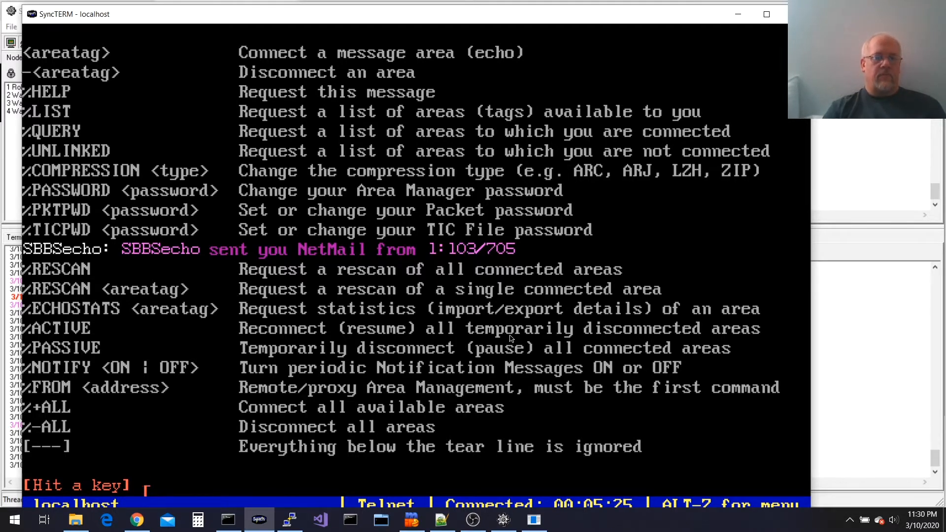
key(Return)
Move past the message and start a new NetMail with no file attached
key(n)
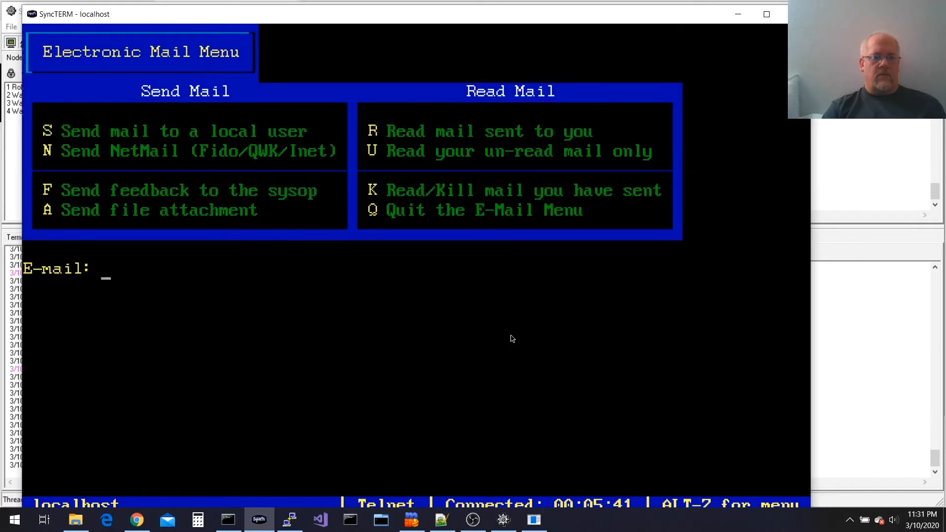
key(n)
key(Return)
Address the NetMail to areafix@1:103/705 with subject test
text(areafix@1)
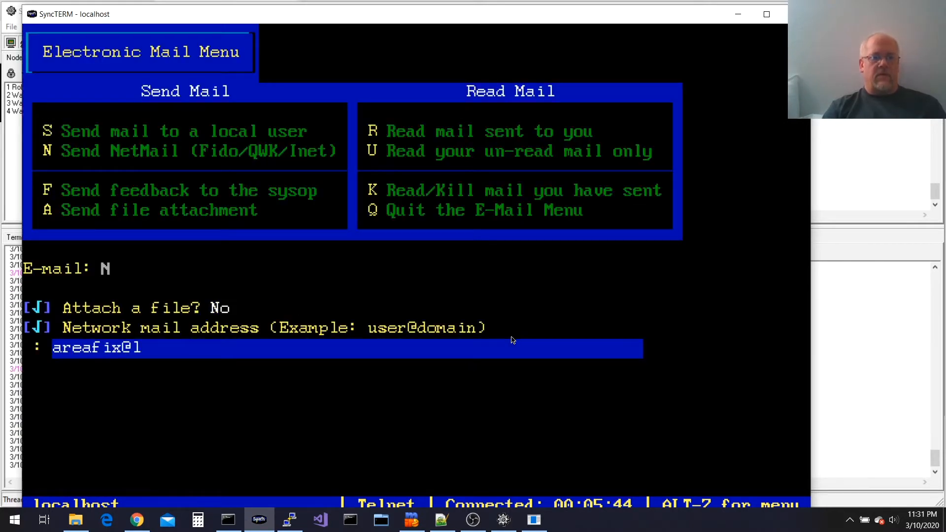
text(:103/705)
key(Return)
text(t)
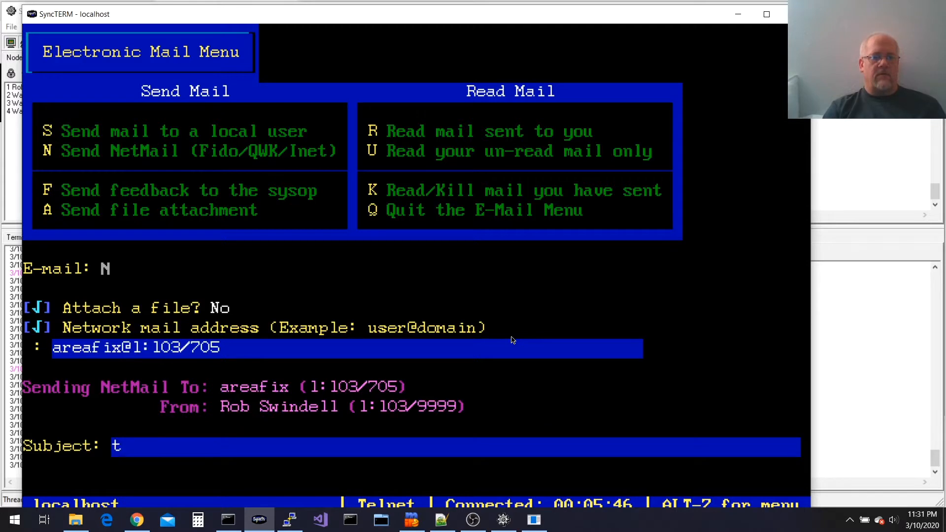
text(est)
key(Return)
Write the body %+ALL, save the message, and return to the BBS main menu
text(%+ALL)
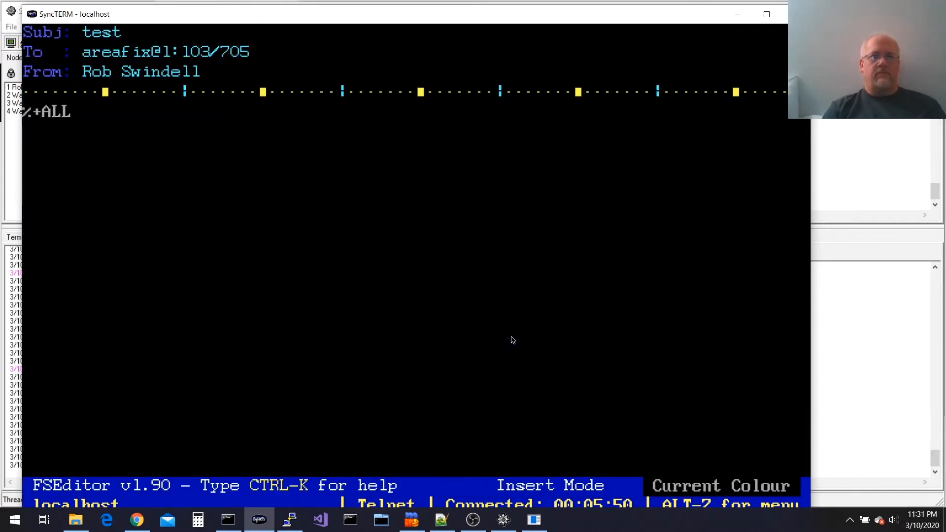
key(Return)
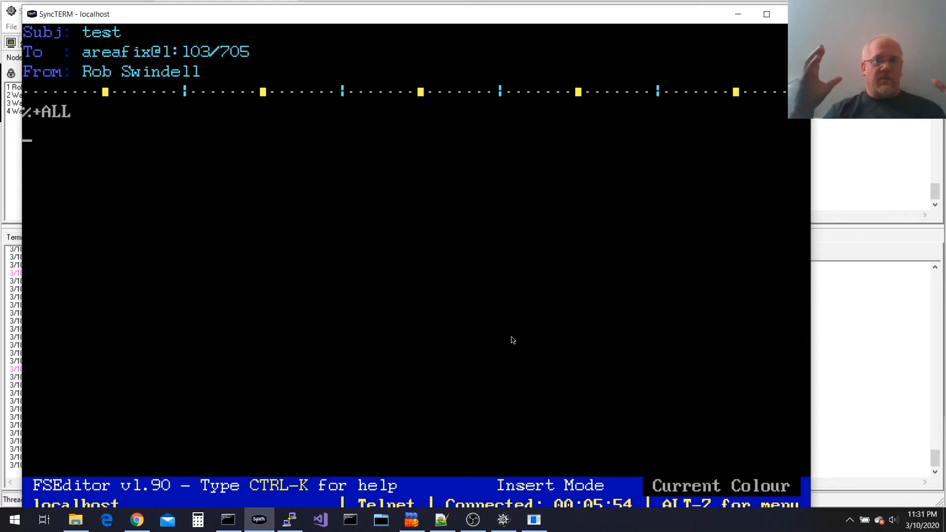
key(ctrl+z)
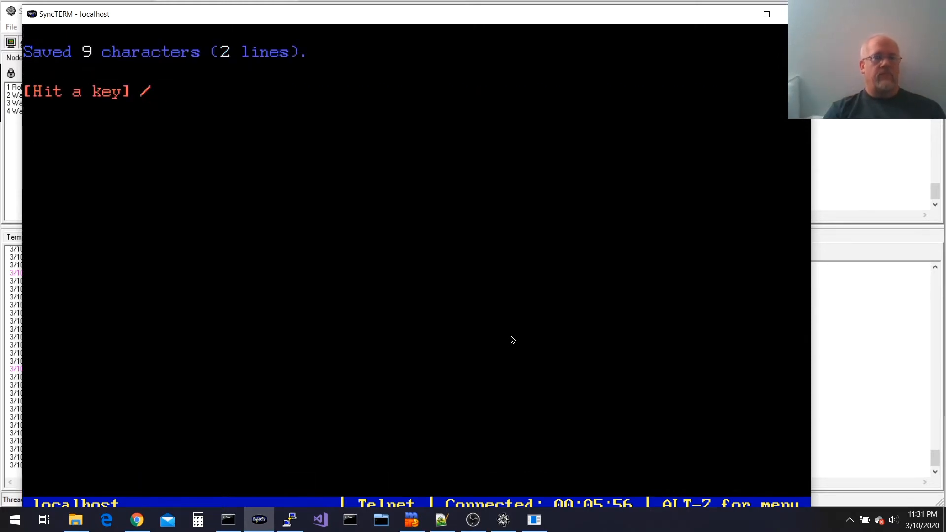
key(Return)
key(q)
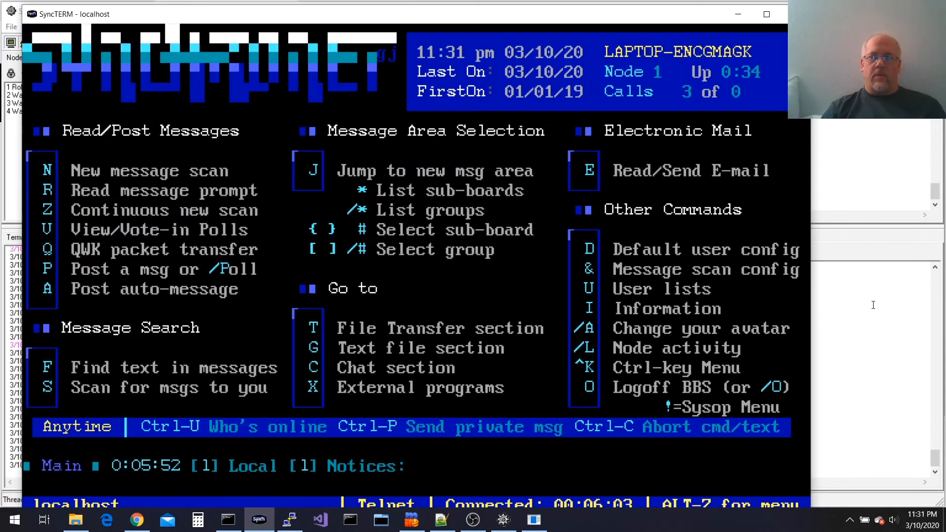
click(873, 305)
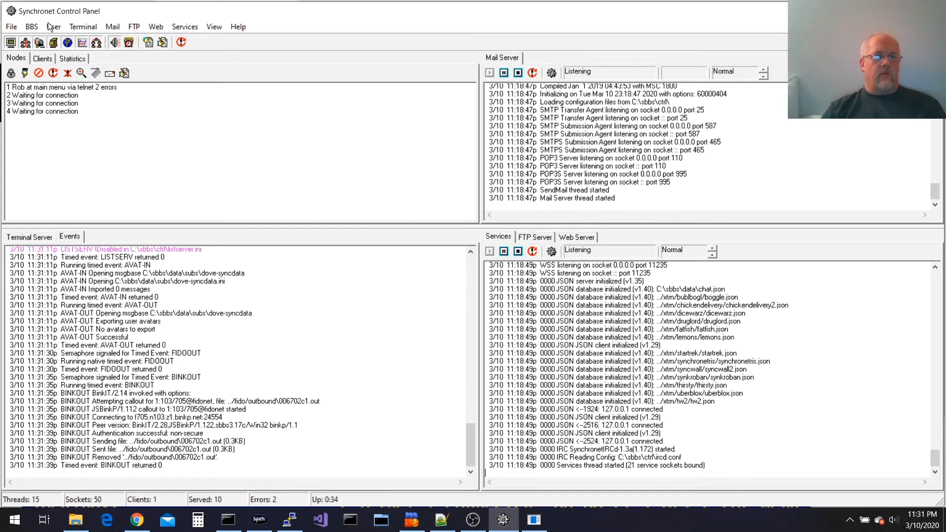
Redisplay sbbsecho.log to confirm packet bic2ir0q.pkt from 1:103/705 was polled and imported
click(32, 26)
mouse_move(78, 149)
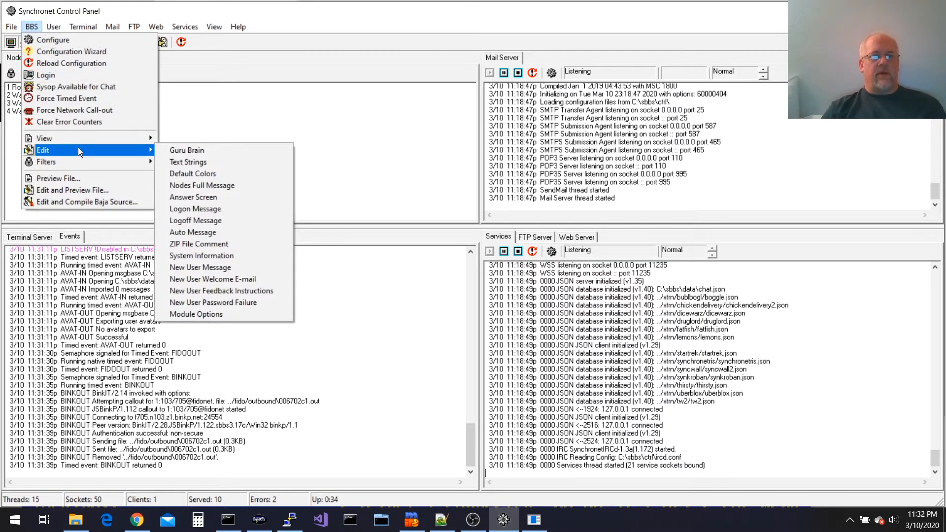
click(365, 316)
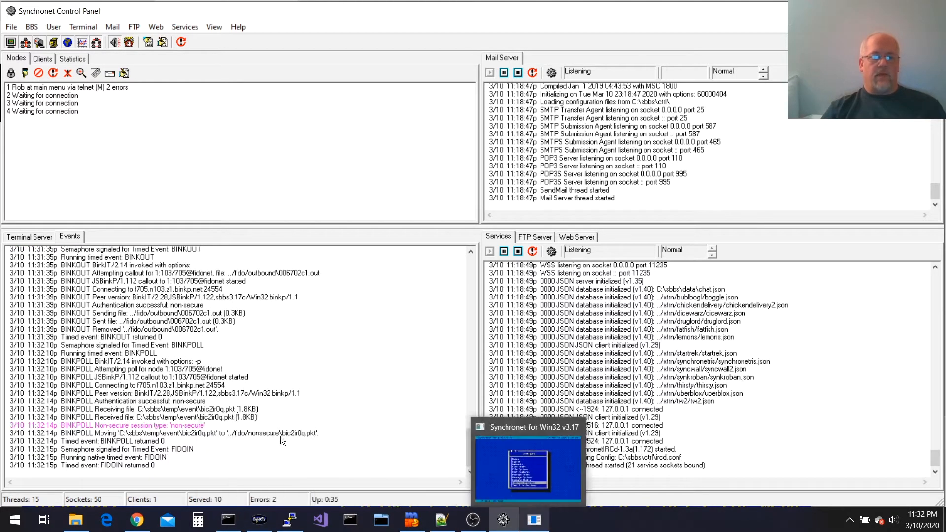
click(229, 520)
key(Up)
key(Return)
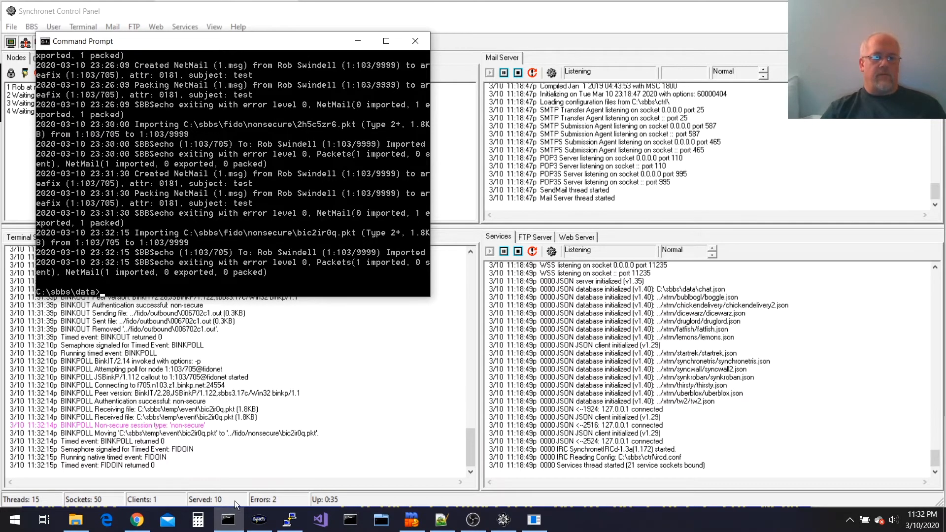
Read mail from message 2, paging through the AreaFix reply listing added echo areas
click(259, 519)
key(e)
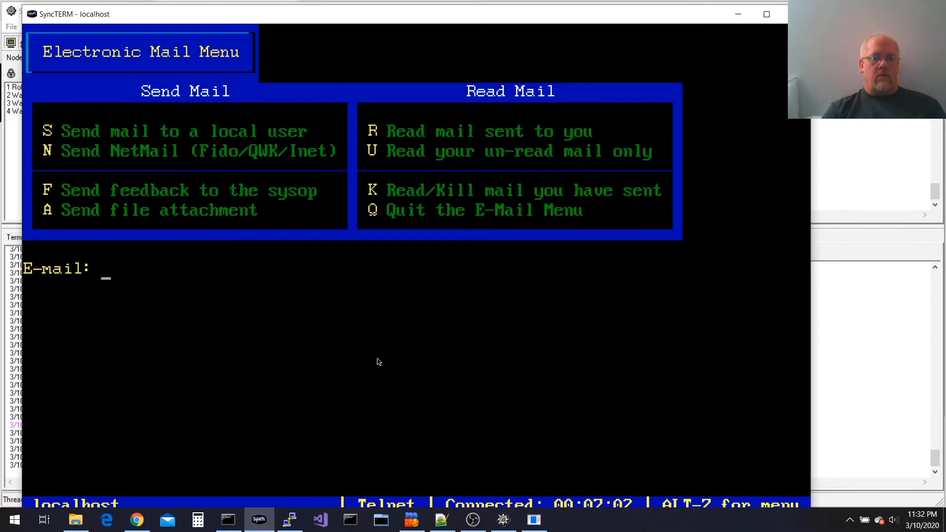
key(r)
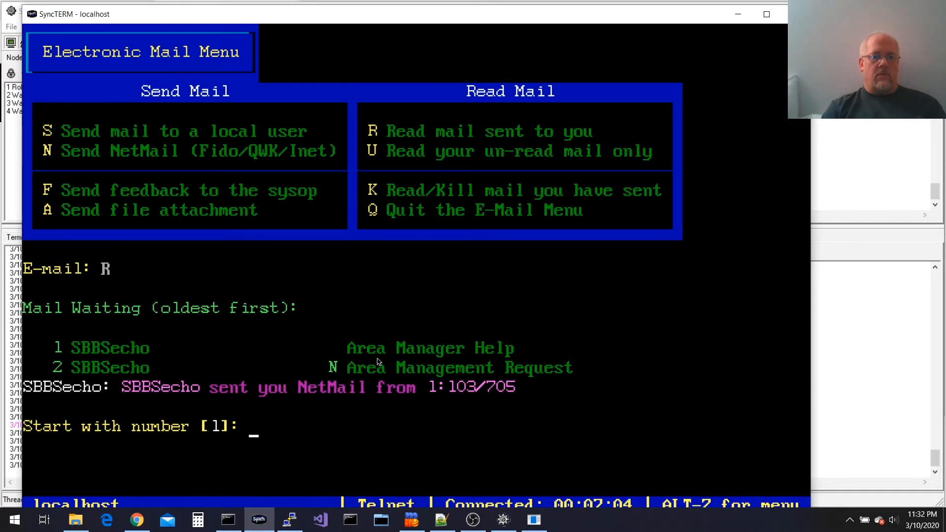
text(2)
key(Return)
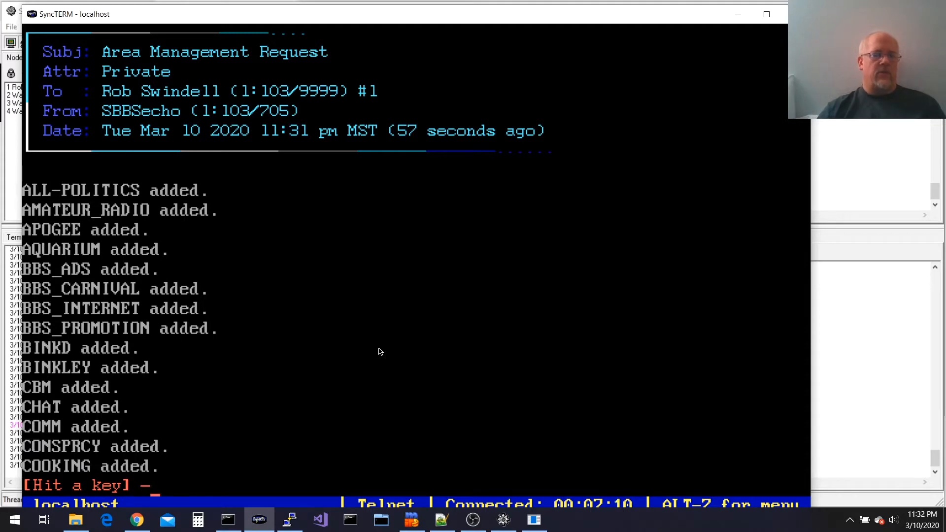
key(Return)
key(Return)
key(Return)
key(Return)
key(Return)
key(Return)
key(Return)
key(Return)
key(Return)
key(Return)
key(Return)
key(Return)
key(Return)
key(Return)
key(Return)
key(Return)
key(Return)
key(Return)
key(Return)
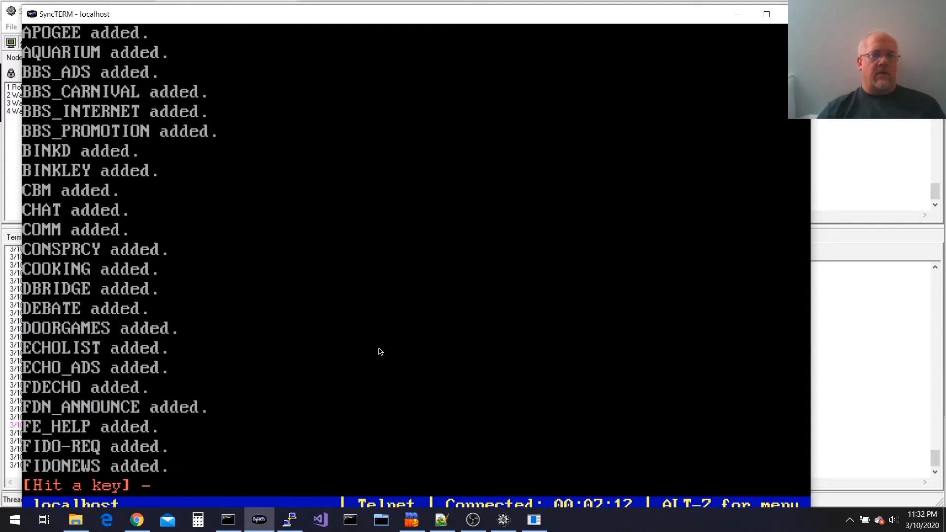
key(Return)
key(Return)
key(Return)
key(Return)
key(Return)
key(Return)
key(Return)
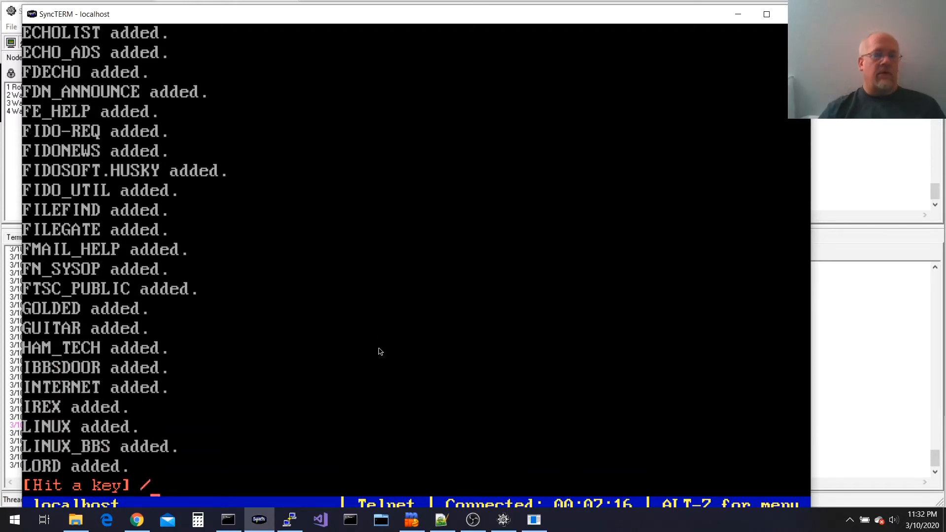
key(Return)
key(Return)
key(Return)
key(Return)
key(Return)
key(Return)
key(Return)
key(Return)
key(Return)
key(Return)
key(Return)
key(Return)
key(Return)
key(Return)
key(Return)
key(Return)
key(Return)
key(Return)
key(Return)
key(Return)
Finish the message and go back to the BBS main menu
key(Return)
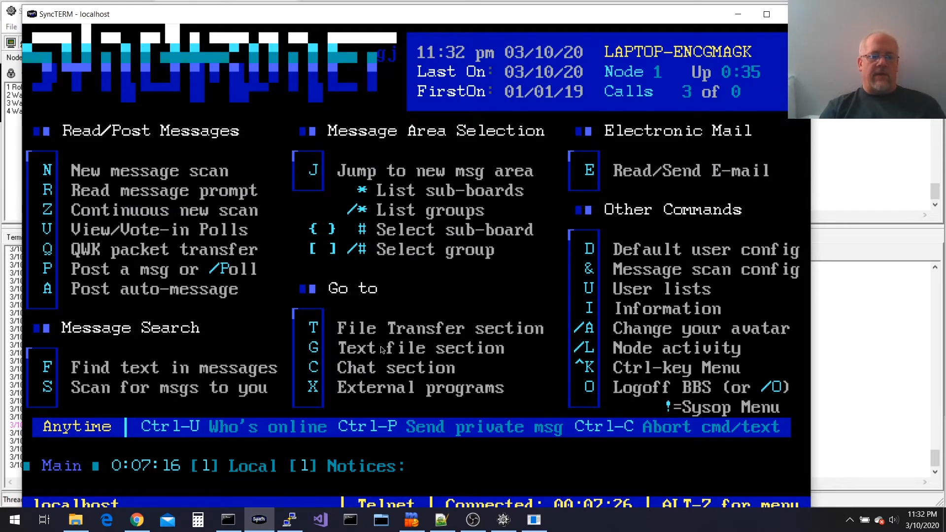
text(*)
key(Return)
text(/*)
key(Return)
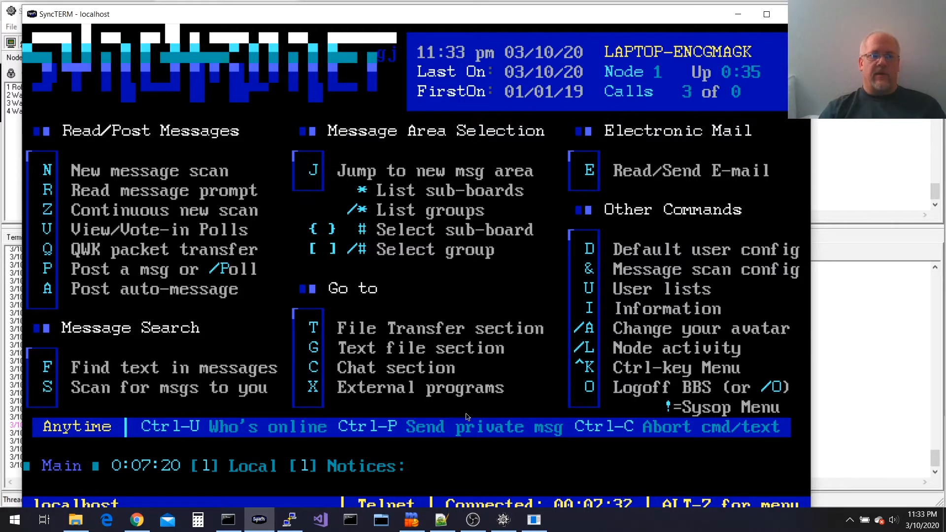
In SCFG, go to Message Areas and start adding a new message group
click(535, 520)
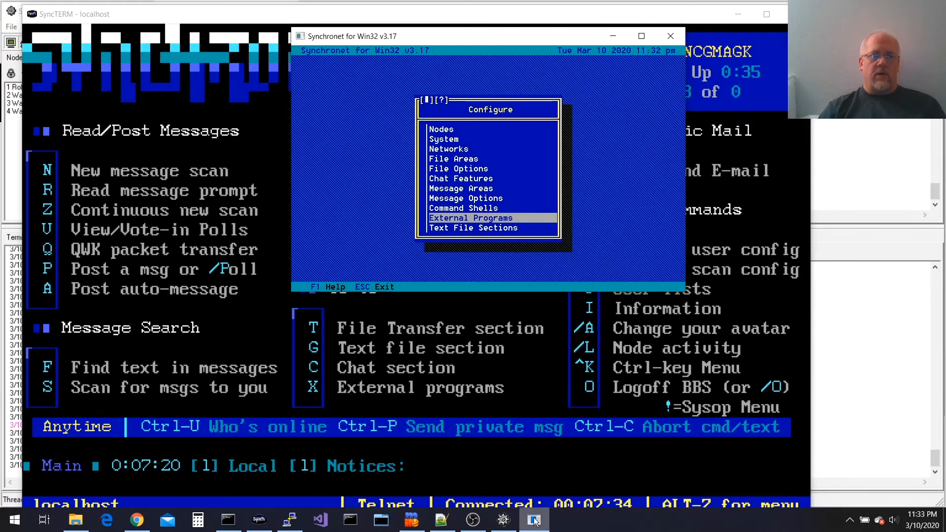
key(Up)
key(Up)
key(Up)
key(Up)
key(Up)
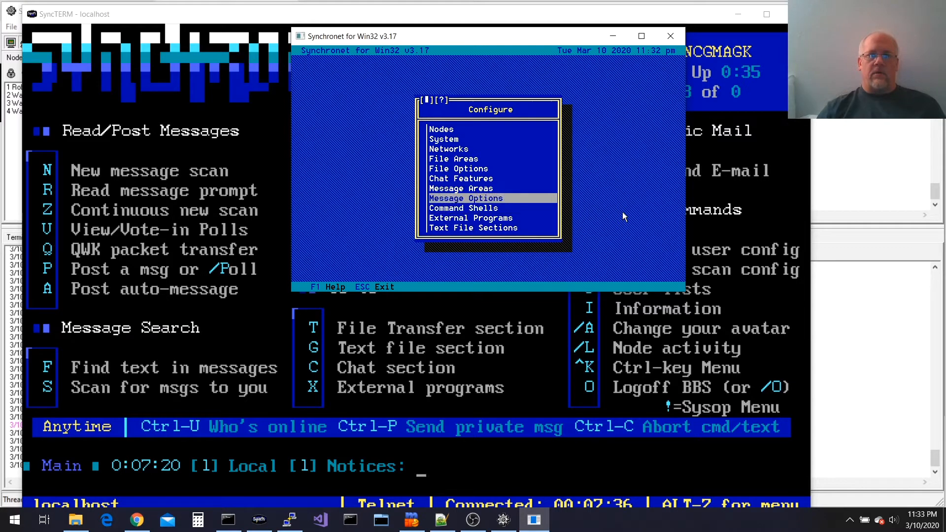
key(Down)
key(Down)
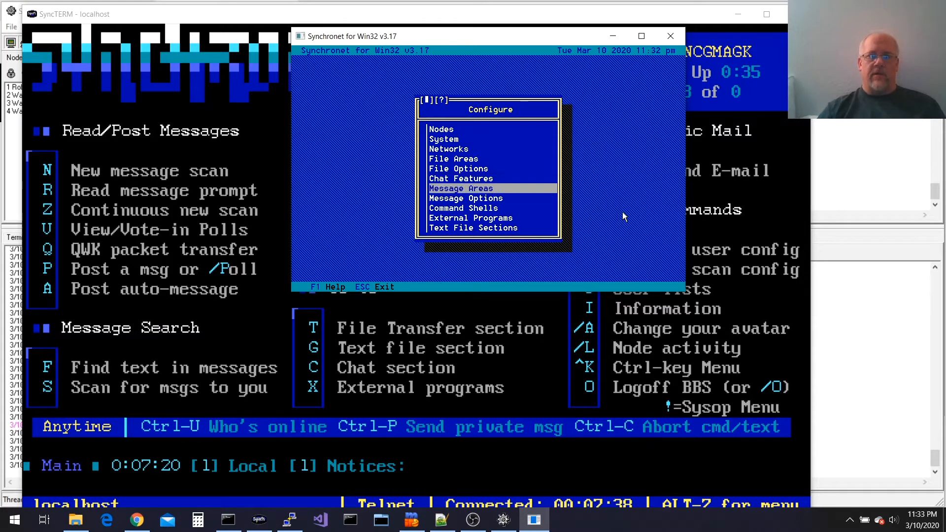
key(Return)
key(End)
key(Return)
Name the group FidoNet (long and short names), keep prefix FIDONET_, and save it
text(FidoNet)
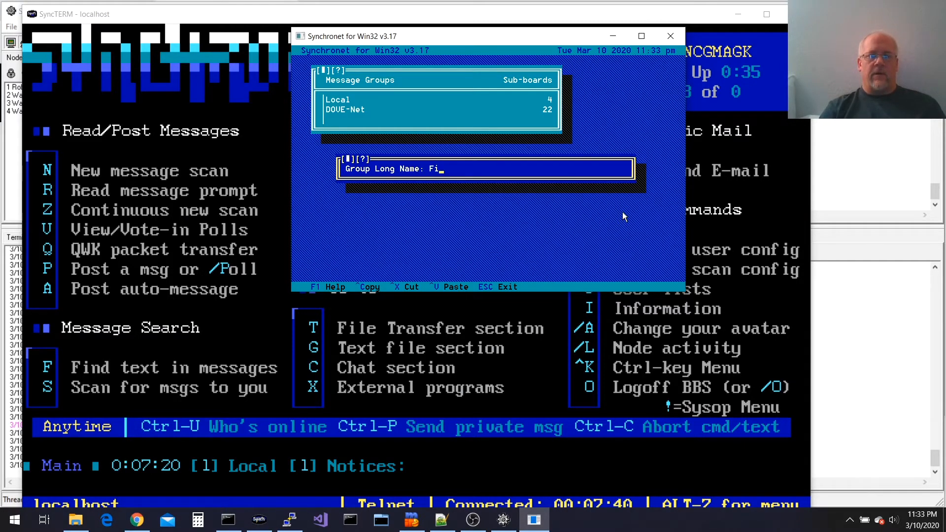
key(Return)
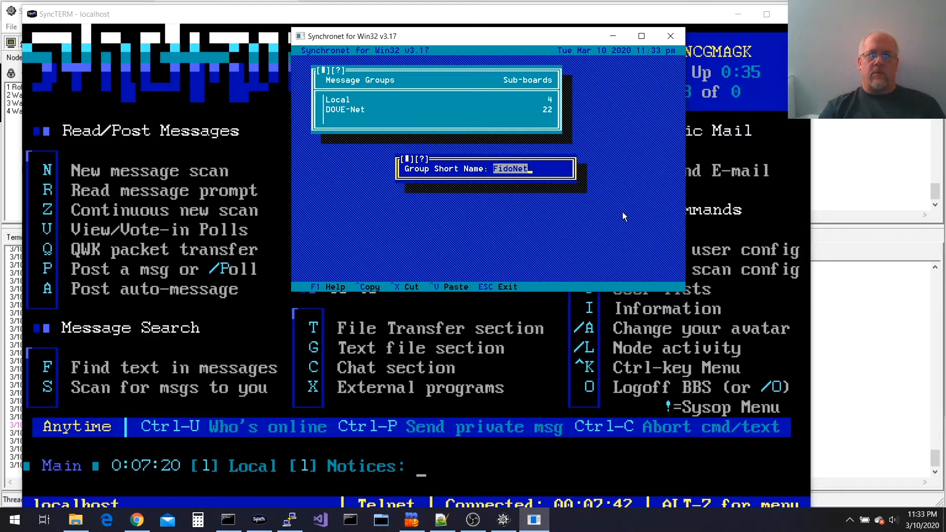
key(Return)
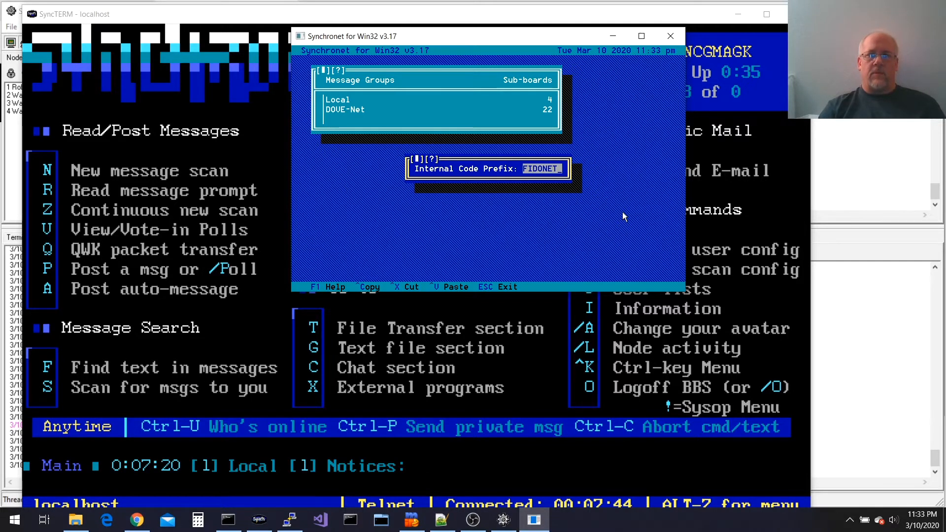
key(Return)
key(Return)
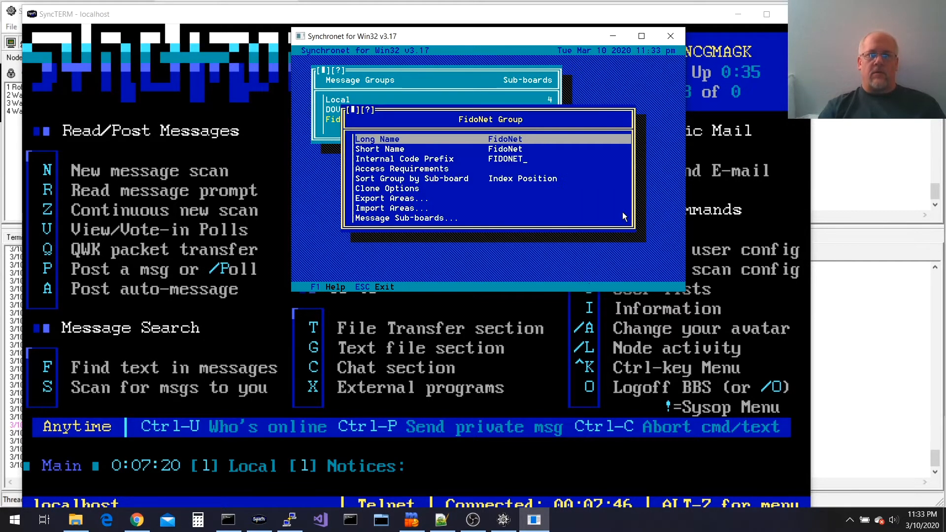
click(620, 213)
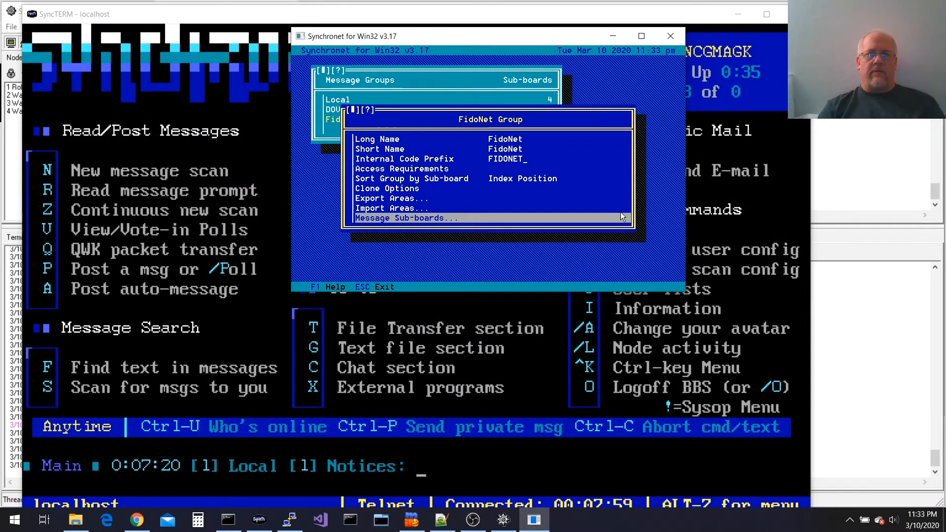
key(Escape)
key(Escape)
key(Return)
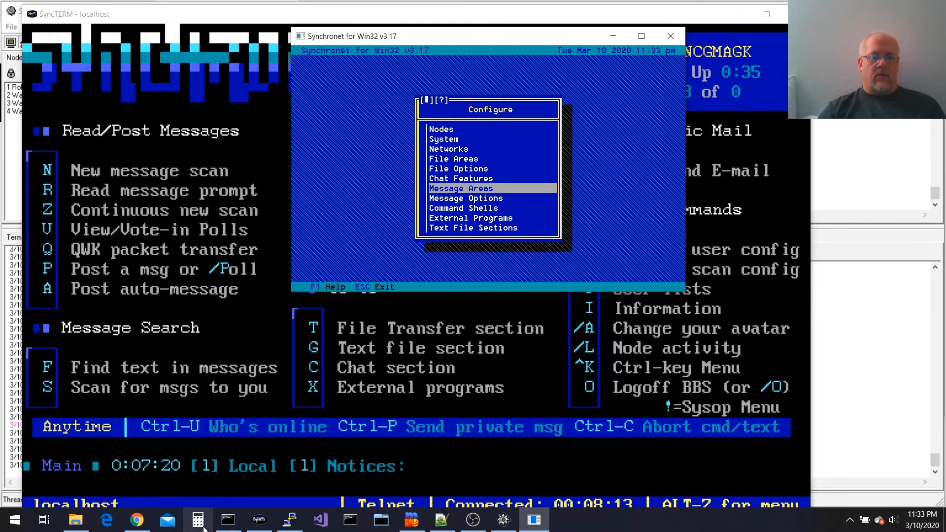
mouse_move(225, 529)
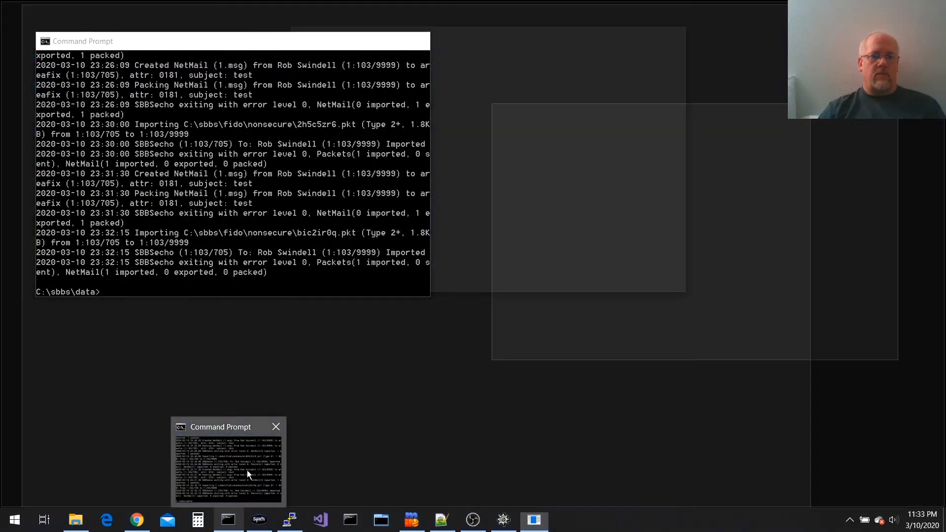
Run ..\exec\echocfg and add fidonet to node 1:103/705's Uplink for Message Groups
click(246, 471)
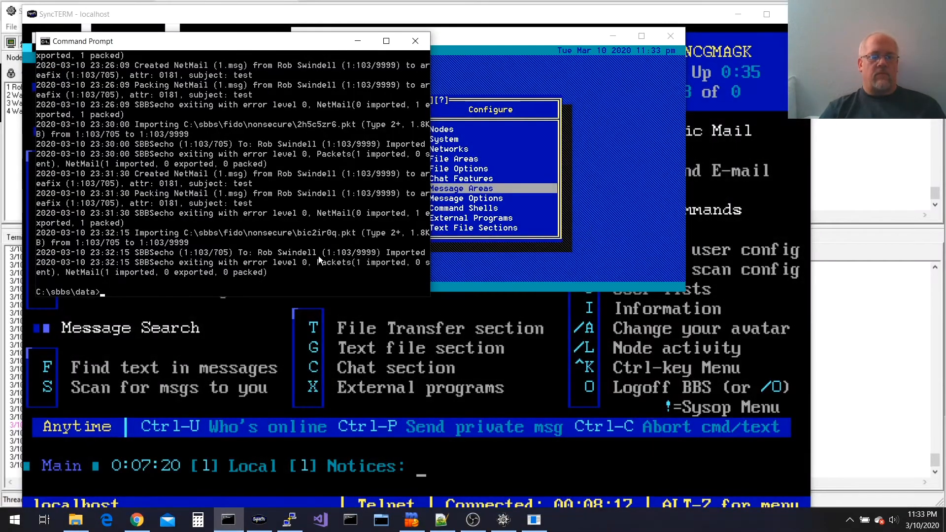
text(..\exec\echocfg)
key(Return)
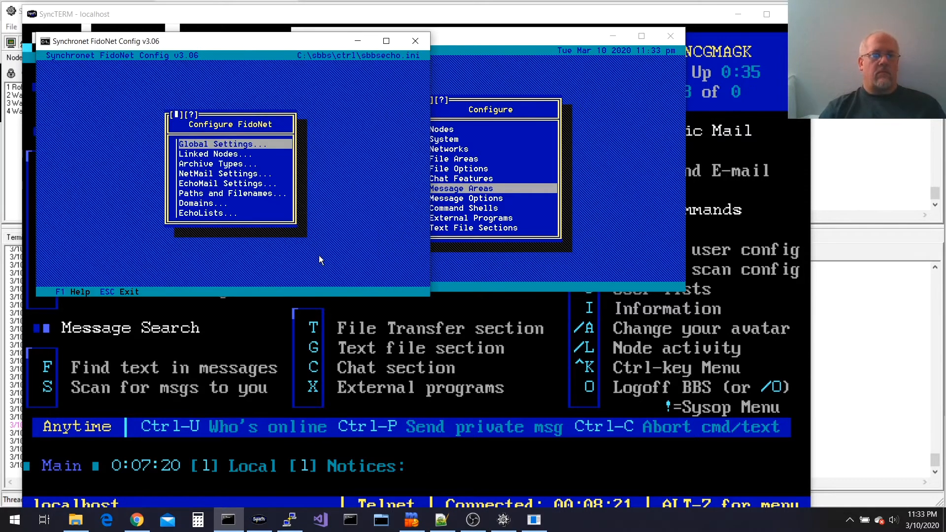
key(Down)
key(Return)
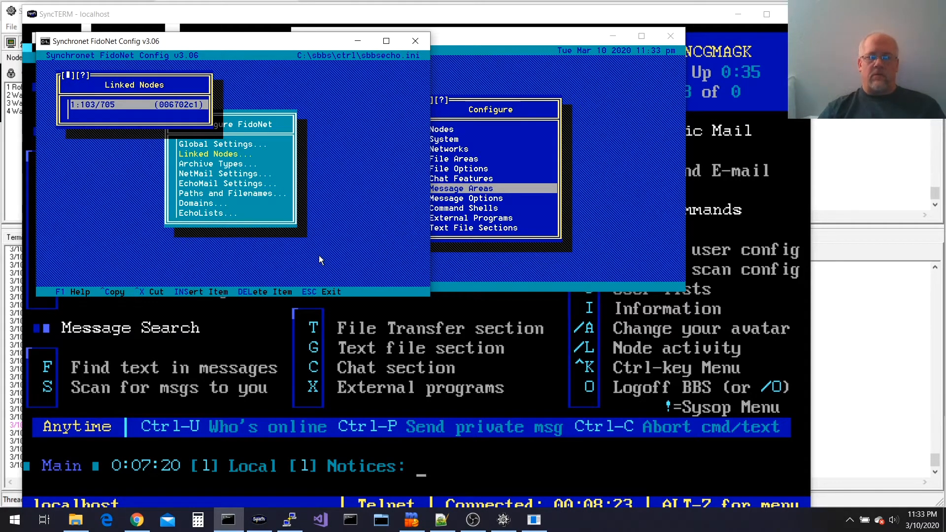
key(Return)
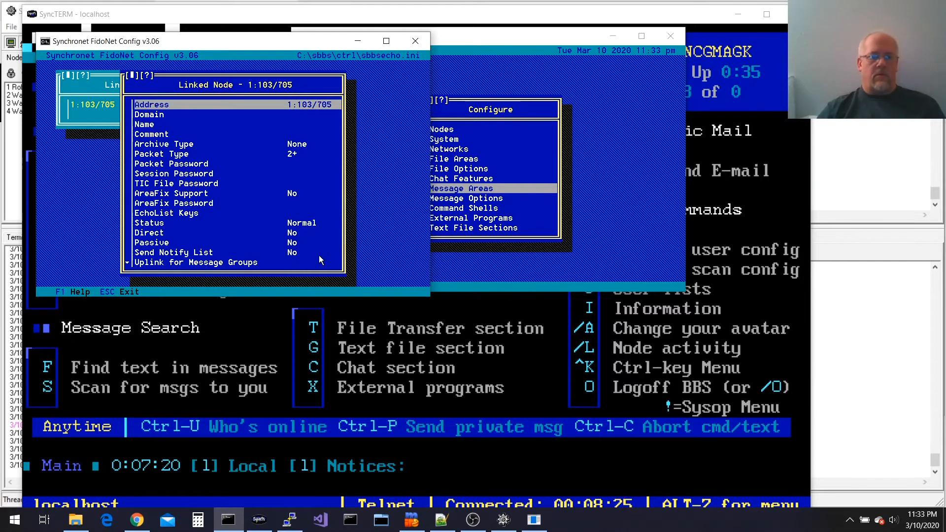
key(Down)
key(Down)
key(Down)
key(Down)
key(Down)
key(Down)
key(Down)
key(Down)
key(Down)
key(Down)
key(Down)
key(Down)
key(Down)
key(Down)
key(Down)
key(Down)
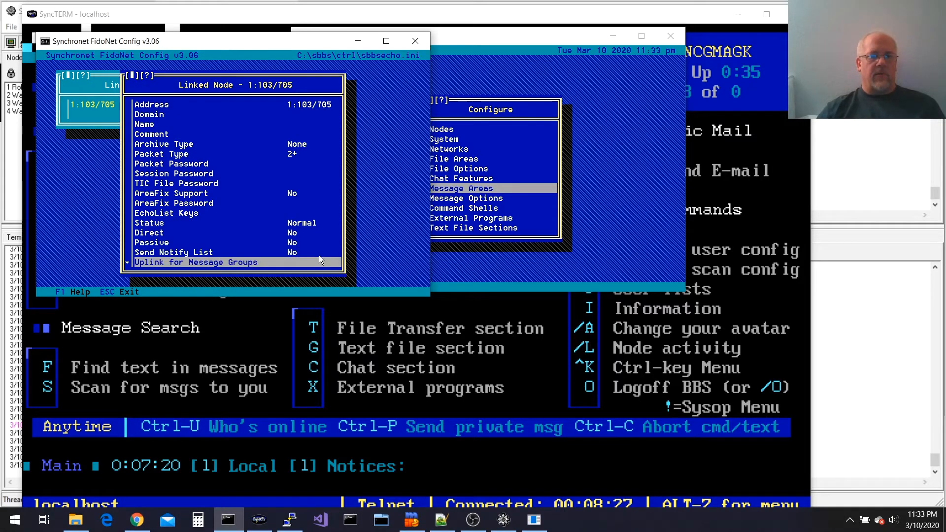
key(Return)
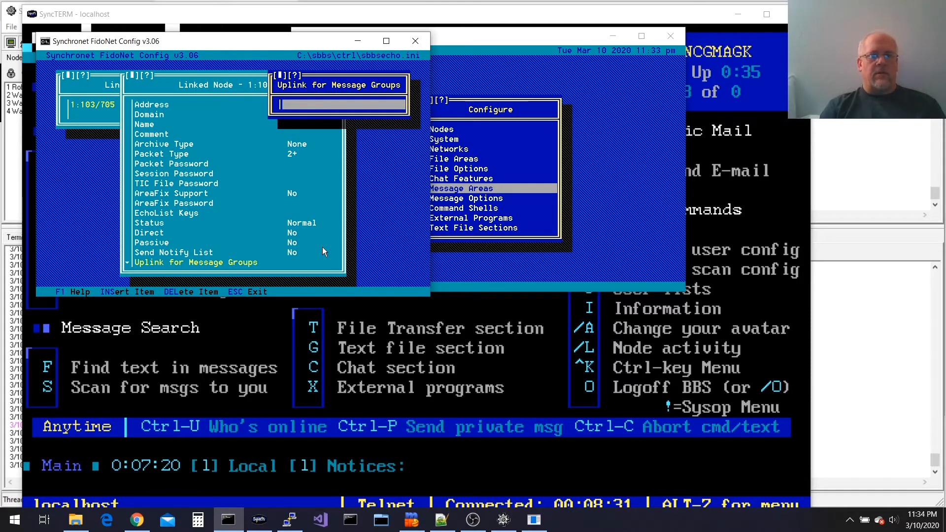
key(Return)
text(fidonet)
key(Return)
Save the changes to sbbsecho.ini and exit the FidoNet configuration tool
key(Escape)
key(Escape)
key(Escape)
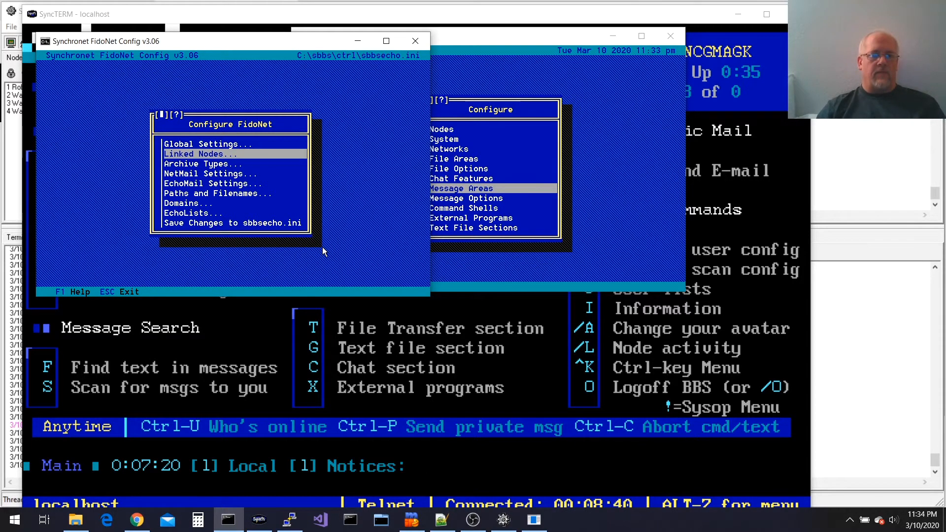
key(Down)
key(Down)
key(Down)
key(Down)
key(Down)
key(Down)
key(Down)
key(Return)
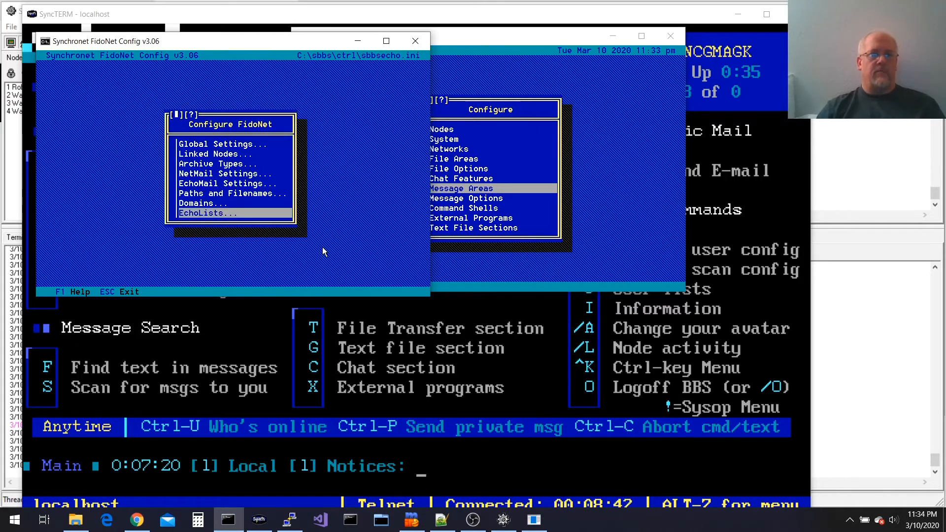
key(Escape)
click(504, 516)
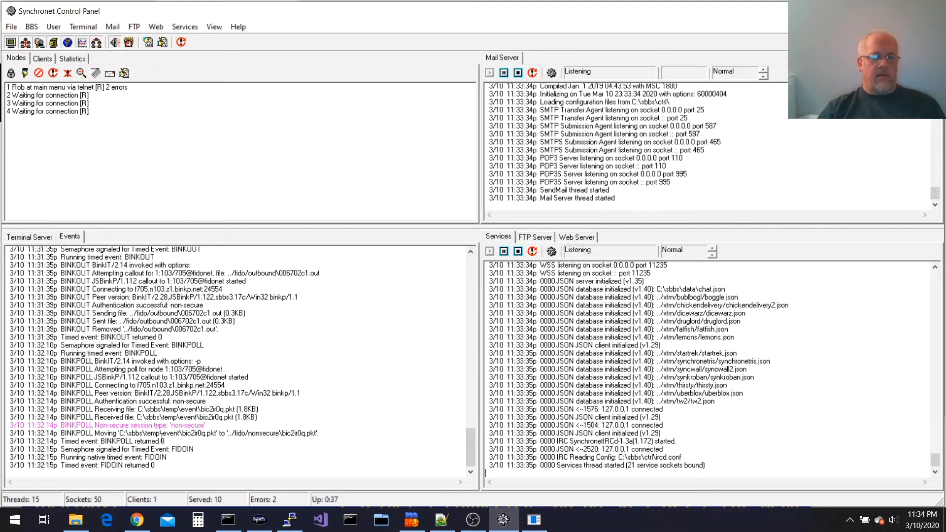
Force the BINKPOLL timed event to poll the hub immediately
click(34, 27)
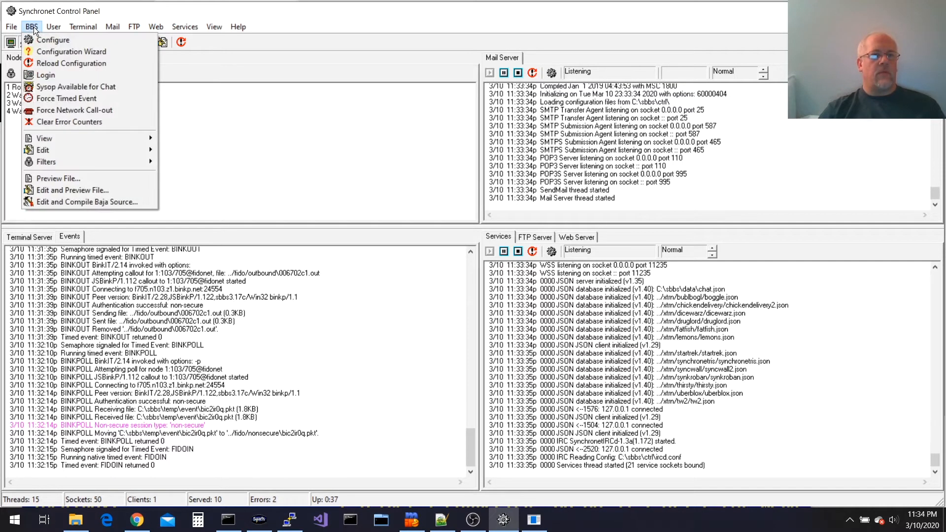
click(77, 98)
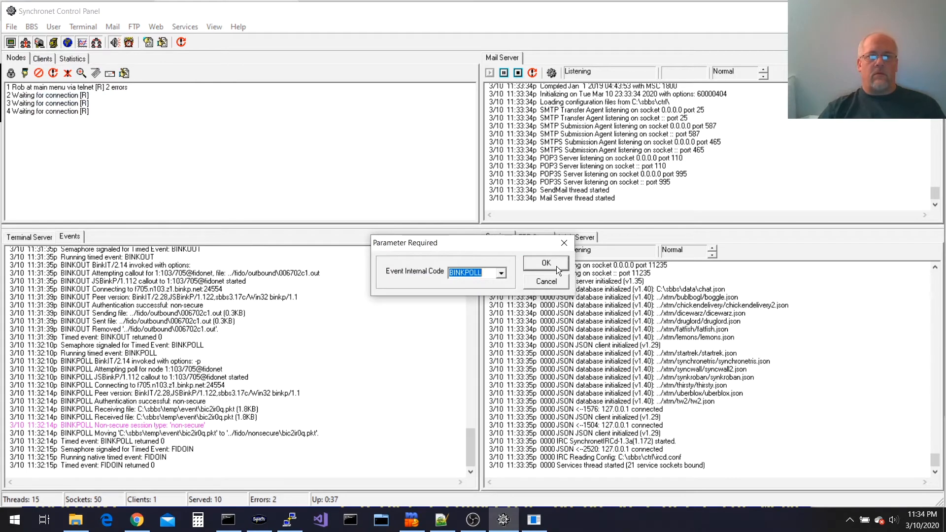
click(558, 267)
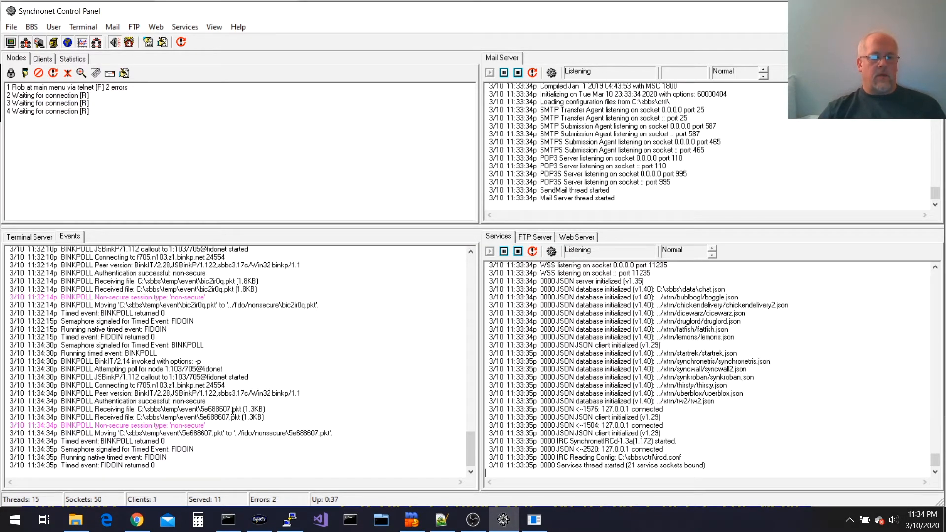
Open a new Command Prompt, change to \sbbs\data, and enter 'type sbbsecho.log'
click(229, 520)
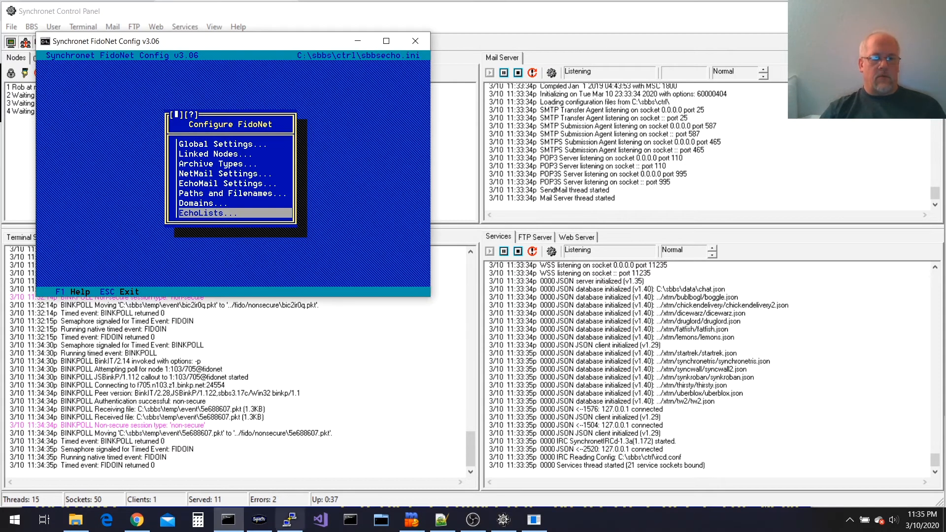
right_click(225, 521)
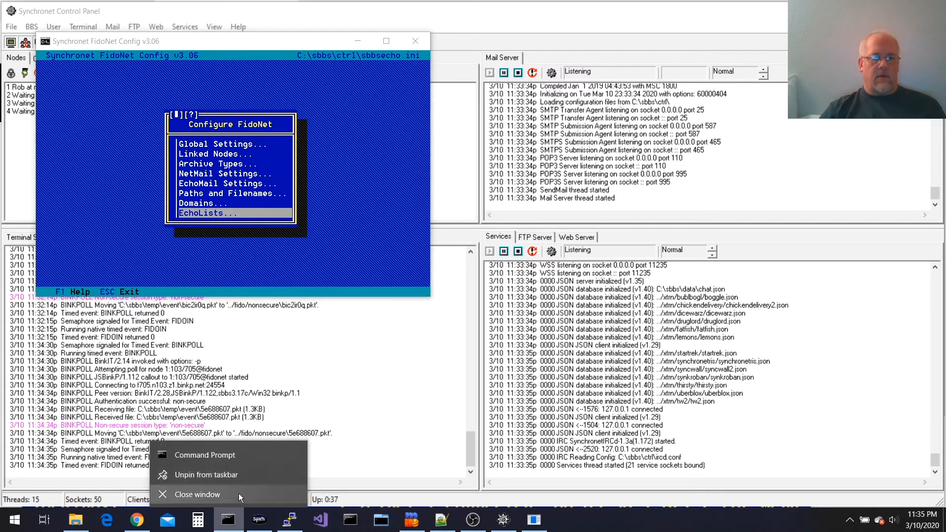
click(239, 460)
text(cd \sbbs\data)
key(Return)
text(type sbbsecho.log)
Print sbbsecho.log and highlight the unauthenticated EchoMail warning from 1:103/705
key(Return)
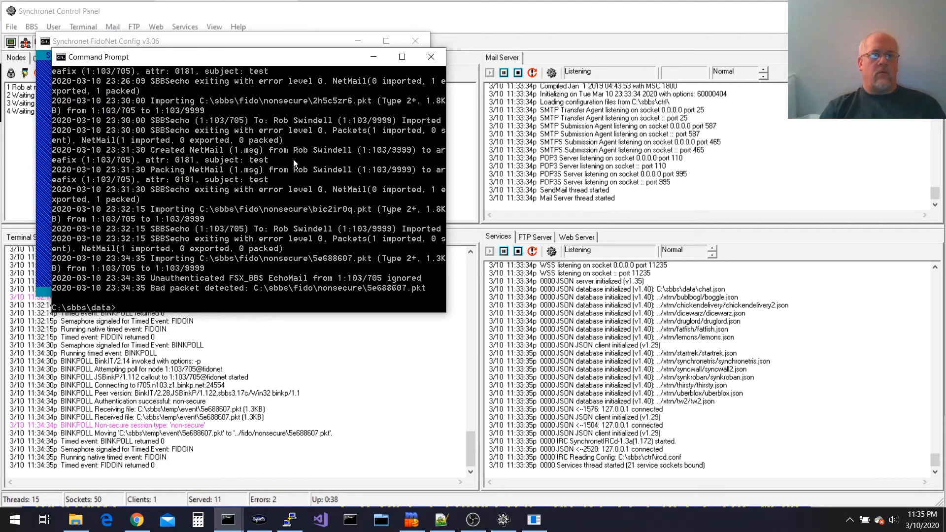
drag(152, 277, 268, 282)
drag(320, 285, 336, 281)
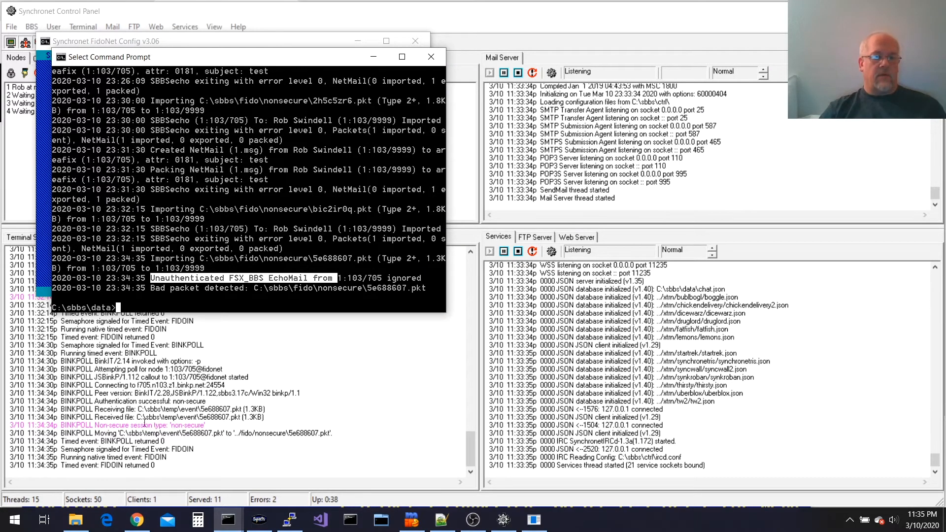
click(209, 424)
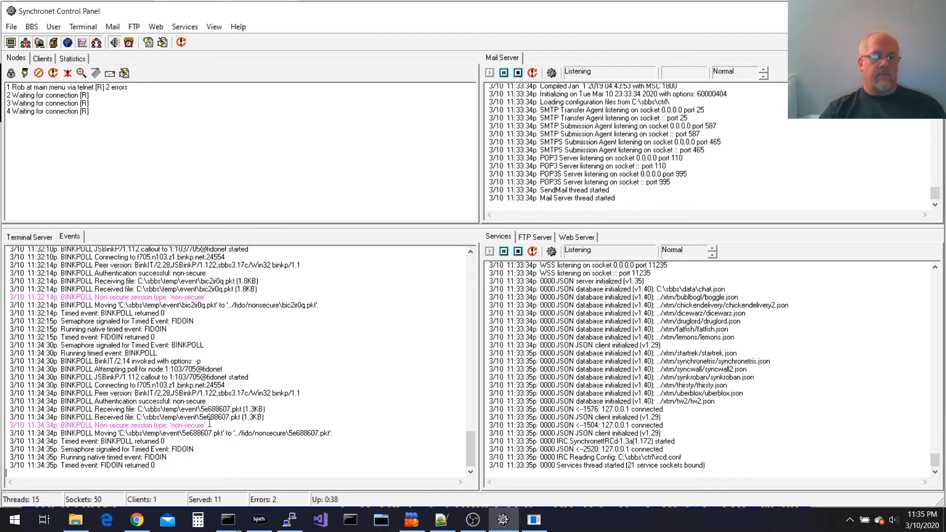
key(ctrl)
key(ctrl)
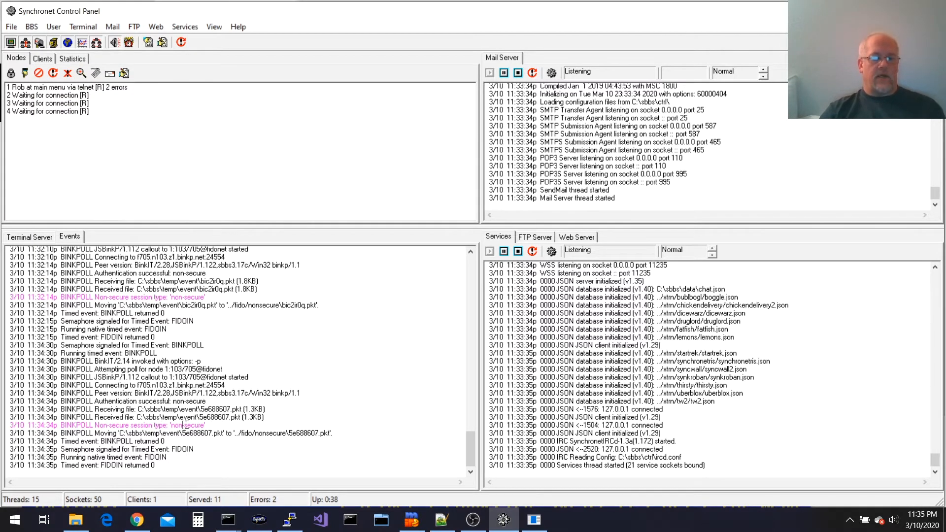
key(ctrl)
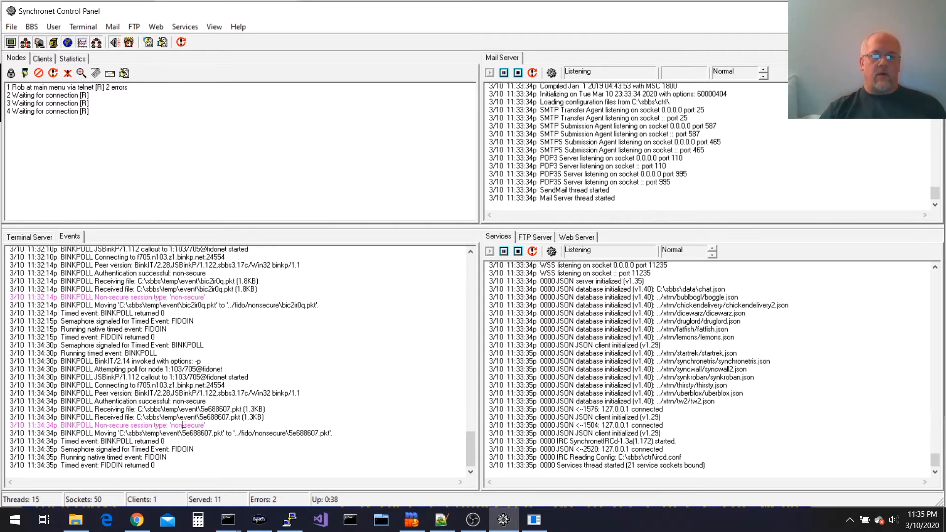
In echocfg, enter a session password for linked node 1:103/705
mouse_move(229, 517)
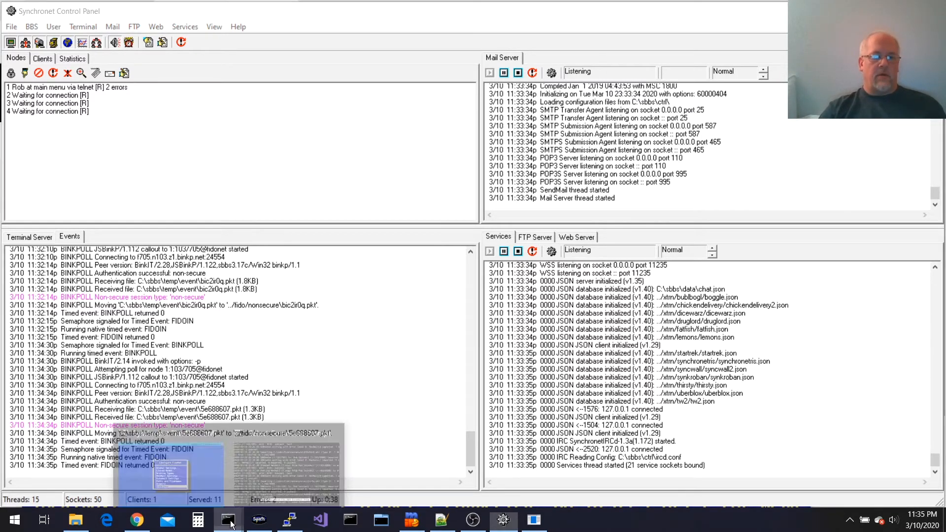
click(206, 447)
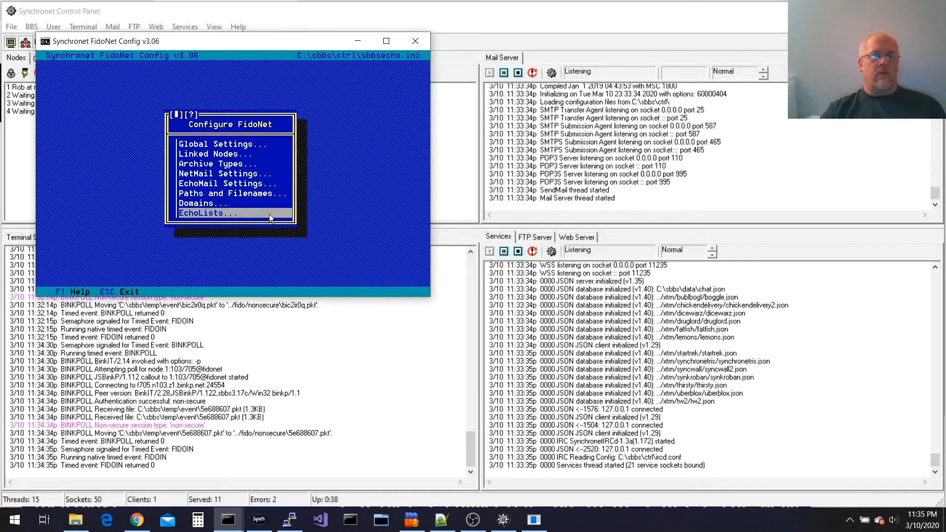
key(Up)
key(Up)
key(Up)
key(Up)
key(Up)
key(Up)
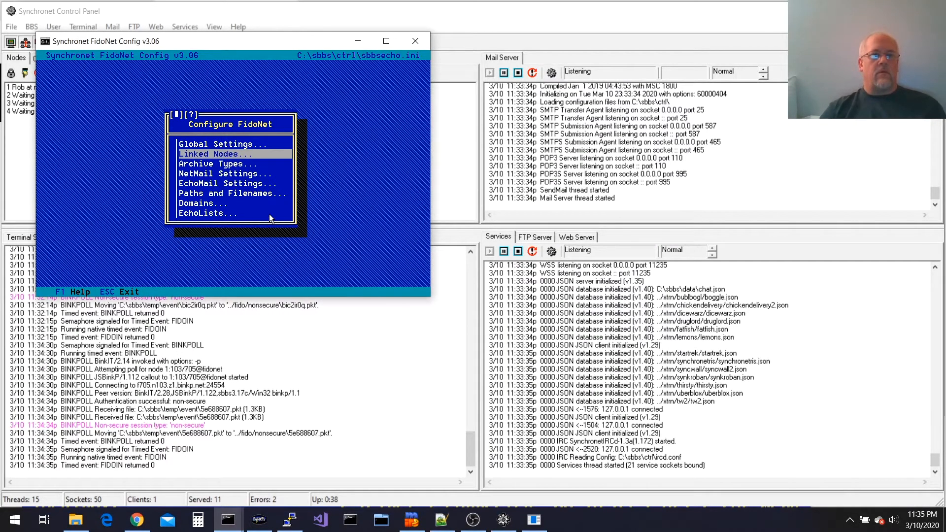
key(Return)
key(Return)
key(Up)
key(Up)
key(Up)
key(Up)
key(Up)
key(Up)
key(Up)
key(Up)
key(Up)
key(Up)
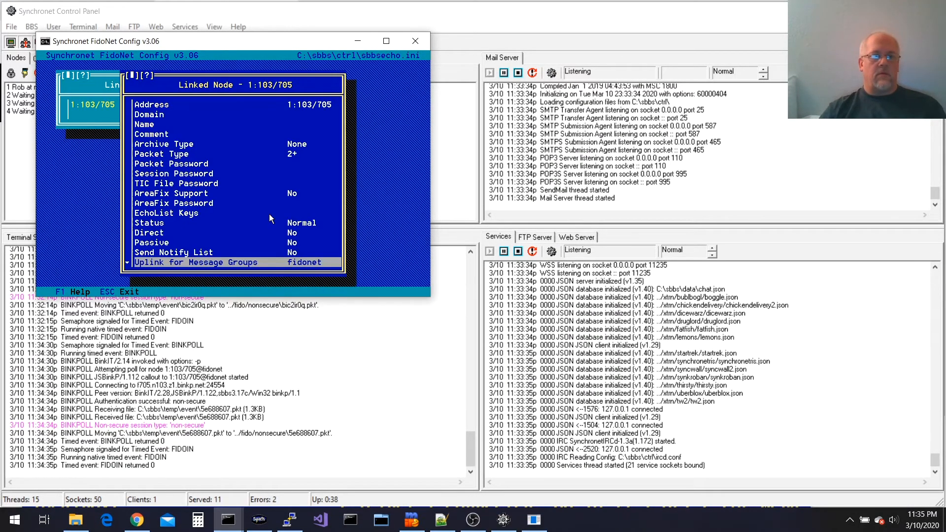
key(Up)
key(Up)
key(Up)
key(Up)
key(Up)
key(Return)
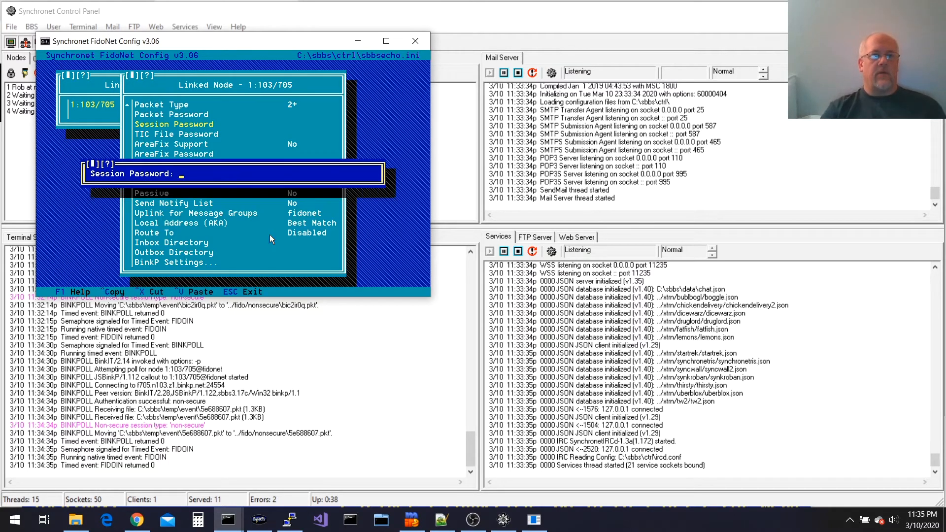
text(test)
key(Return)
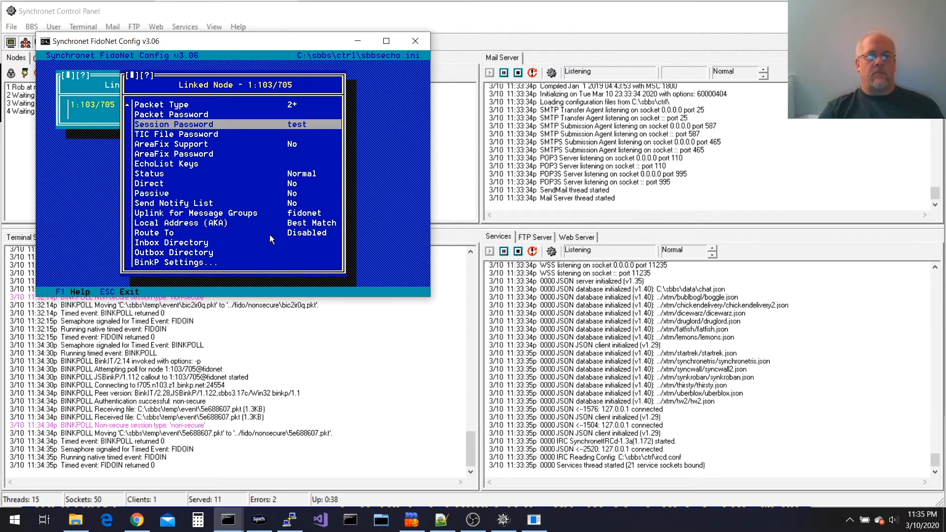
Back out to the main menu and save the changes to sbbsecho.ini
key(Escape)
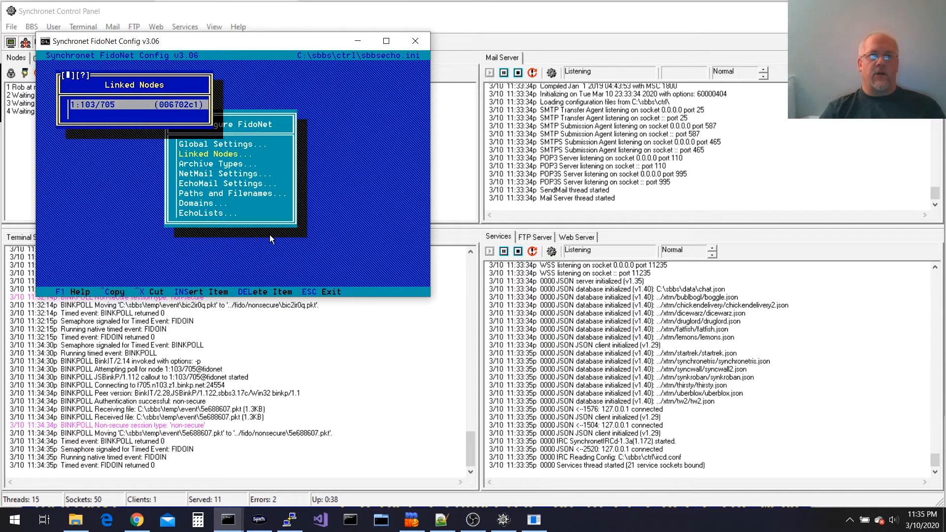
key(Escape)
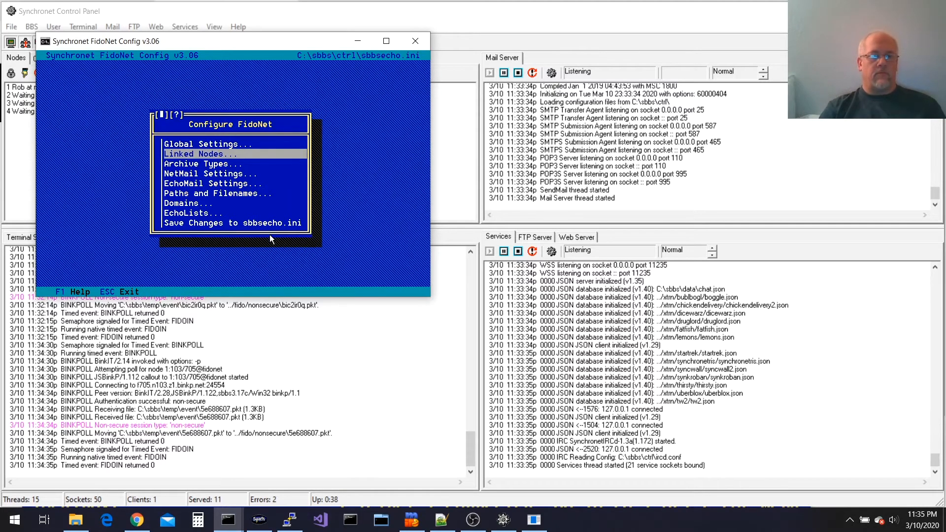
key(Up)
key(Up)
key(Return)
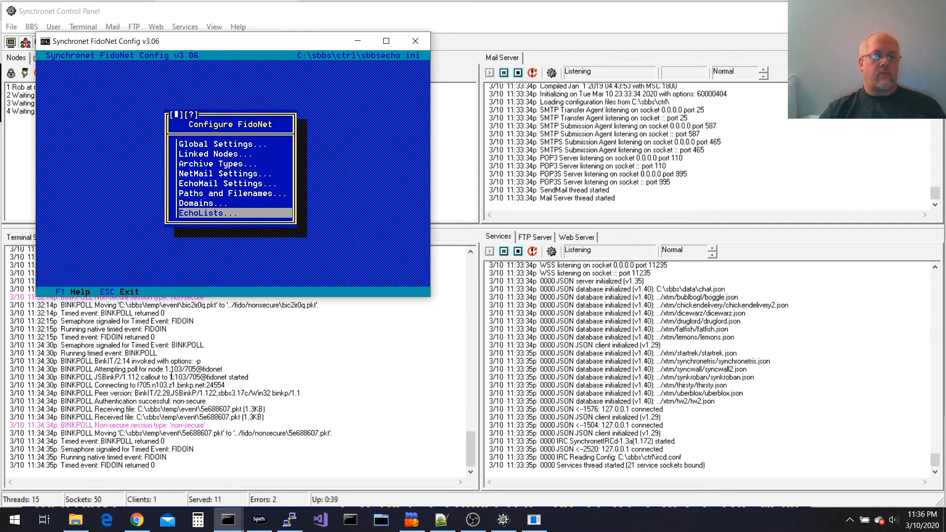
Force another BINKPOLL event, which now authenticates securely with 1:103/705
click(182, 420)
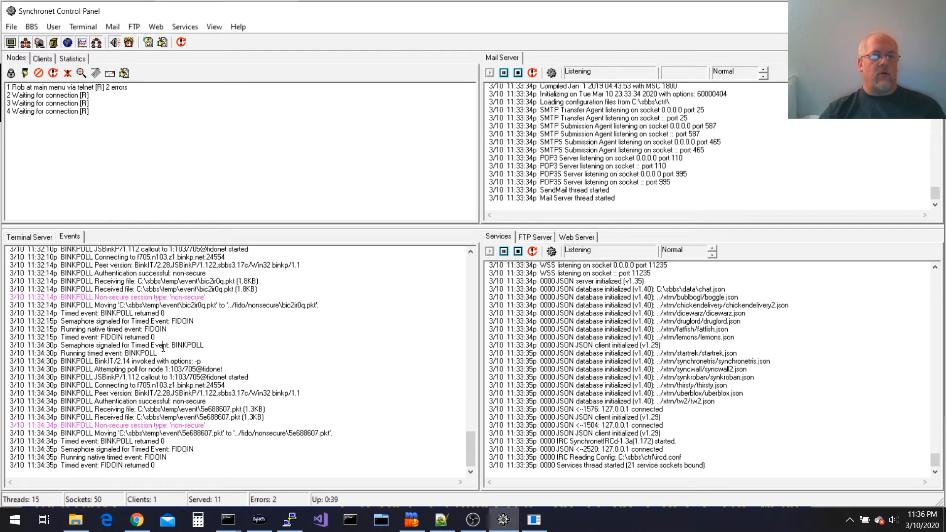
click(32, 27)
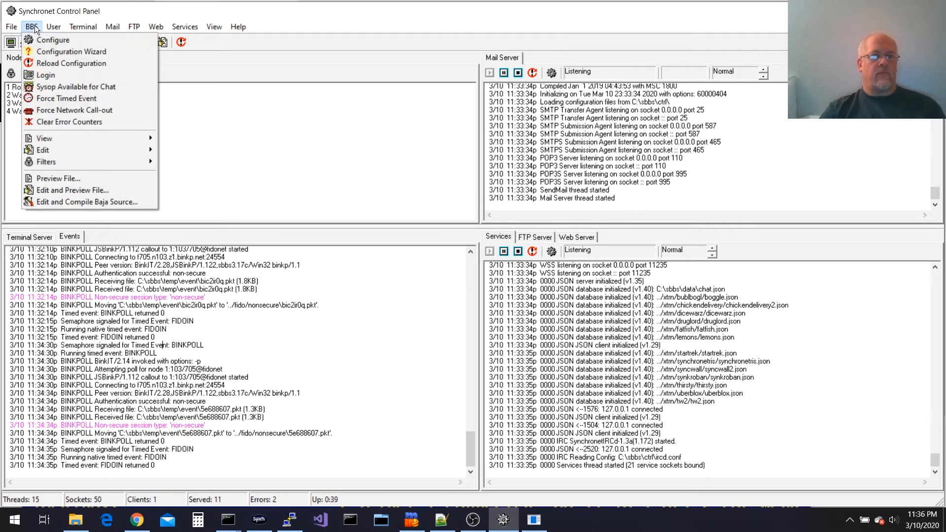
click(60, 98)
click(539, 264)
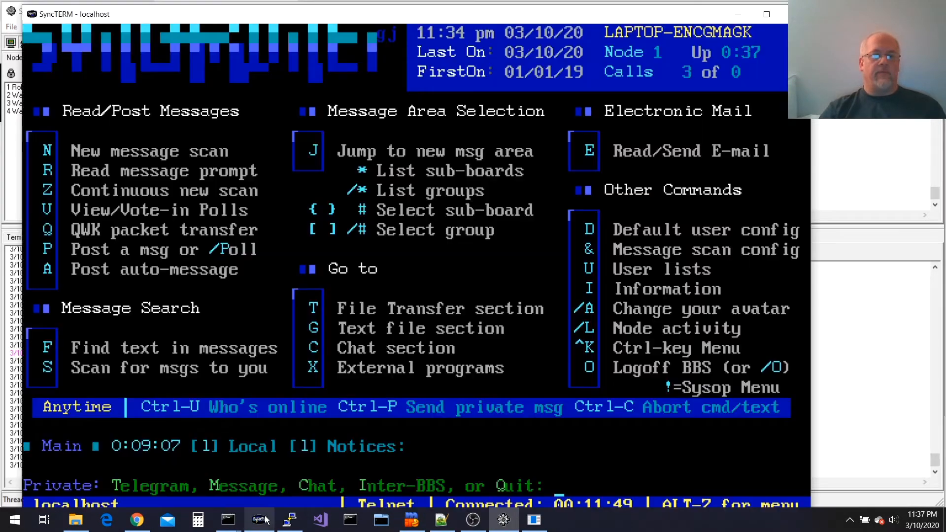
Leave the current prompt and dismiss the Local Notices no-messages notice
click(259, 519)
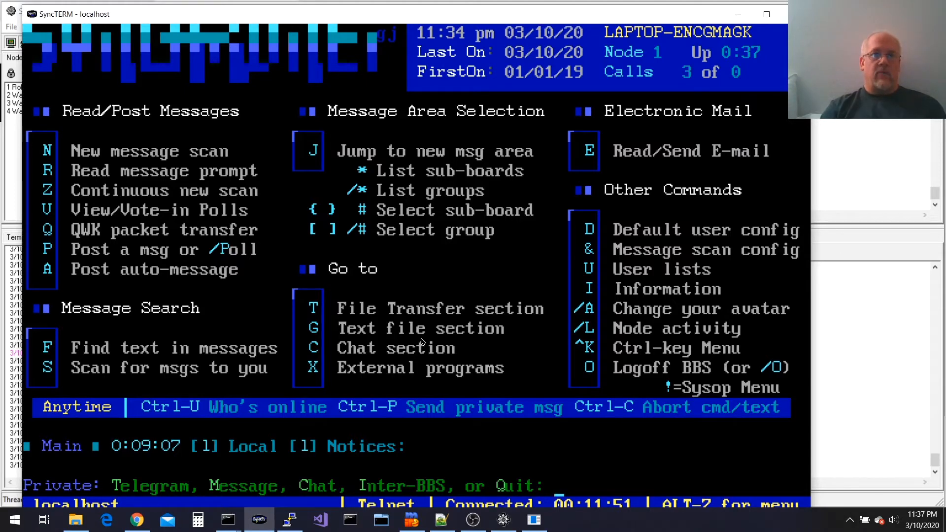
key(q)
key(r)
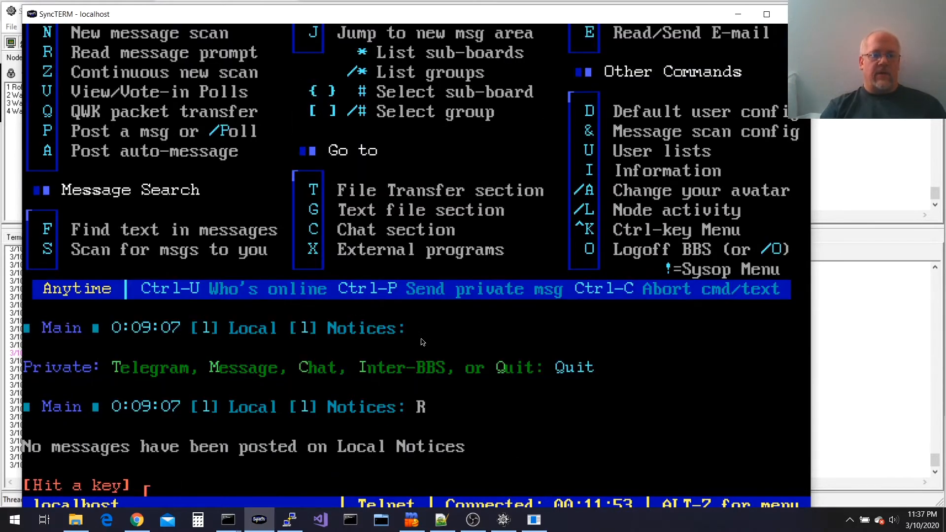
key(Return)
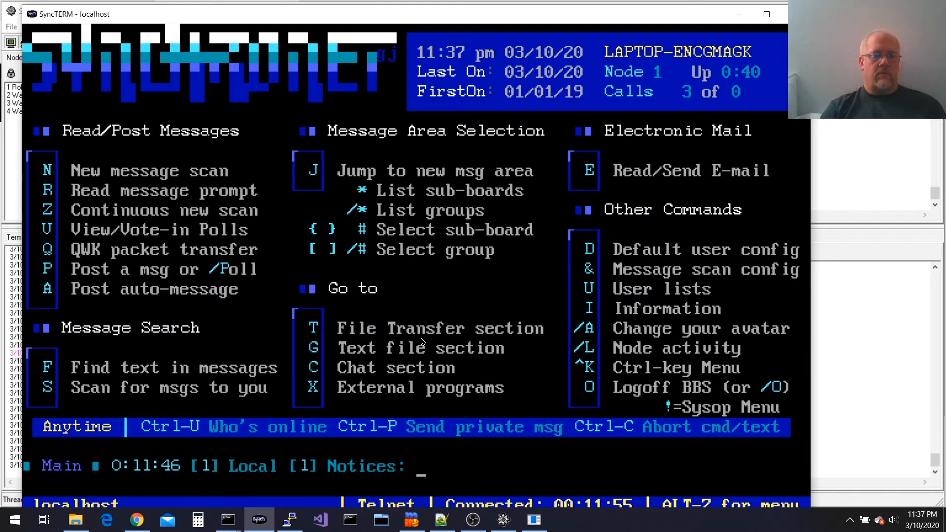
Read SBBSecho's Area Manager Help message to its end, then start a new NetMail
key(e)
key(r)
key(Return)
key(Return)
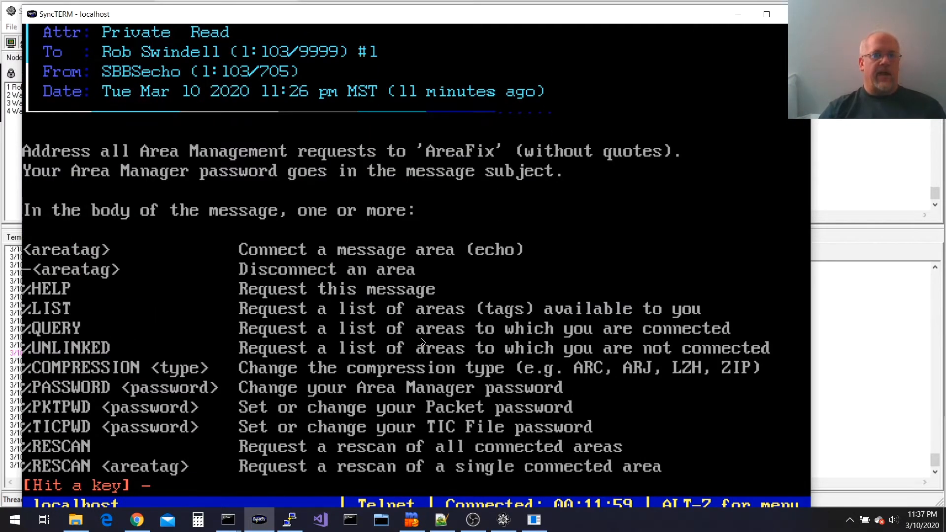
key(Return)
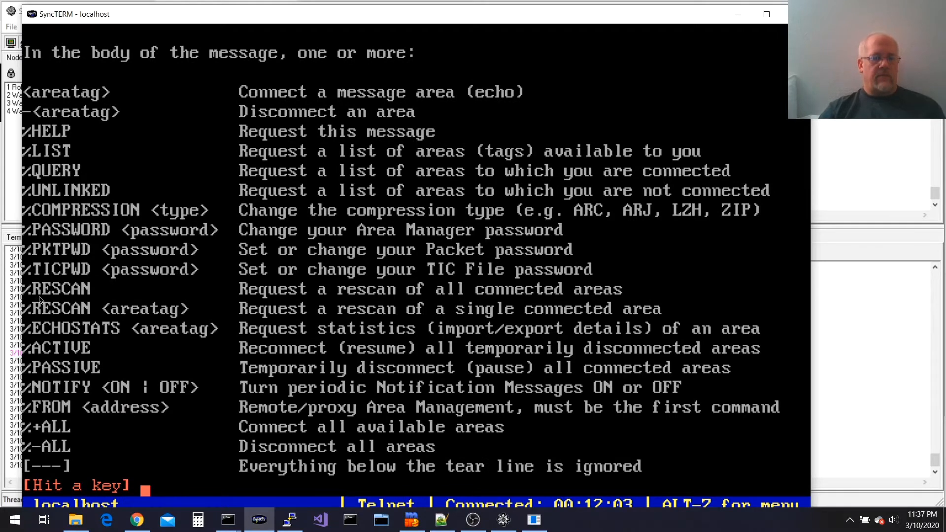
key(Return)
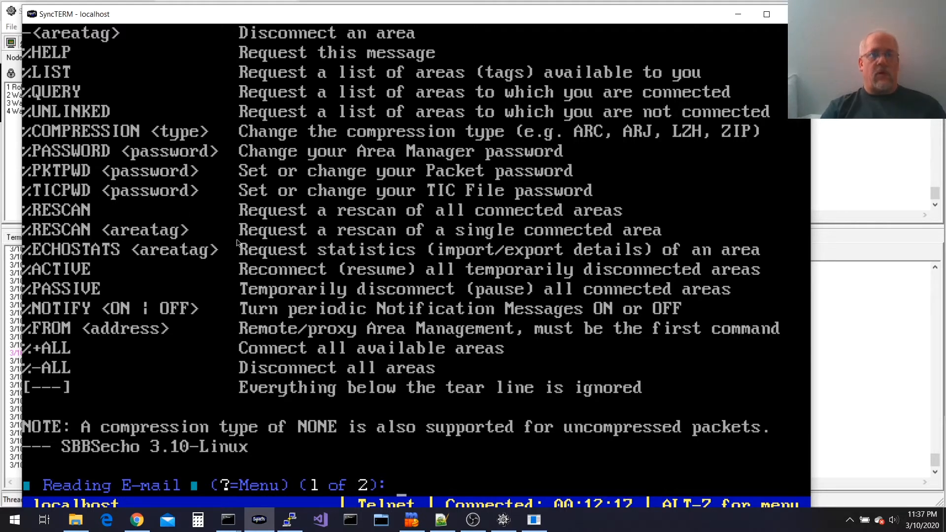
text(N)
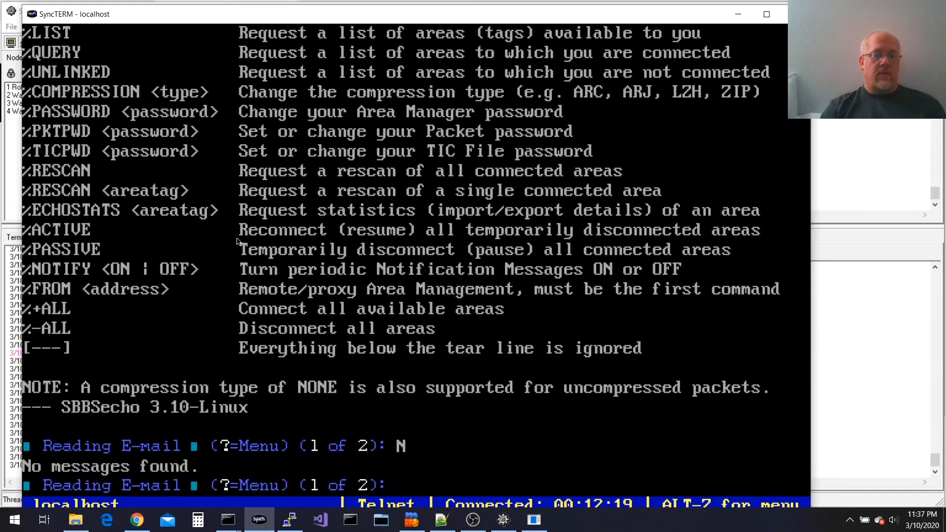
text(Q)
text(N)
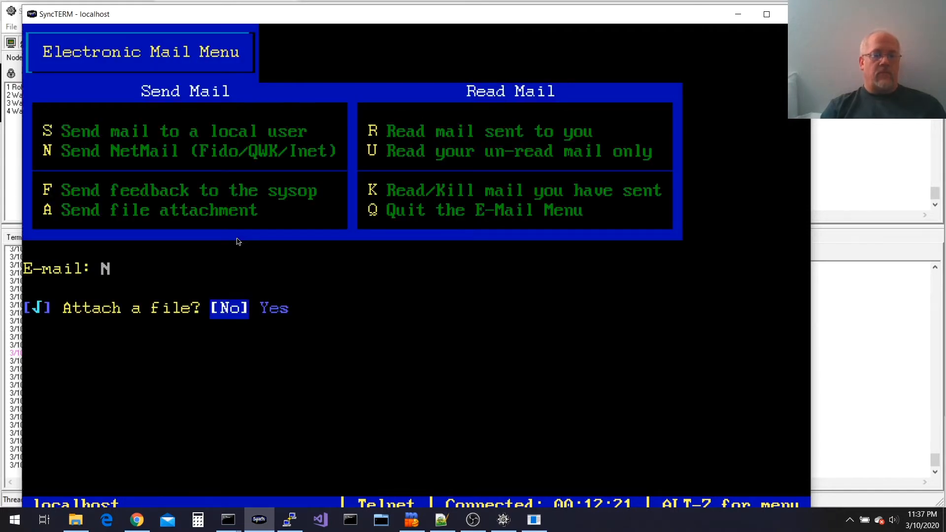
Address the NetMail to areafix@1:103/705 with subject test, no file attached
key(Return)
text(sysop)
key(BackSpace)
key(BackSpace)
key(BackSpace)
key(BackSpace)
key(BackSpace)
text(areafix)
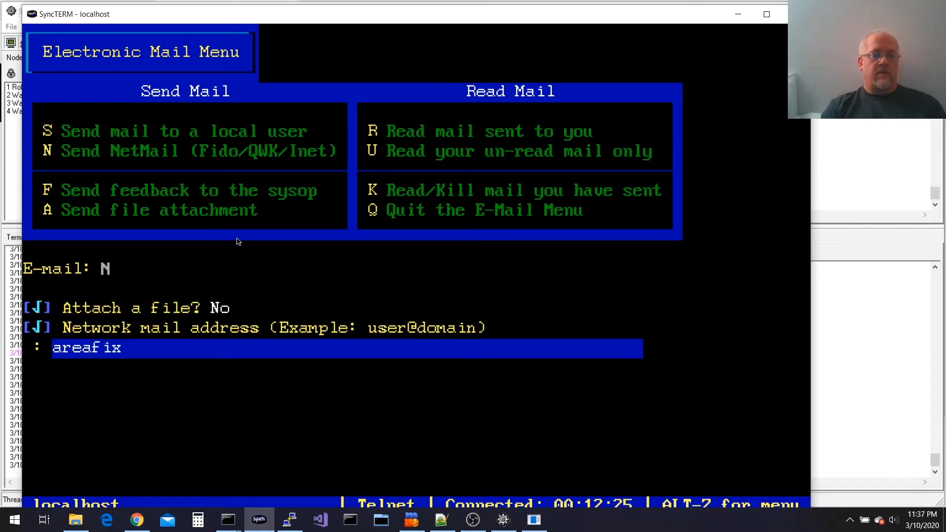
text(@1:103/705)
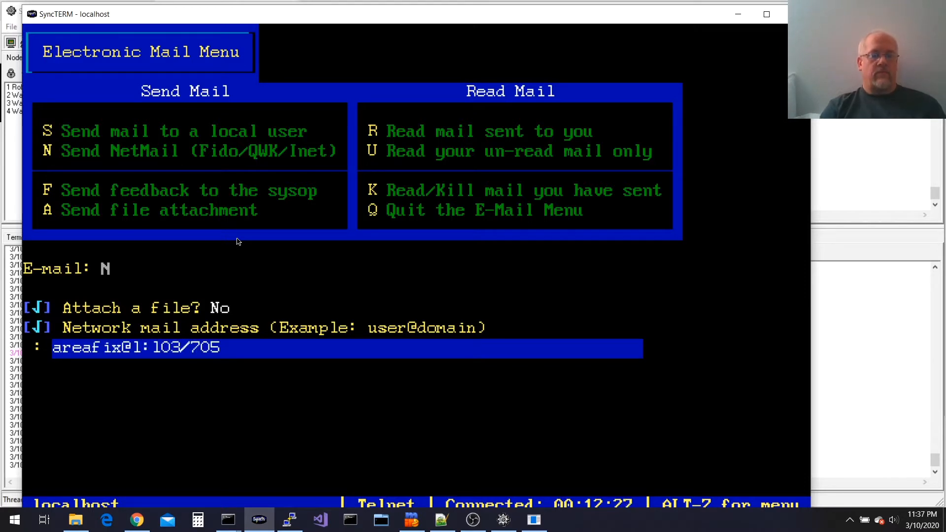
key(Return)
text(test)
key(Return)
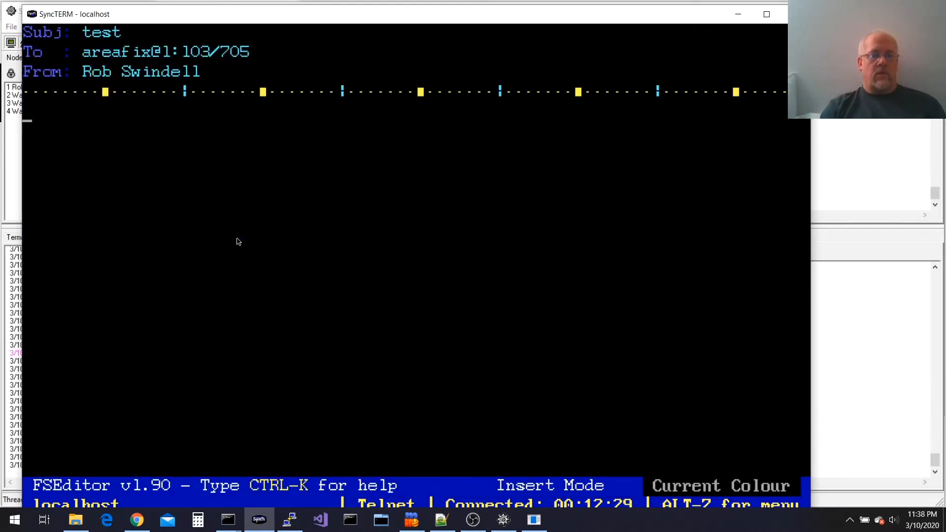
Write %RESCAN as the message body and save the NetMail
text(%RESS)
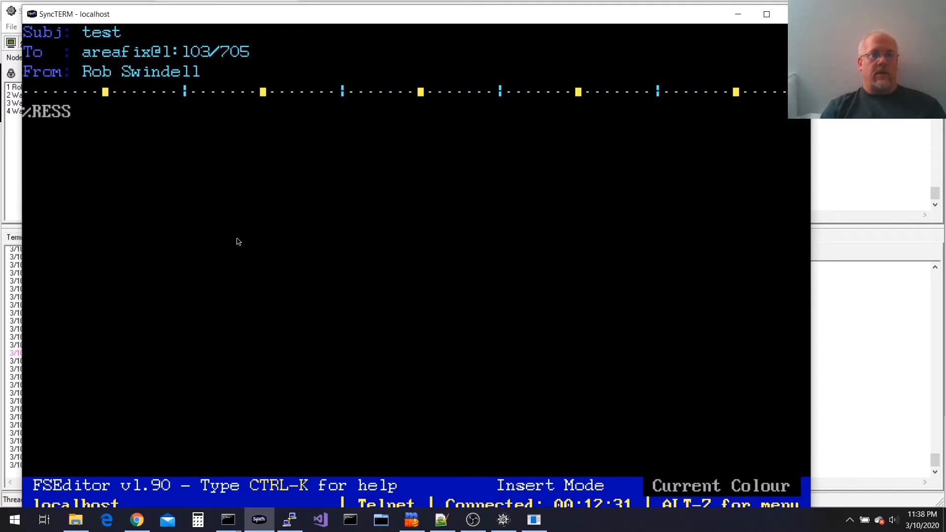
key(BackSpace)
text(CAN)
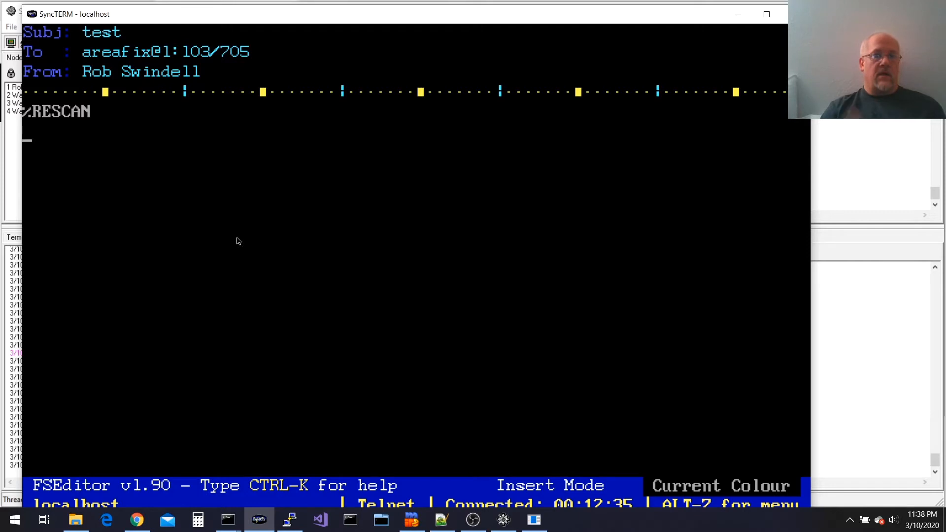
key(ctrl+z)
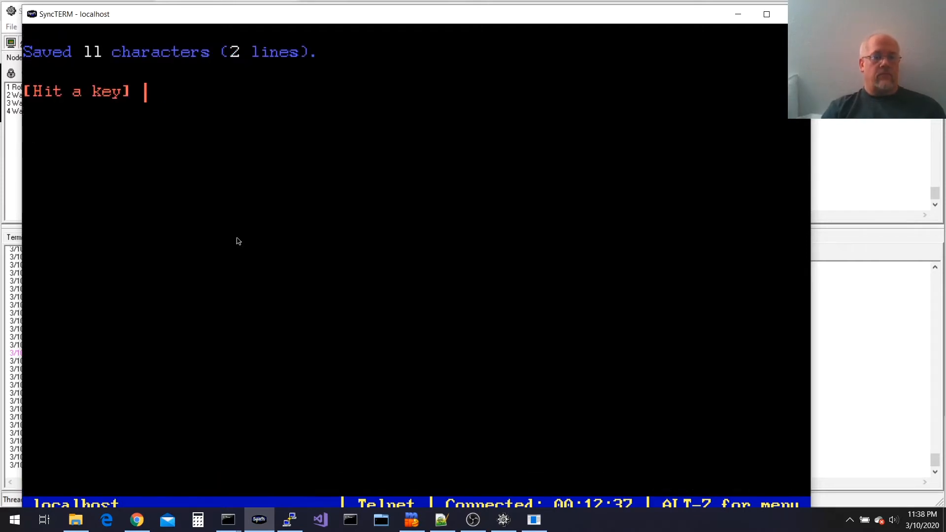
key(alt+Tab)
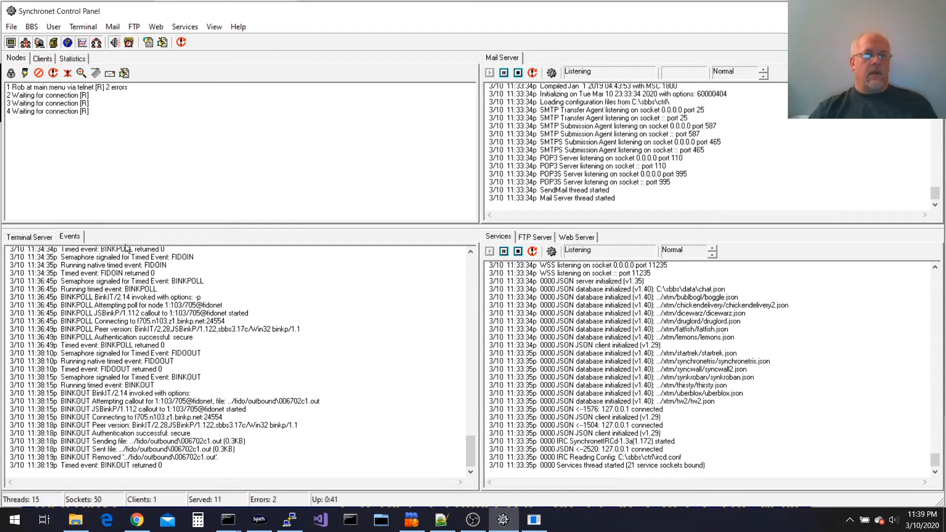
Force the BINKPOLL timed event to run immediately from the BBS menu
click(31, 27)
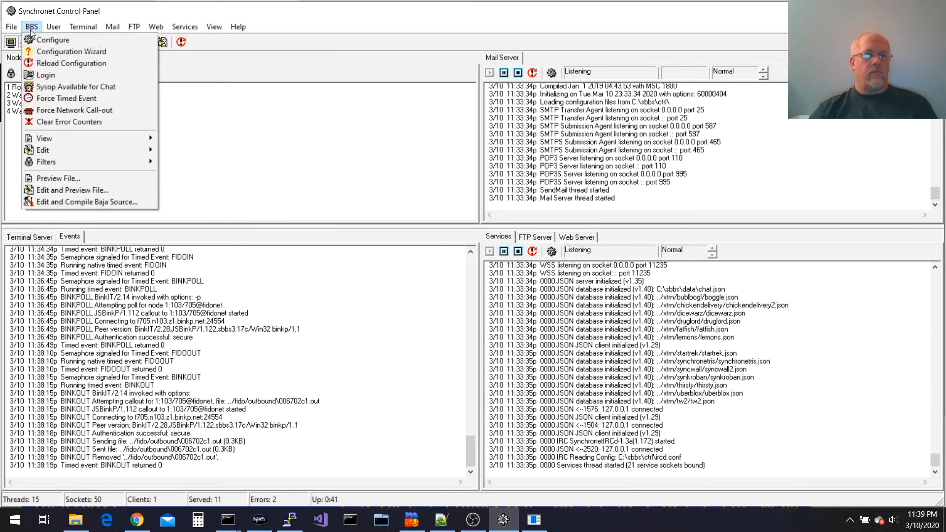
click(79, 101)
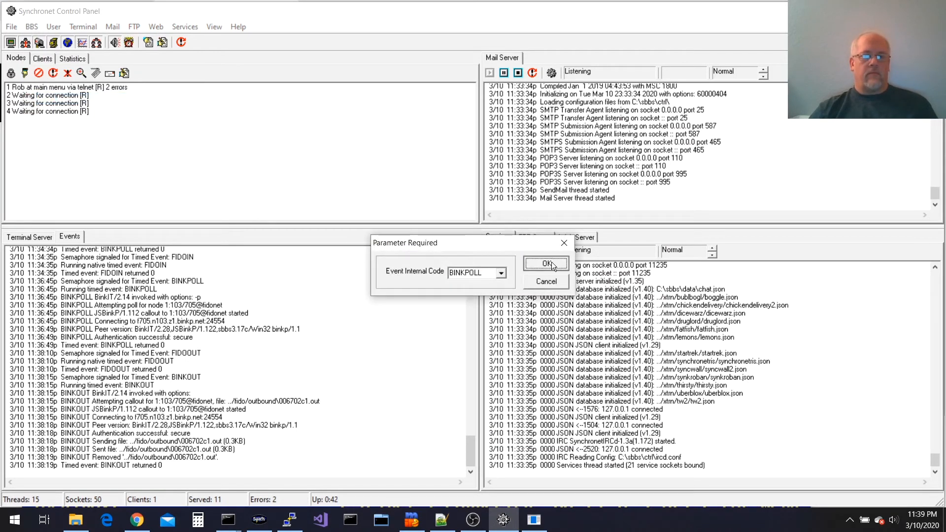
click(551, 263)
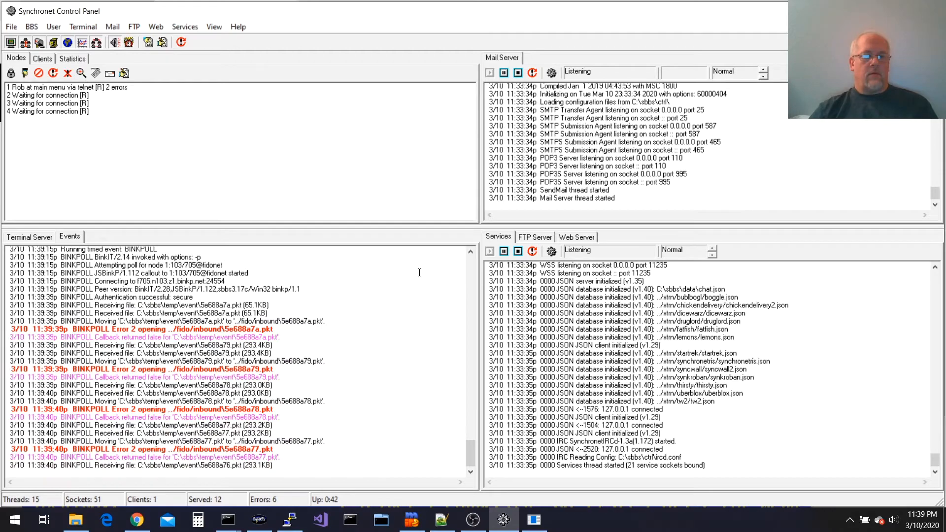
In the command console, list the contents of the ..\fido folder
mouse_move(228, 519)
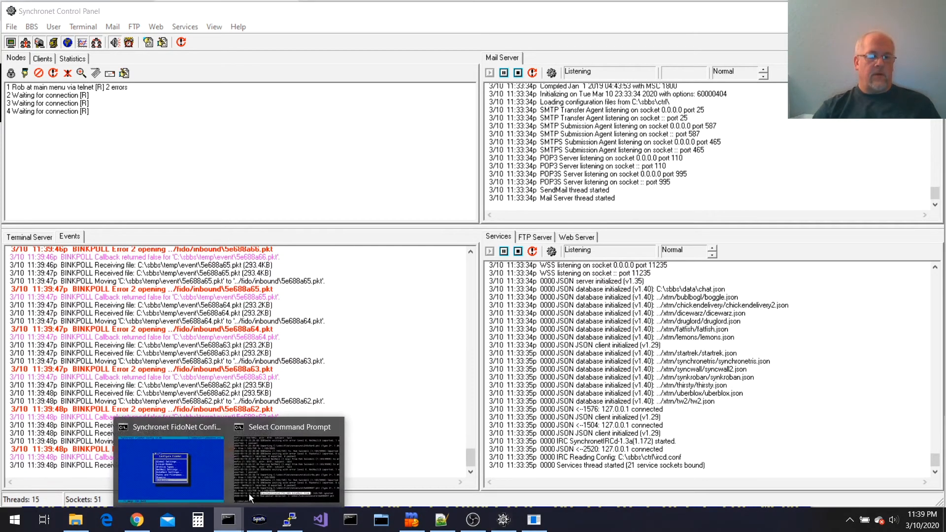
click(283, 474)
text(dir ..\fido)
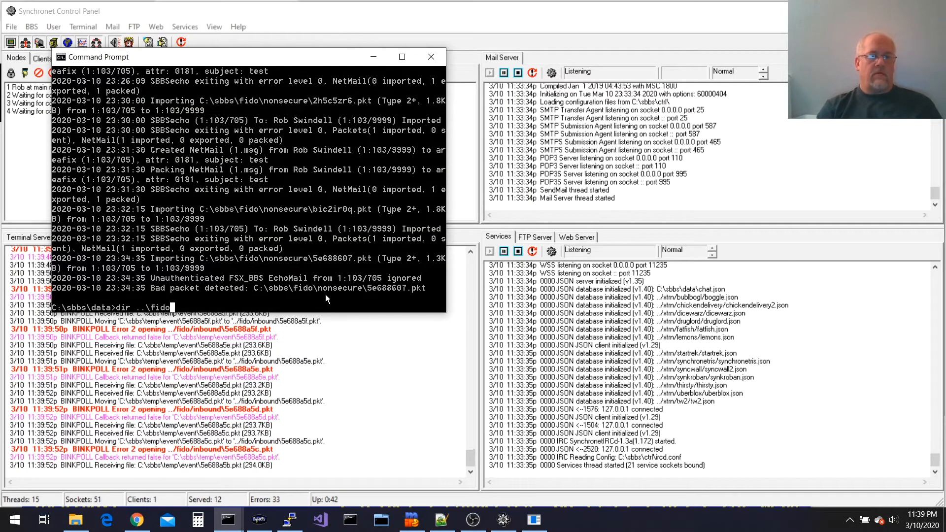
key(Return)
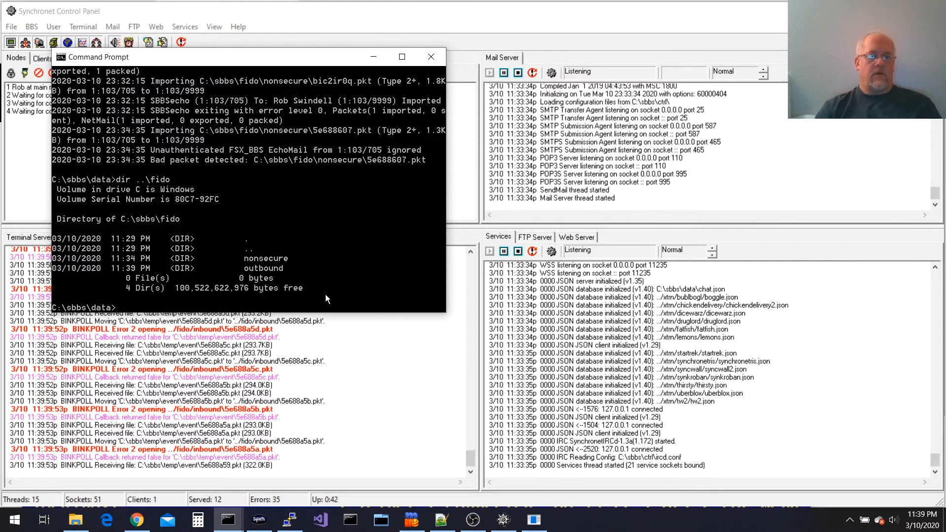
Create the ..\fido\inbound folder with mkdir, then minimize the console
text(mkdir ..\fidp)
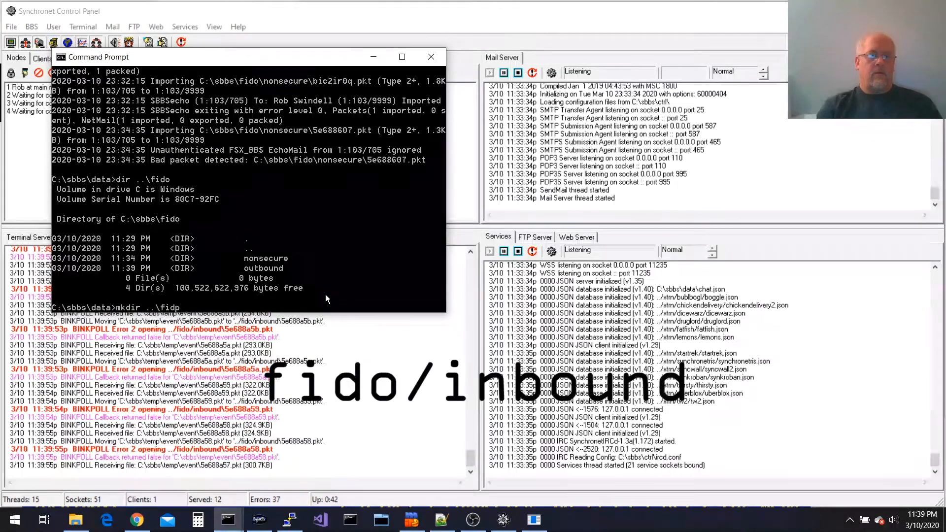
key(BackSpace)
text(o\inbound)
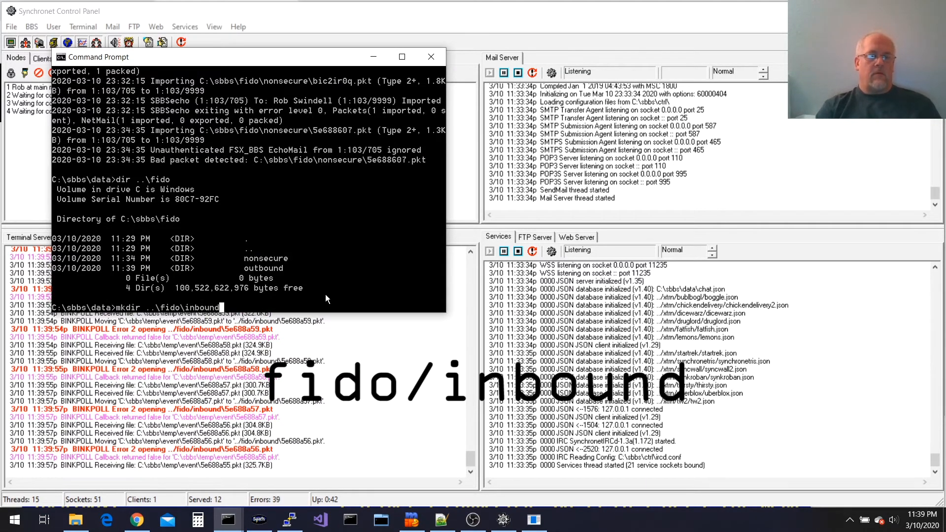
key(Return)
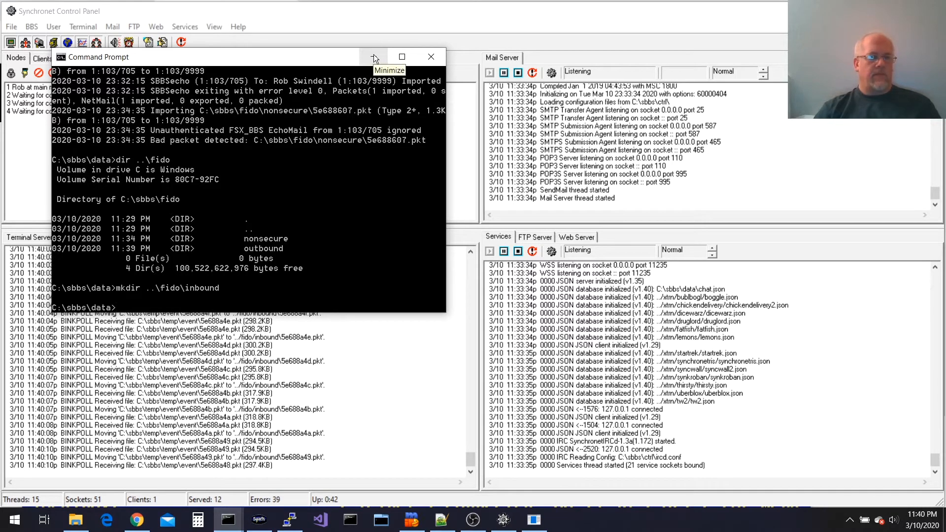
click(373, 57)
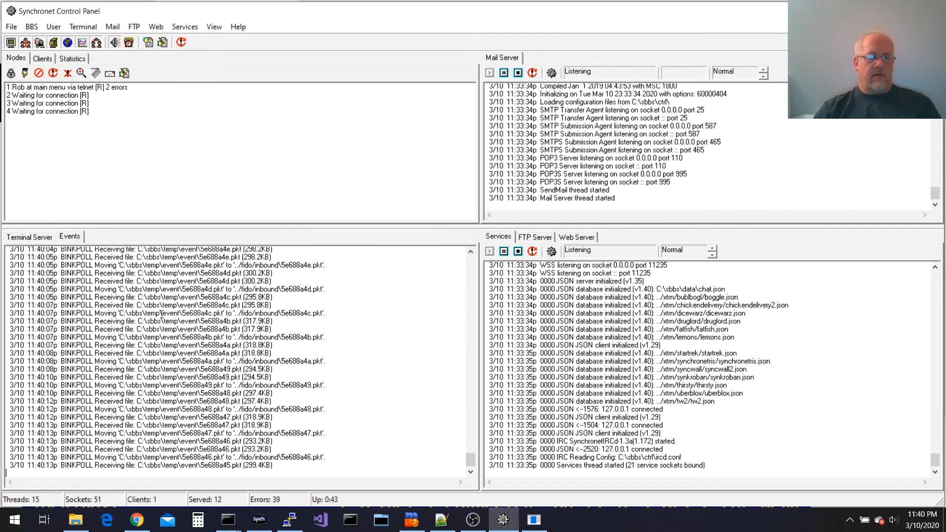
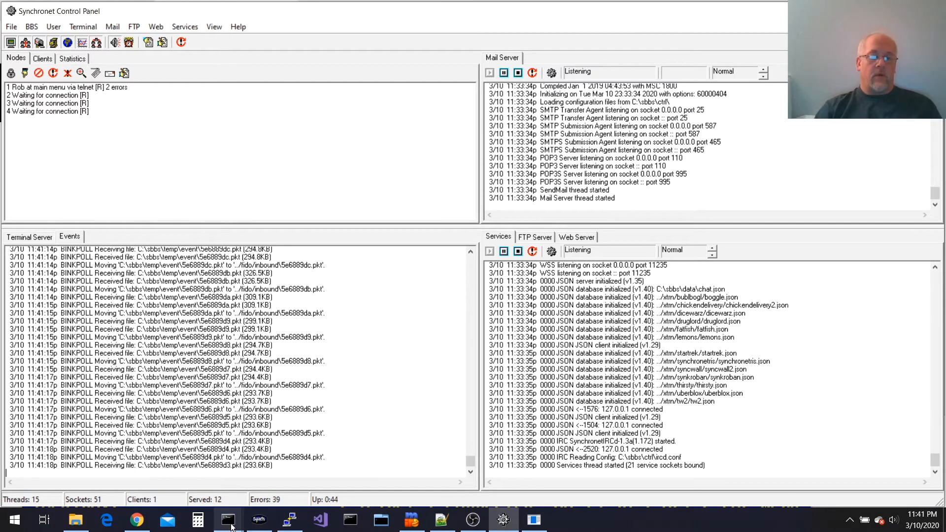
Insert a FidoNet sub-board with long name 'Unknown', keep the defaults, and save the configuration
mouse_move(231, 528)
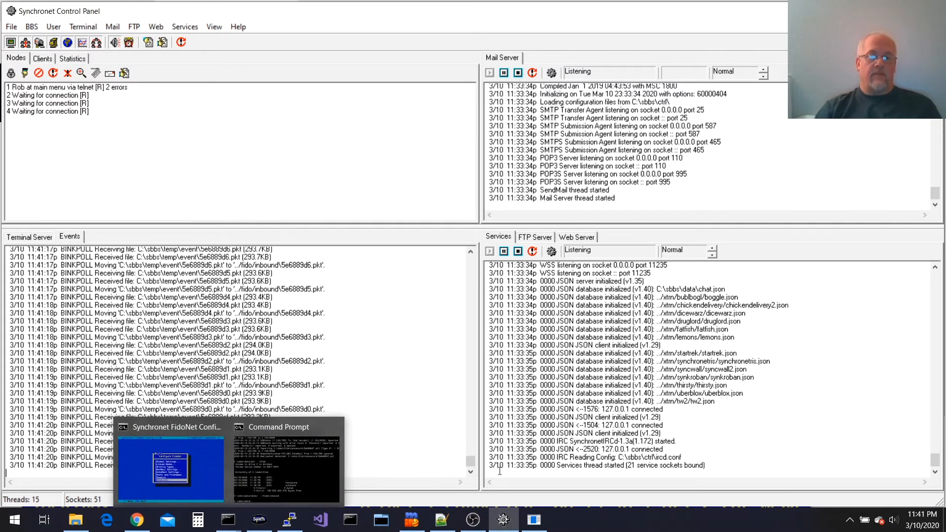
click(534, 520)
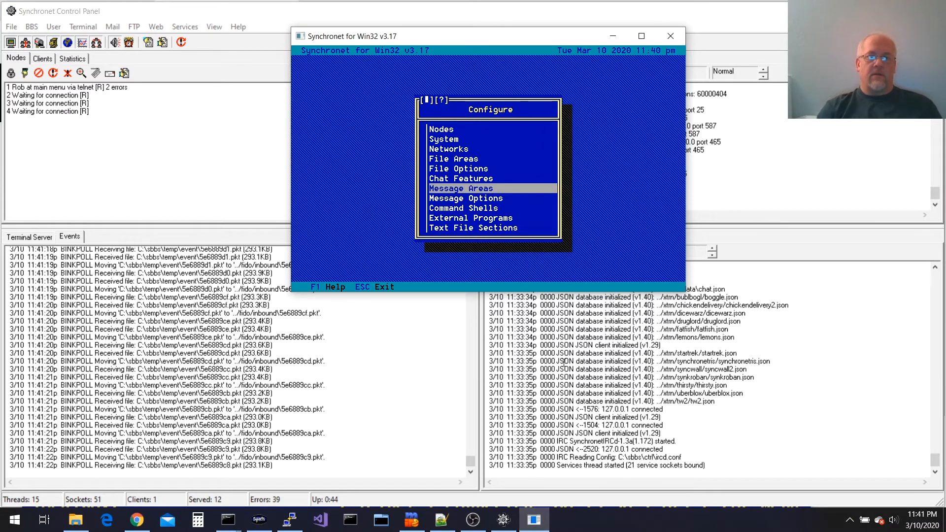
key(Return)
key(Return)
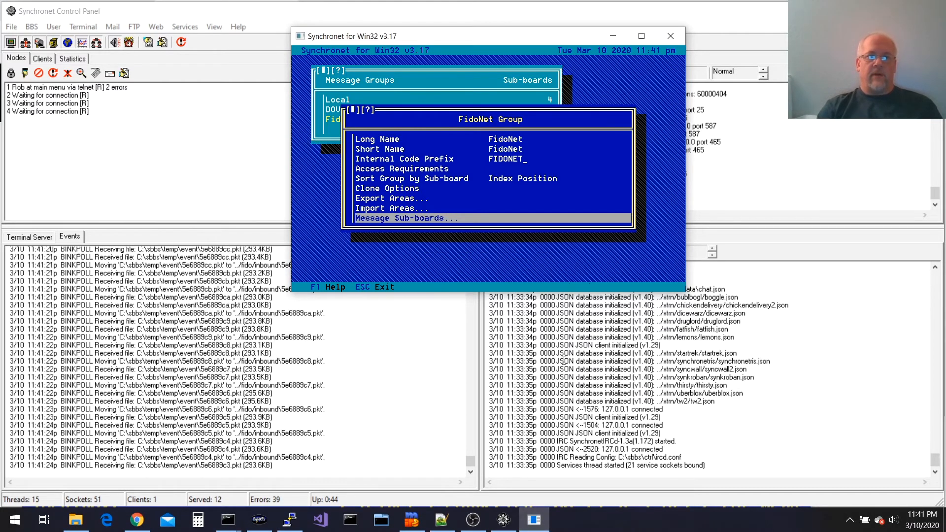
key(Return)
key(Return)
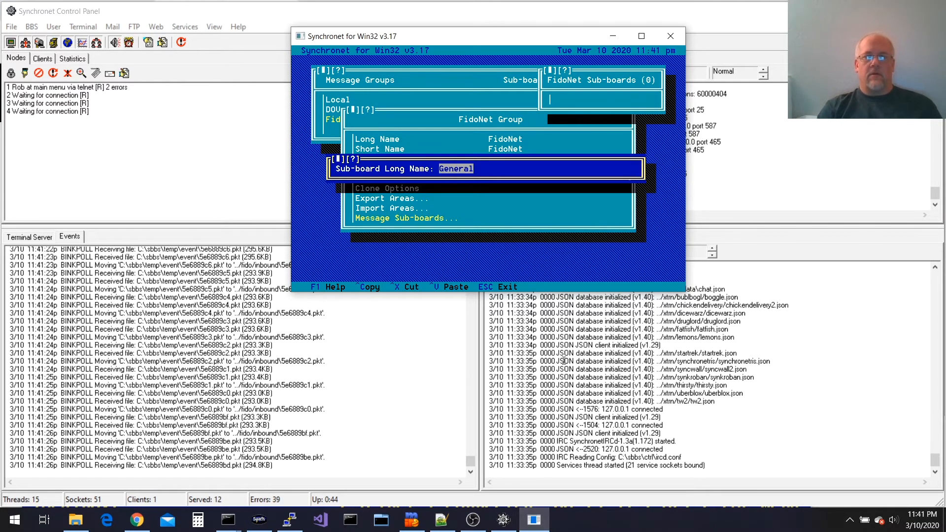
text(aUnknown)
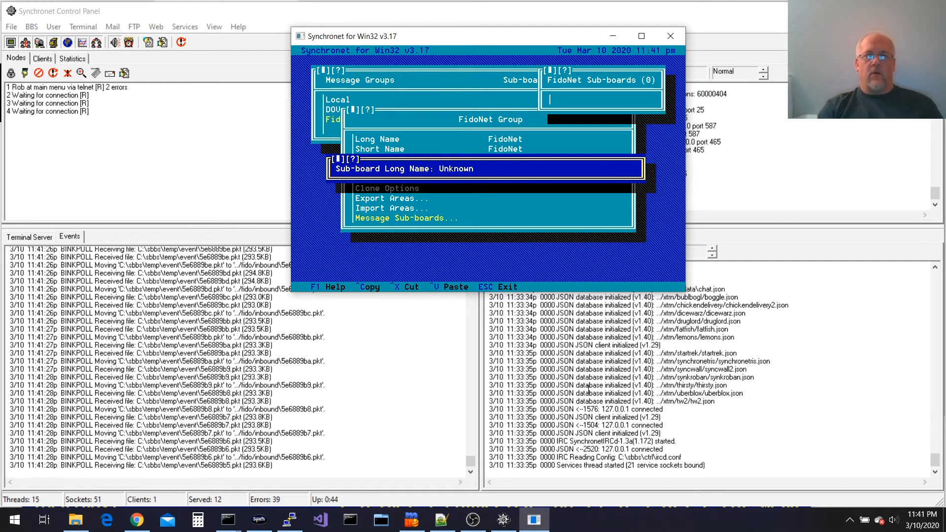
key(Return)
key(Return)
key(Return)
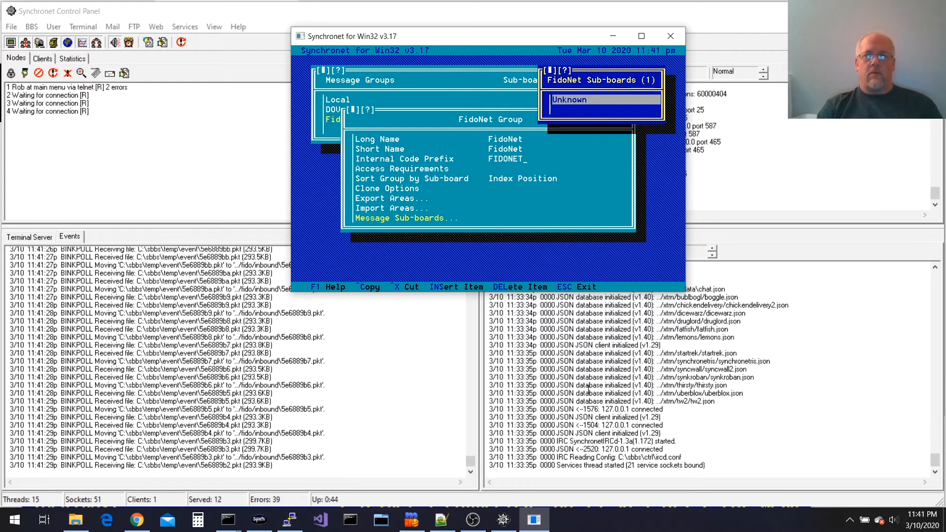
key(Escape)
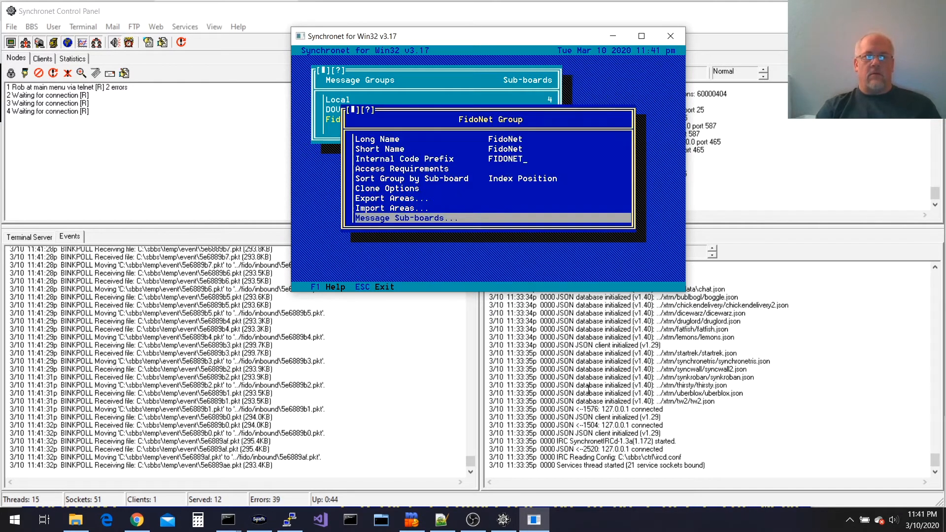
key(Escape)
key(Escape)
key(Return)
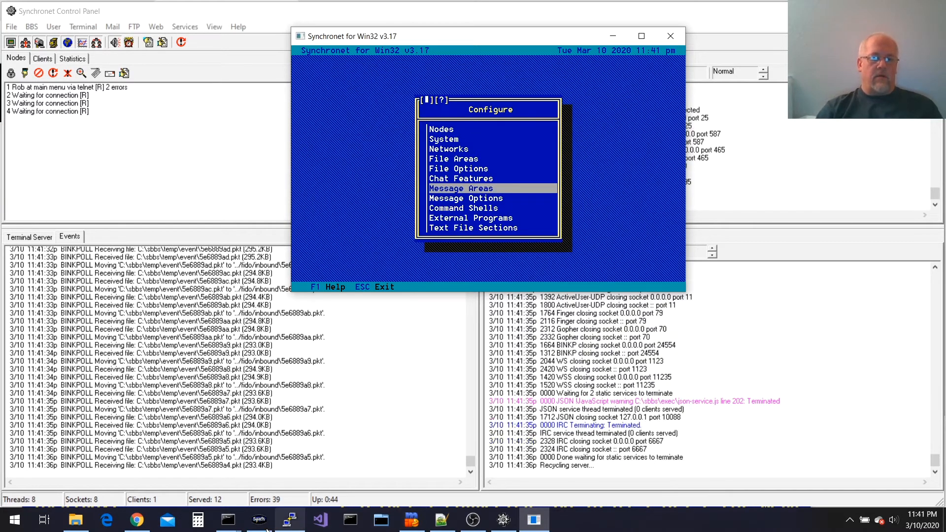
Open a new areas.bbs in Notepad from the Command Prompt
mouse_move(232, 525)
click(282, 456)
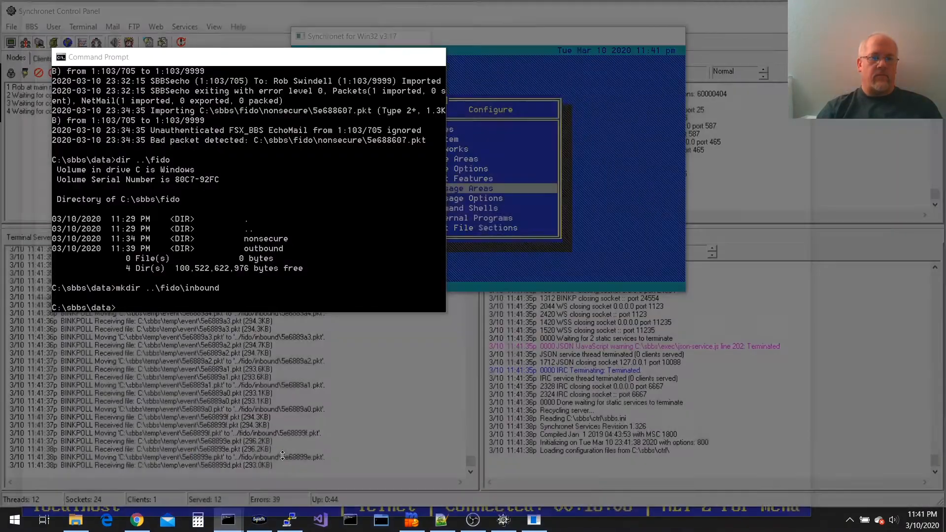
text(notepad ..\)
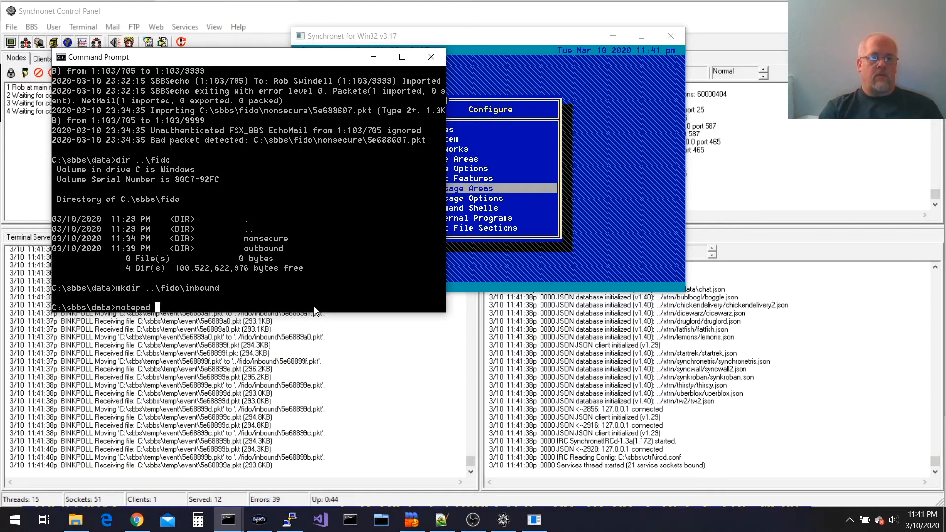
key(BackSpace)
key(BackSpace)
key(BackSpace)
text(areas.bbs)
key(Return)
Enter the line 'FIDONET_UNKNOWN *' and save areas.bbs
text(FIDONET_UNKNOWN *)
key(Return)
key(ctrl+s)
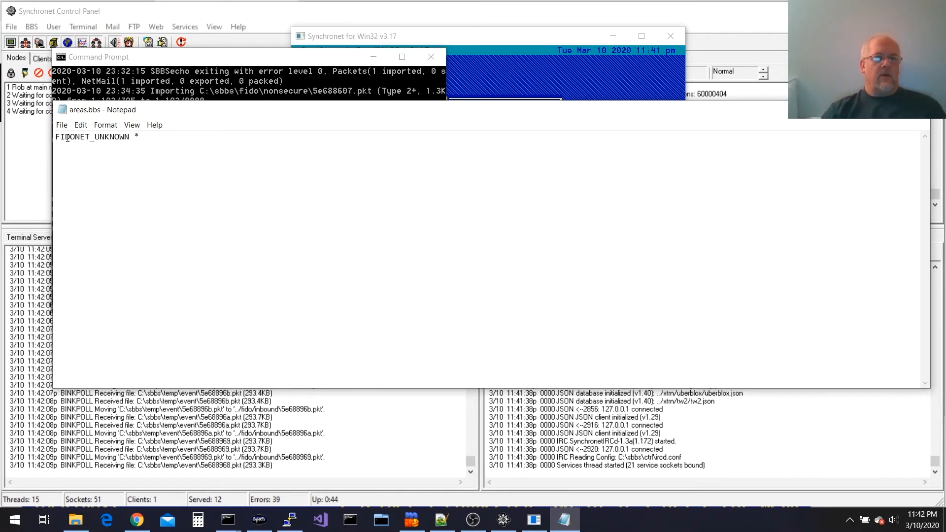
Open the SBBSecho page under Utilities on wiki.synchro.net in a new tab
click(137, 520)
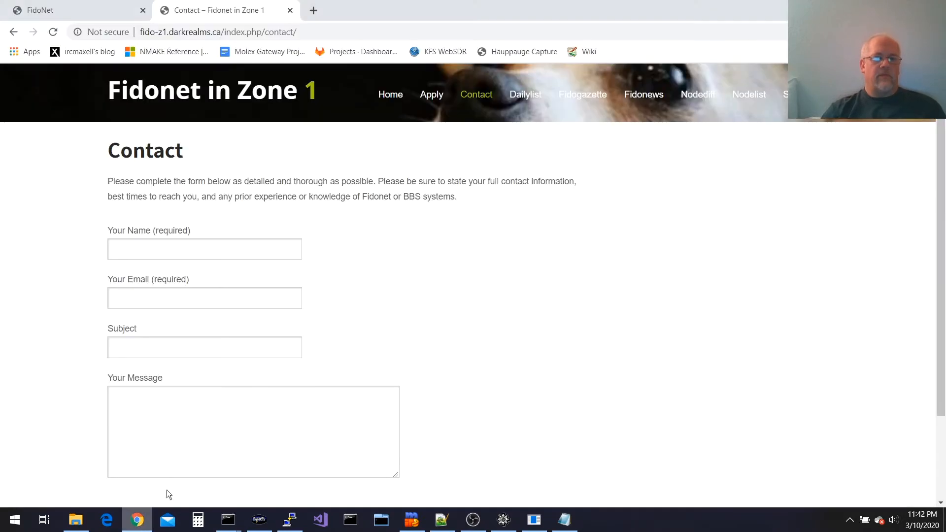
click(313, 11)
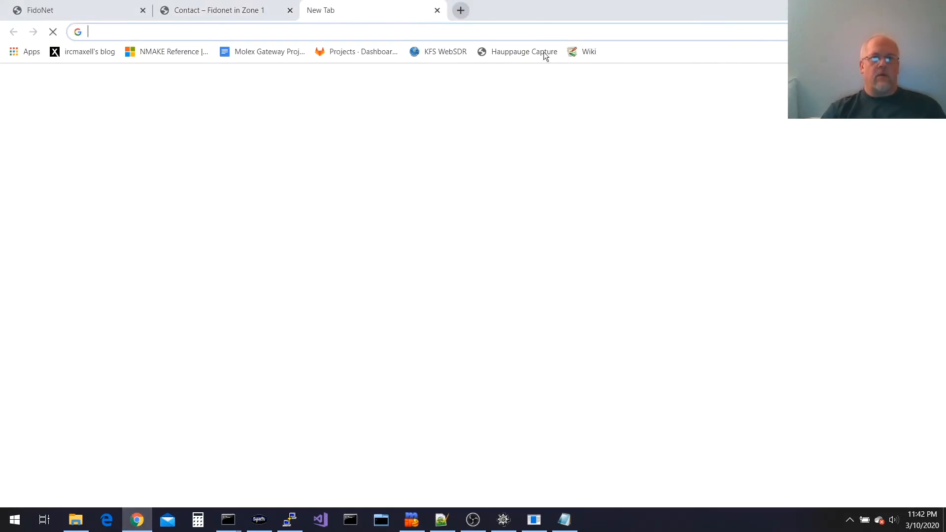
text(wiki.synchro.net)
key(Return)
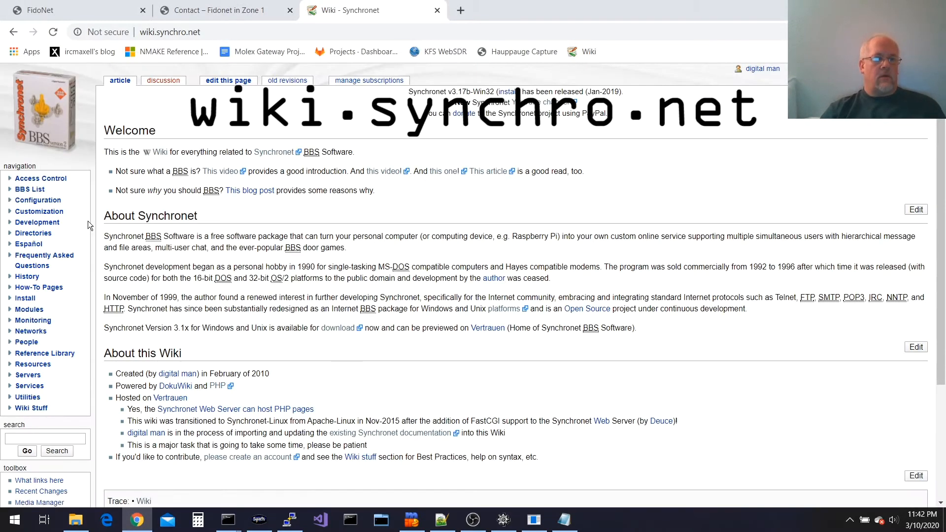
click(24, 397)
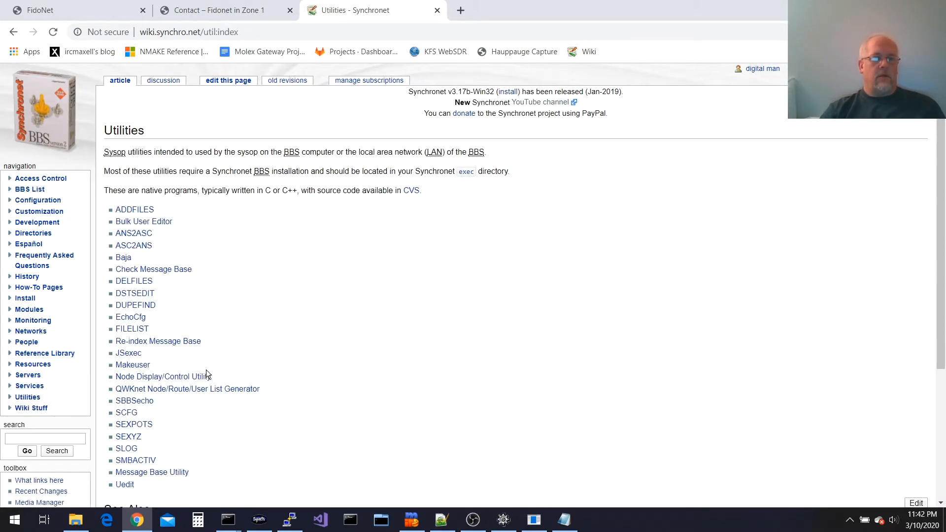
click(138, 400)
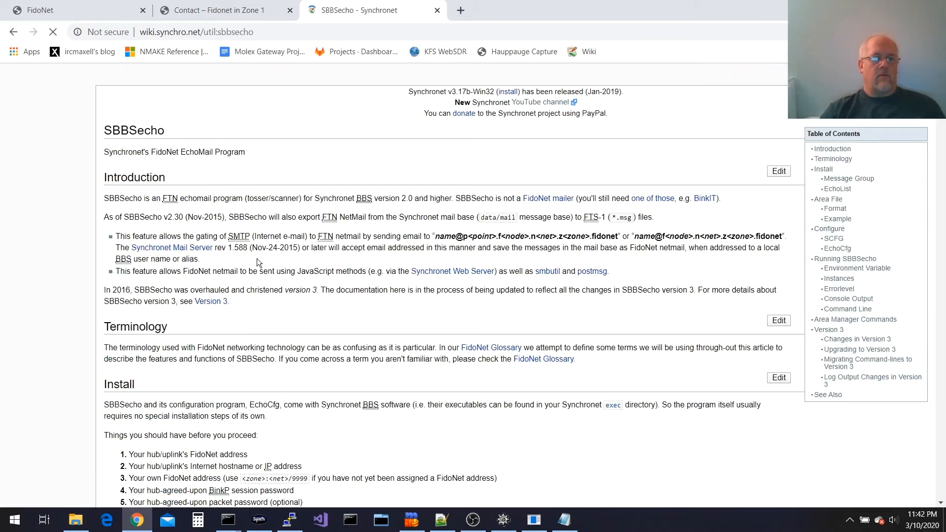
Read the Bad Echo Area section, then return to areas.bbs in Notepad
scroll(257, 262, down, 3)
scroll(257, 262, down, 15)
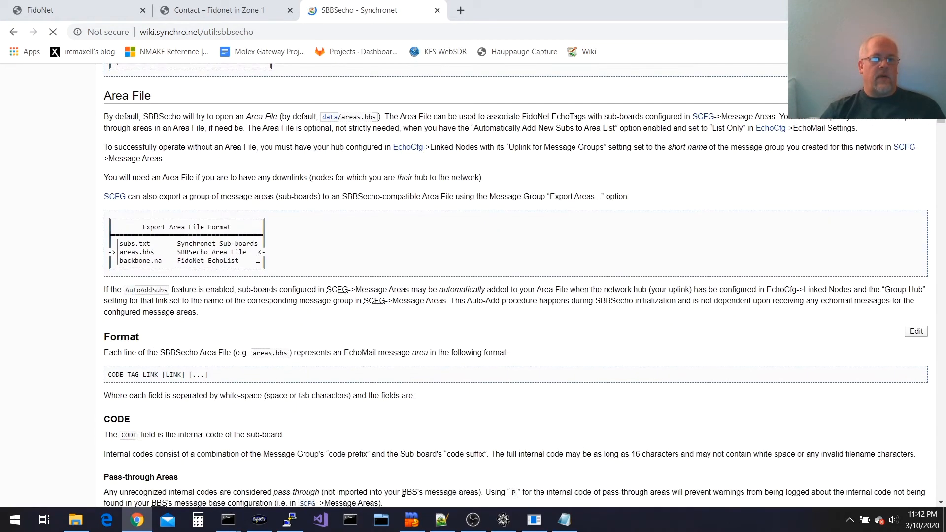
scroll(257, 258, down, 4)
scroll(239, 255, up, 1)
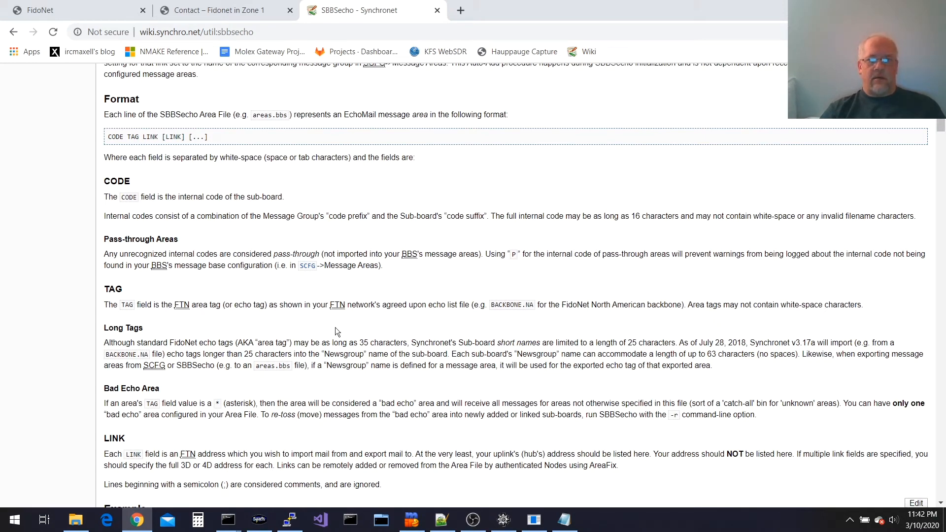
scroll(169, 332, down, 2)
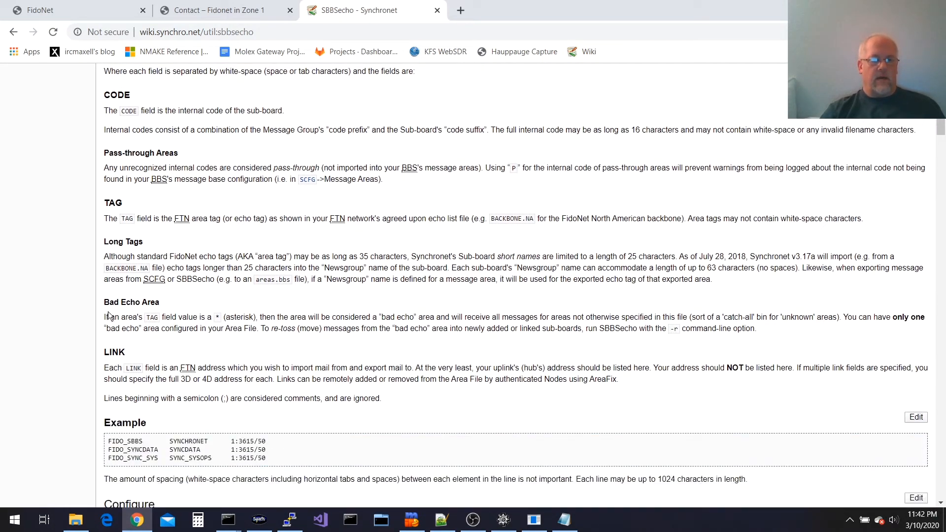
drag(105, 320, 220, 321)
click(220, 320)
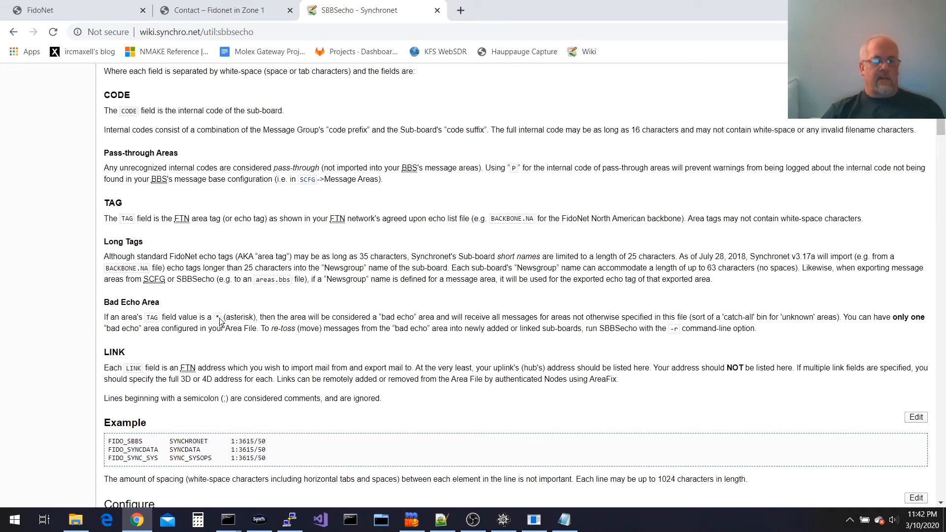
click(566, 525)
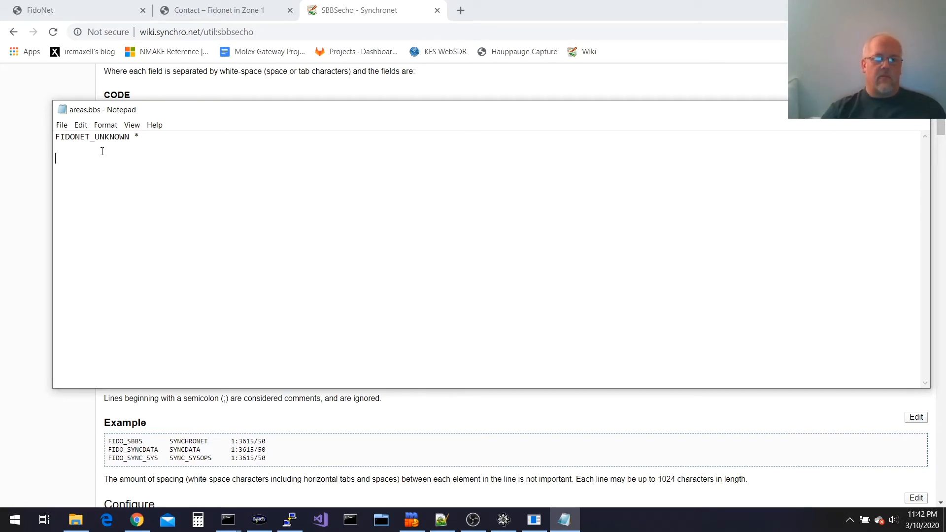
Inspect the Unknown sub-board's Network Options, including FidoNet EchoMail and address, then back out
click(534, 520)
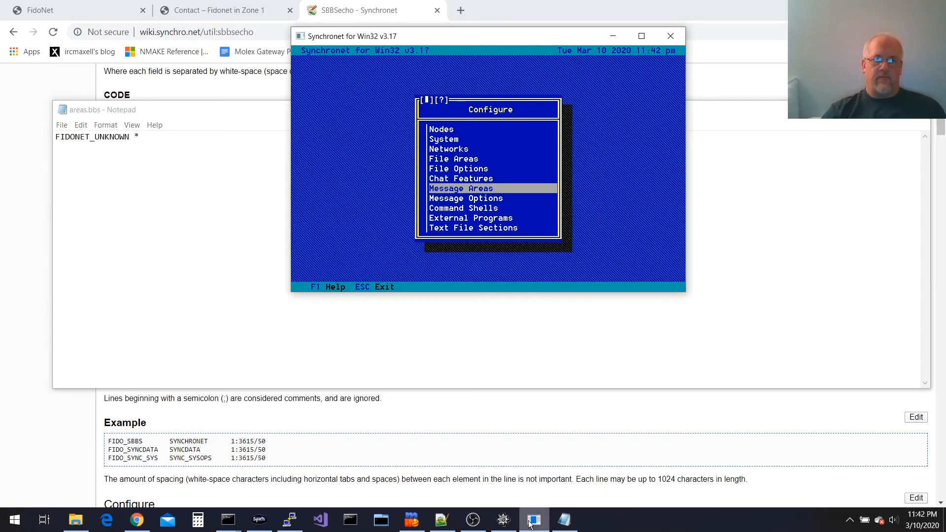
click(501, 188)
key(Return)
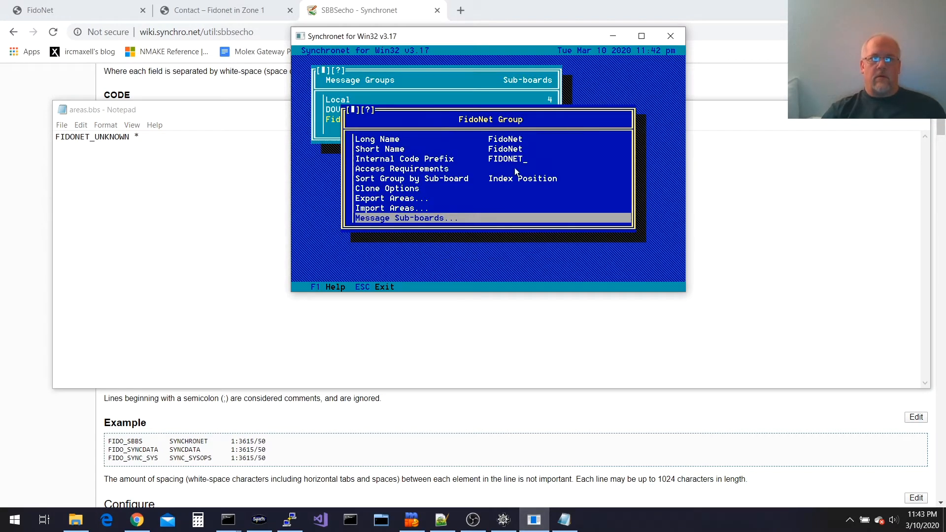
click(441, 220)
click(583, 102)
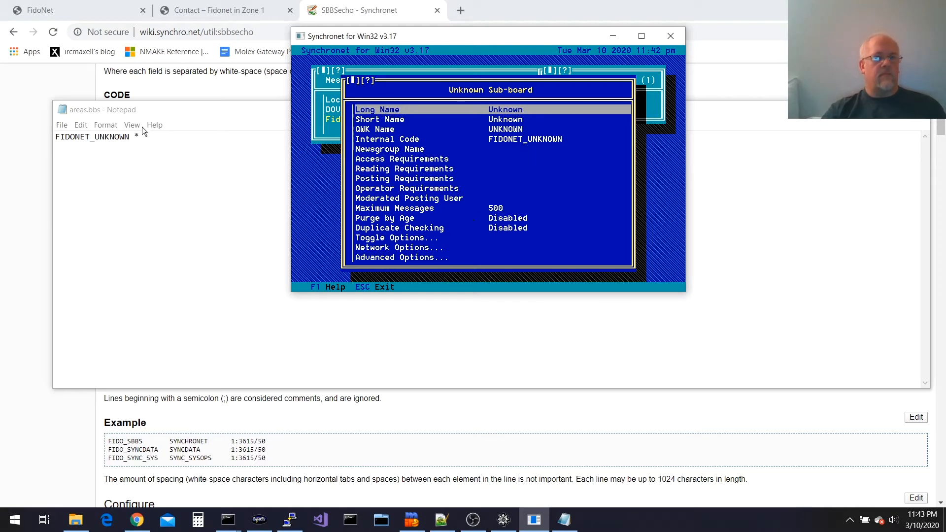
key(Up)
key(Up)
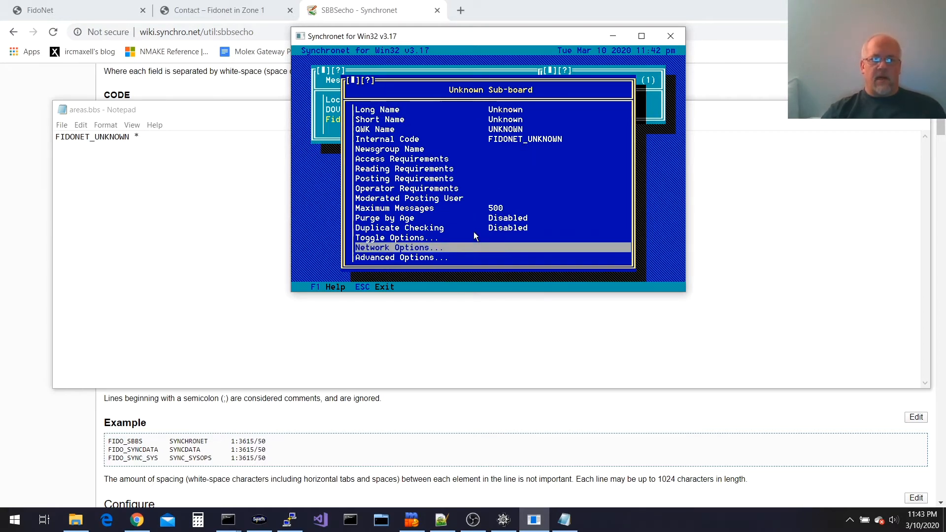
key(Return)
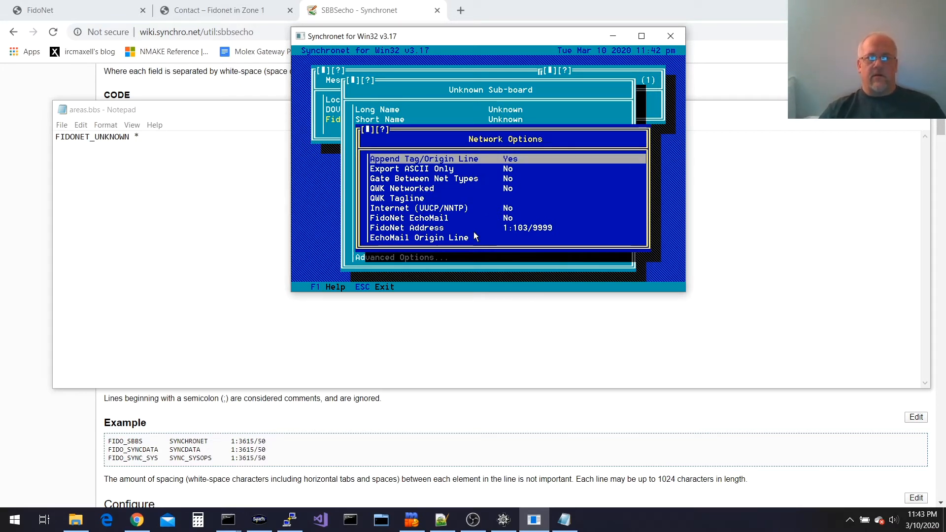
key(Up)
key(Up)
key(Up)
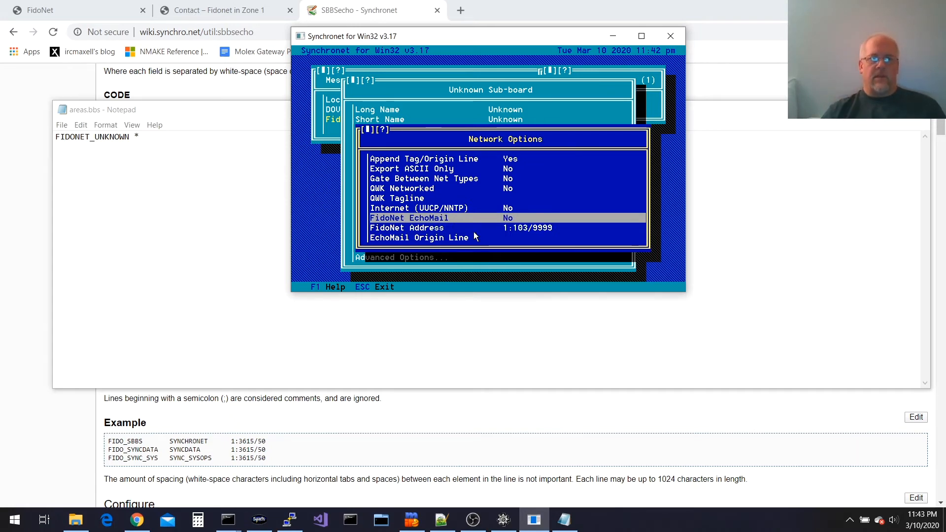
key(Escape)
key(Escape)
key(Escape)
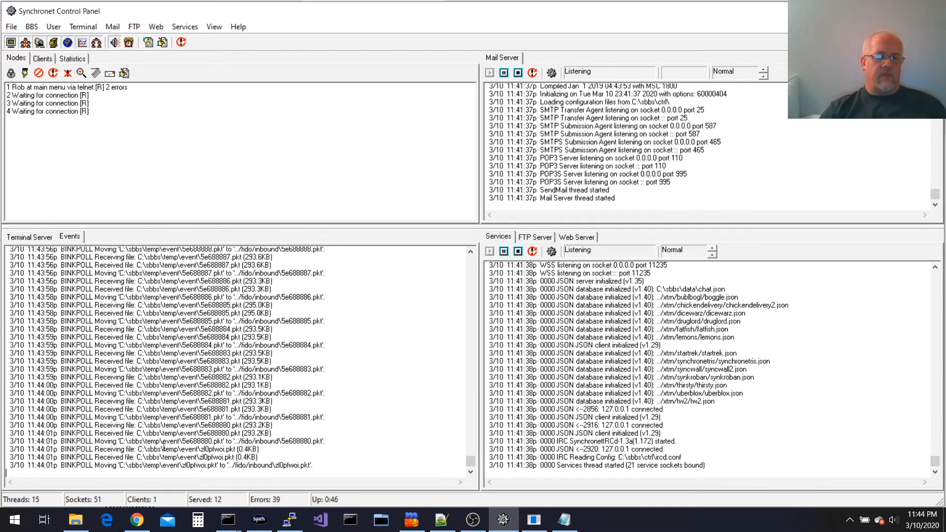
Go from the Fidonet in Zone 1 site to the filegate.net backbone file page
click(136, 520)
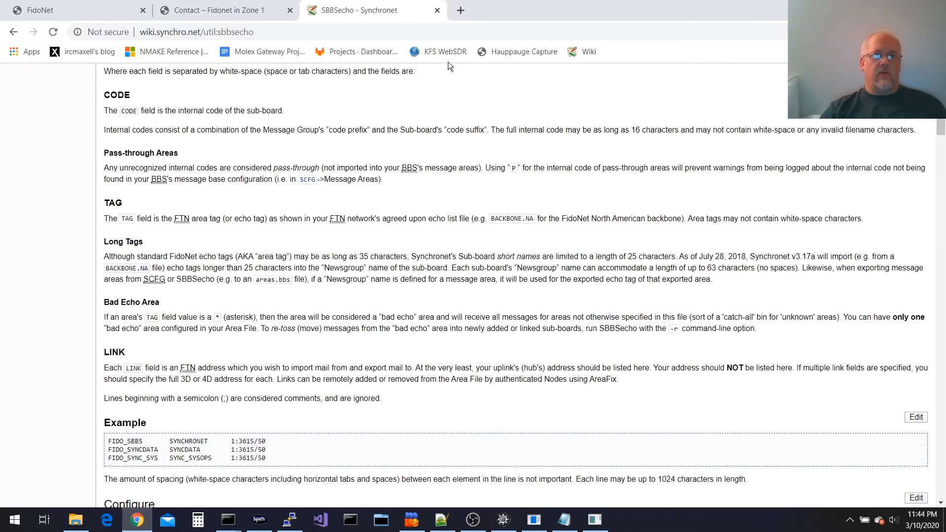
click(220, 14)
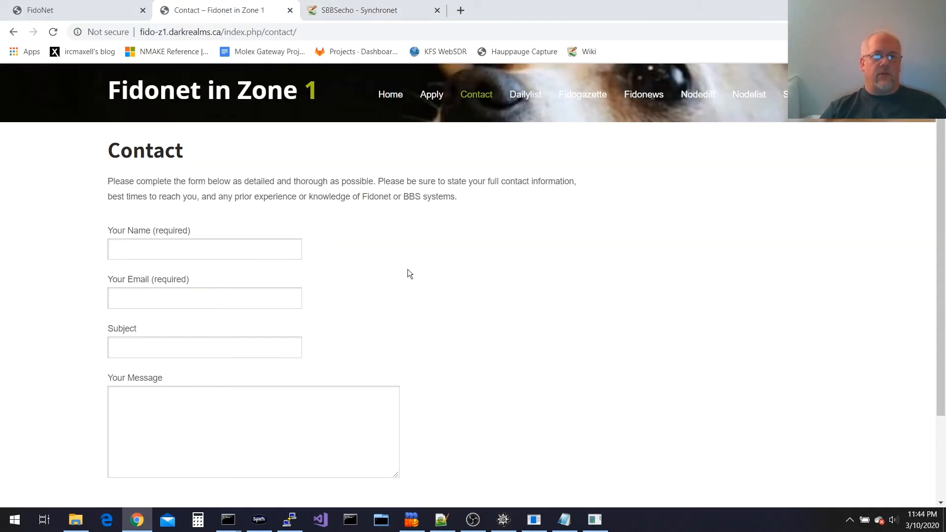
click(399, 99)
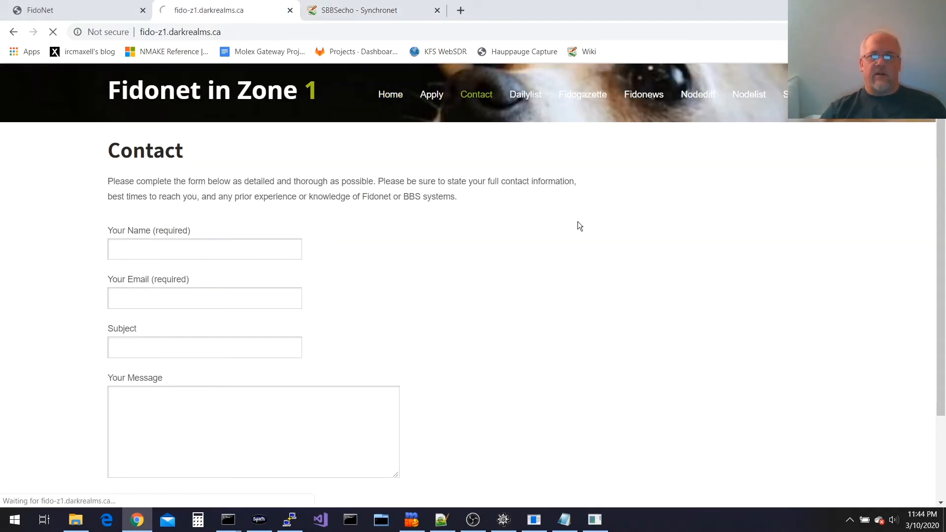
click(478, 37)
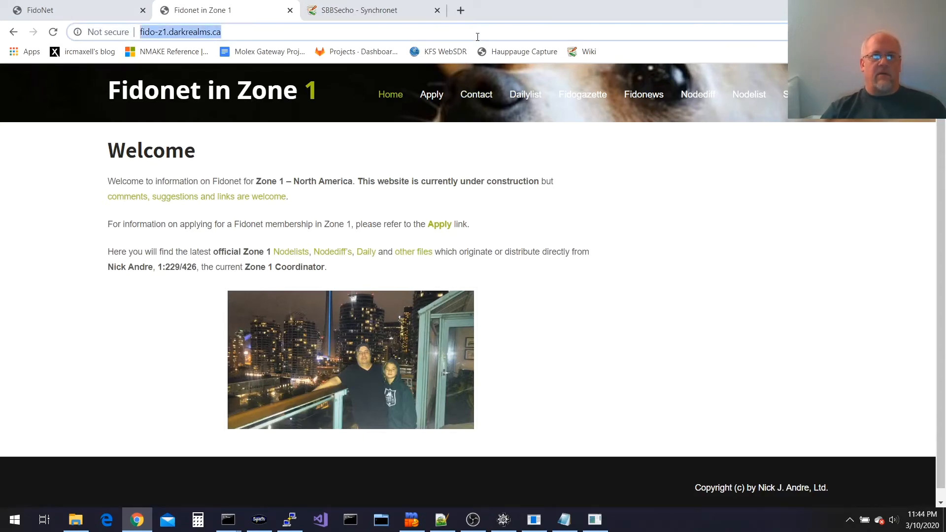
text(b)
key(BackSpace)
key(BackSpace)
text(fido)
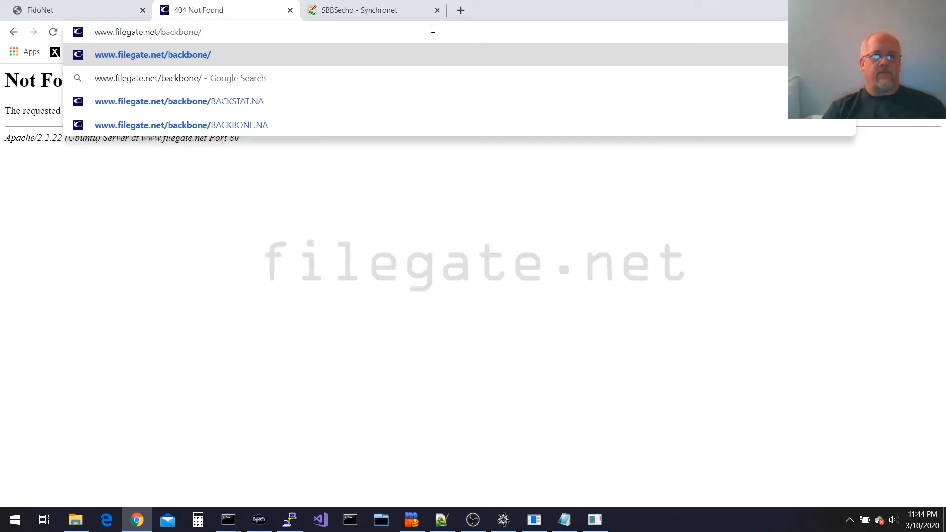
key(Return)
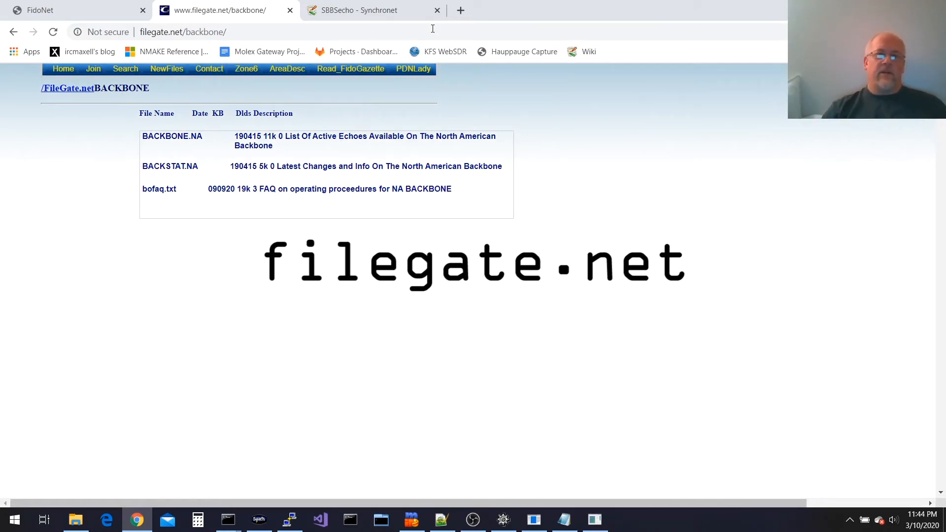
Save the BACKBONE.NA echo list into the Downloads folder
click(180, 141)
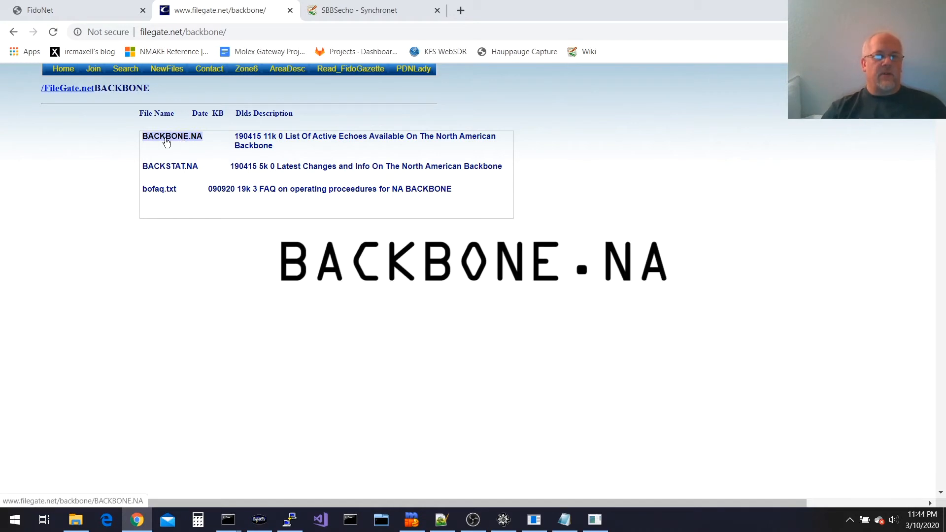
right_click(170, 142)
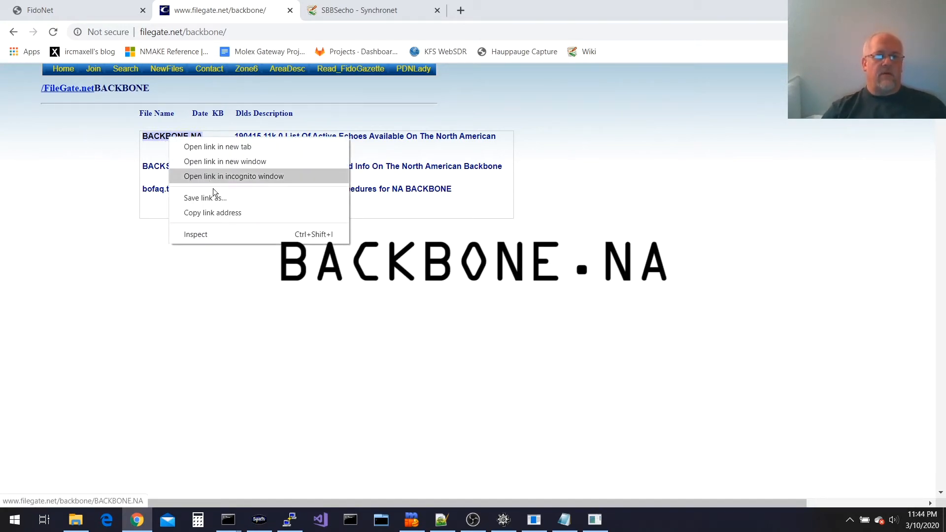
click(220, 198)
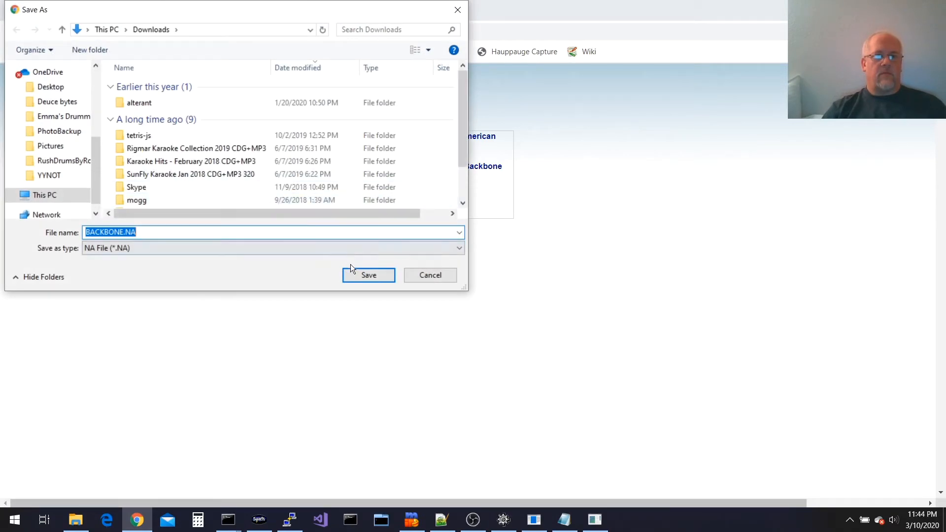
click(362, 276)
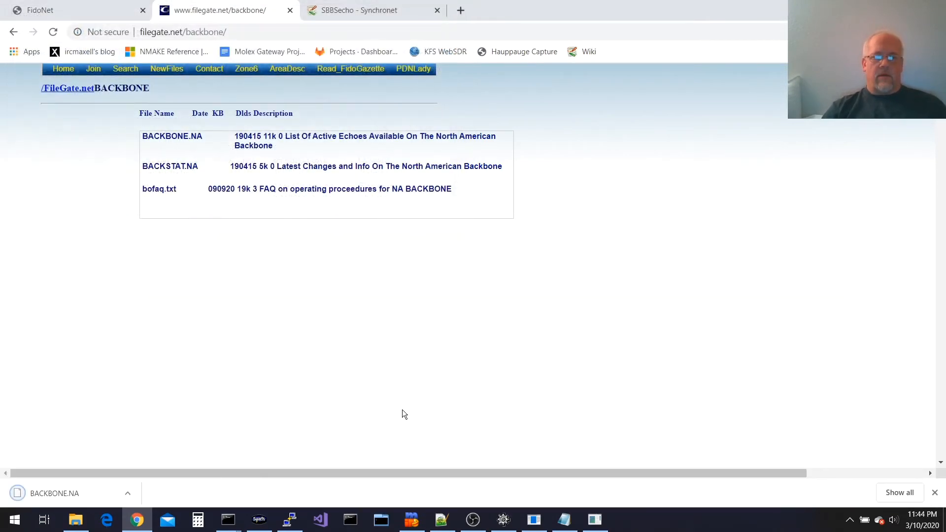
Start importing areas as a FidoNet EchoList (backbone.na), then cancel and switch to the Control Panel
click(534, 519)
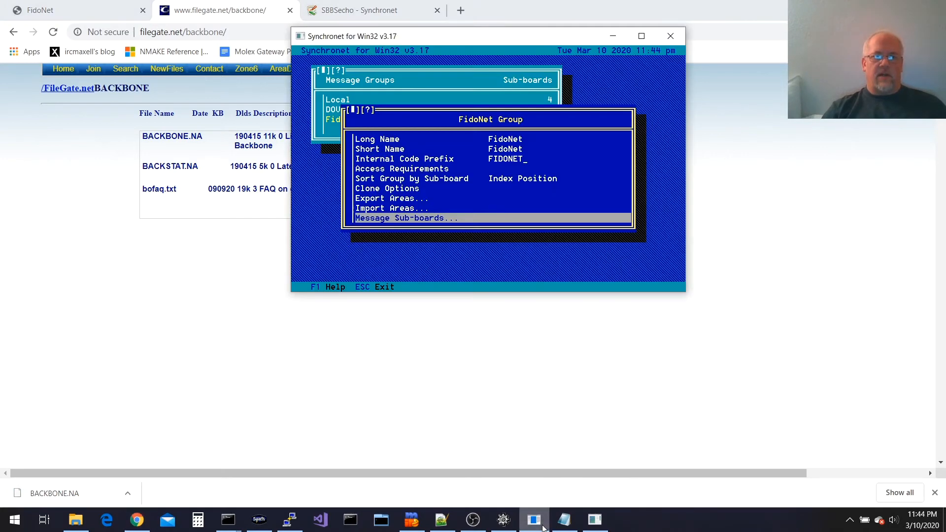
key(Up)
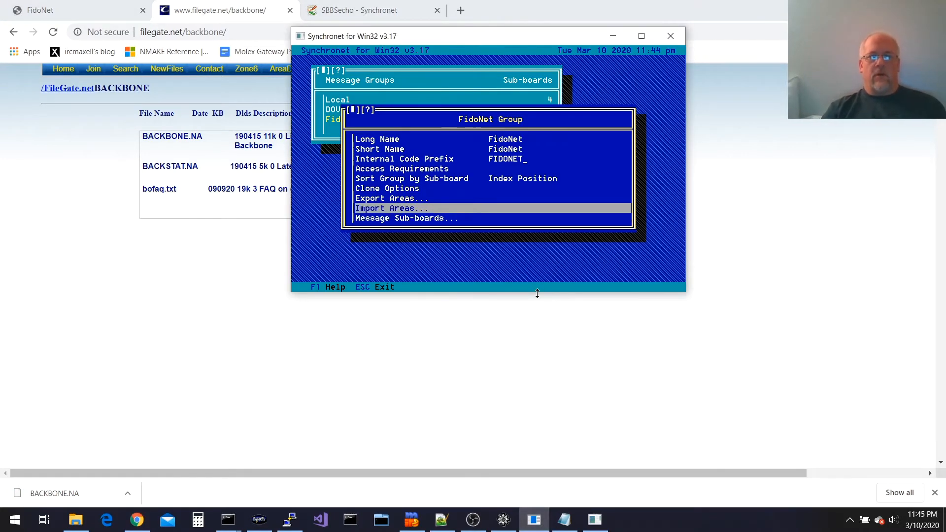
key(Return)
key(Down)
key(Down)
key(Down)
key(Down)
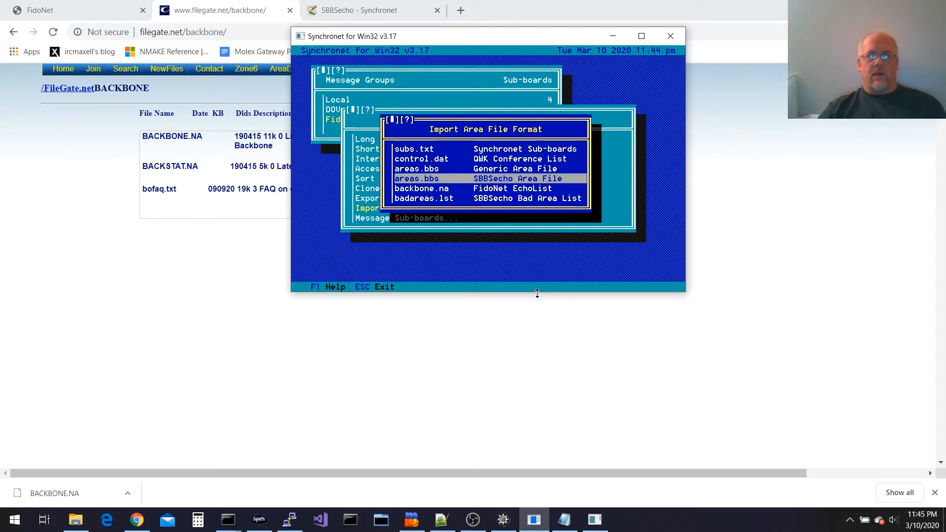
key(Return)
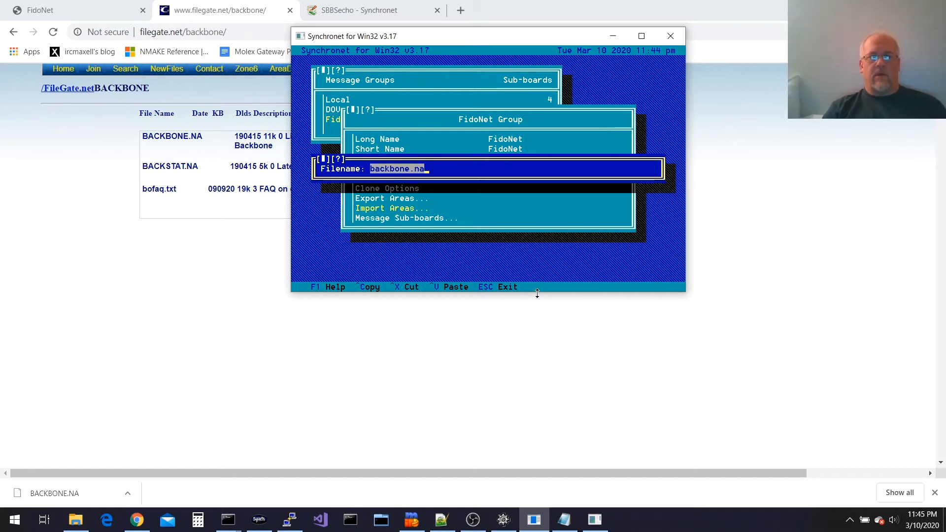
key(Home)
text(c:\)
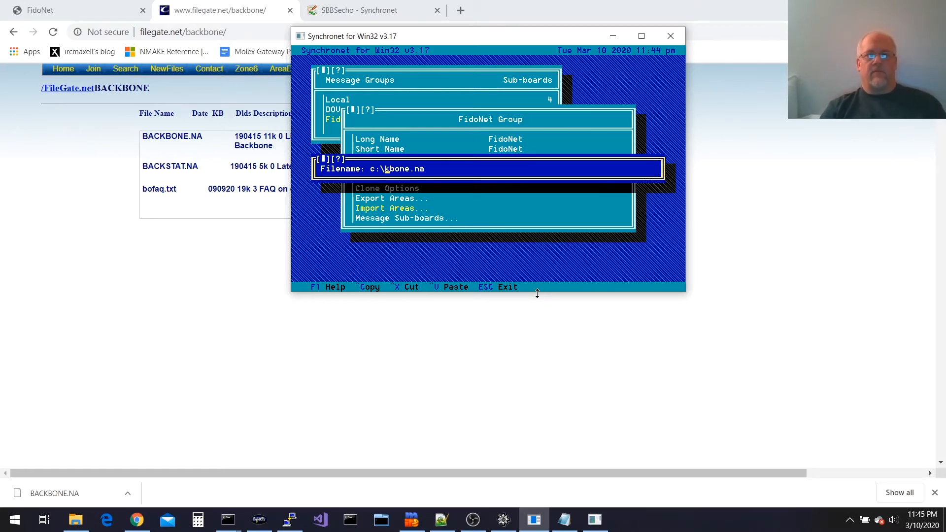
key(Escape)
key(Escape)
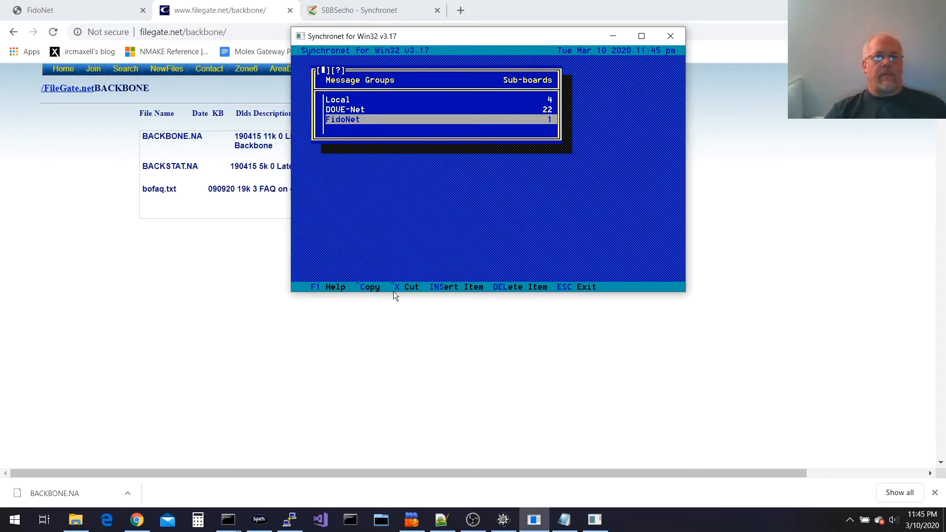
click(153, 259)
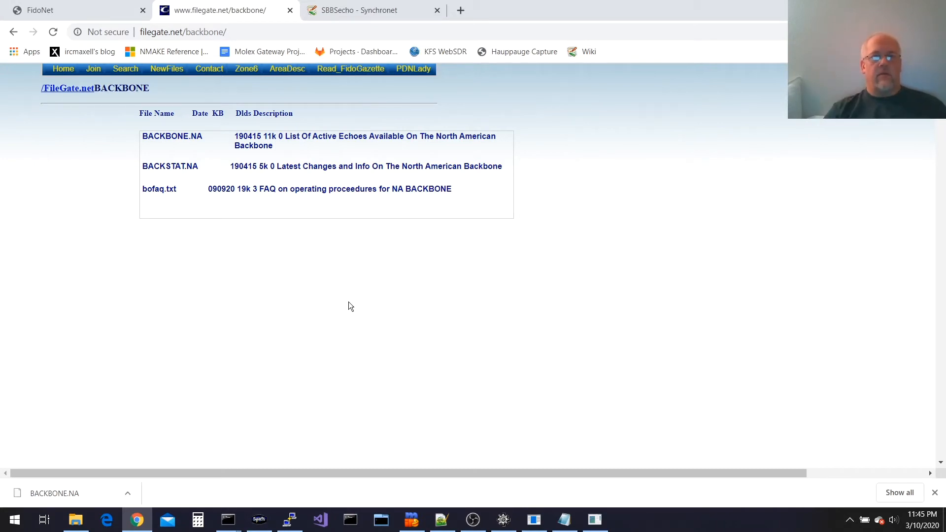
key(alt+Tab)
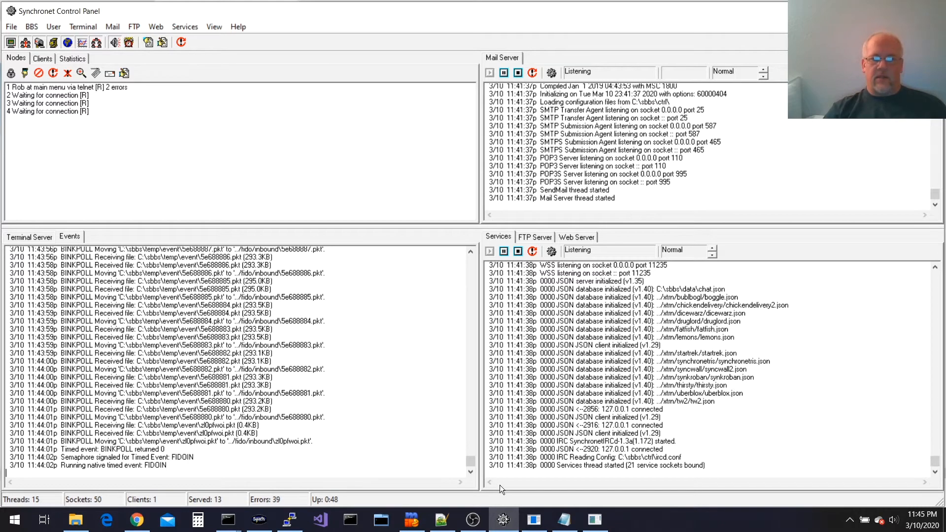
Maximize the sbbsecho console, pause and resume its import output, then bring up FidoNet Config
click(596, 530)
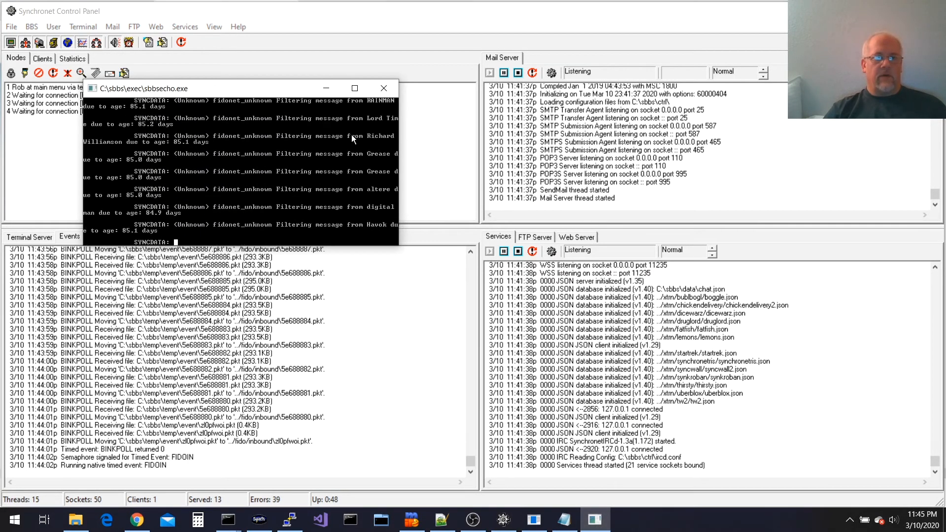
key(super+Up)
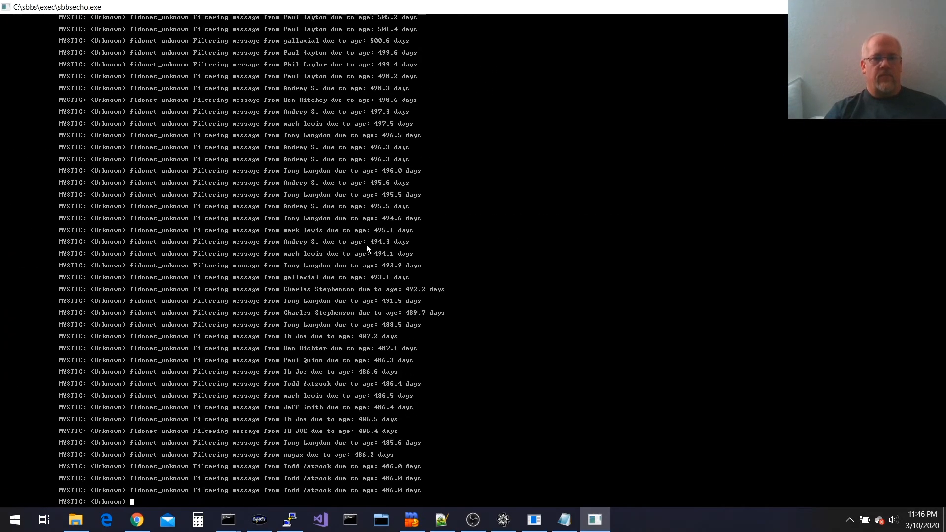
click(332, 198)
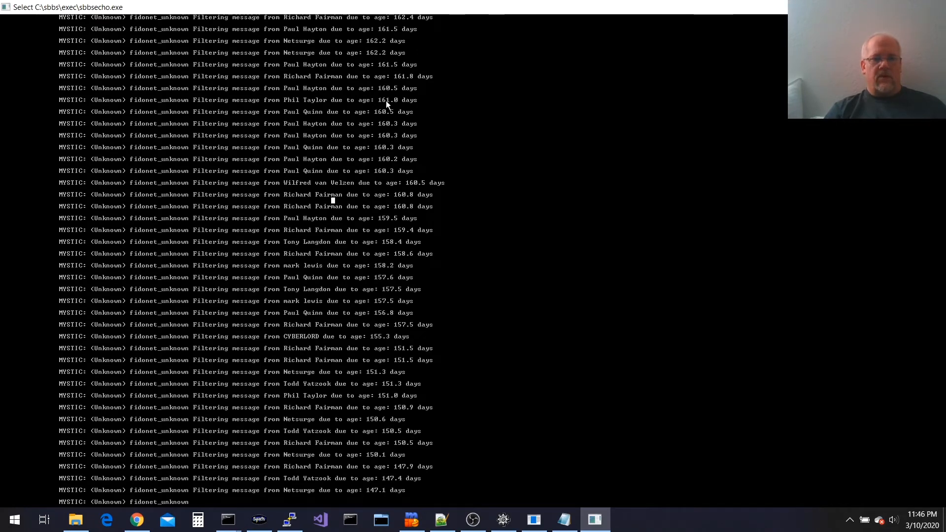
right_click(390, 347)
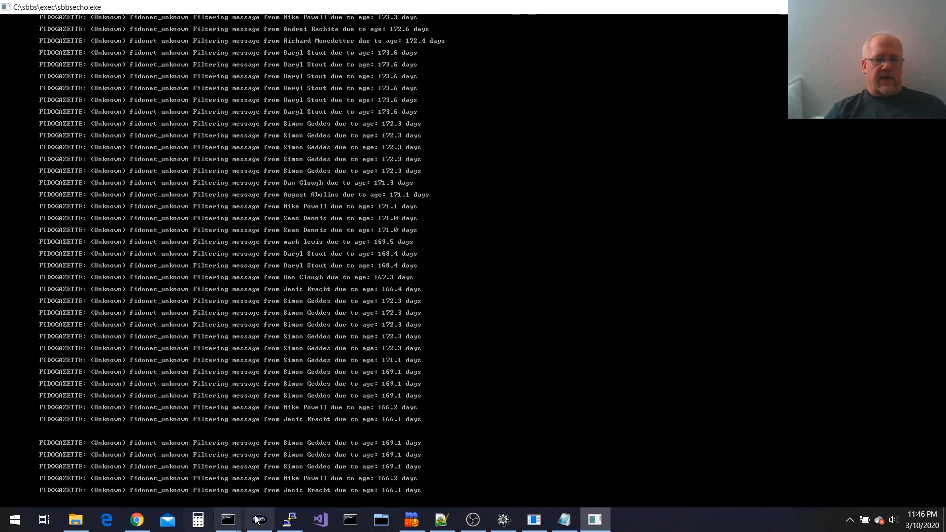
mouse_move(228, 519)
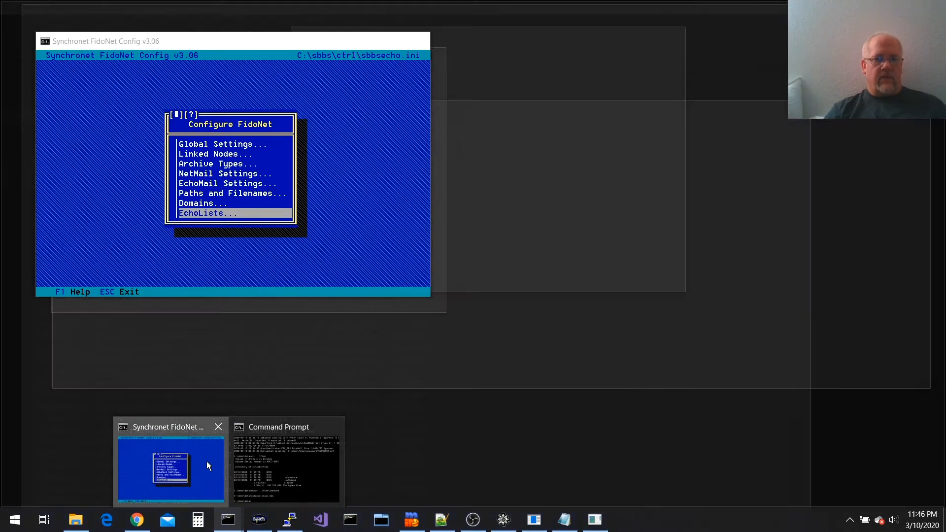
click(206, 462)
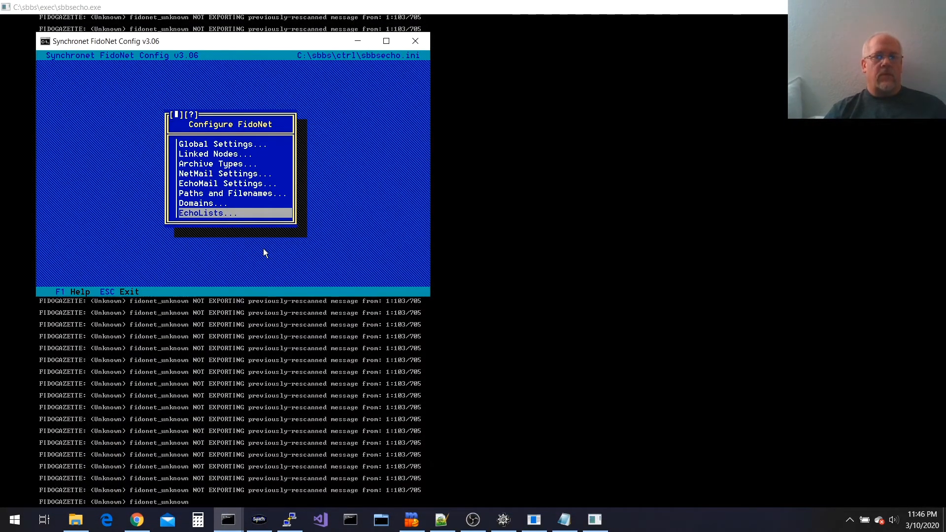
Check the 60-day Maximum Age of Imported EchoMail setting, then switch to SyncTERM
key(Up)
key(Up)
key(Up)
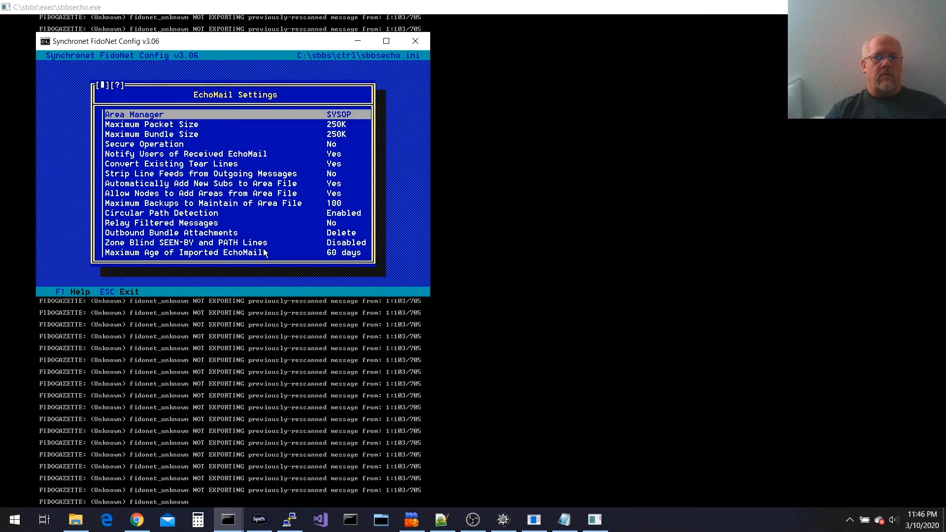
click(264, 252)
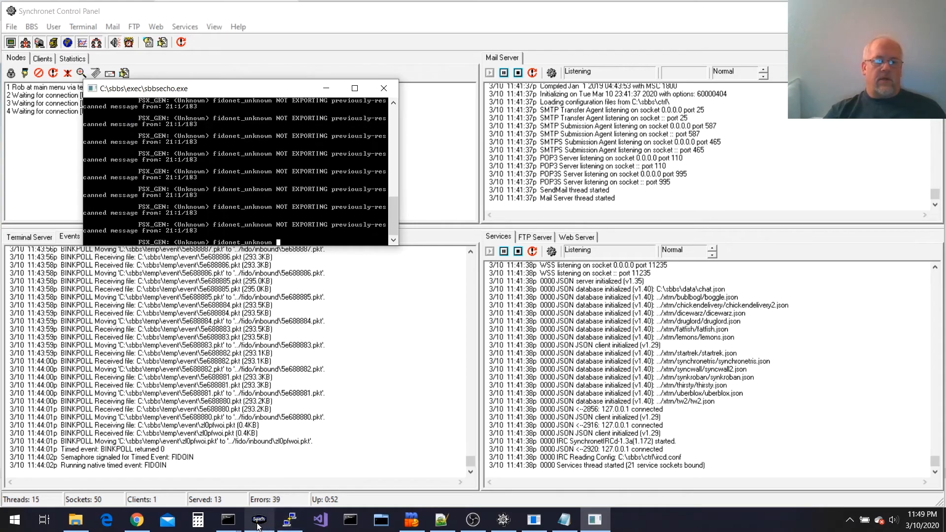
click(260, 520)
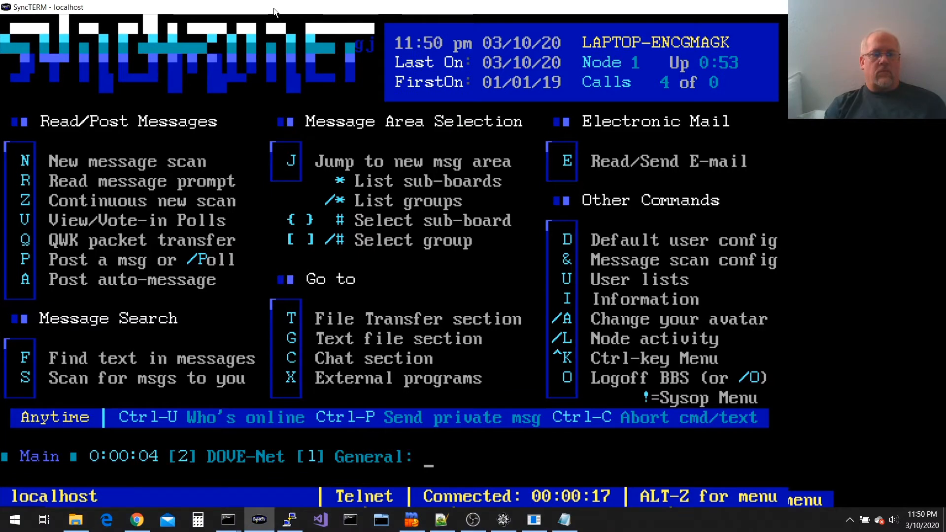
Switch to the FidoNet group's Unknown sub-board and page through several of its 7597 messages
key(bracketright)
key(asterisk)
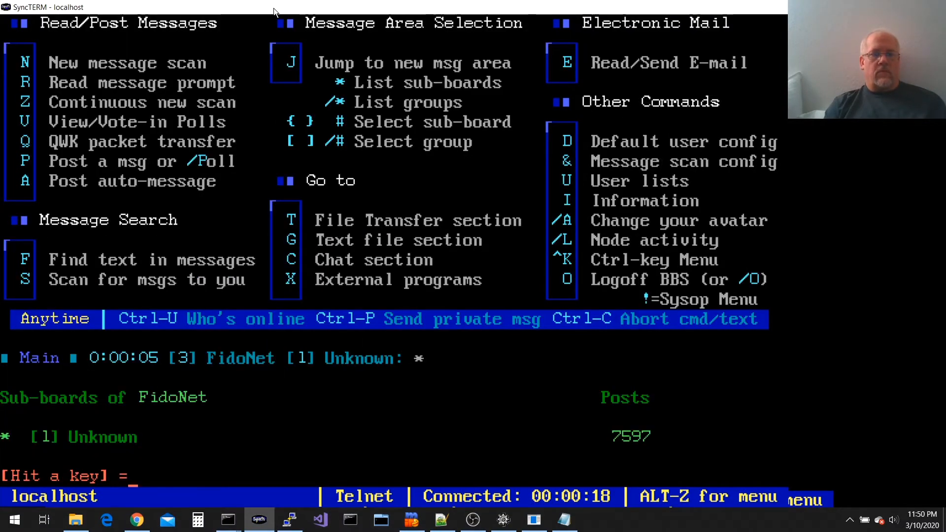
key(Return)
key(r)
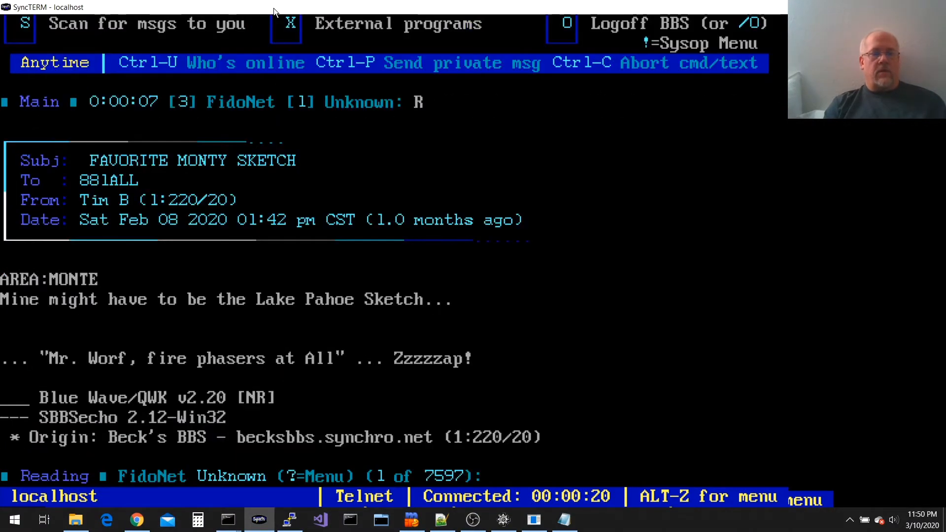
key(Return)
key(Return)
key(Return)
key(Return)
key(Return)
key(Return)
key(Return)
key(Return)
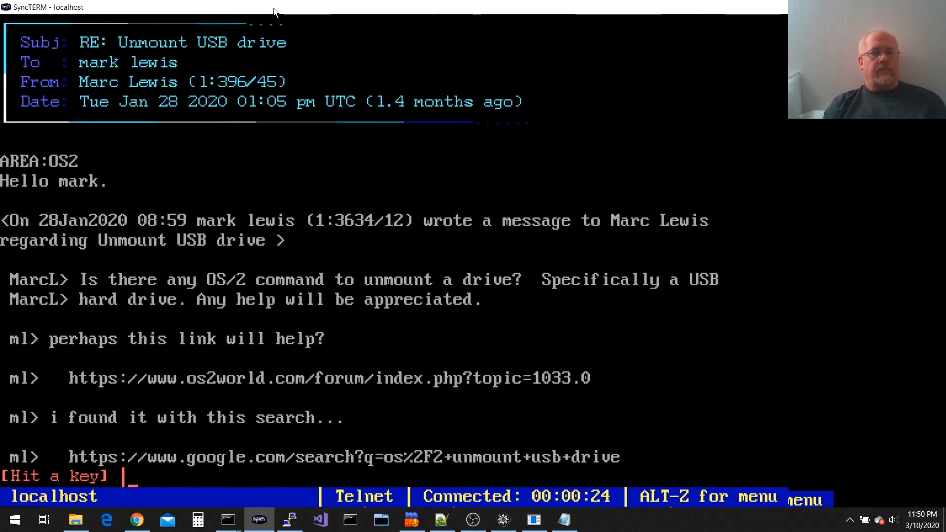
key(Return)
key(Return)
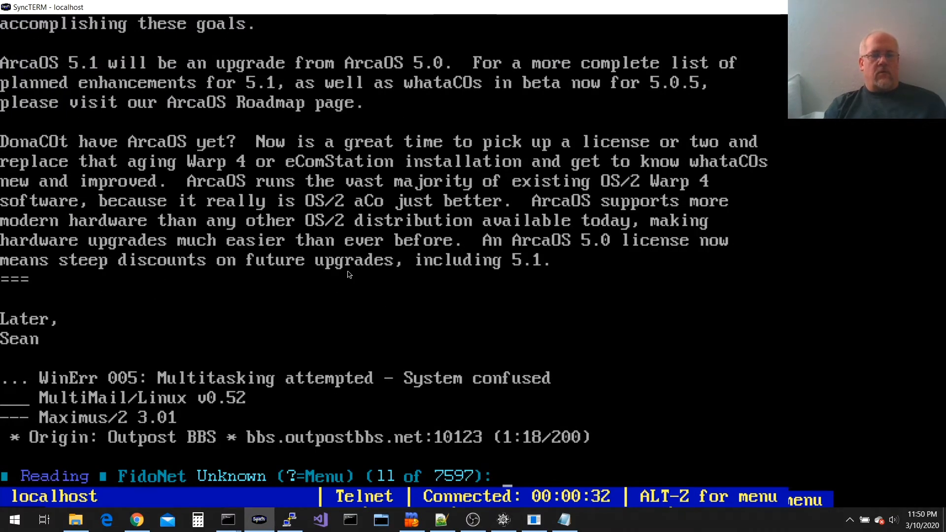
key(q)
key(asterisk)
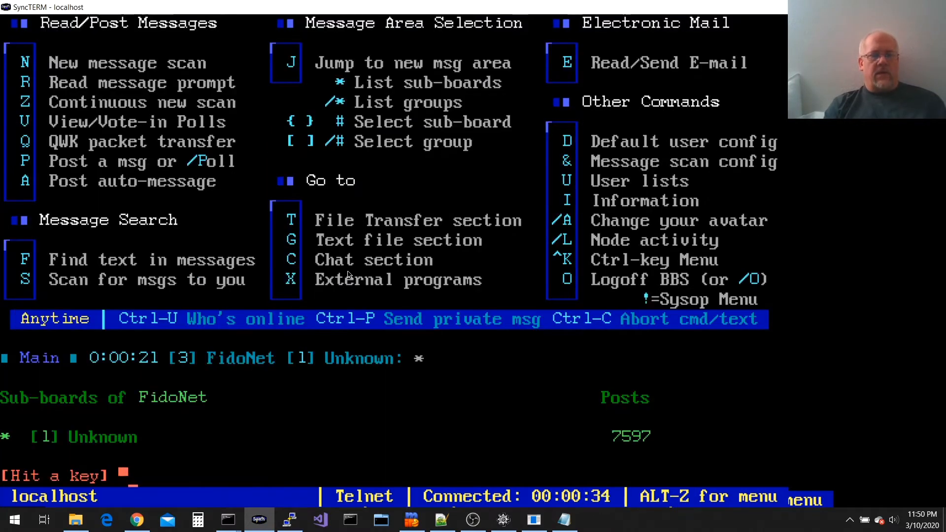
key(Return)
key(r)
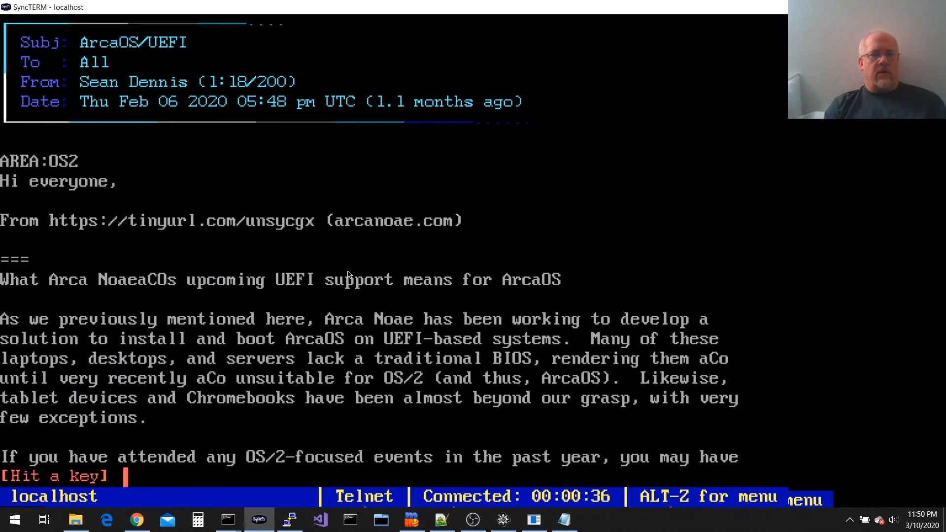
key(Return)
List the bad* files in C:\sbbs\data and display the echo tags in badareas.lst
key(q)
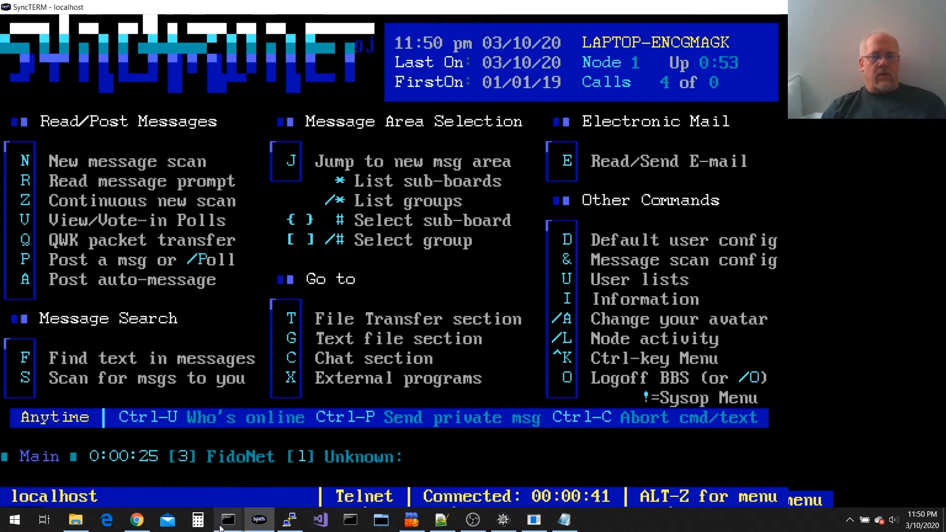
mouse_move(223, 527)
click(269, 459)
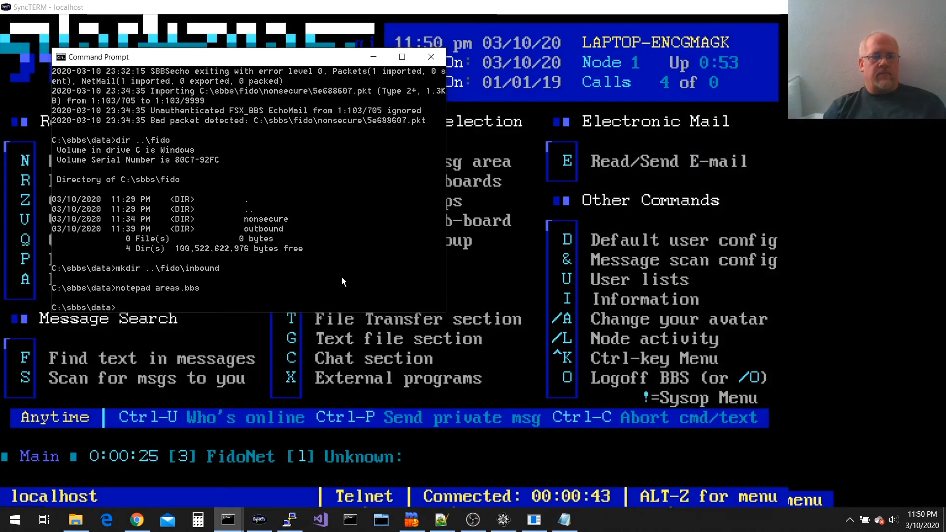
text(dir bad*)
key(Return)
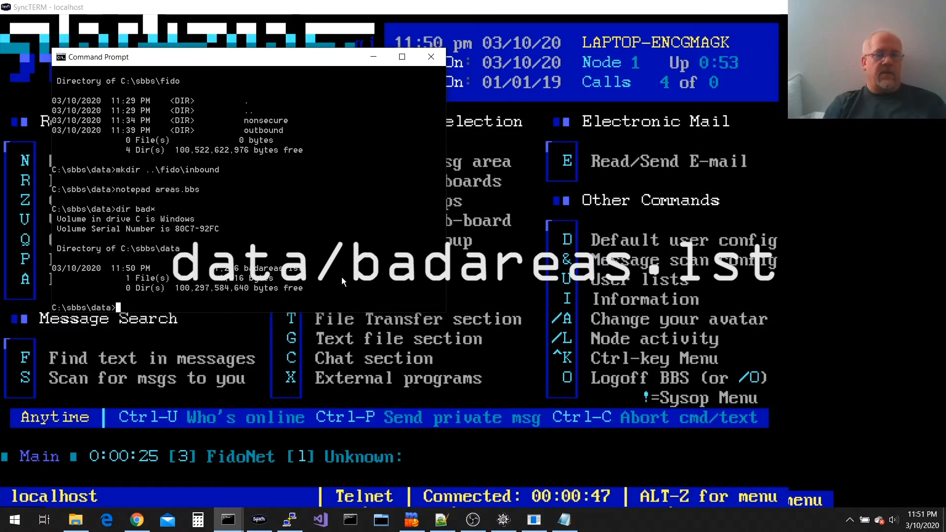
text(type badar)
key(Tab)
key(Return)
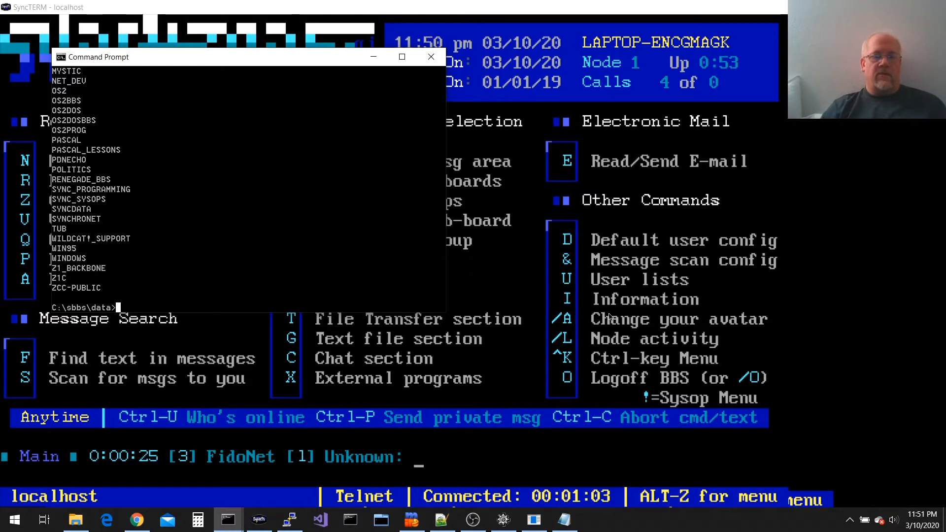
Import the 32 areas from ../data/badareas.lst into the FidoNet group as an SBBSecho bad area list
click(534, 520)
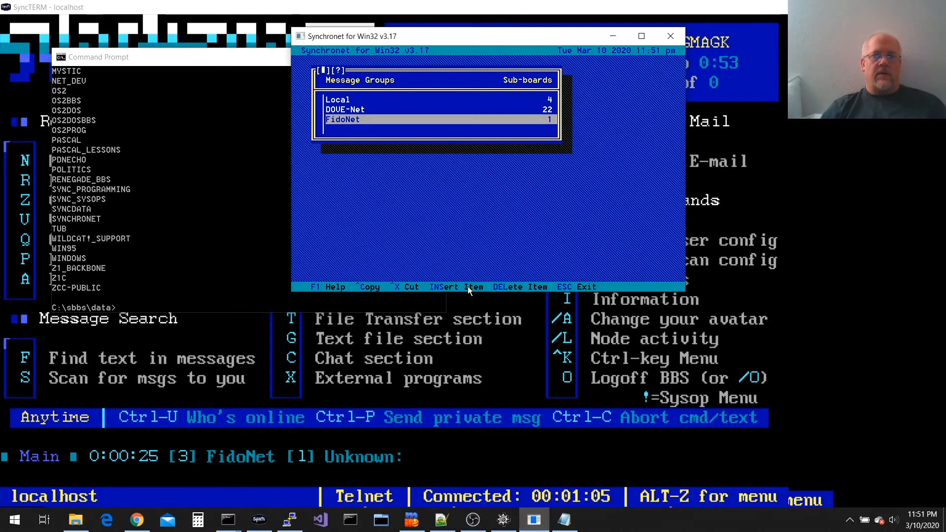
key(Return)
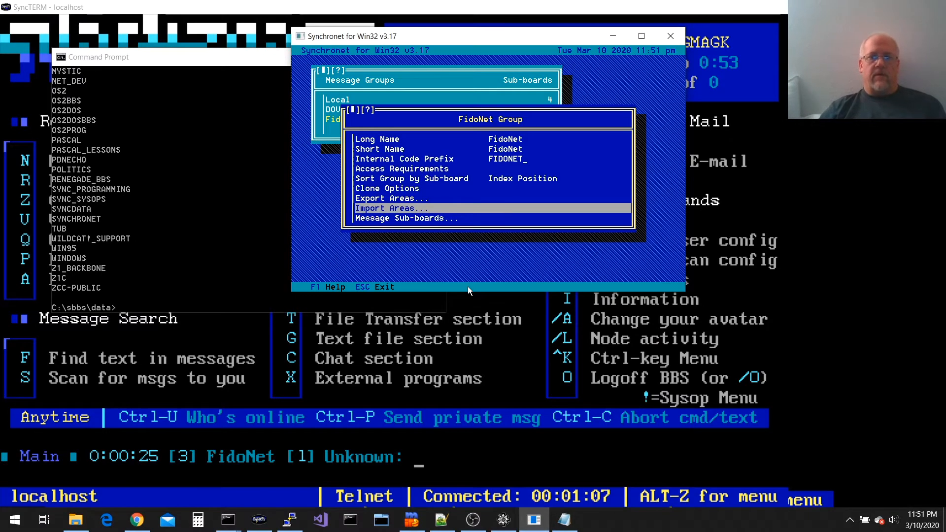
key(Return)
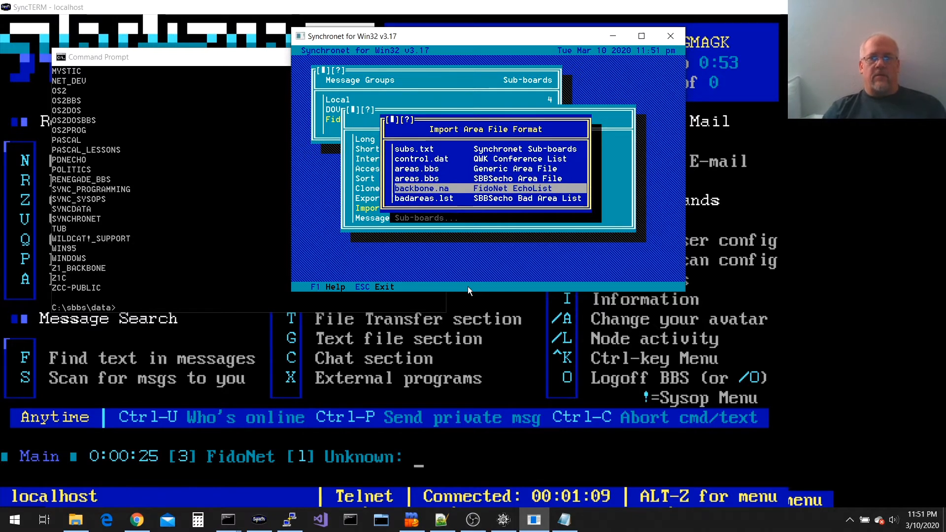
key(Down)
key(Return)
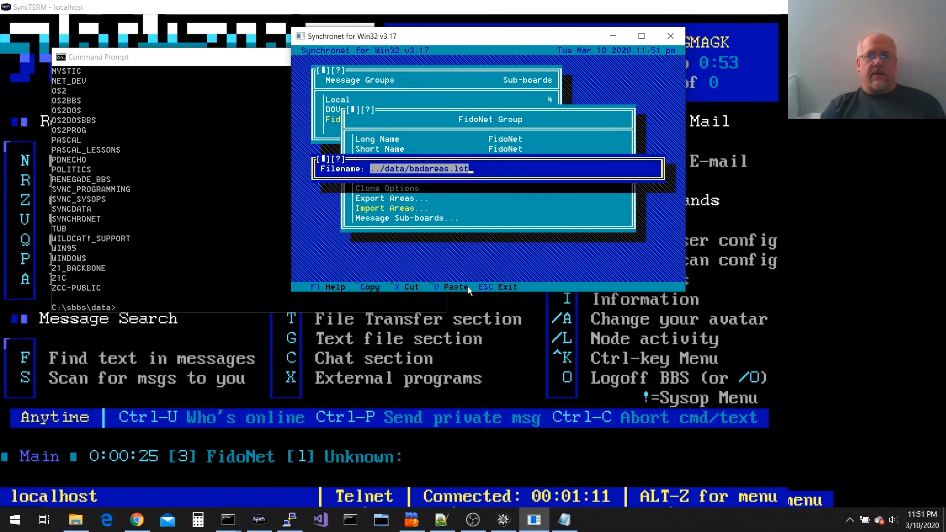
key(Return)
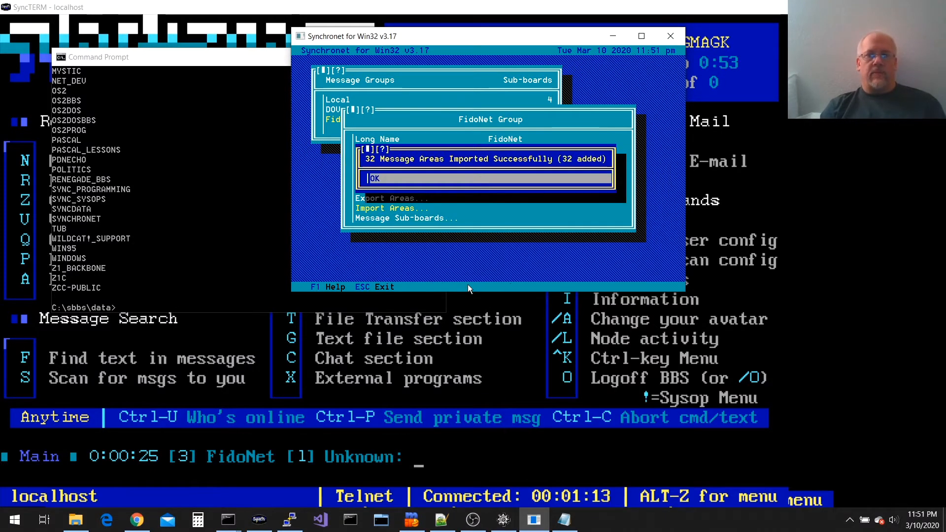
key(Return)
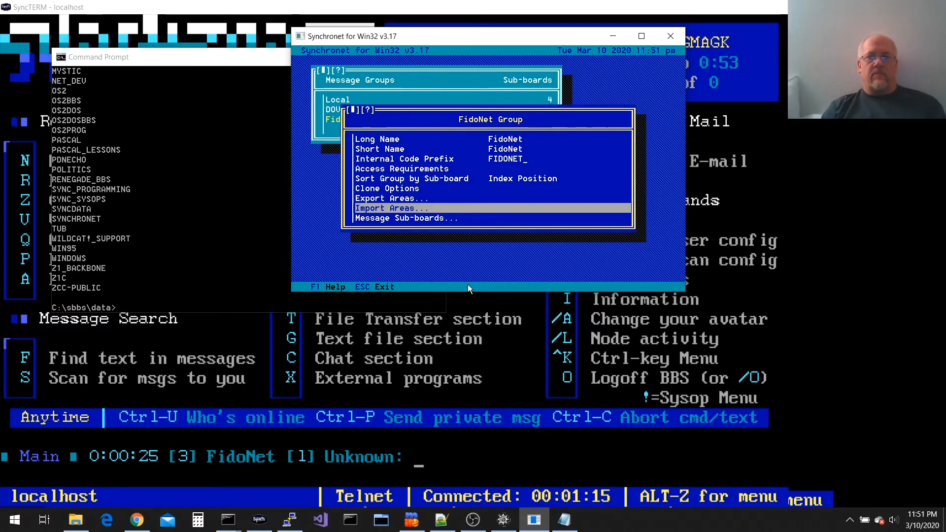
Review the group's 33 sub-boards, then leave the group and save the changes
key(Down)
key(Return)
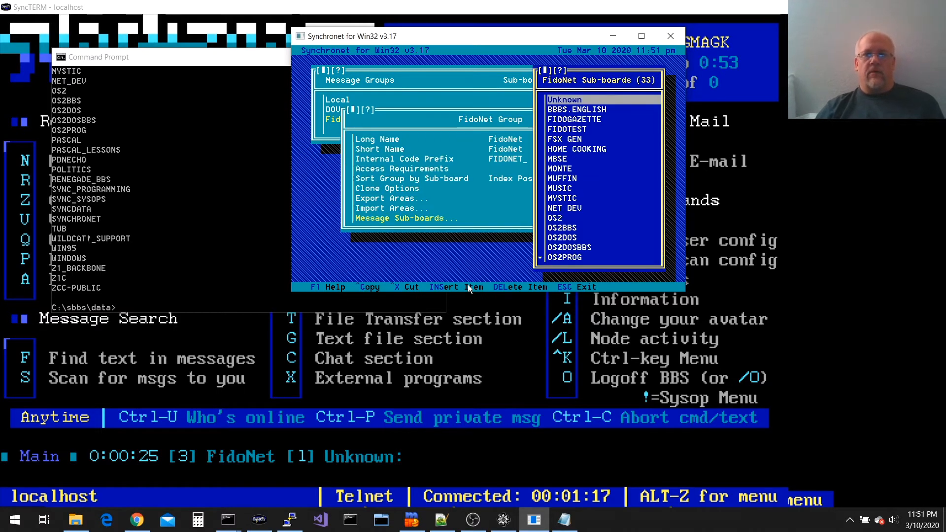
key(Down)
key(Down)
key(Down)
key(Down)
key(Down)
key(Down)
key(Down)
key(Down)
key(Down)
key(Down)
key(Down)
key(Down)
key(Down)
key(Down)
key(Down)
key(Down)
key(Down)
key(Down)
key(Down)
key(Down)
key(Down)
key(Down)
key(Down)
key(Down)
key(Down)
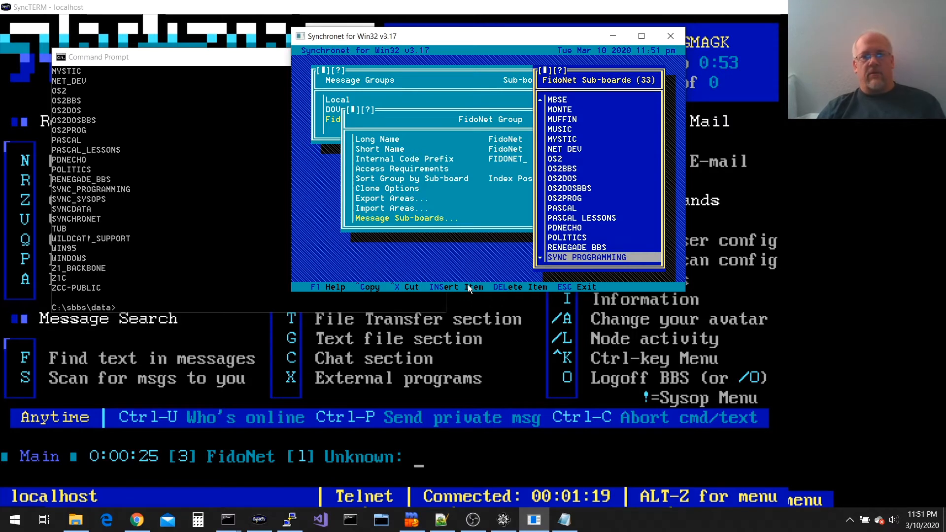
key(Up)
key(Up)
key(Up)
key(Up)
key(Up)
key(Up)
key(Up)
key(Up)
key(Up)
key(Up)
key(Up)
key(Up)
key(Up)
key(Up)
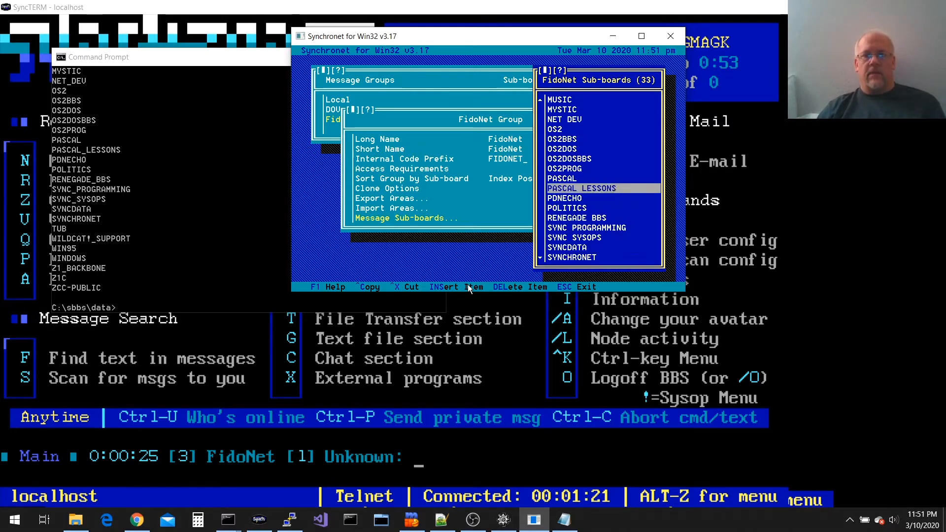
key(Escape)
key(Escape)
key(Escape)
key(Return)
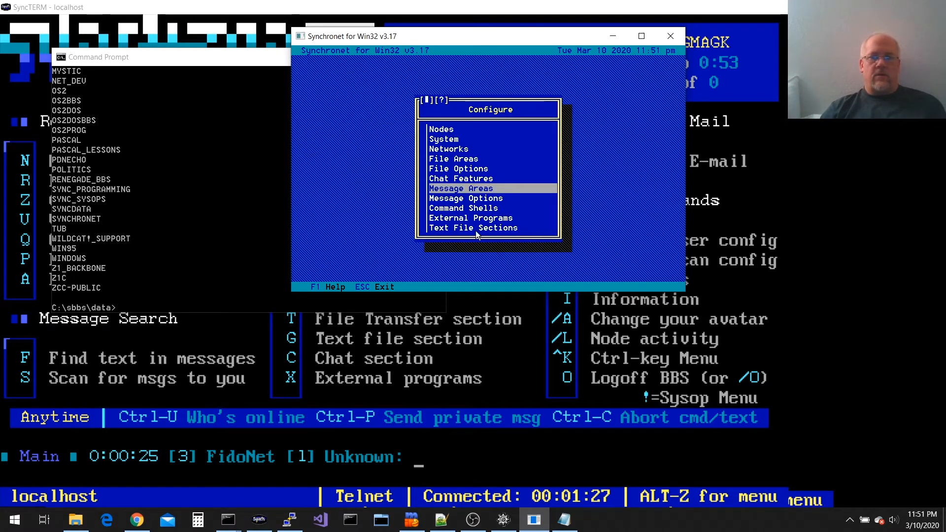
Show sbbsecho's options by running ..\exec\sbbsecho -? after a bare sbbsecho fails
click(217, 59)
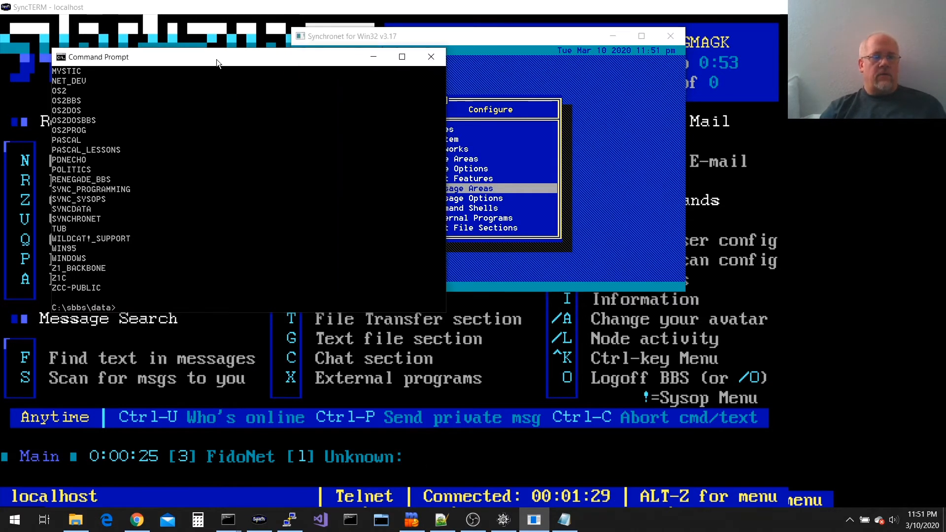
text(sbbsecho)
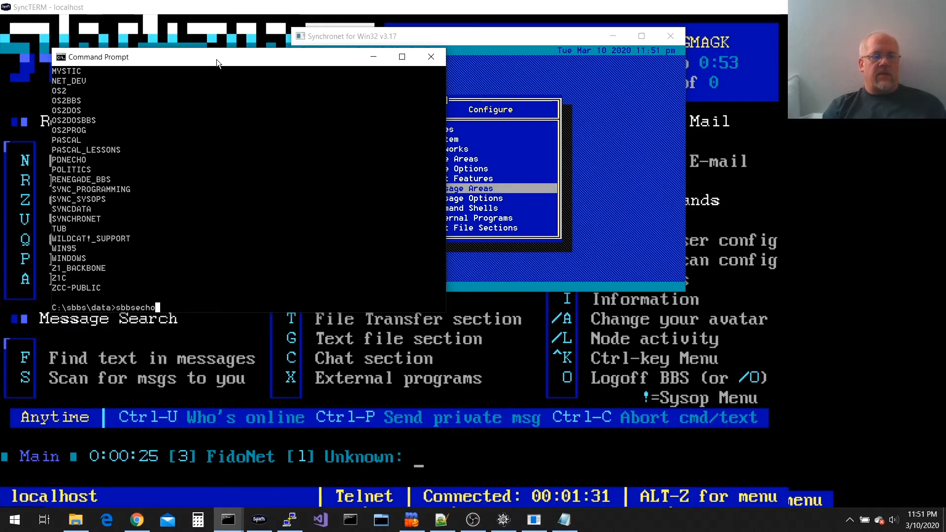
key(Return)
text(..\exec\sb)
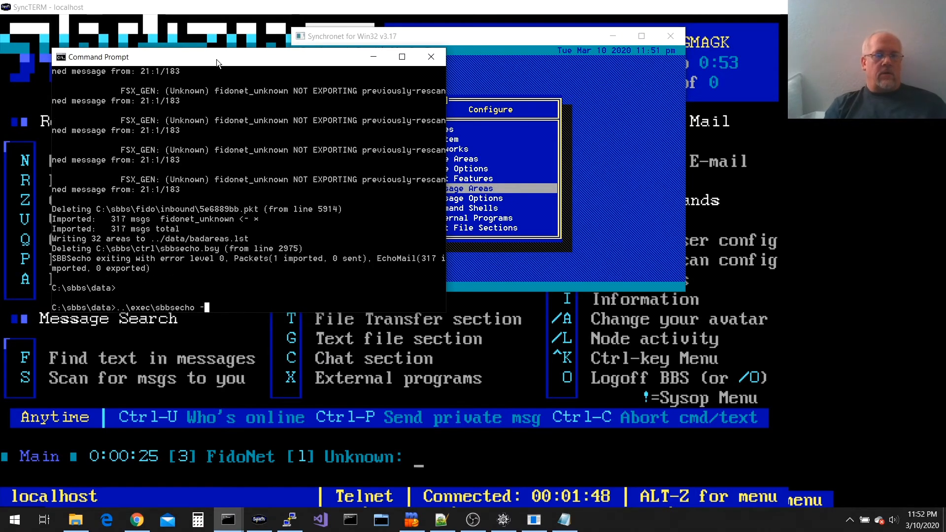
text(?)
key(Return)
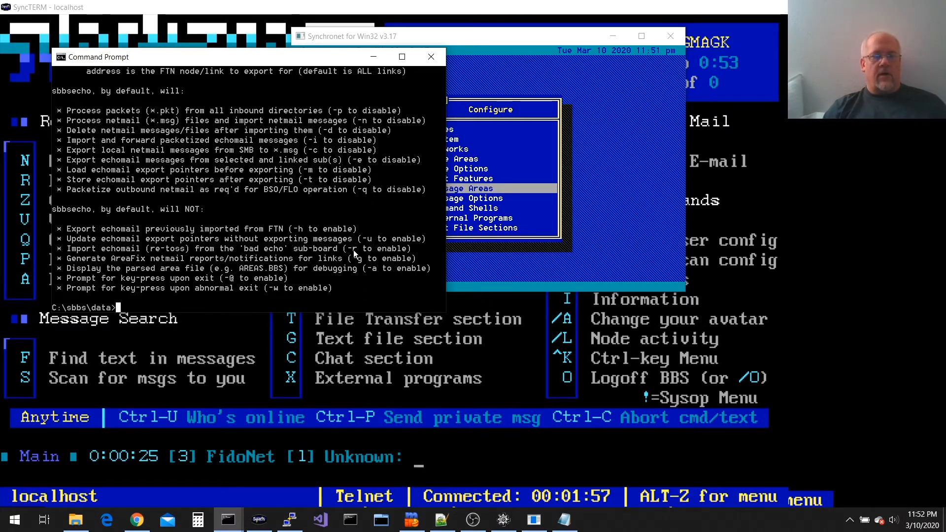
Run ..\exec\sbbsecho -r to re-toss the bad echomail, then return to the BBS main menu
key(Up)
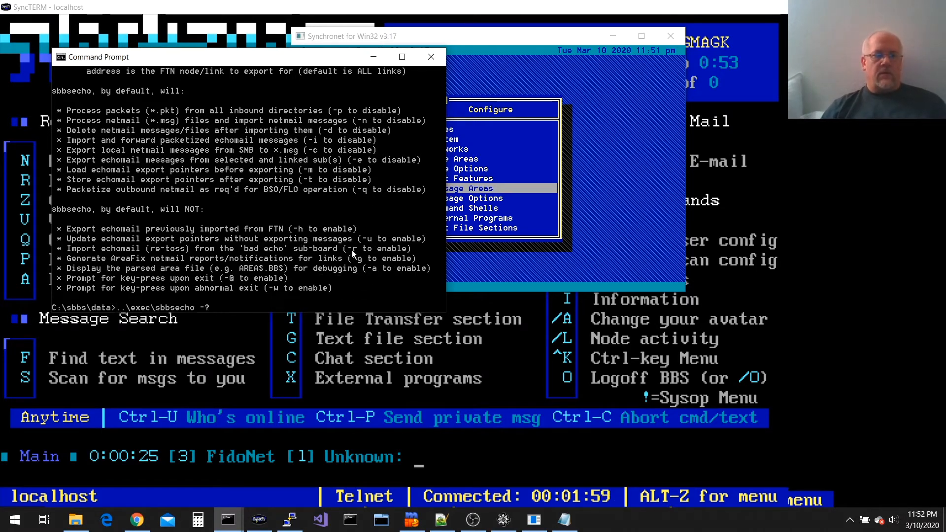
key(BackSpace)
text(r)
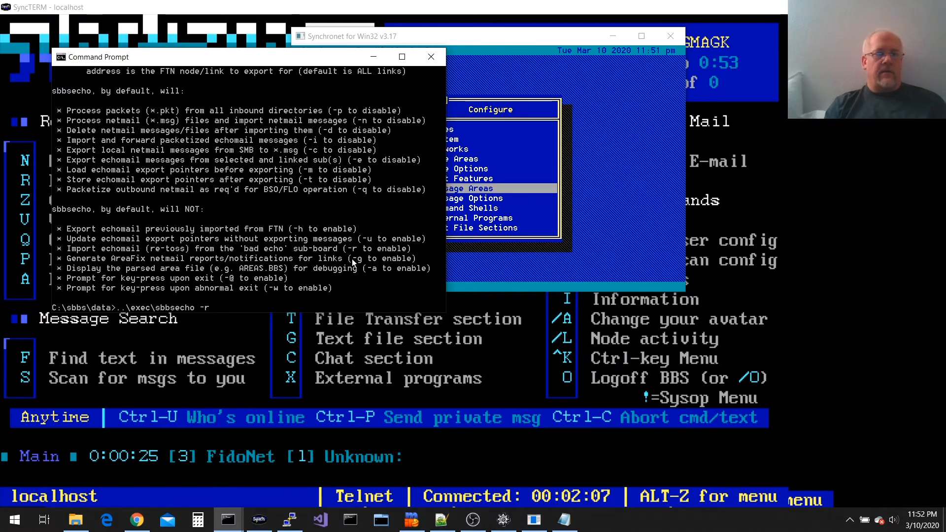
key(Return)
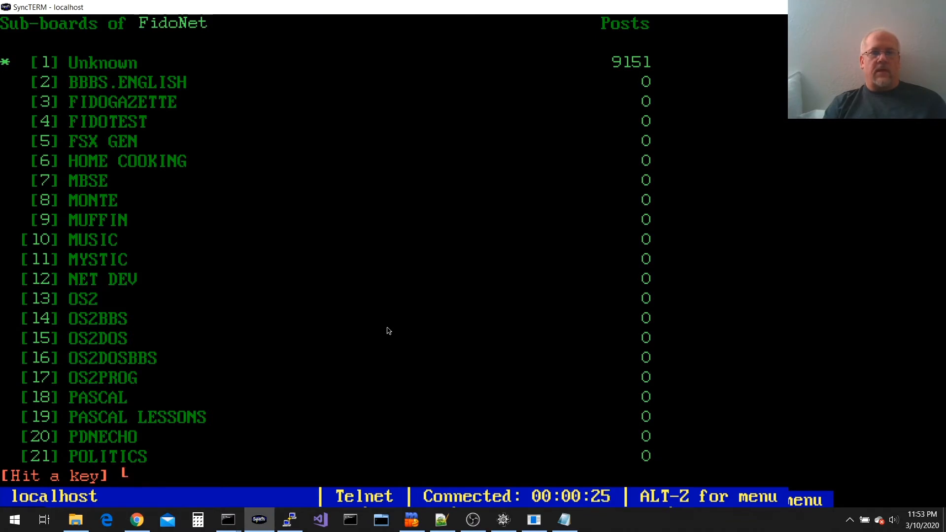
key(Return)
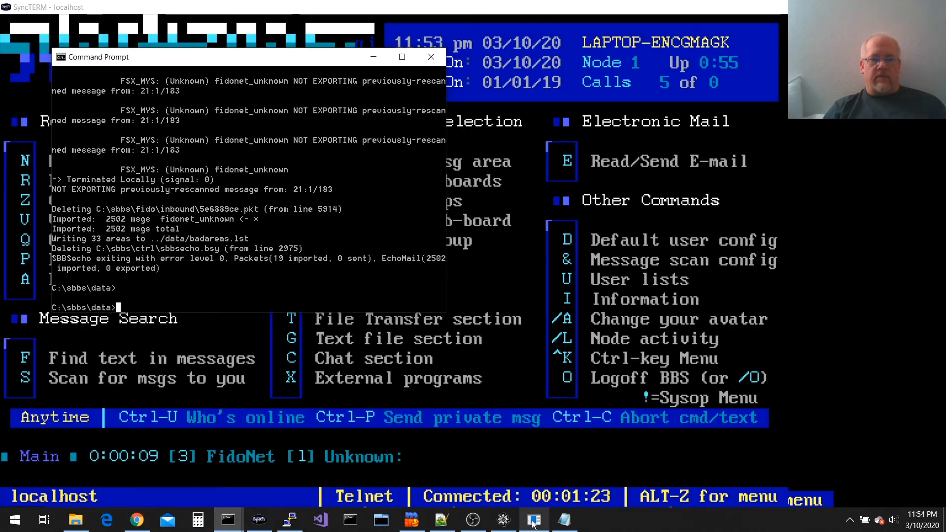
Clear the 60-day Maximum Age of Imported EchoMail so it reads None
click(227, 521)
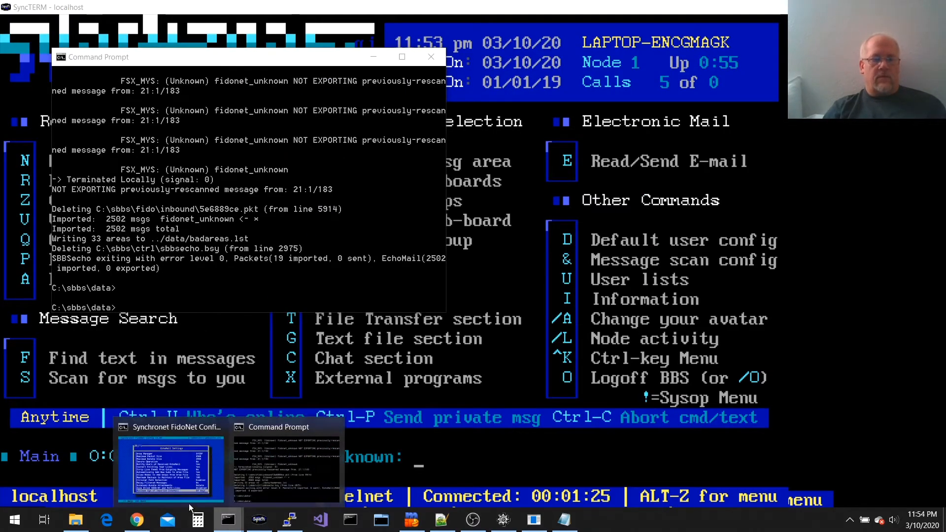
click(167, 462)
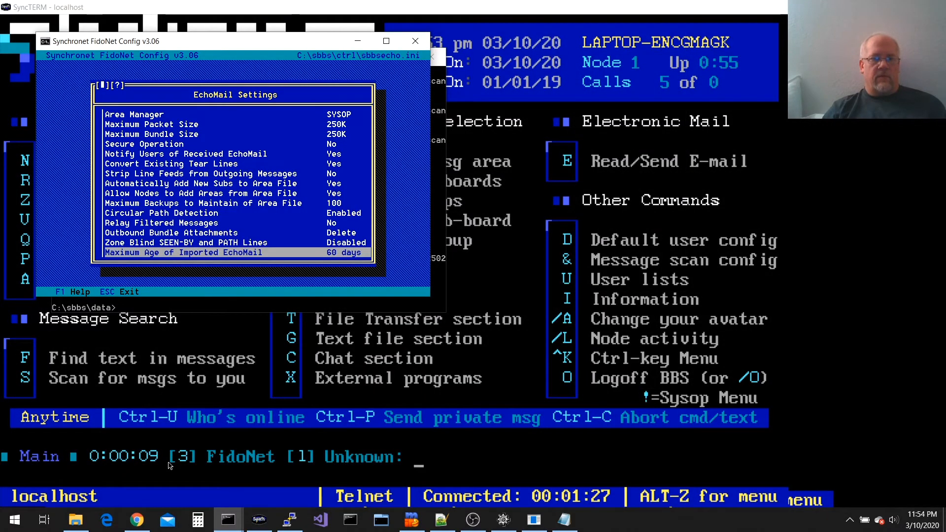
key(Return)
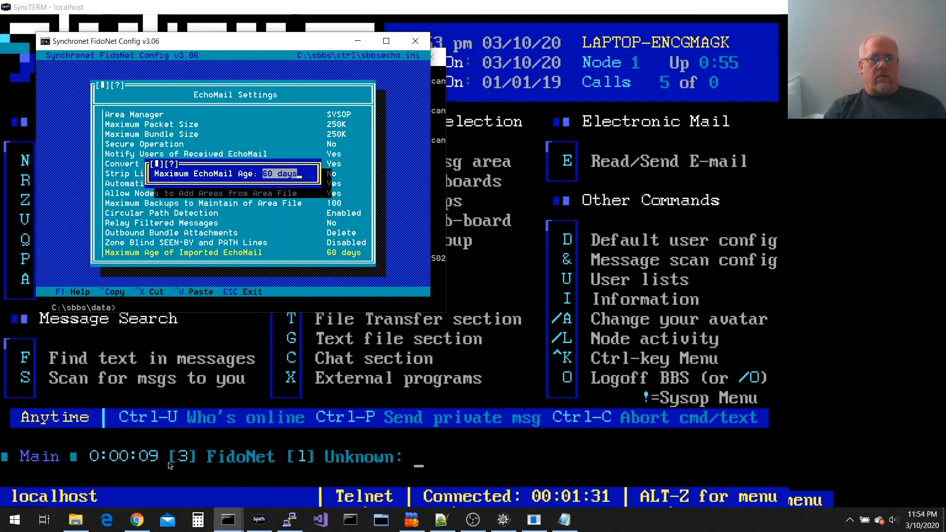
key(BackSpace)
key(Return)
Save the settings to sbbsecho.ini and exit the FidoNet configuration
key(Up)
key(Down)
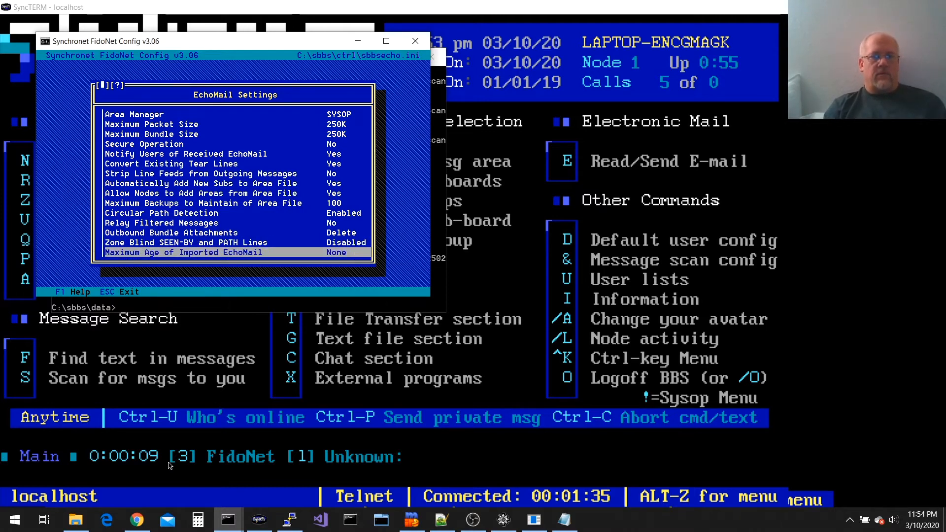
key(Escape)
key(Down)
key(Down)
key(Down)
key(Down)
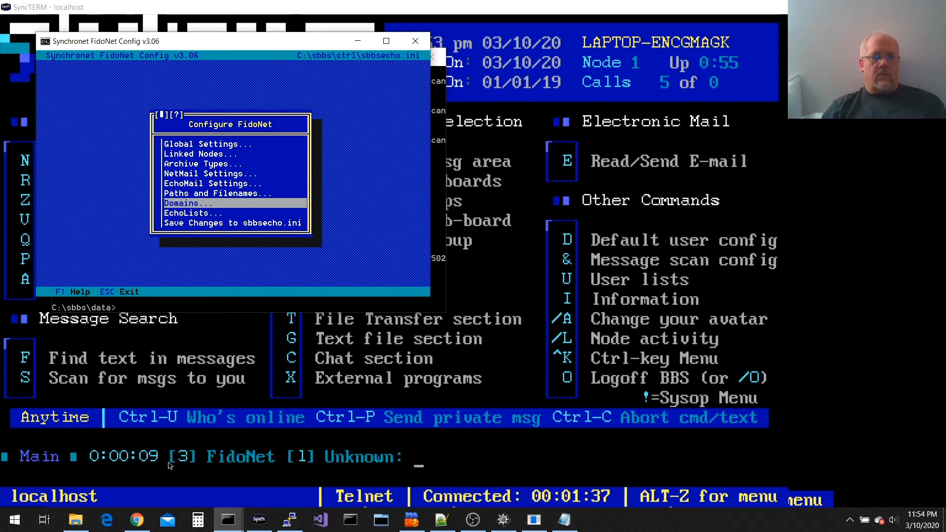
key(Return)
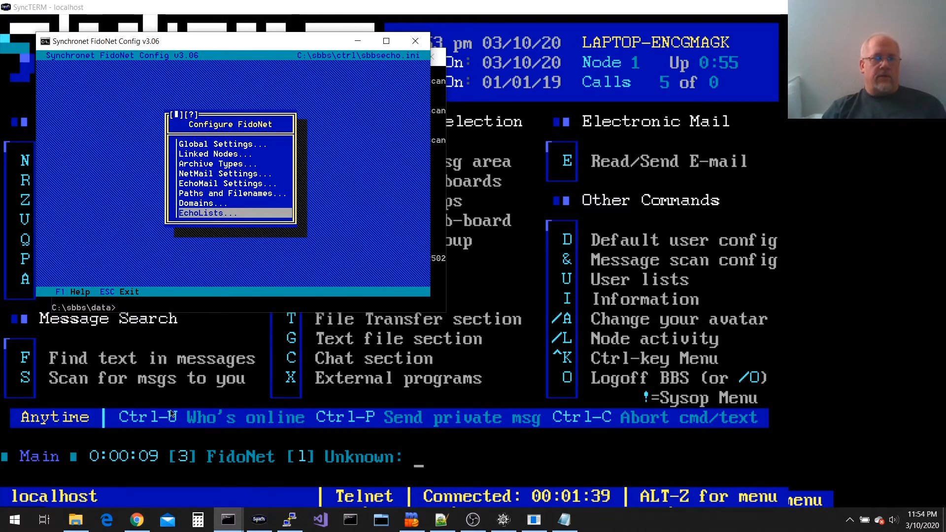
key(Escape)
key(alt+Tab)
key(Up)
key(Return)
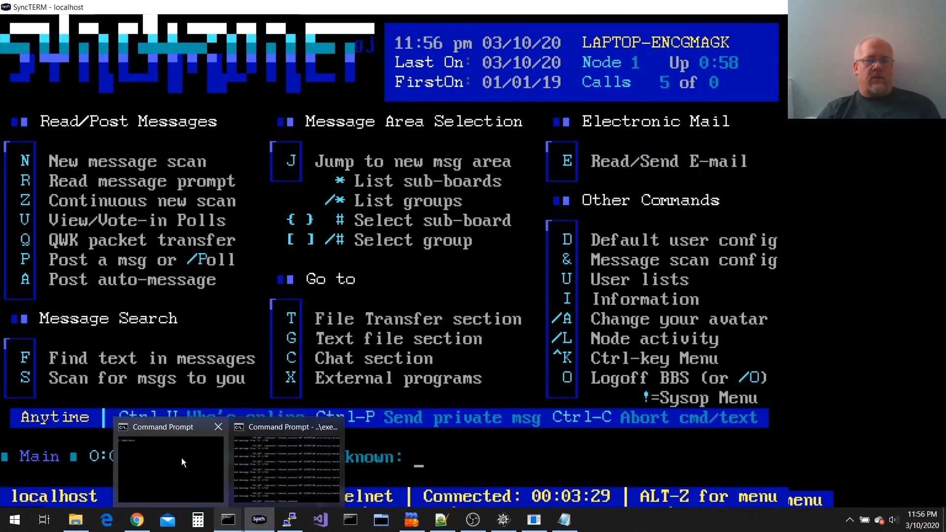
Display the contents of badareas.lst in the other Command Prompt window
click(181, 457)
text(type badareas.lst)
key(Return)
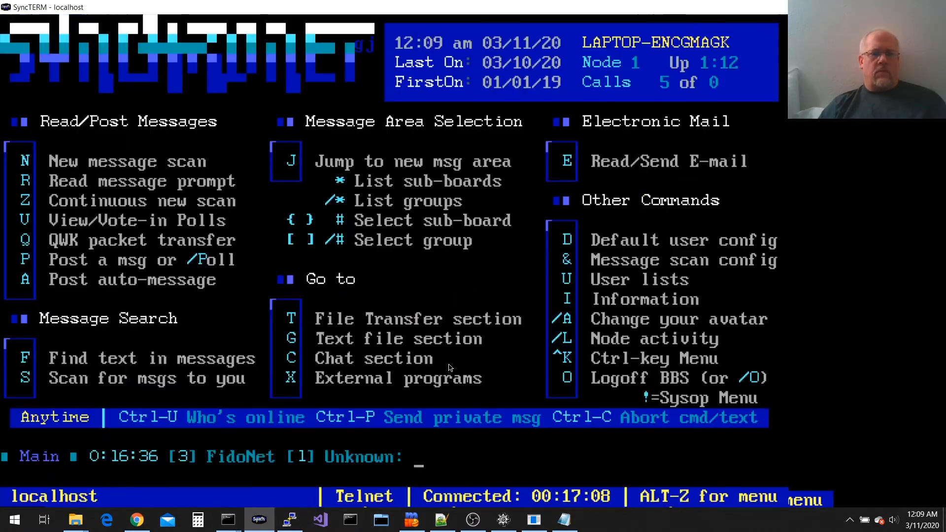
Read your e-mail starting at message 3, SBBSecho's Rescan Areas confirmation
key(e)
key(r)
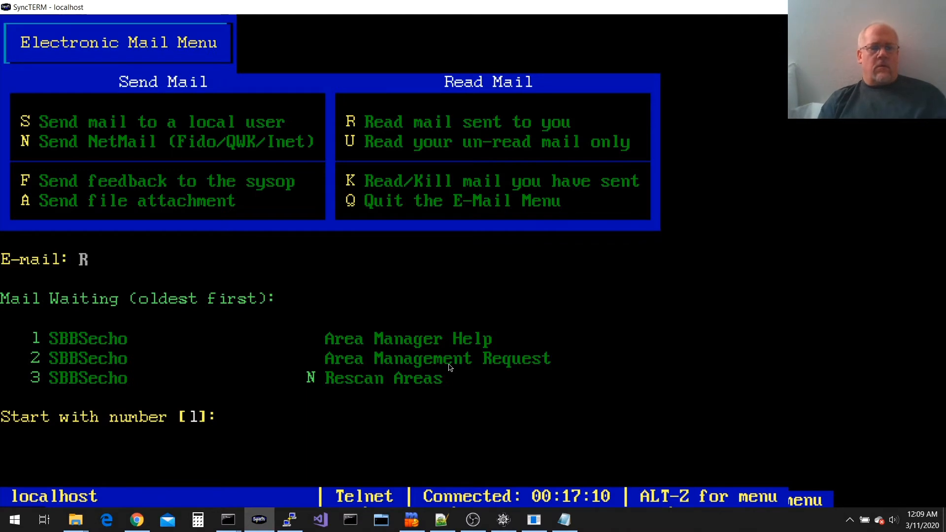
text(3)
key(Return)
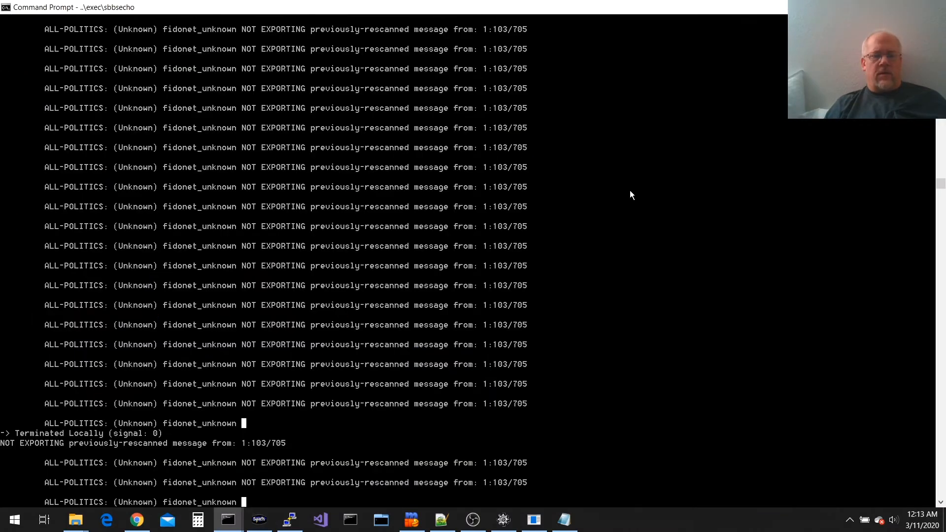
click(534, 518)
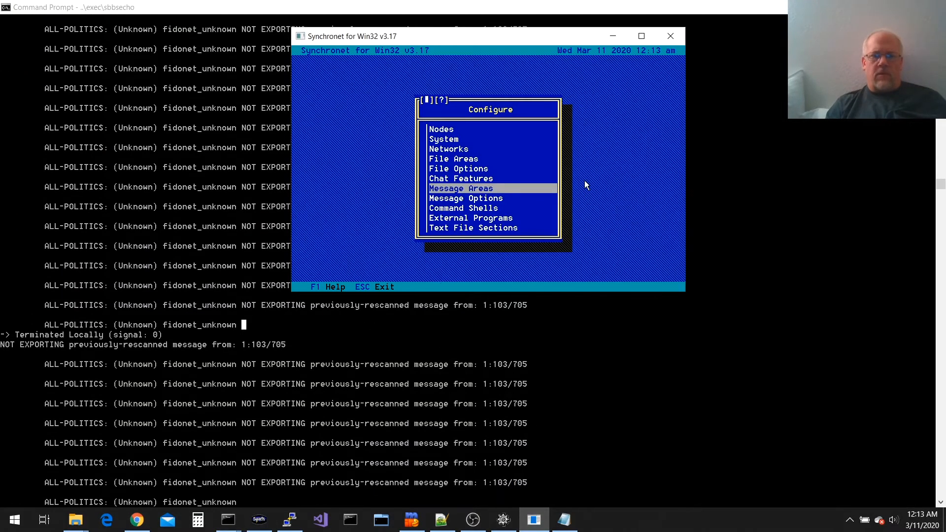
key(Return)
key(Return)
key(Up)
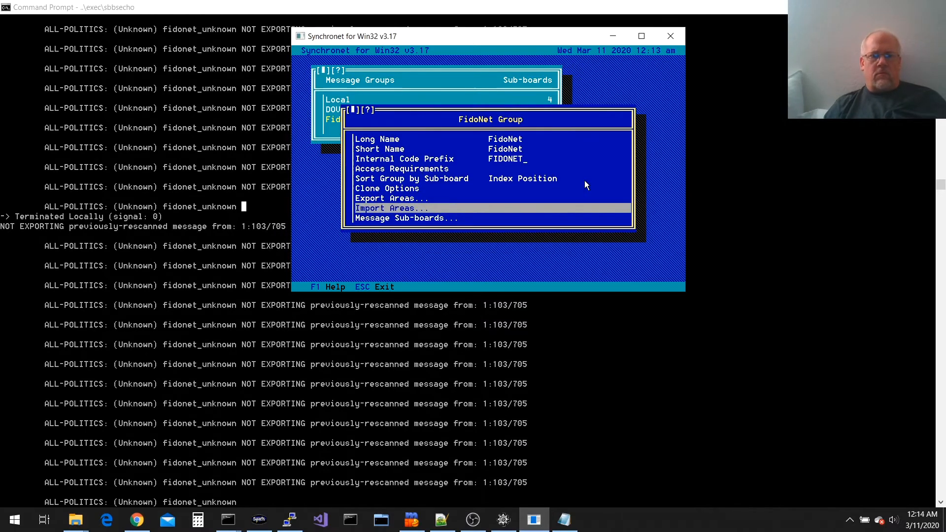
key(Return)
key(Return)
key(Return)
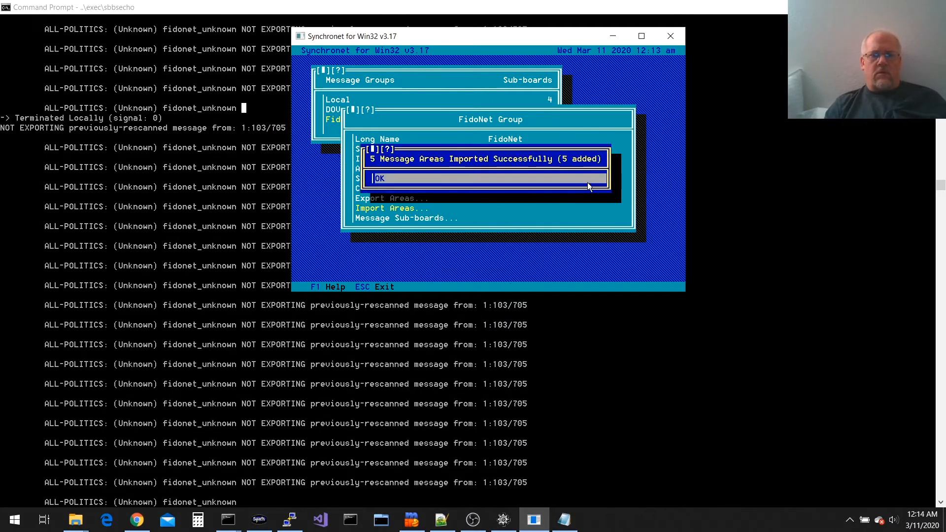
key(Return)
key(Escape)
key(Escape)
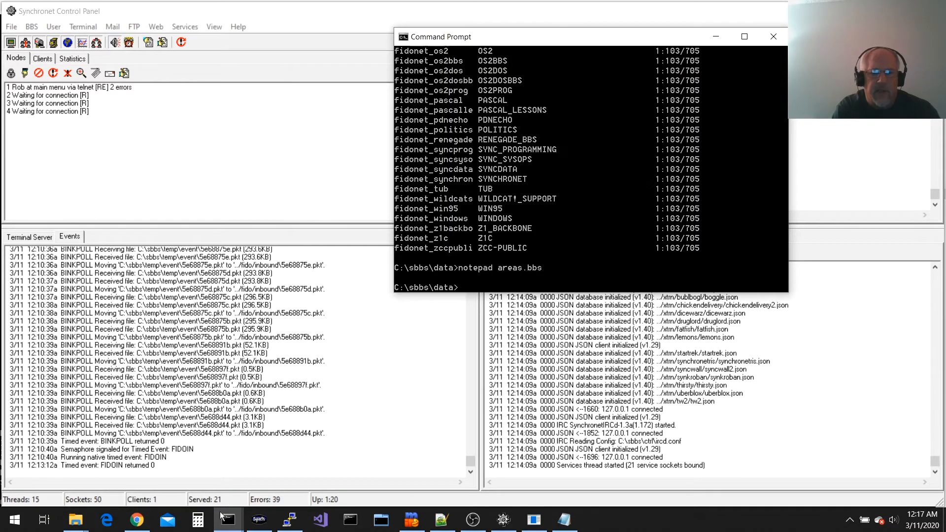
click(221, 515)
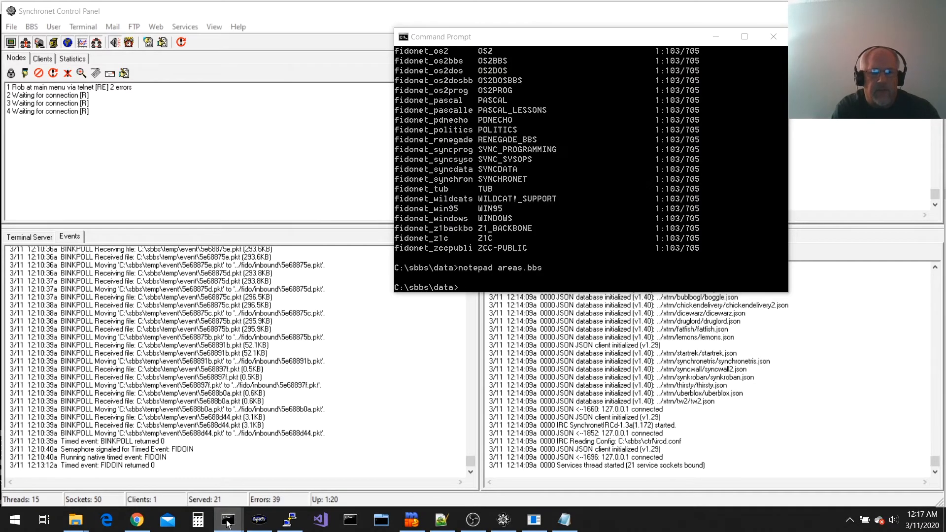
click(265, 464)
key(Up)
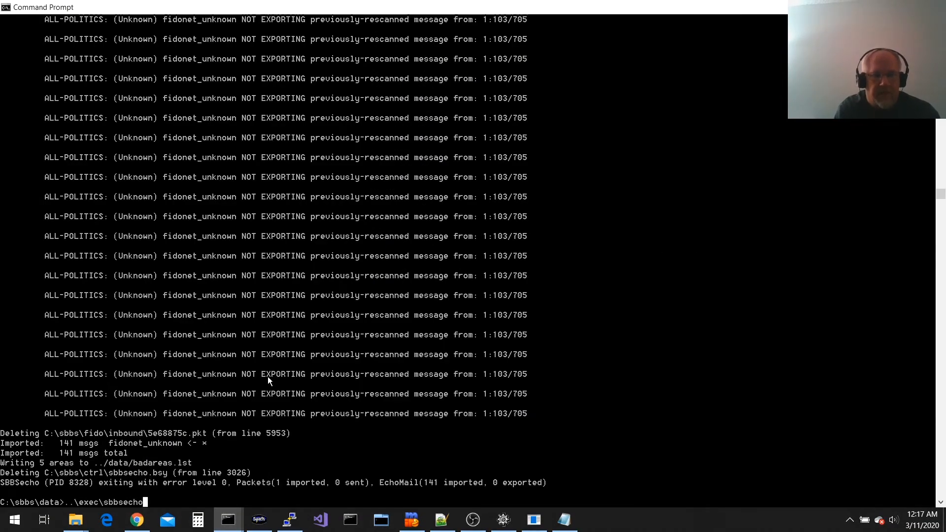
key(Return)
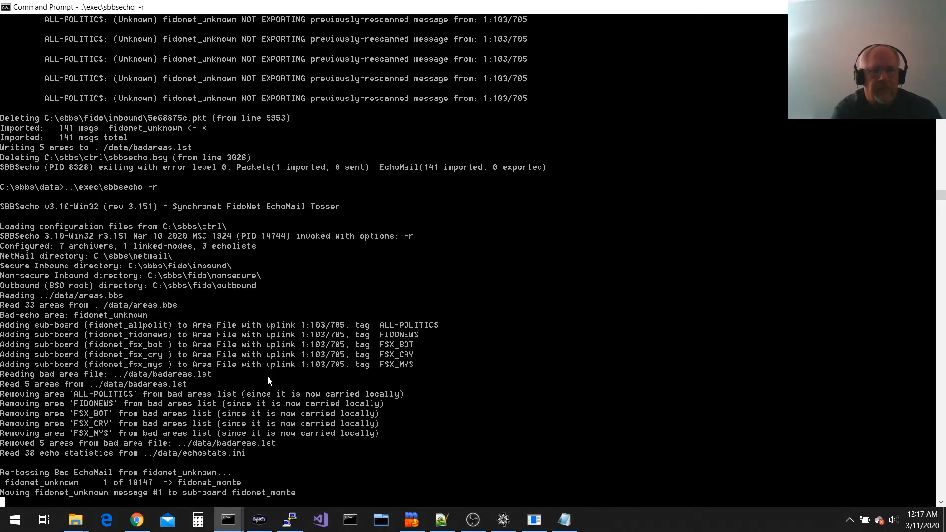
key(alt+Tab)
key(asterisk)
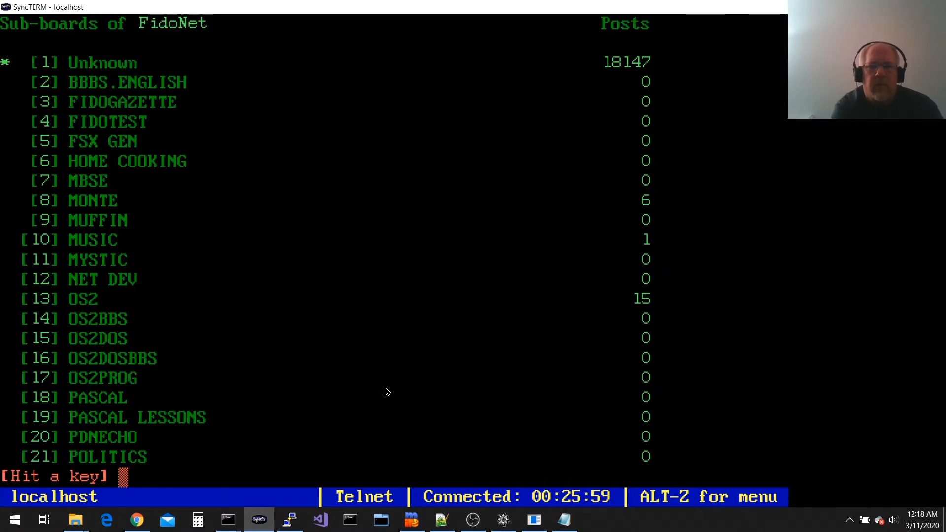
key(Return)
key(Return)
text(/O)
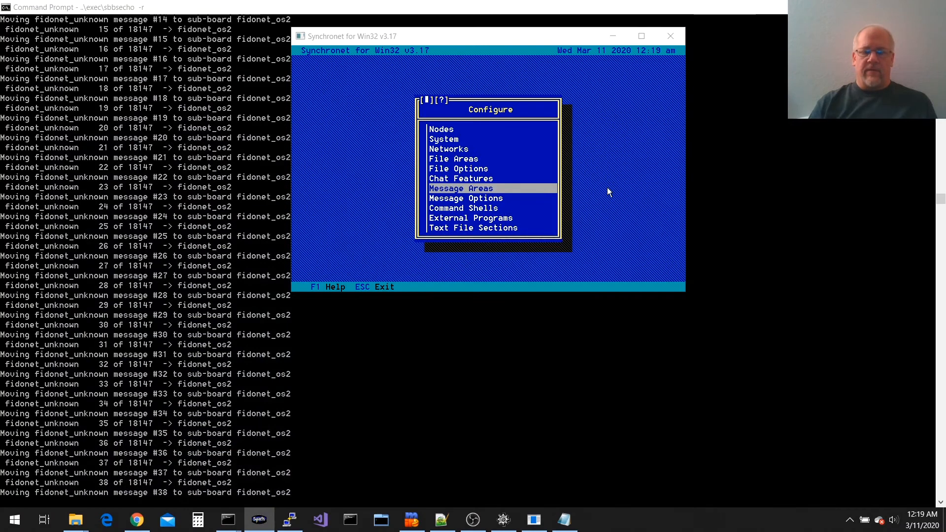
click(490, 189)
key(Return)
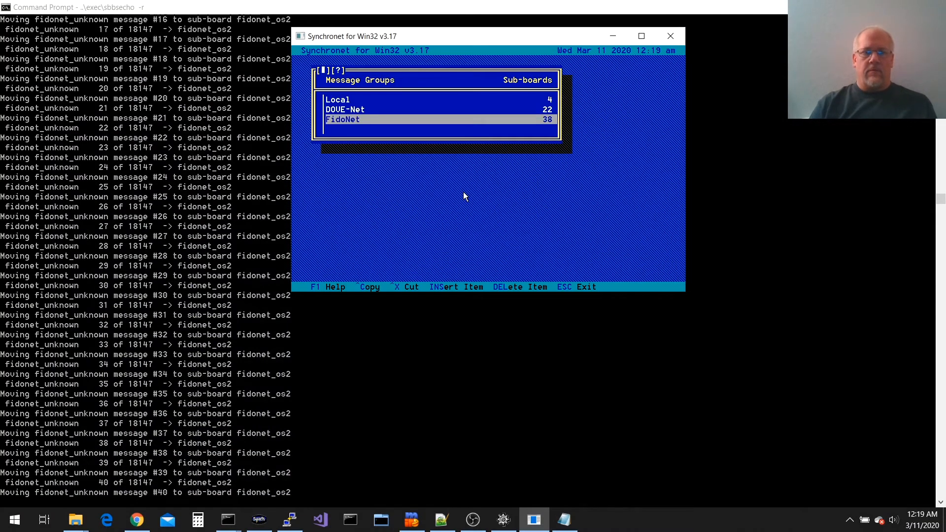
key(Return)
key(Down)
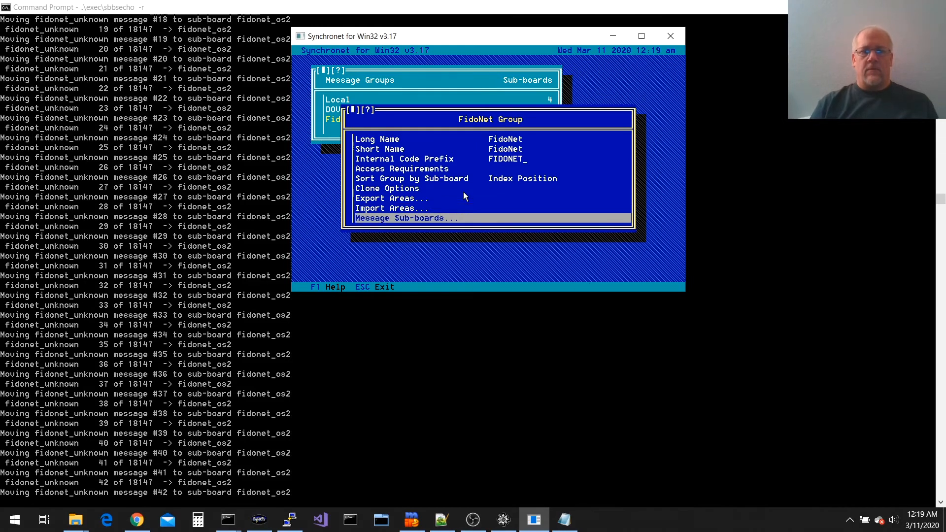
key(Return)
key(Down)
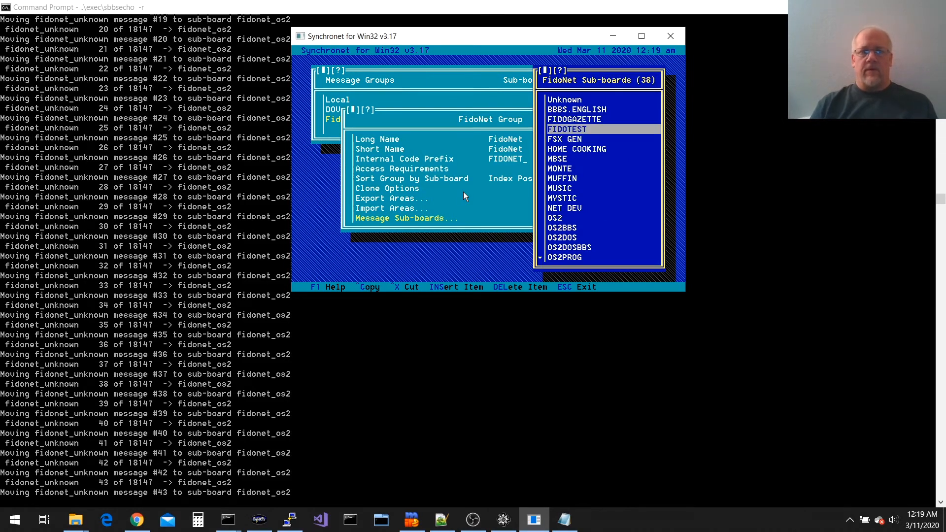
key(Escape)
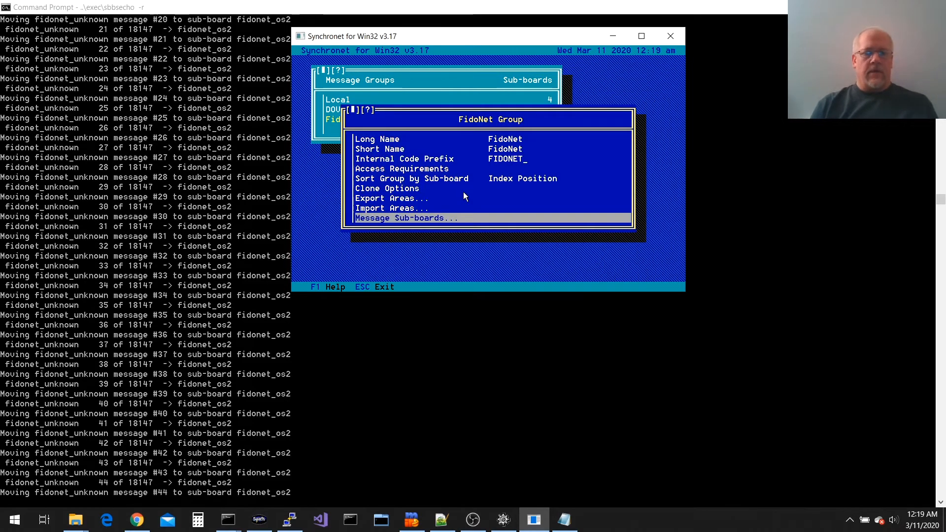
click(378, 420)
click(262, 517)
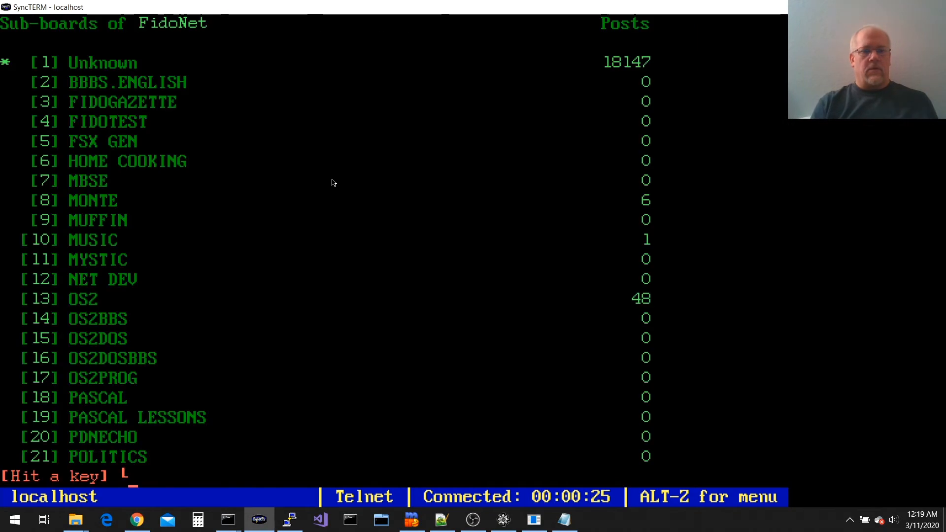
key(Return)
key(4)
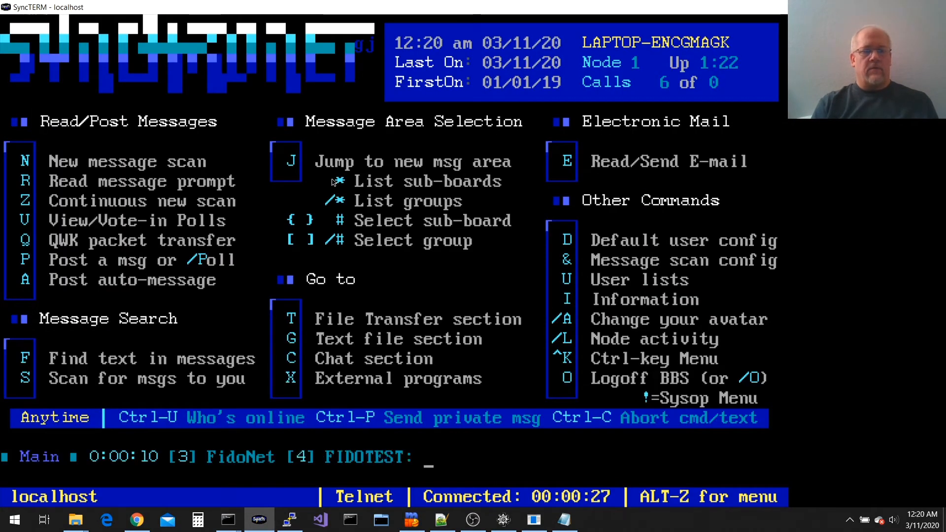
key(r)
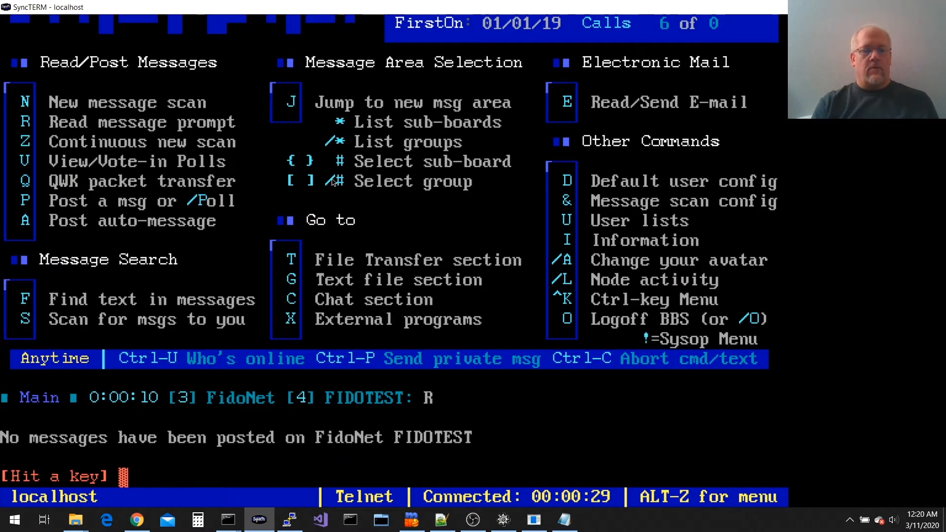
key(Return)
key(p)
key(Return)
text(H)
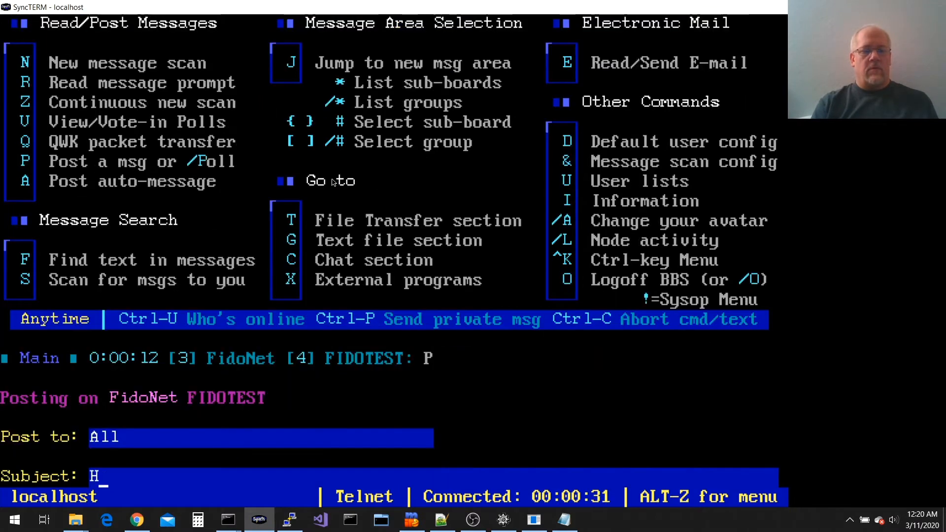
text(i this is a test)
key(Return)
text(Just a test)
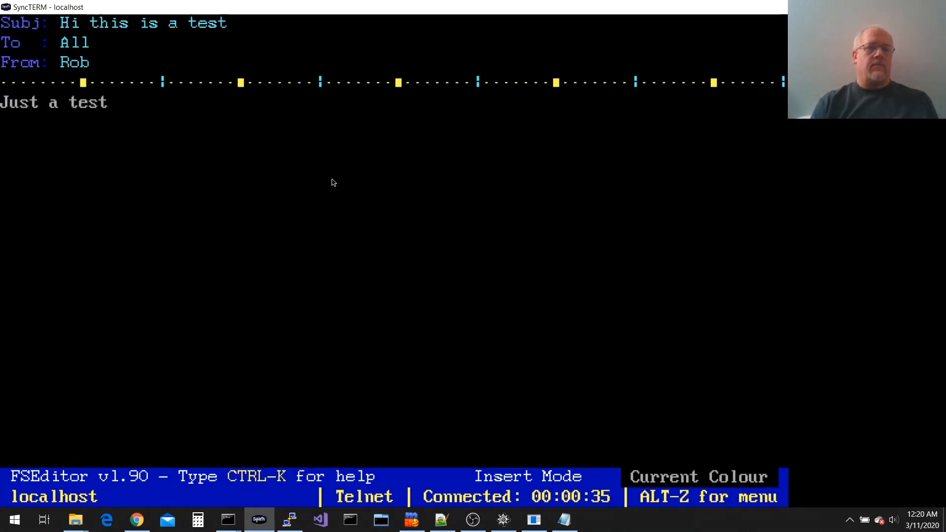
text( from my )
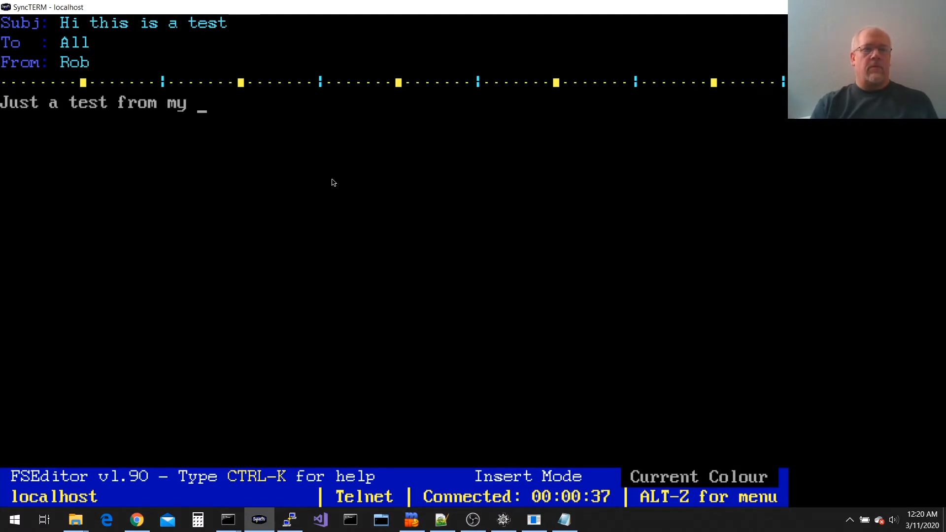
text(test node.)
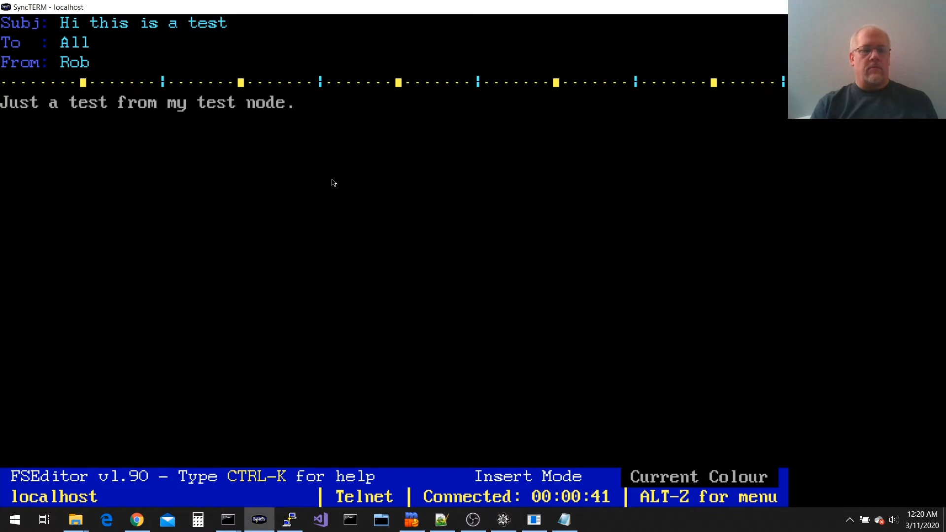
key(ctrl+z)
key(Return)
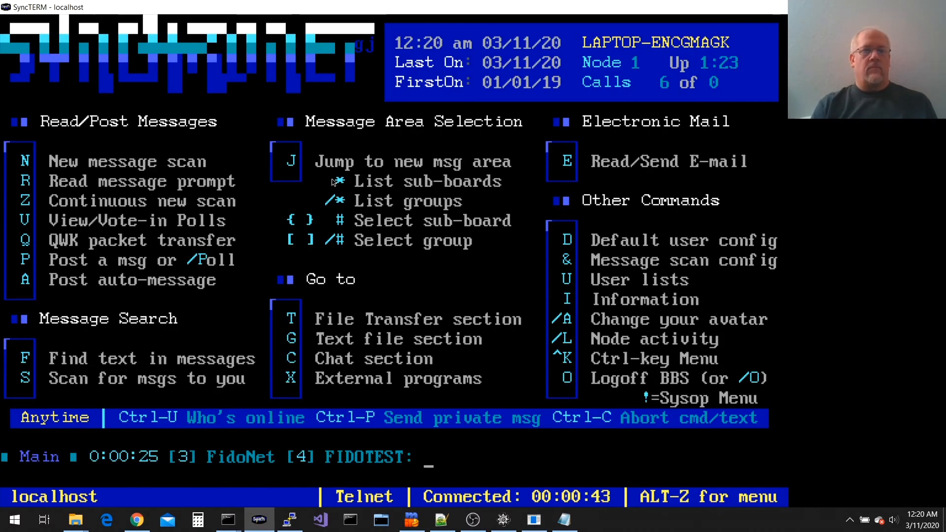
key(alt+Tab)
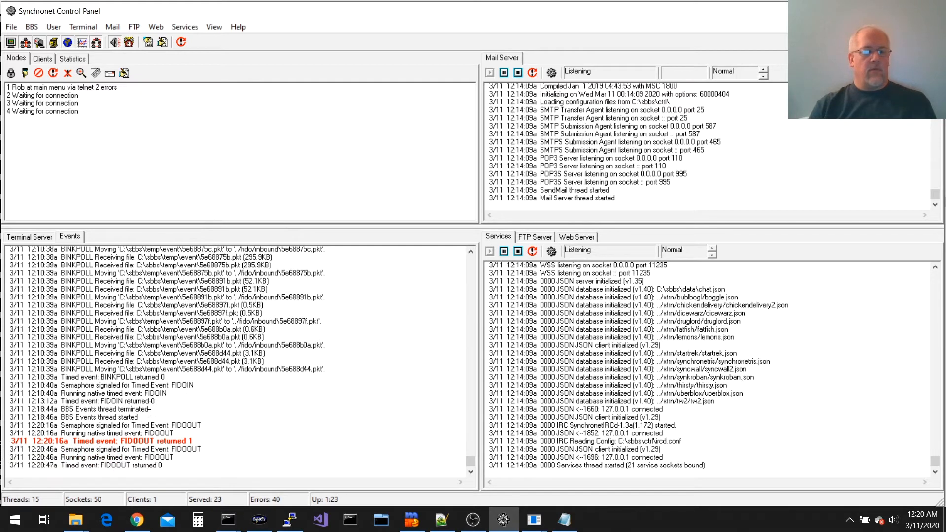
mouse_move(228, 520)
click(251, 466)
text(type  sbbs)
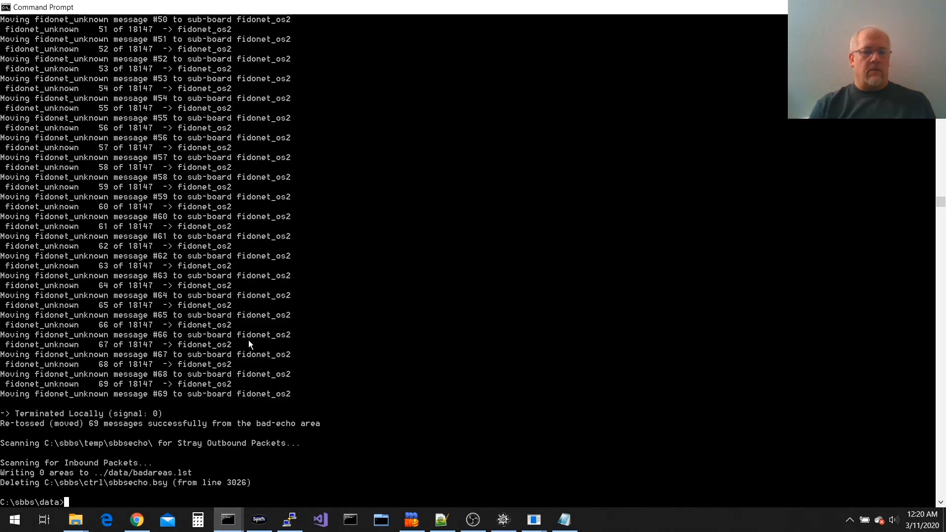
text(echo.log)
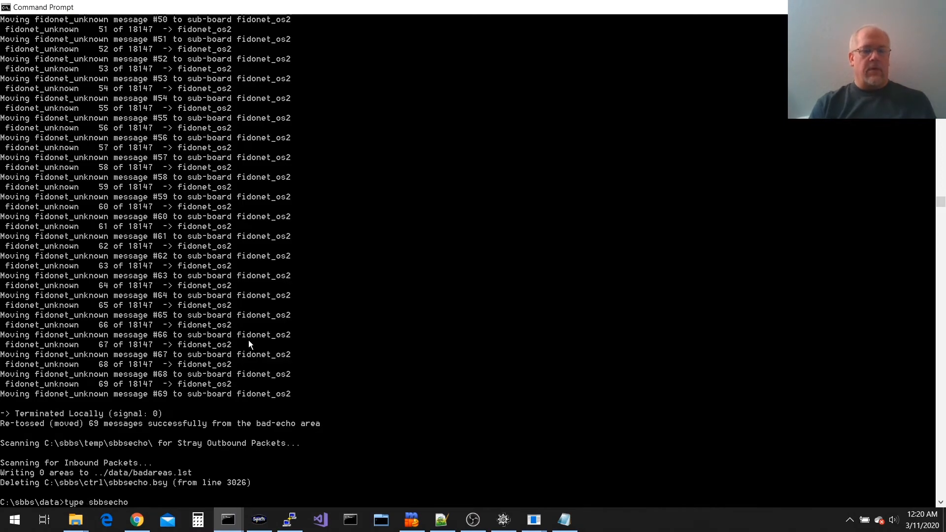
key(Return)
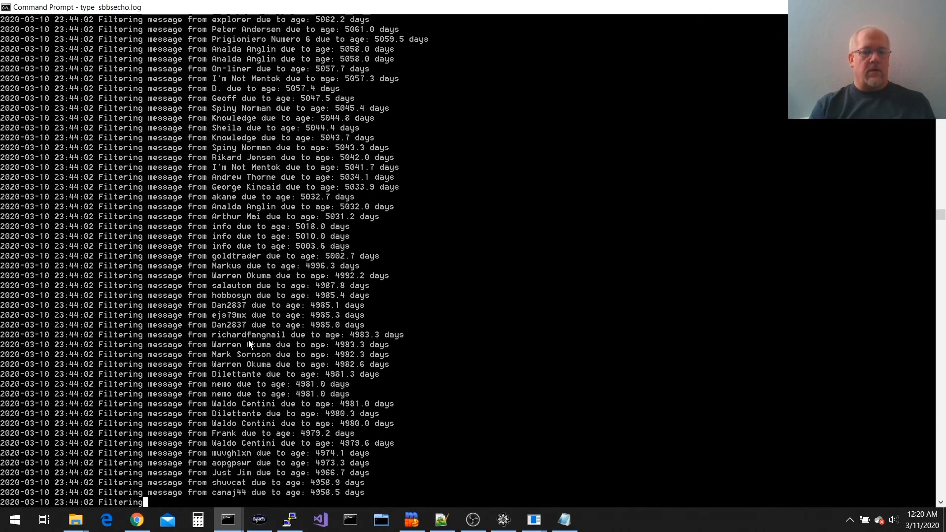
key(ctrl+c)
text(tail sbbsecho.log)
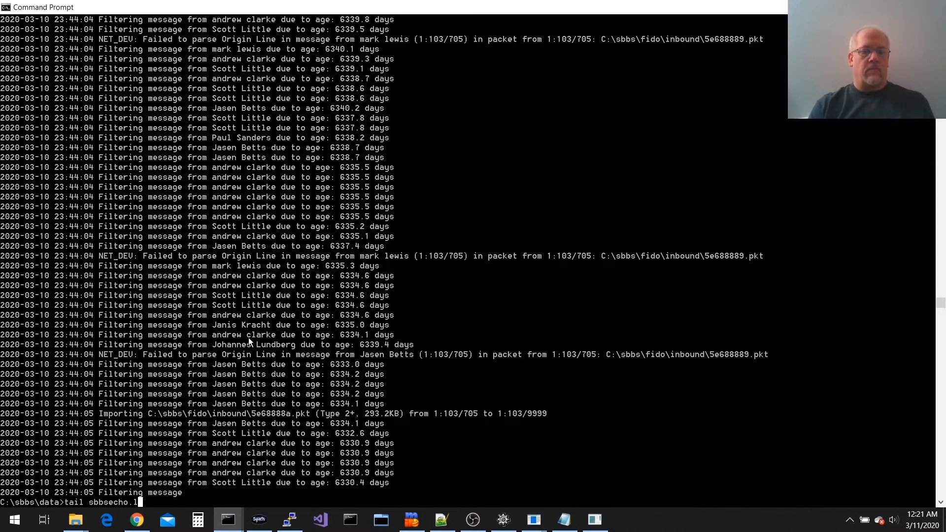
key(Return)
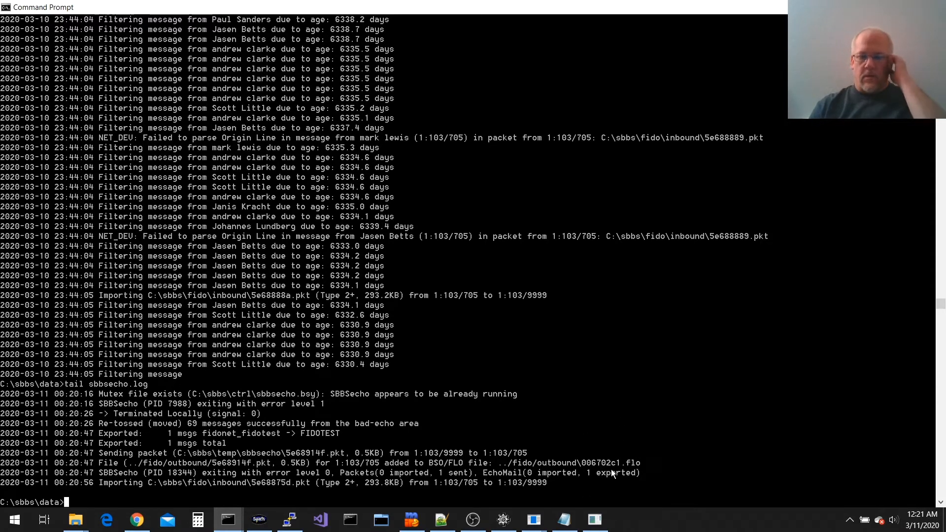
click(259, 520)
text(/O)
key(Return)
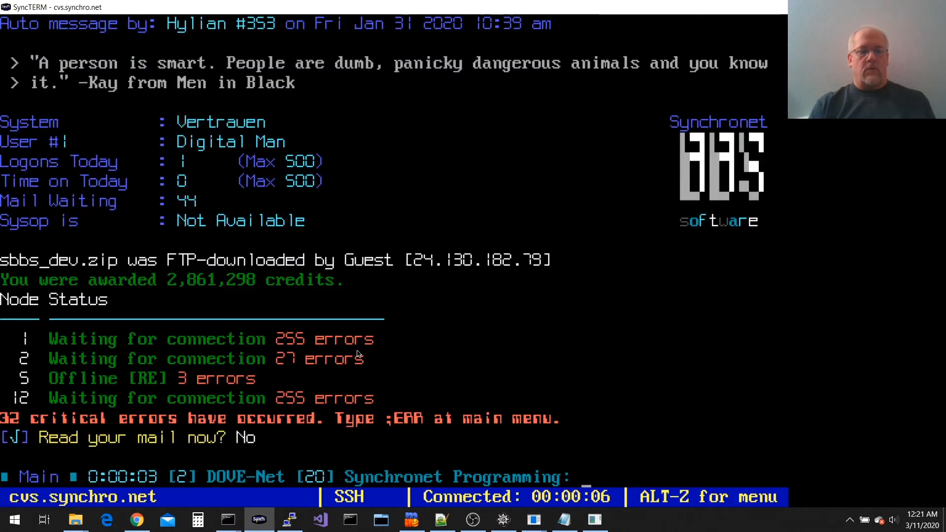
key(bracketright)
key(braceright)
key(braceright)
key(braceright)
key(braceright)
key(braceright)
key(braceright)
key(braceright)
key(braceright)
key(braceright)
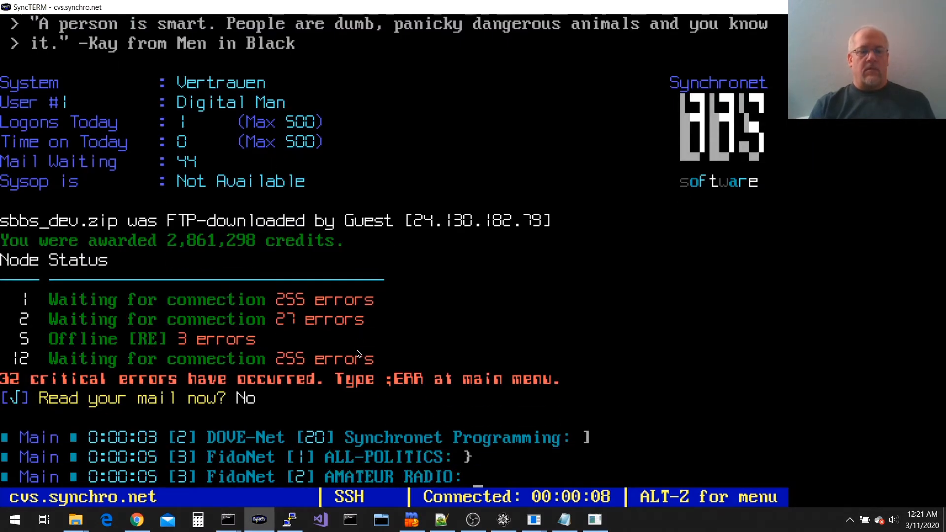
key(braceright)
key(braceright)
key(braceright)
key(braceright)
key(braceright)
key(braceright)
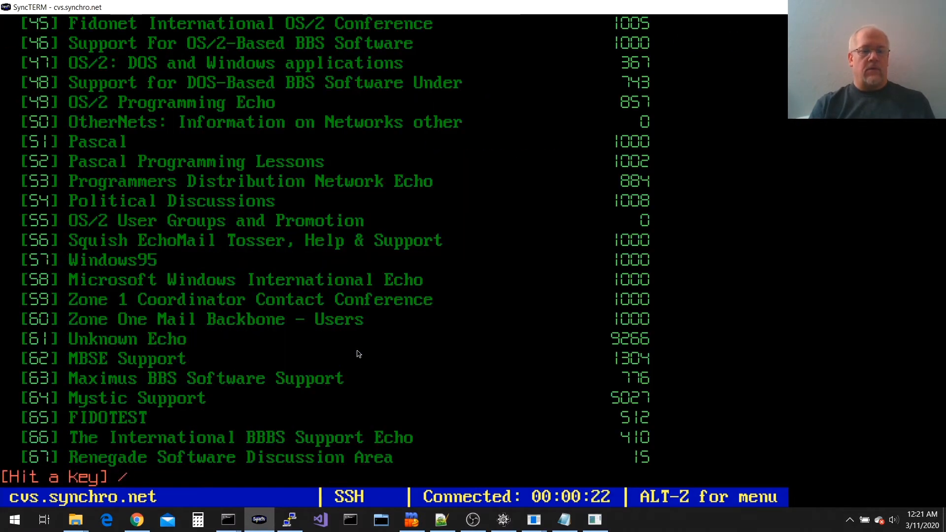
key(Return)
text(65)
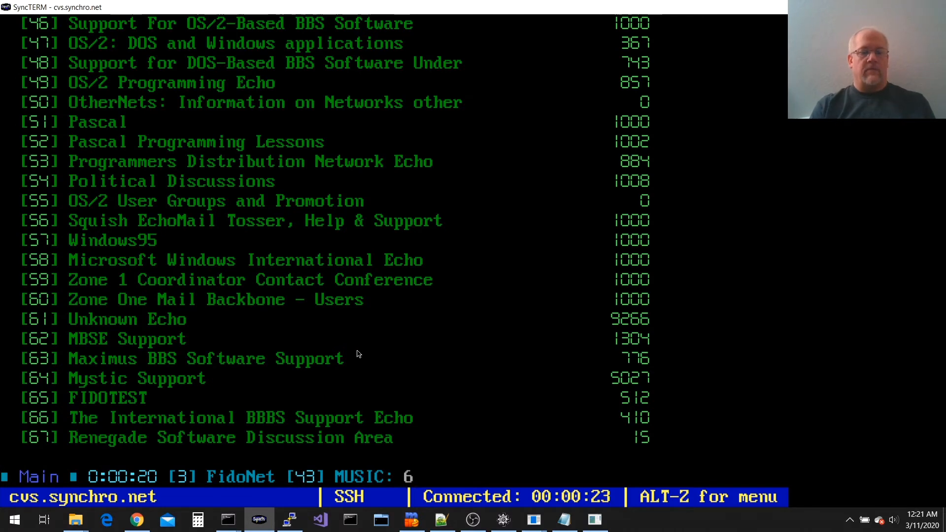
key(Return)
key(r)
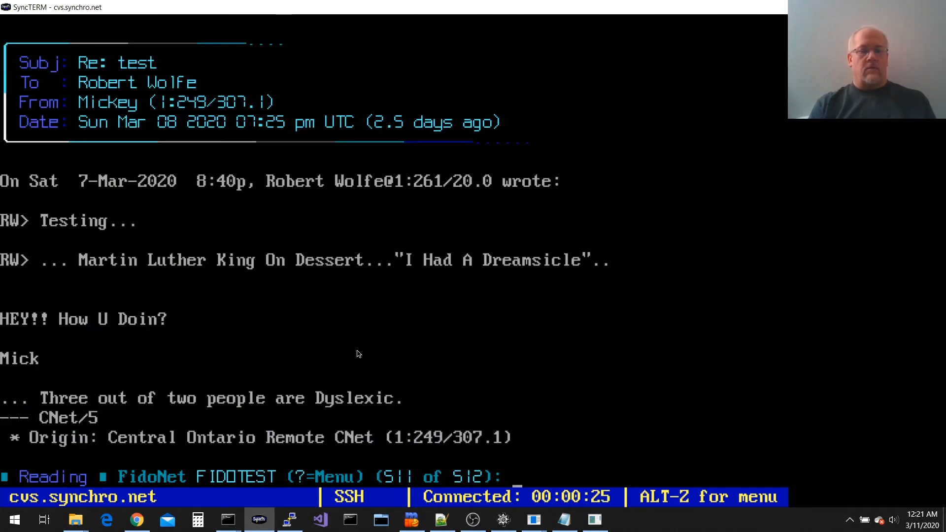
key(Return)
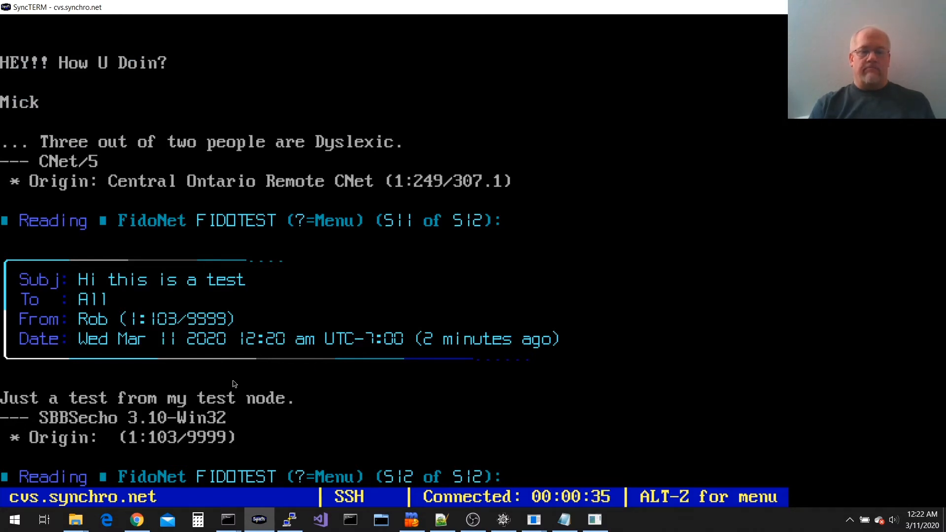
key(alt+Tab)
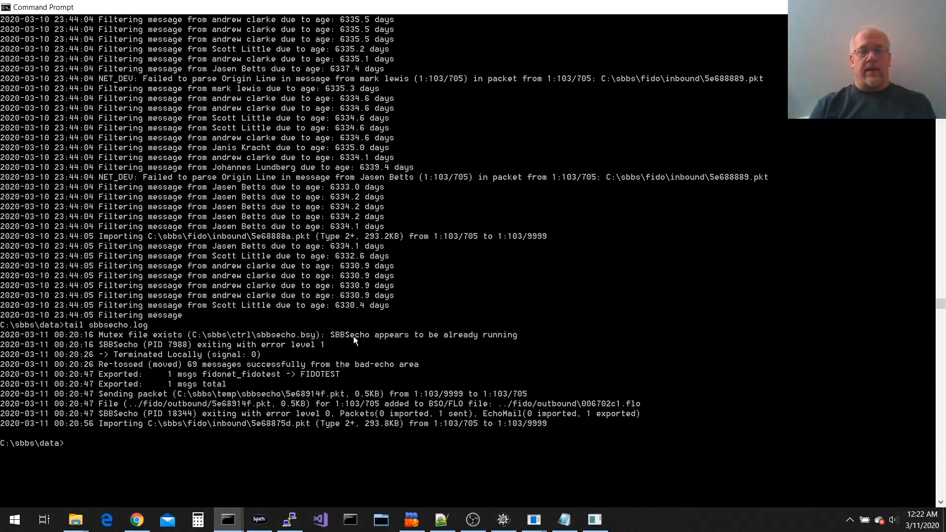
mouse_move(535, 520)
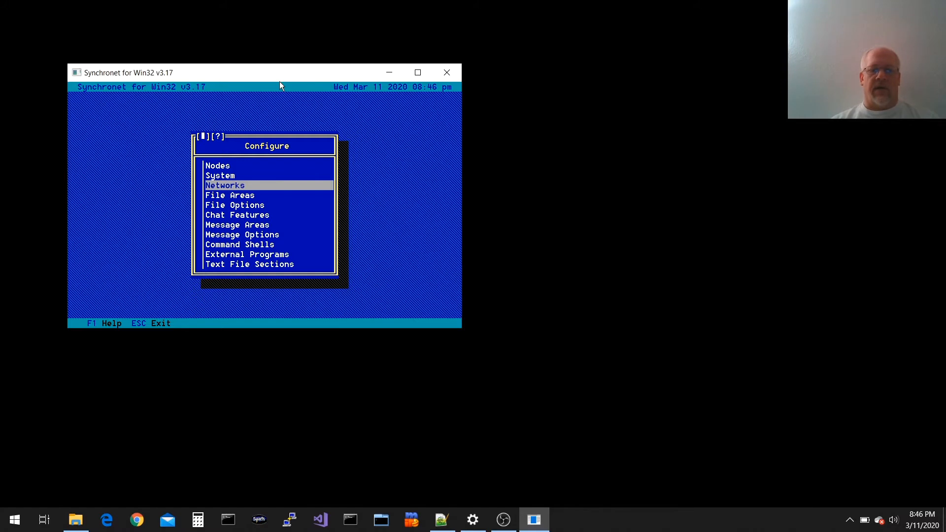
Enter 'My Cool BBS, mycoolbbs.com' as the default origin line and close the EchoMail/NetMail settings
key(Return)
key(Return)
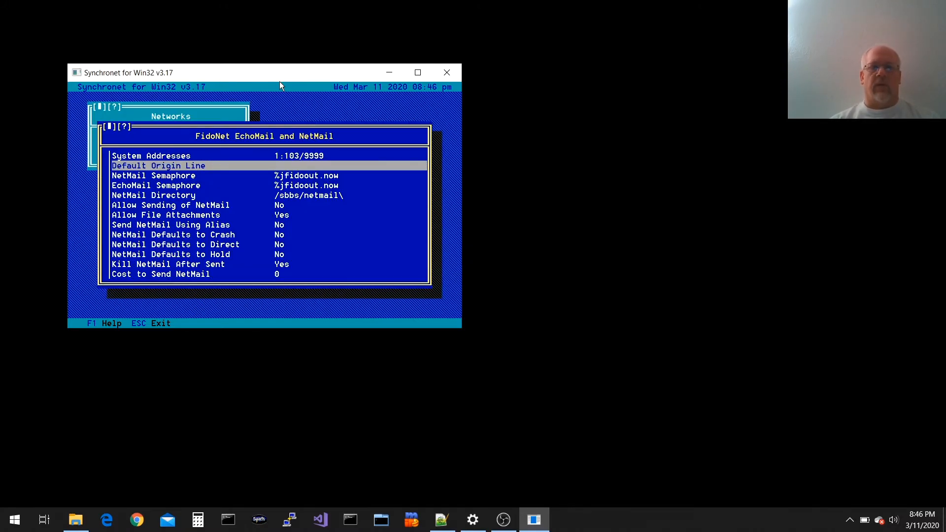
key(Return)
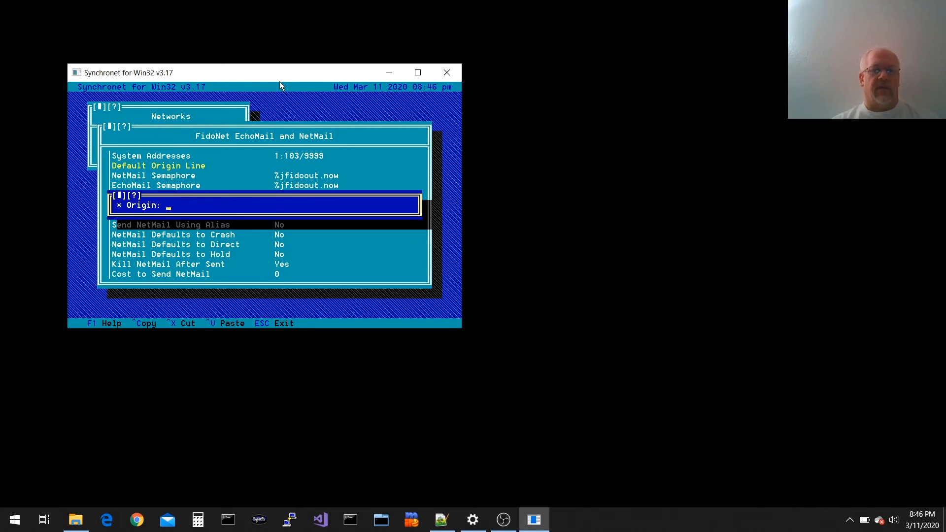
text(My Cool BBS)
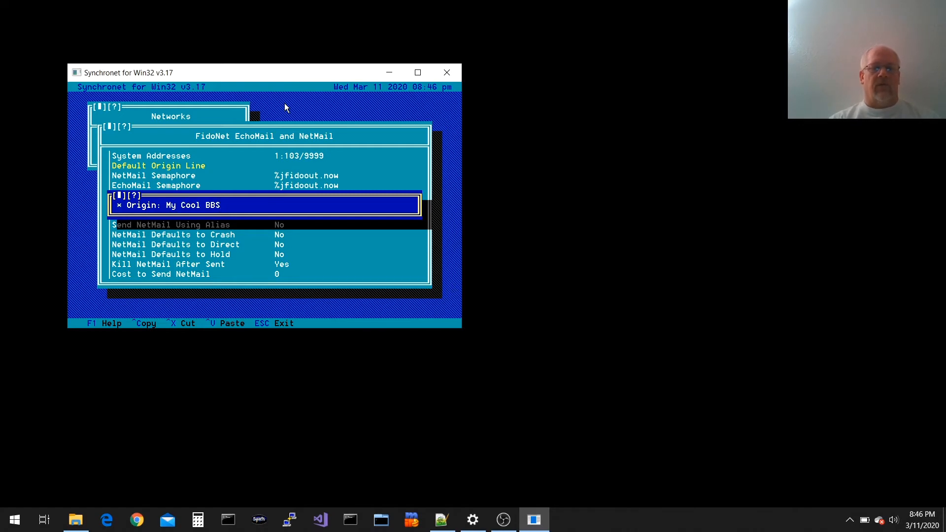
text( (1:103)
key(BackSpace)
key(BackSpace)
key(BackSpace)
key(BackSpace)
key(BackSpace)
key(BackSpace)
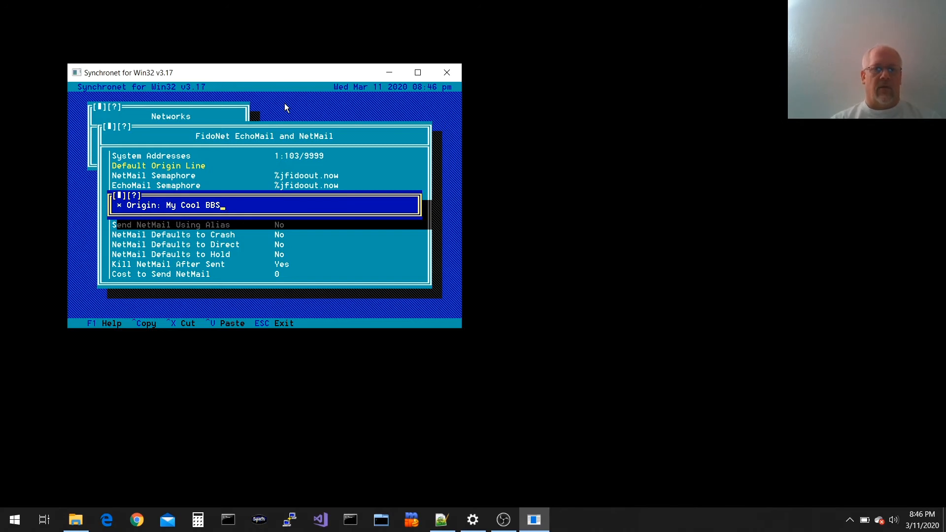
text(, m)
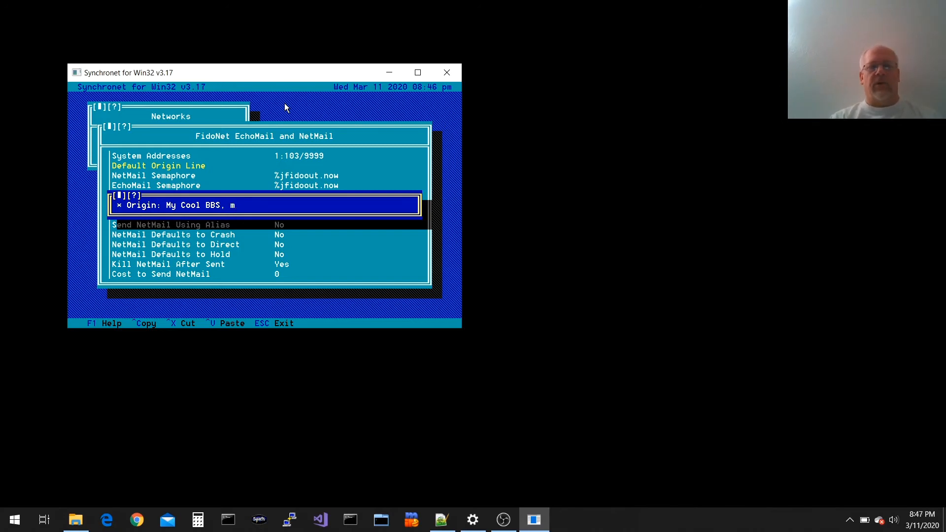
text(y)
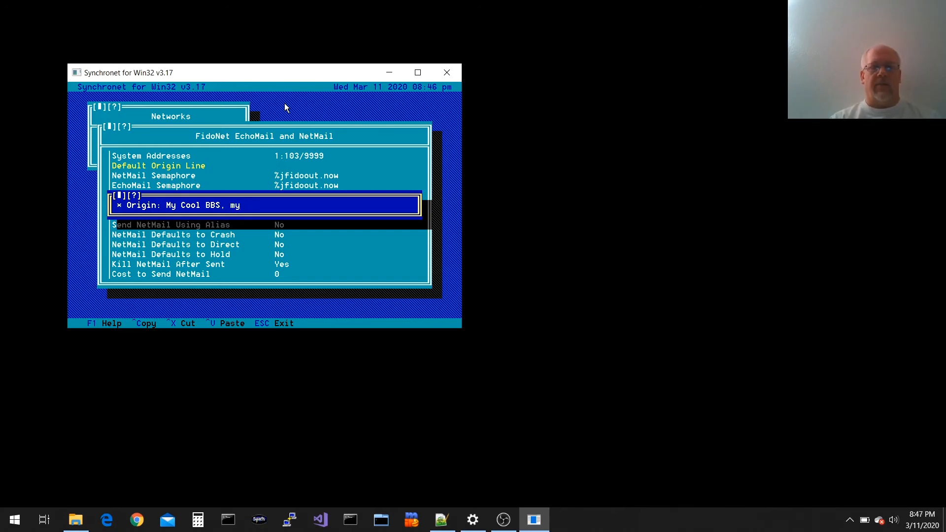
text(coolbbs.com)
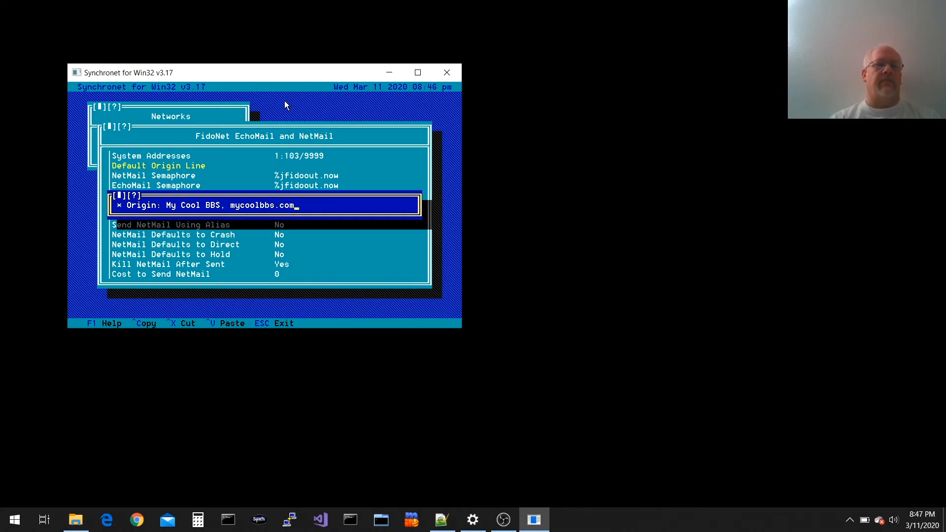
key(Return)
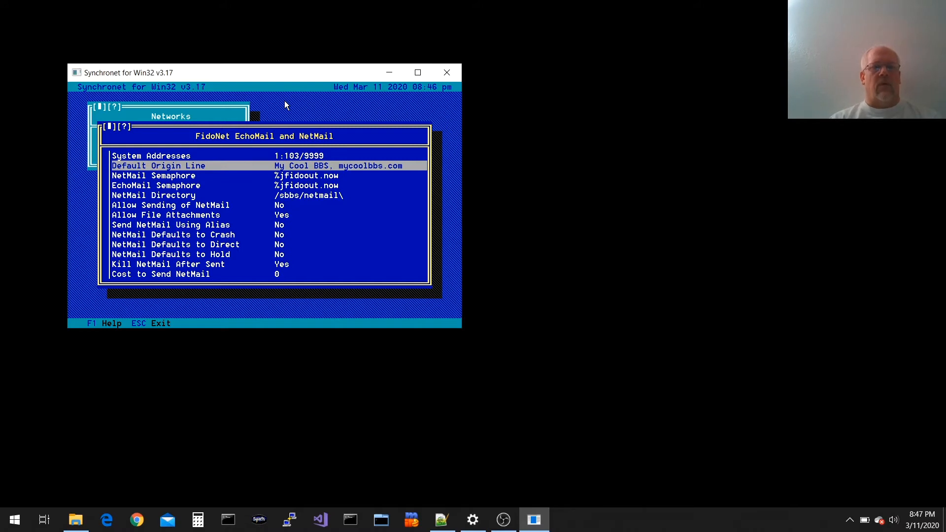
key(Escape)
key(Escape)
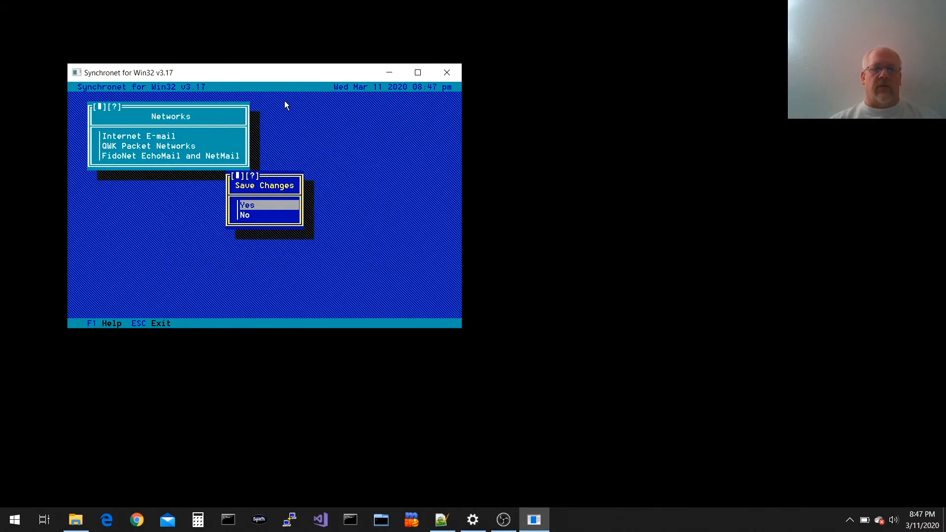
Save changes and delete the old FidoNet group along with all its data
key(Return)
key(Up)
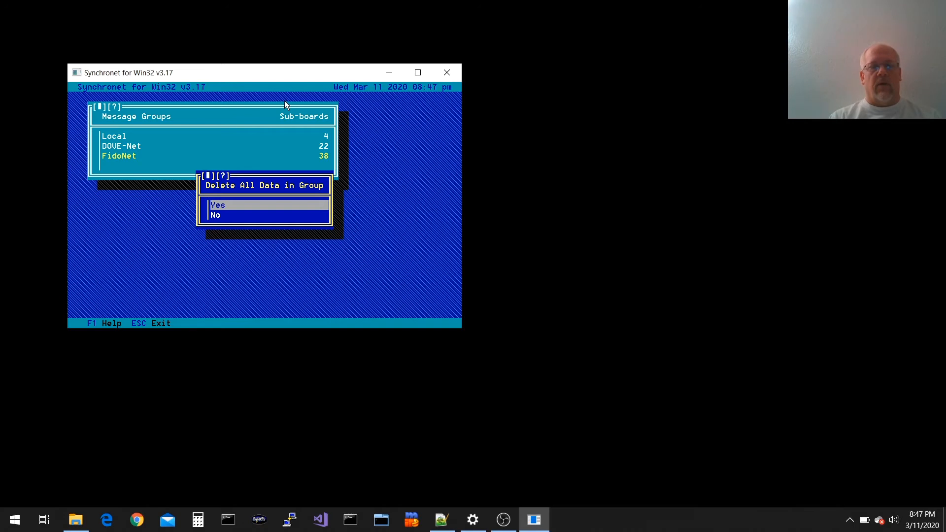
key(Return)
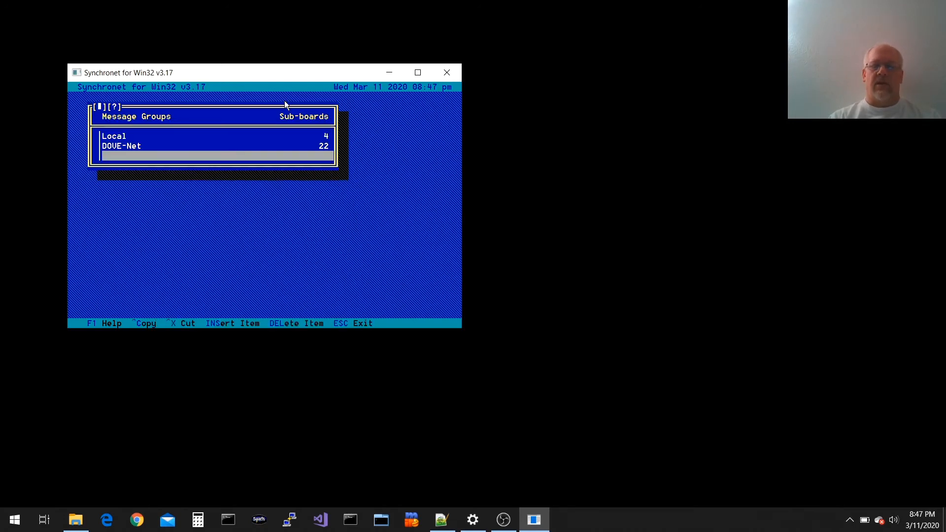
Add a new group named FidoNet with internal code prefix FIDONET and open its settings
key(Return)
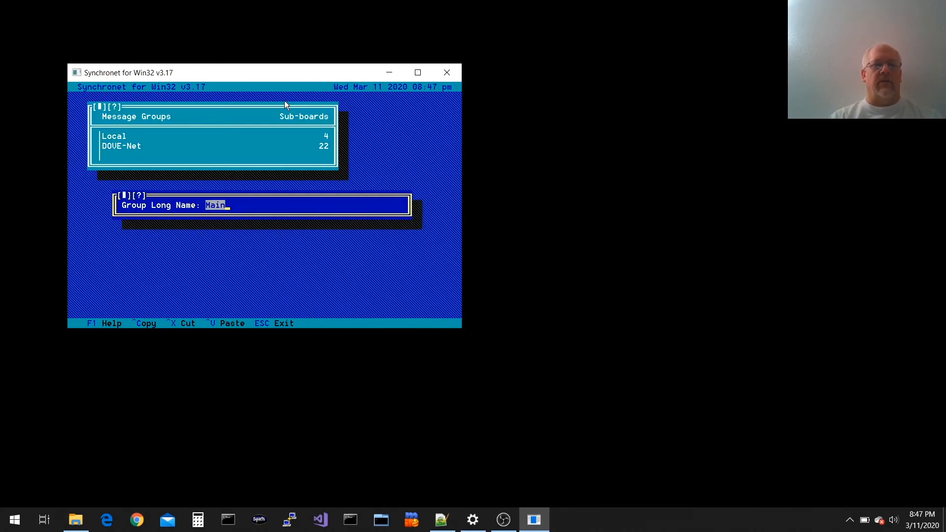
text(FidoNet)
key(Return)
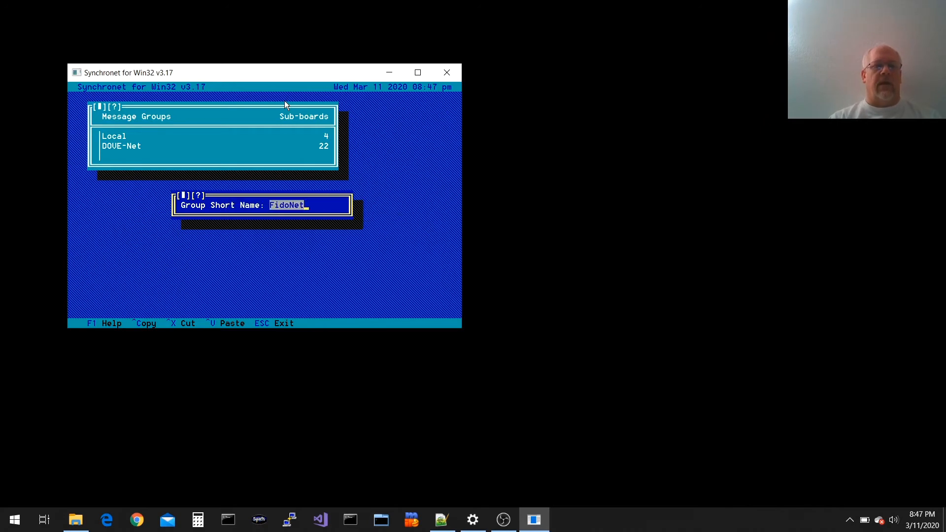
key(Return)
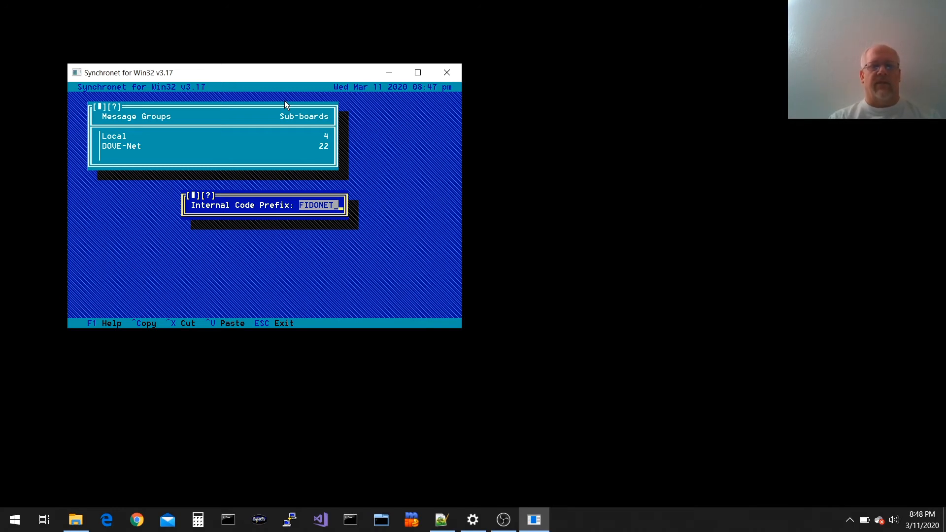
key(Return)
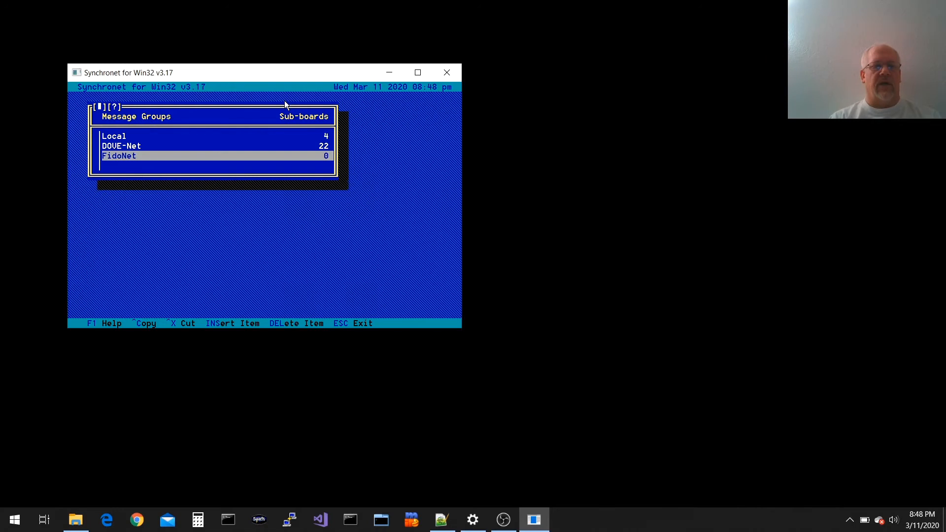
key(Return)
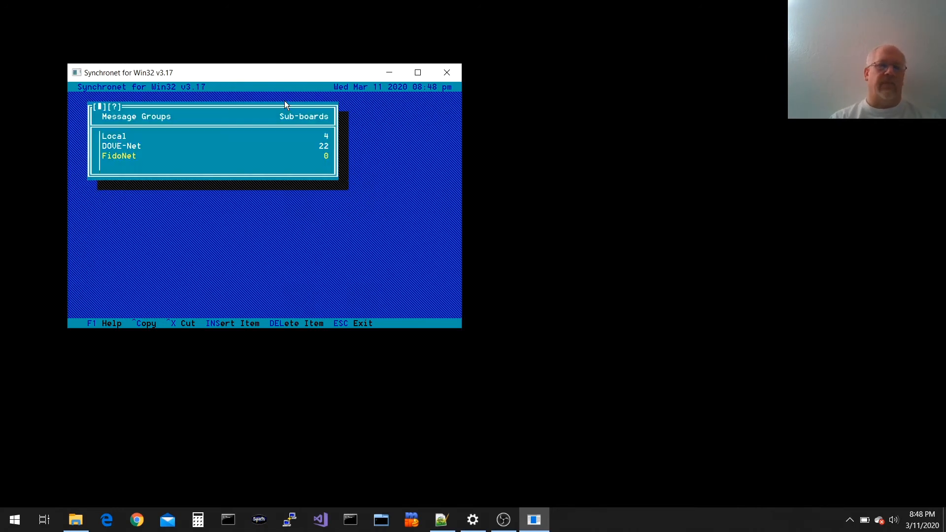
key(Down)
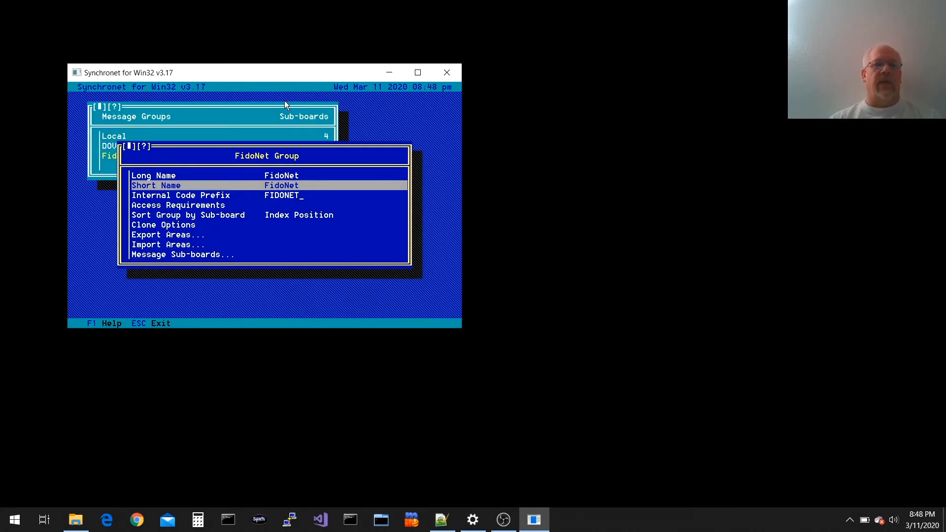
Insert a sub-board named Unknown, keeping the default short name and UNKNOWN code suffix
key(Down)
key(End)
key(Return)
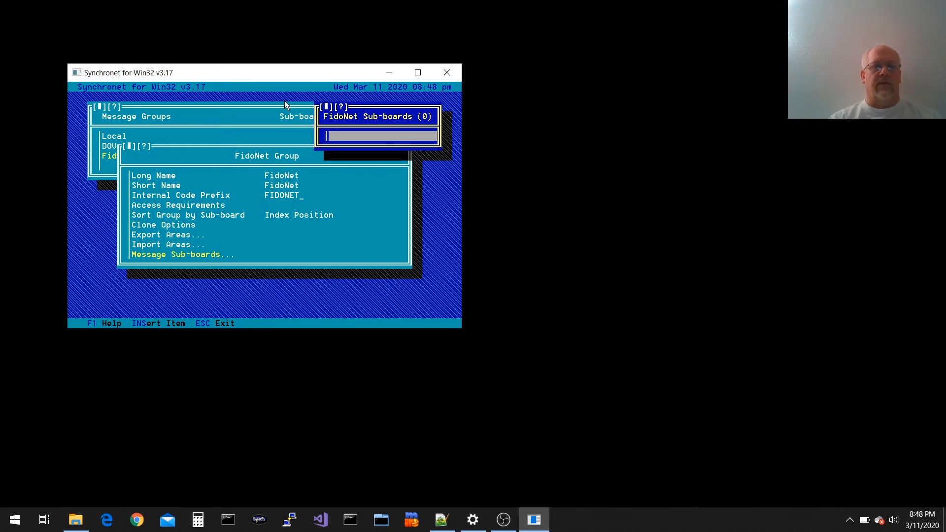
key(Insert)
text(Unknown)
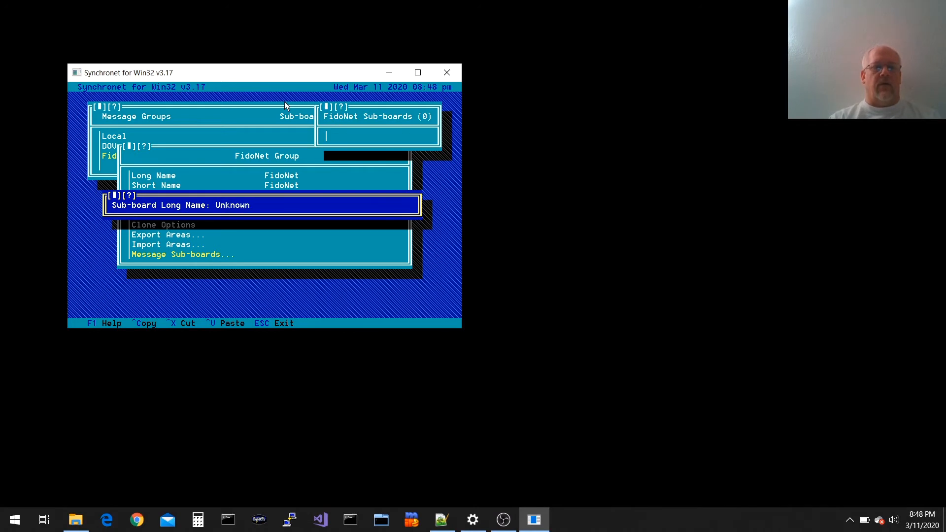
key(Return)
key(Return)
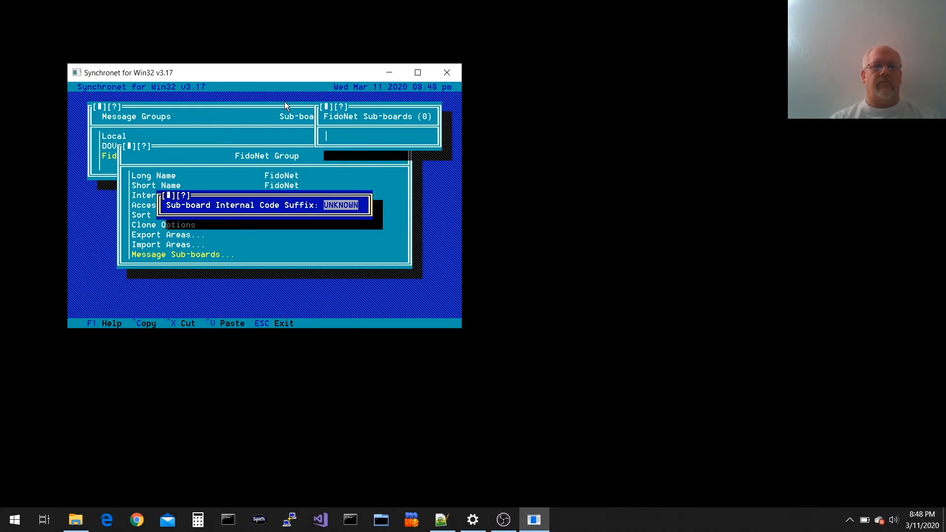
key(Return)
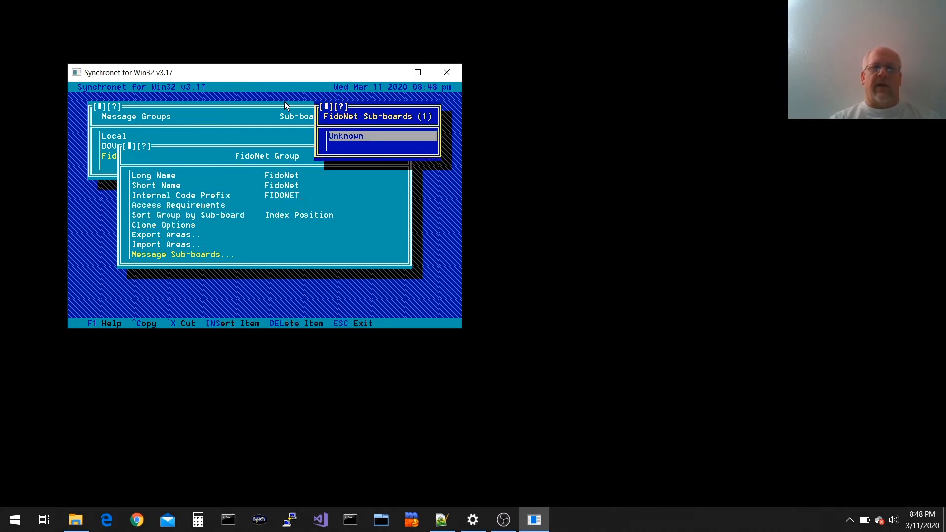
Run grep -i unknown \sbbs\data\areas.0.bbs to find the Unknown area mapping
click(228, 520)
text(grep )
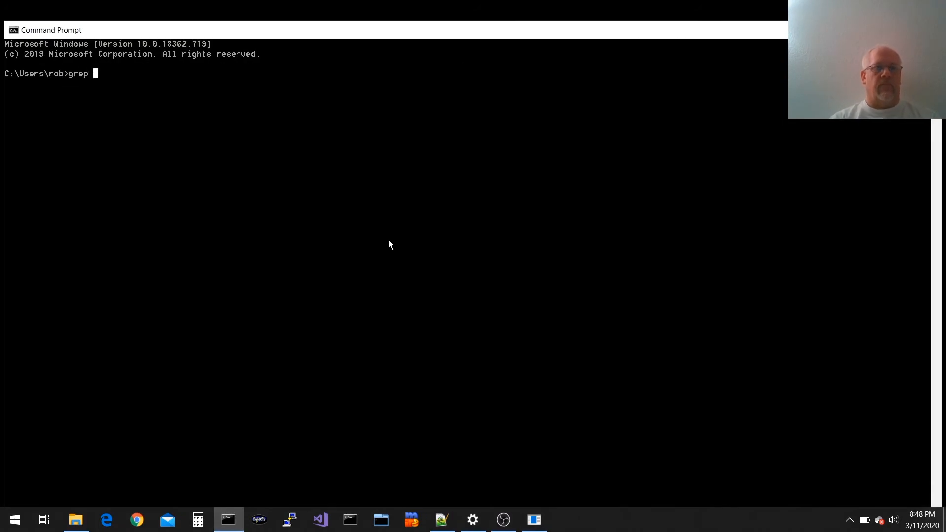
text(-i un)
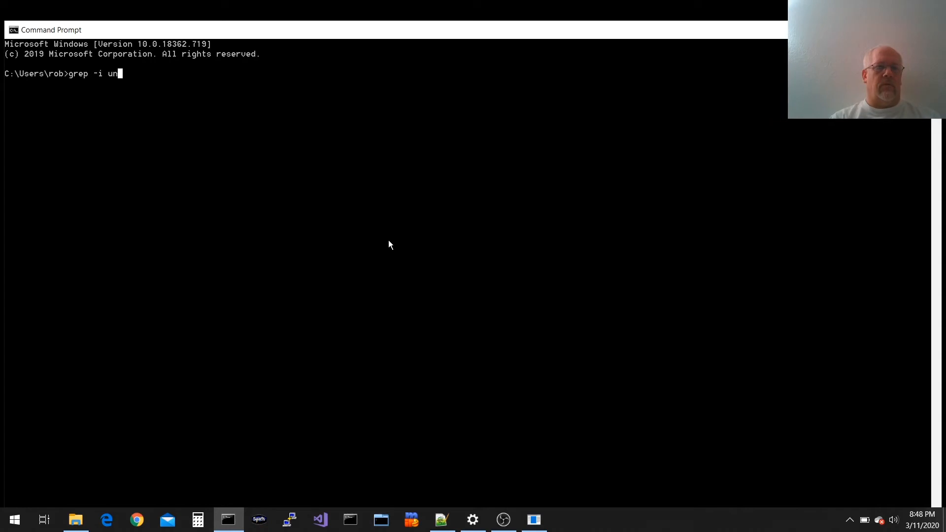
text(known \sbbs\data\areas.0.bbs)
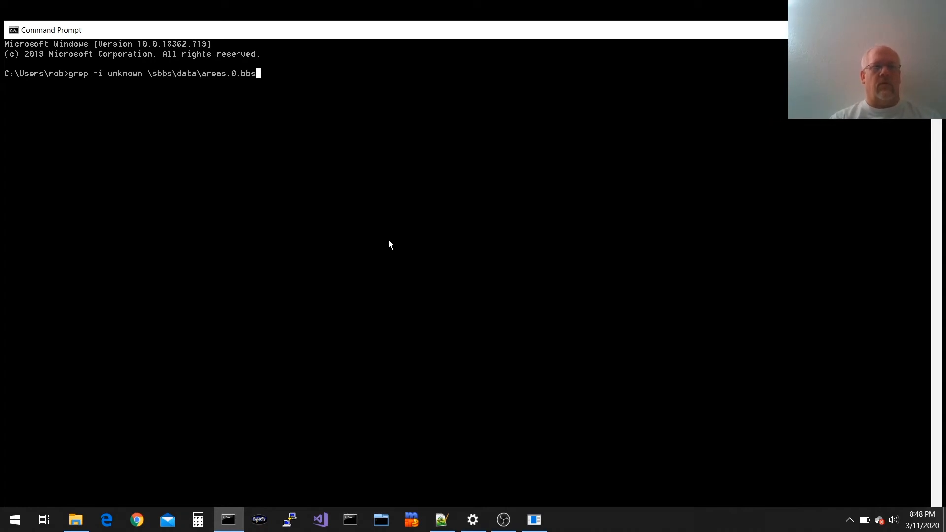
key(Return)
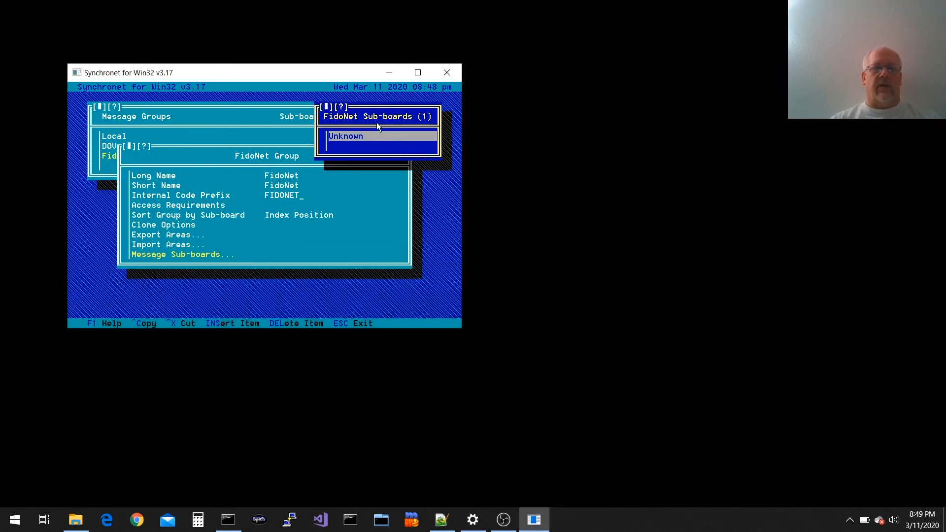
Delete the Unknown sub-board and try importing backbone.na as a FidoNet EchoList, which fails to open
key(Delete)
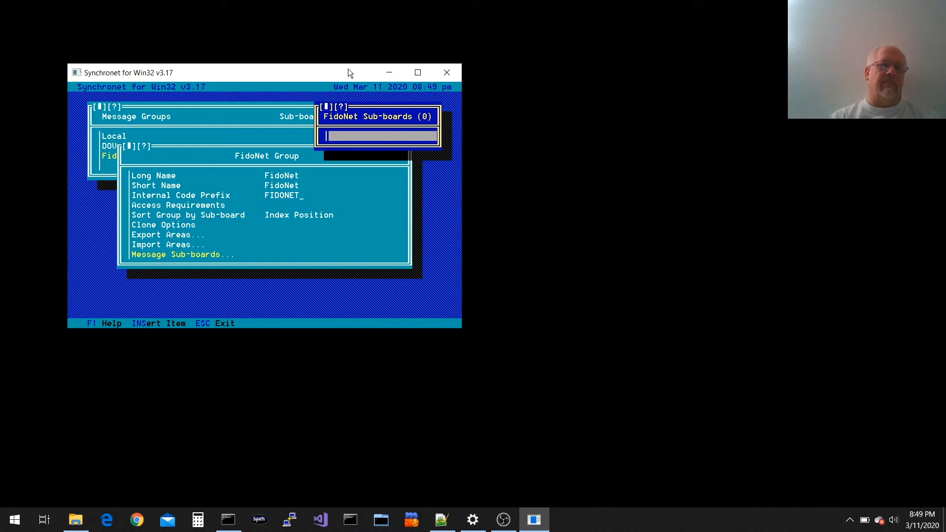
key(Escape)
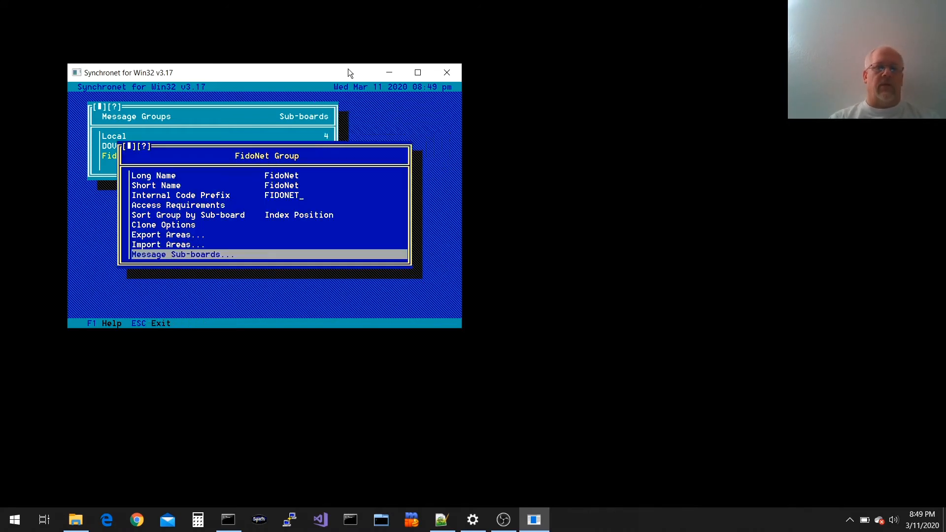
key(Up)
key(Return)
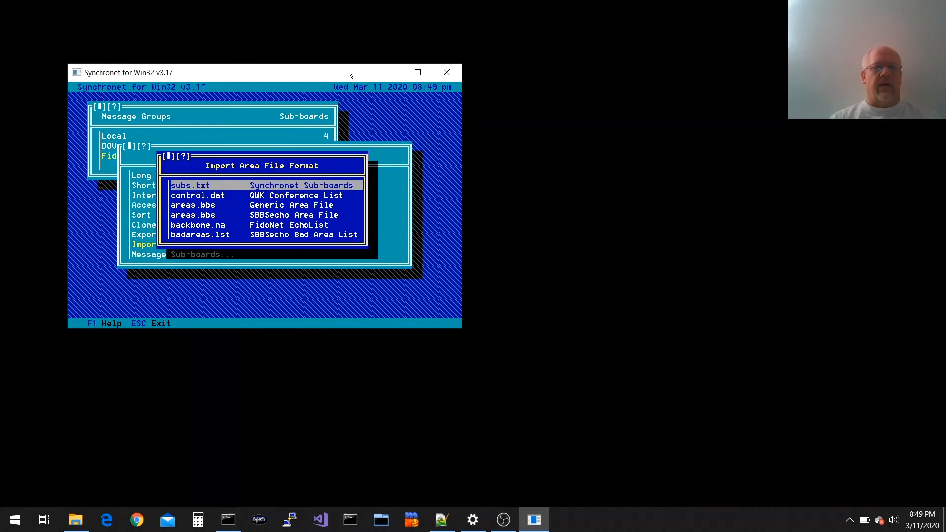
key(Down)
key(Down)
key(Down)
key(Down)
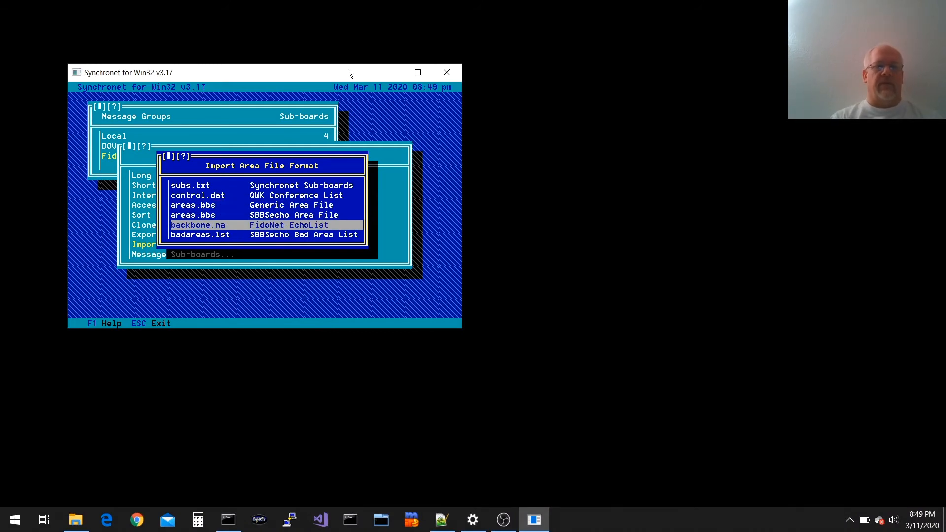
key(Return)
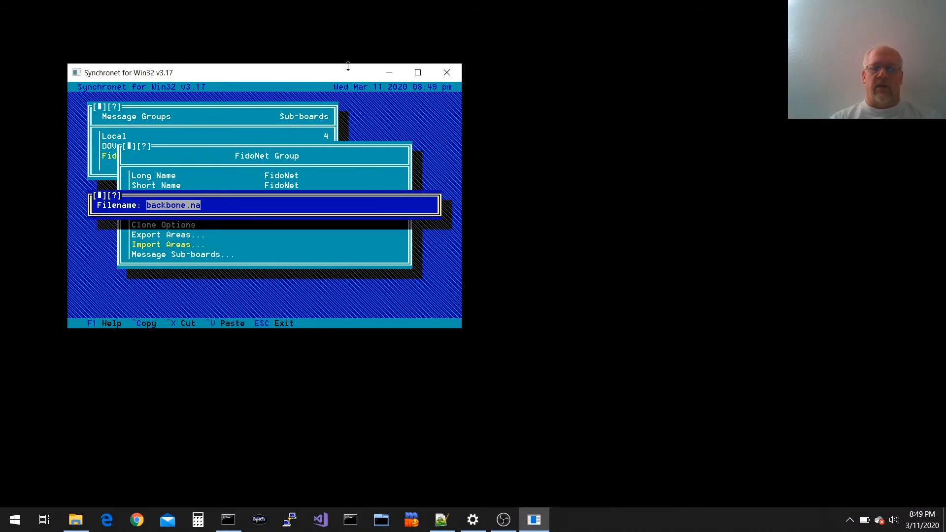
key(Return)
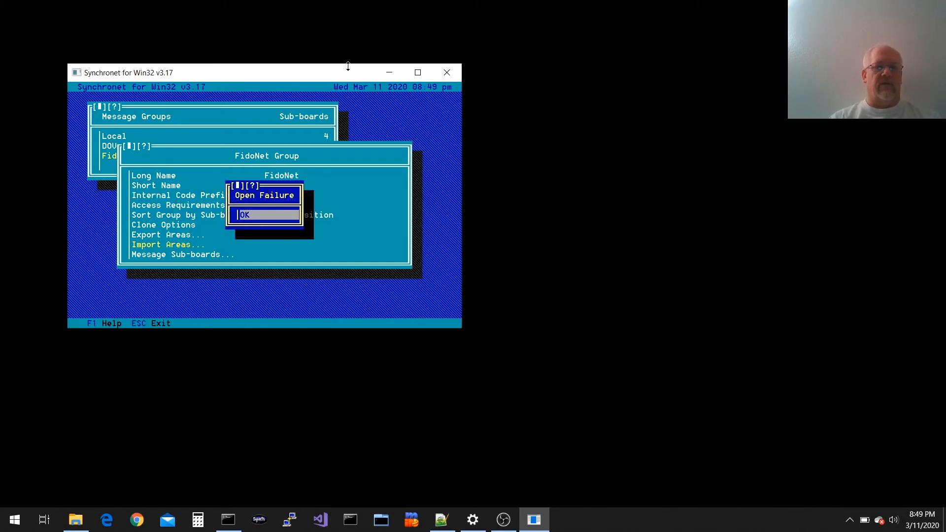
key(Return)
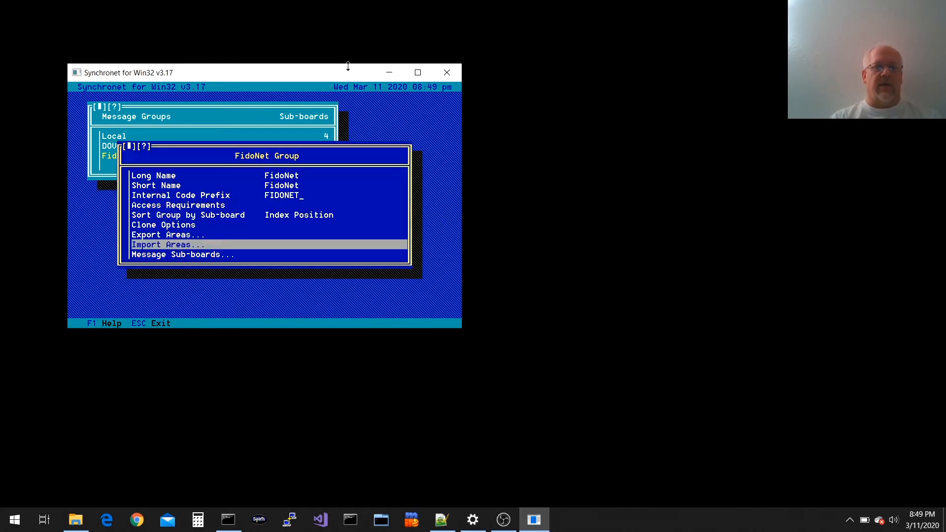
key(Return)
key(Return)
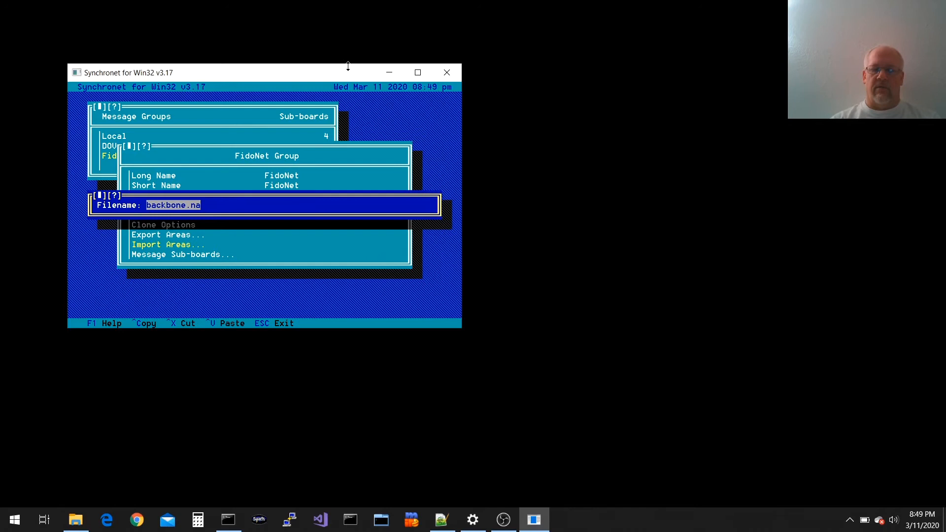
Re-import backbone.na with the Downloads folder path prefixed, adding 200 areas
key(Home)
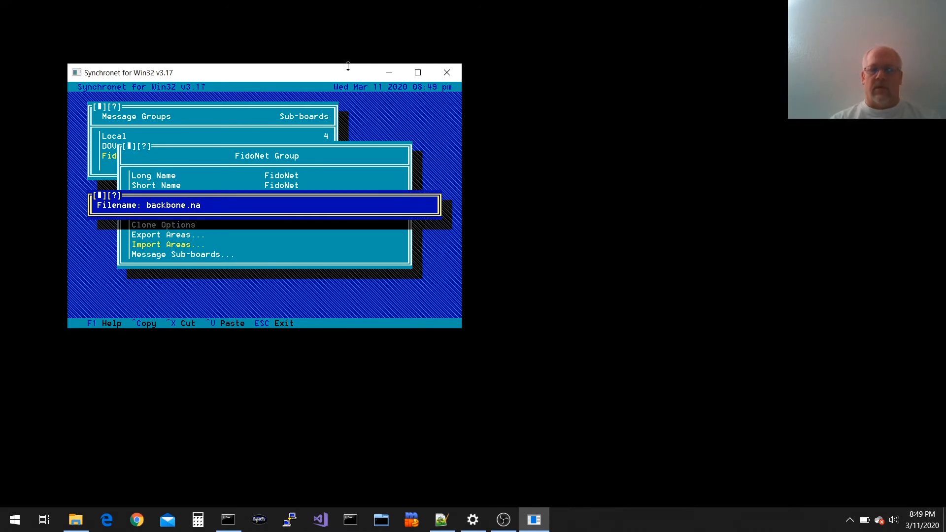
text(c:\use)
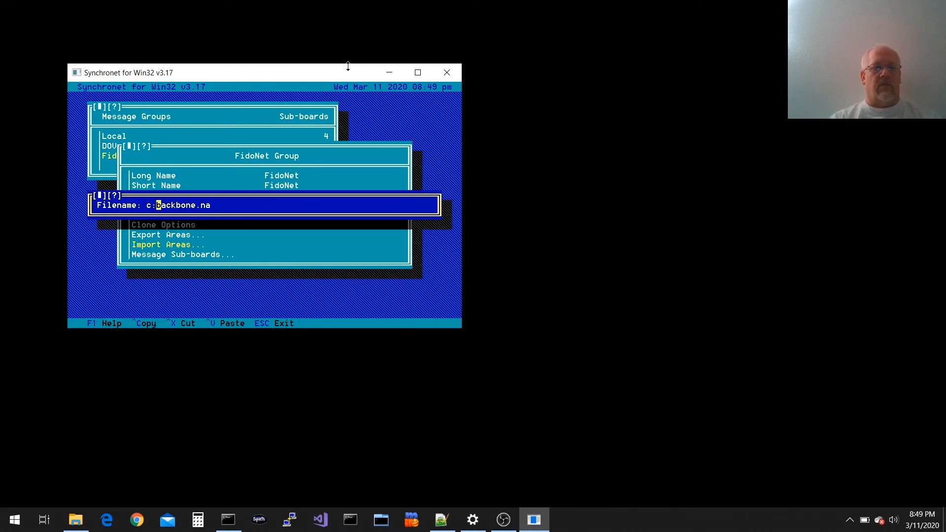
text(rs\rob\downloads\)
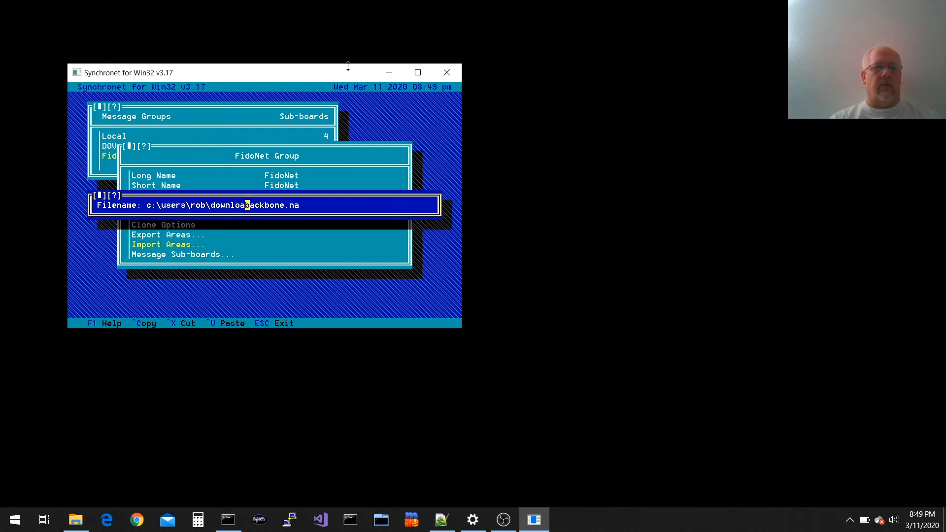
key(Return)
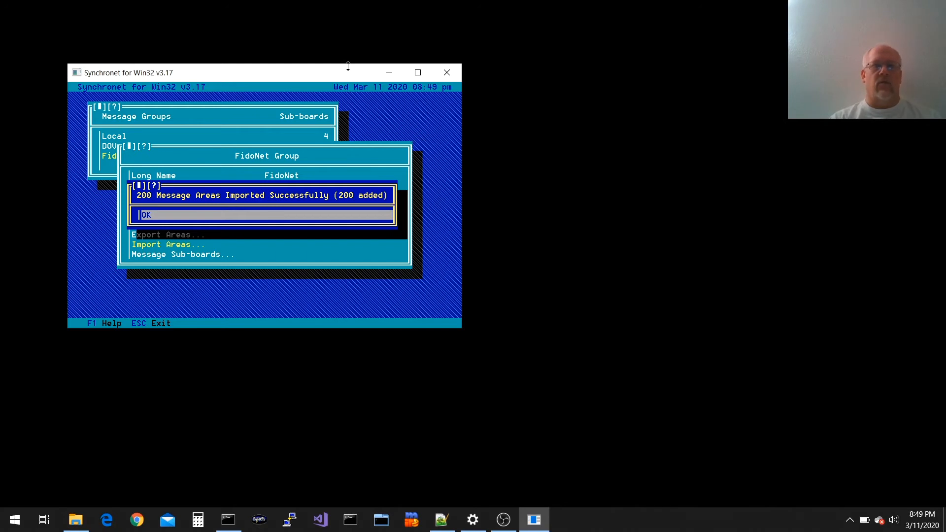
key(Return)
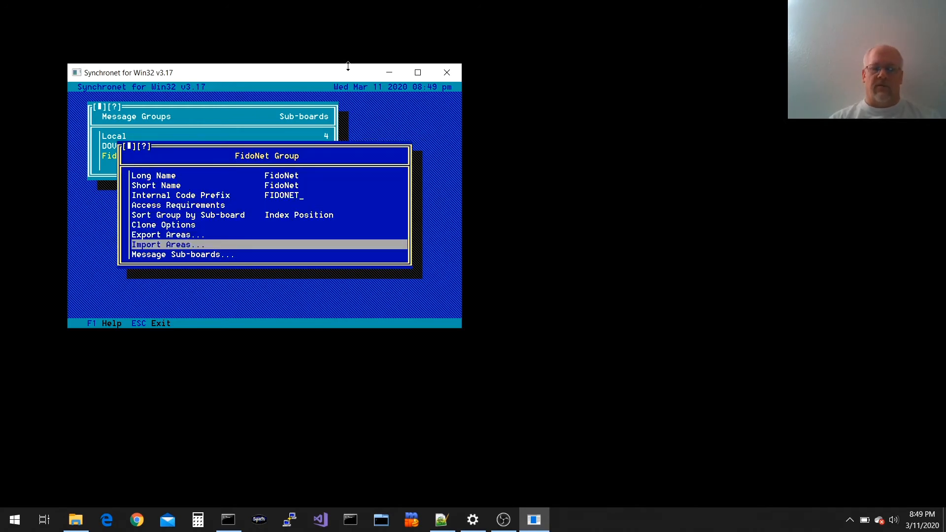
Browse the 200 imported sub-boards, ending on 10th Amendment Echo
key(Down)
key(Return)
key(Down)
key(Down)
key(Up)
key(Up)
key(Down)
key(Down)
key(Up)
key(Up)
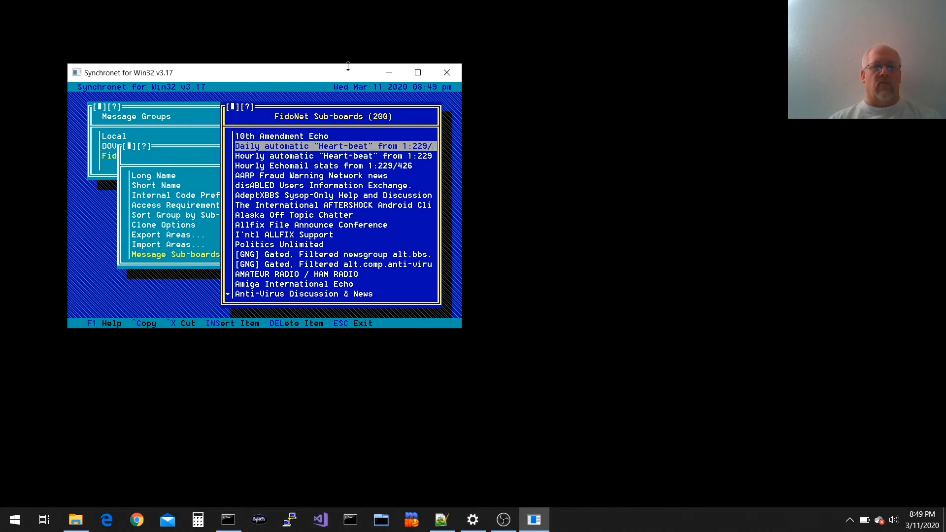
key(i)
key(Up)
key(Up)
key(Up)
key(Up)
key(Up)
key(Up)
key(Up)
key(Up)
key(Up)
key(Up)
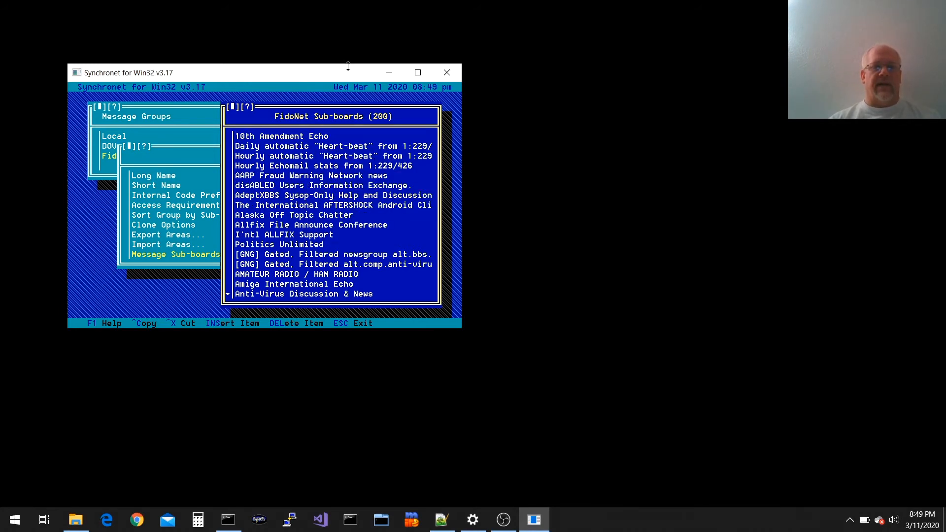
Set FidoNet EchoMail to Yes in the 10th Amendment Echo sub-board's network options
key(Return)
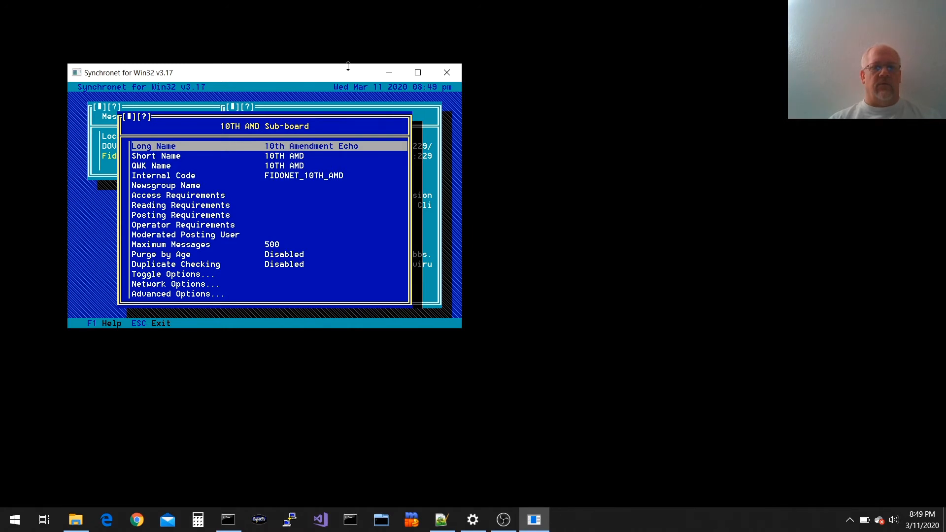
key(Down)
key(Down)
key(Down)
key(Up)
key(Up)
key(Up)
key(Up)
key(Up)
key(Return)
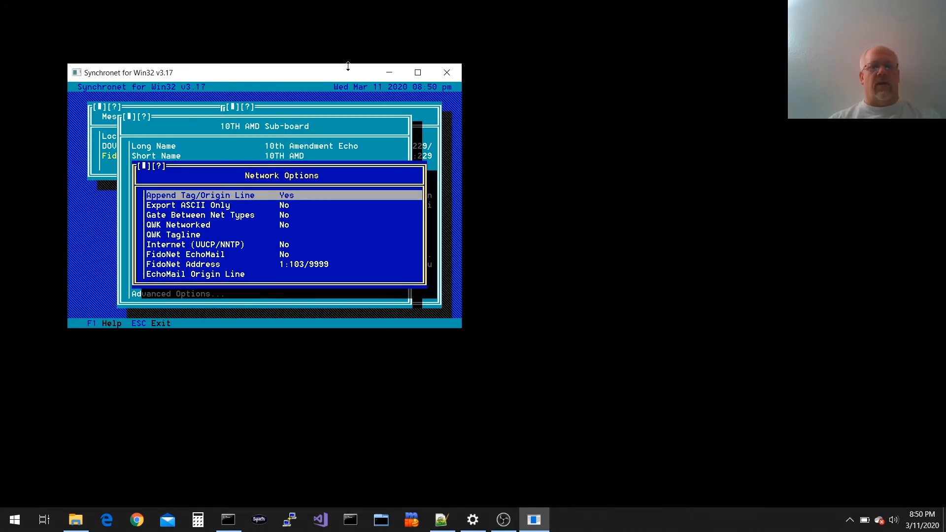
key(Down)
key(Down)
key(Down)
key(Down)
key(Down)
key(Down)
key(Return)
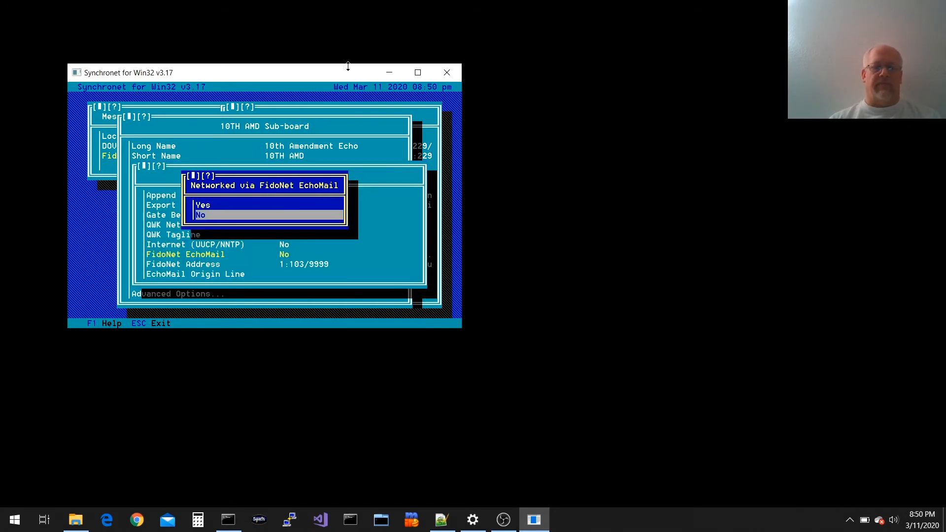
key(Up)
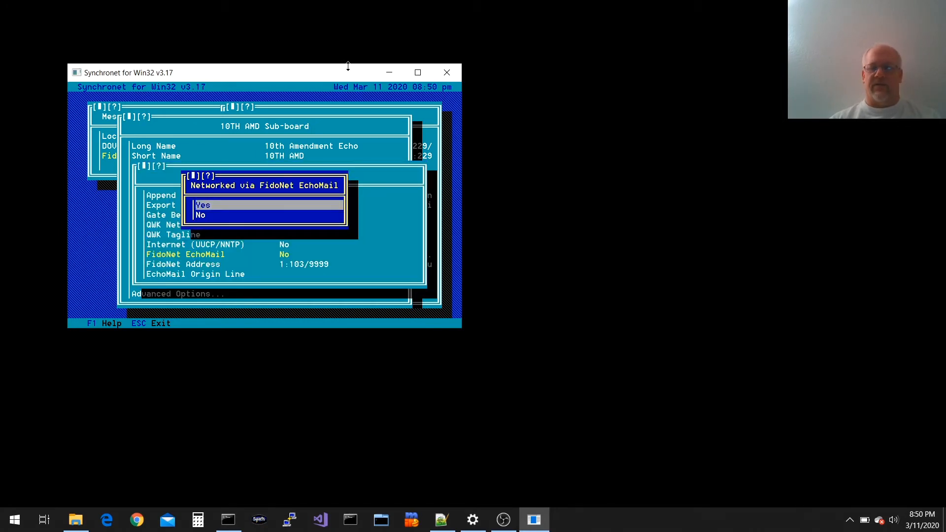
key(Return)
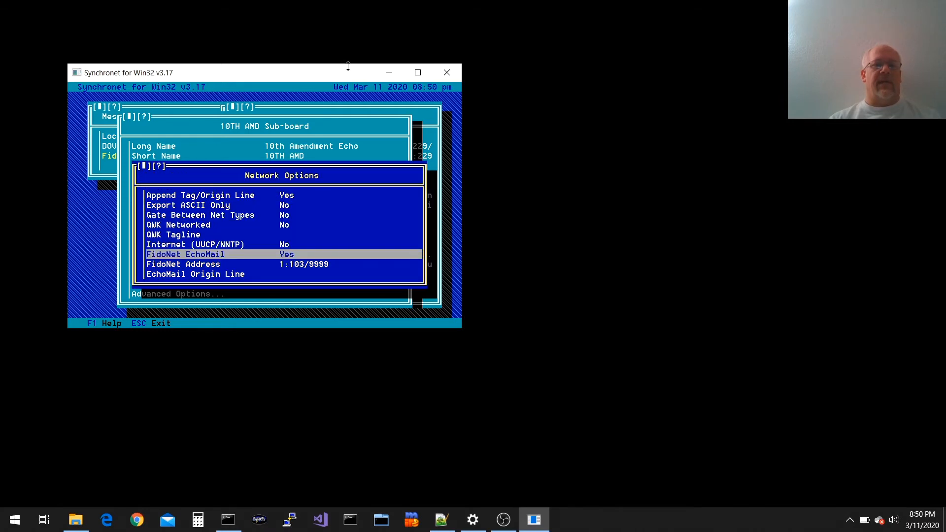
key(Escape)
key(Escape)
key(Escape)
Clone the template sub-board's options across the whole FidoNet group
key(Up)
key(Up)
key(Up)
key(Return)
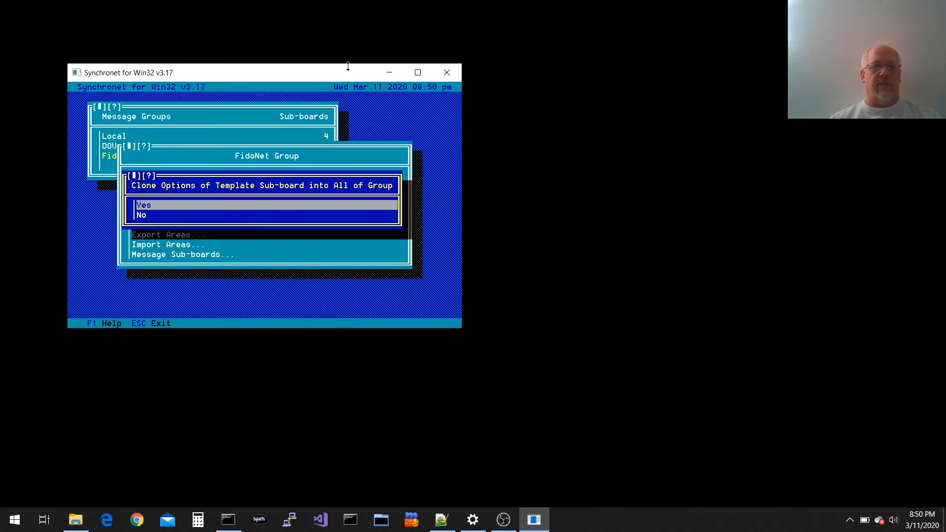
key(Return)
Open the Hourly automatic Heart-beat sub-board from the group's sub-board list
key(Down)
key(Down)
key(Down)
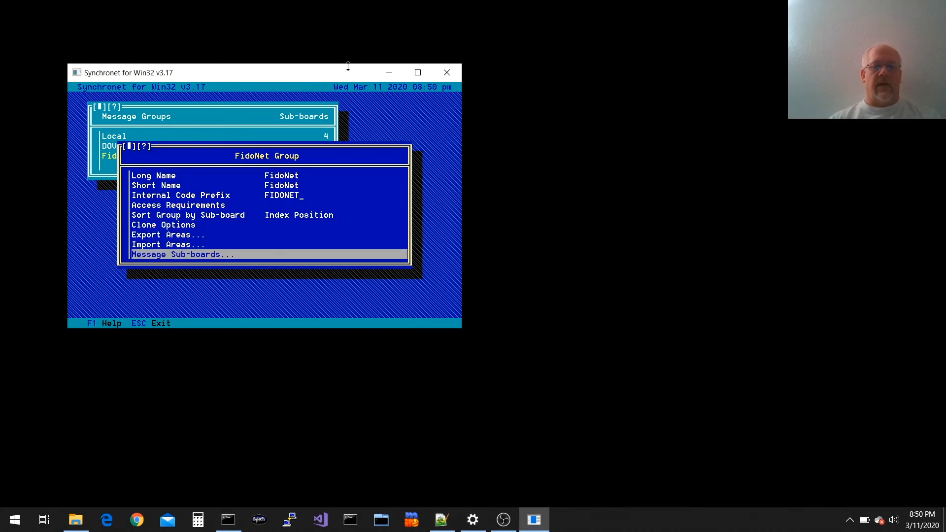
key(Return)
key(Down)
key(Down)
key(Return)
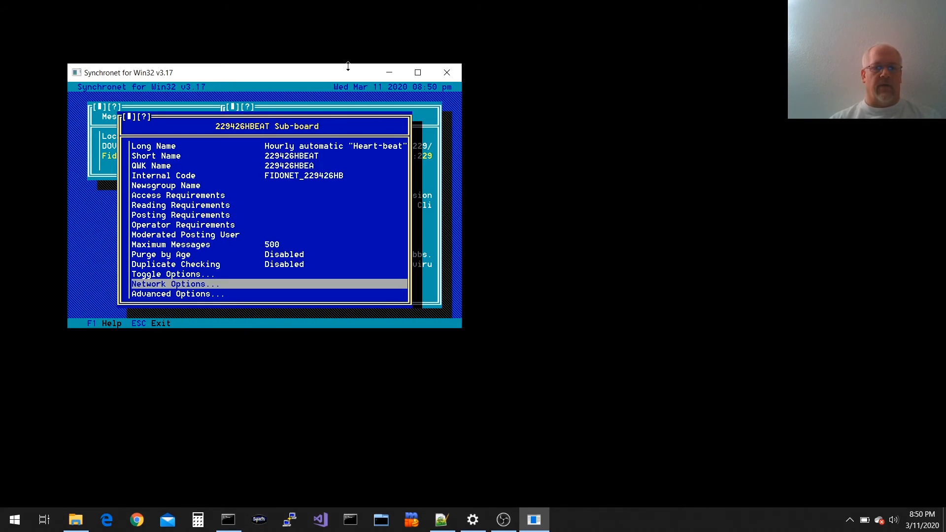
Set the Heart-beat sub-board's maximum messages to 5000 and duplicate checking to 10000 CRCs
key(Return)
key(Up)
key(Down)
key(Escape)
key(Up)
key(Up)
key(Up)
key(Up)
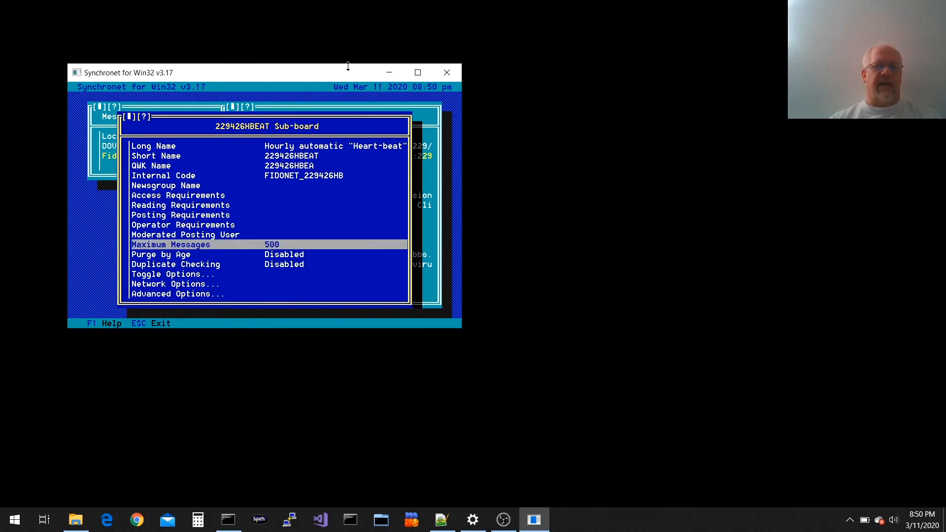
key(Return)
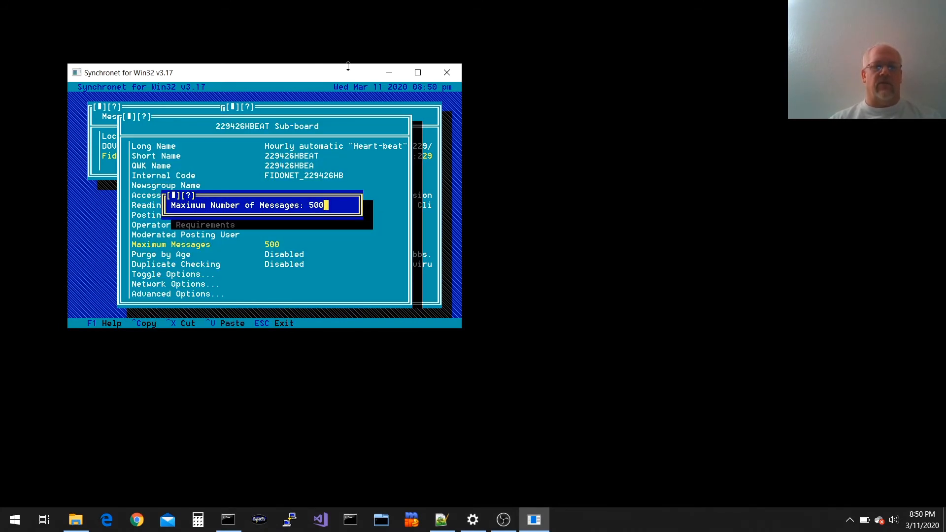
text(0)
key(Return)
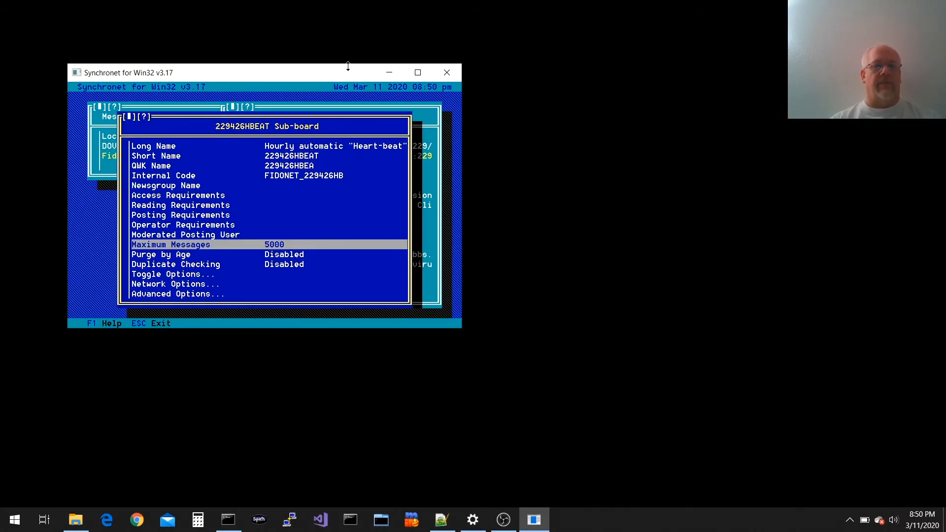
key(Down)
key(Down)
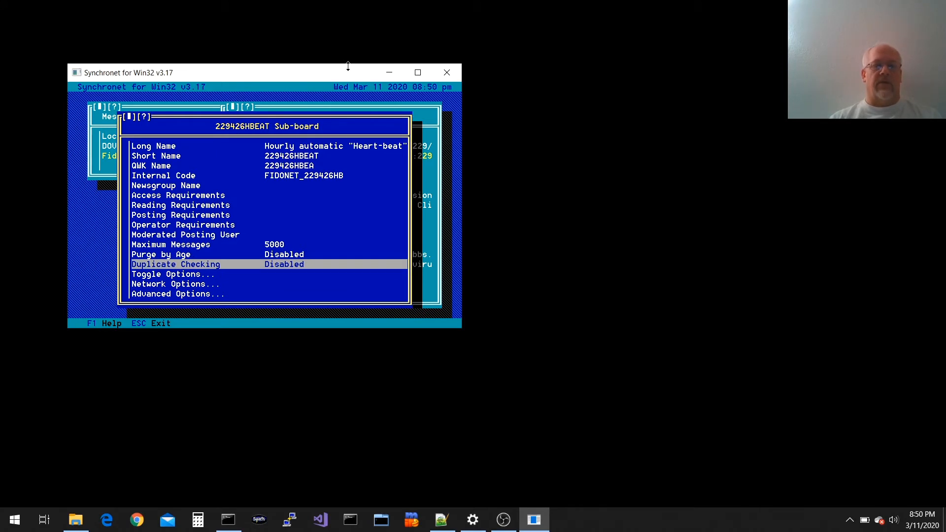
key(Return)
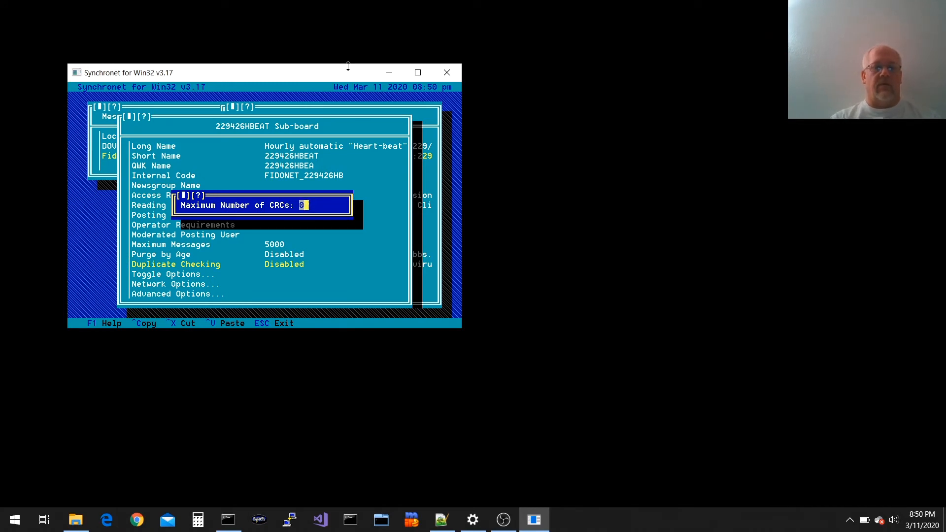
text(10000)
key(Return)
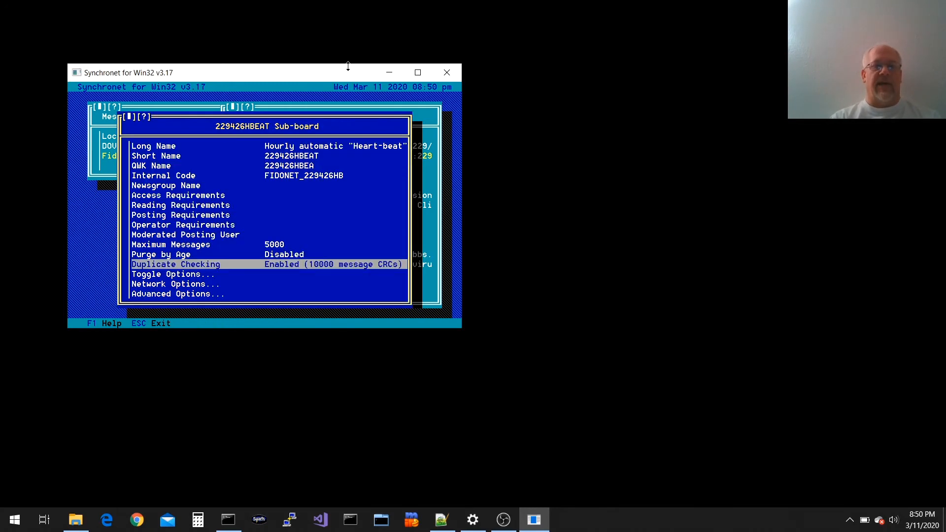
Back out to the FidoNet sub-board list and reopen the Hourly automatic Heart-beat settings
key(Up)
key(Up)
key(Escape)
key(Up)
key(Up)
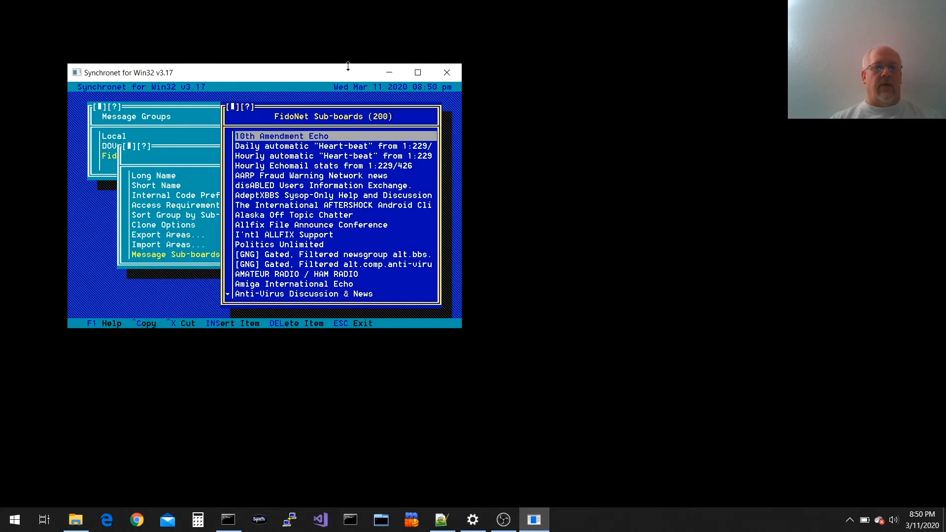
key(Return)
key(Escape)
key(Down)
key(Down)
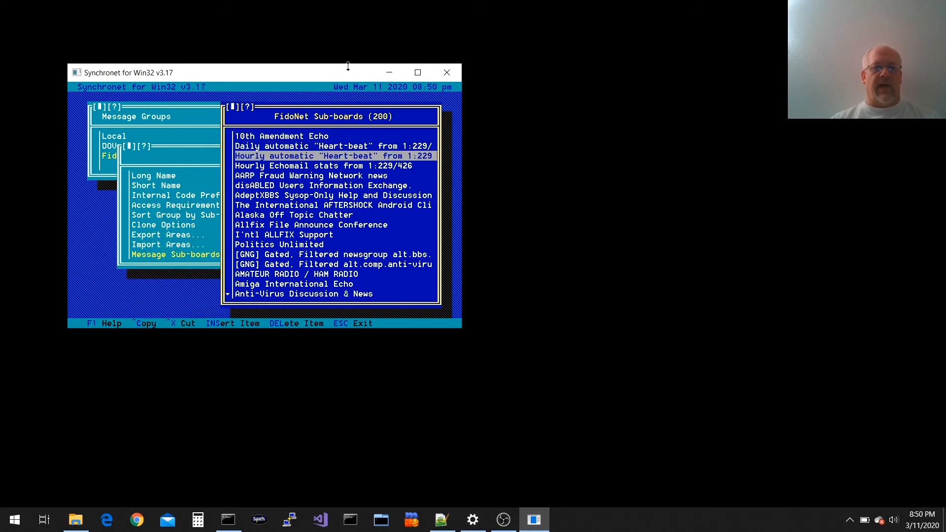
key(Return)
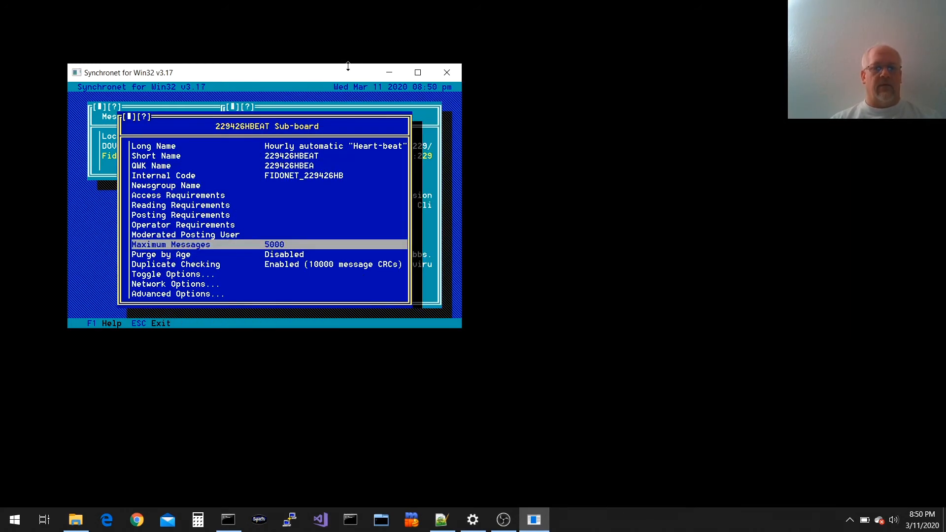
key(Escape)
key(Return)
key(Escape)
key(Return)
Set the Heart-beat sub-board's Template for New Subs toggle to Yes, then back out
key(Down)
key(Down)
key(Down)
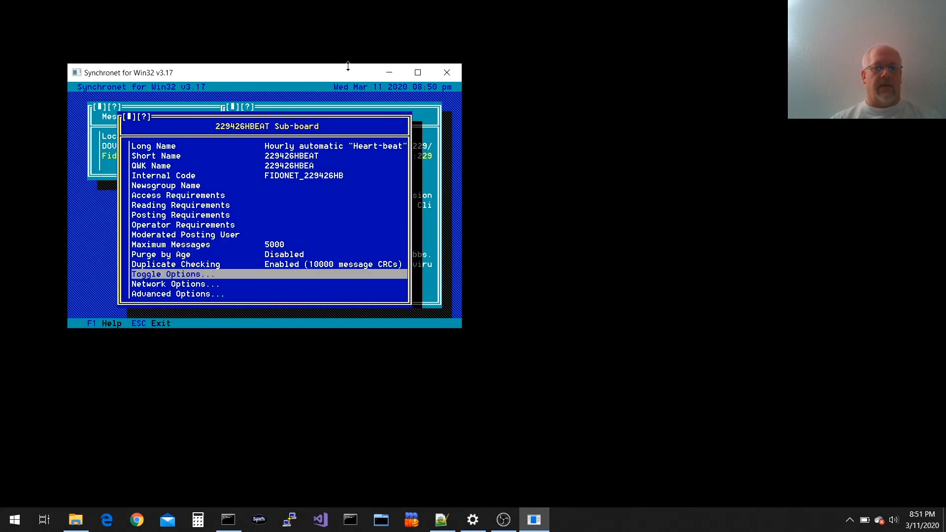
key(Return)
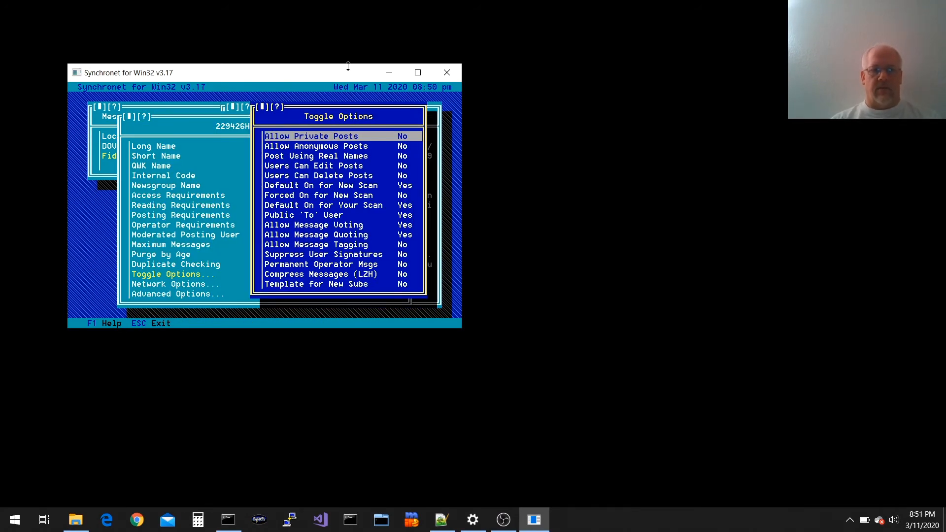
key(Down)
key(Return)
key(End)
key(Return)
key(Up)
key(Return)
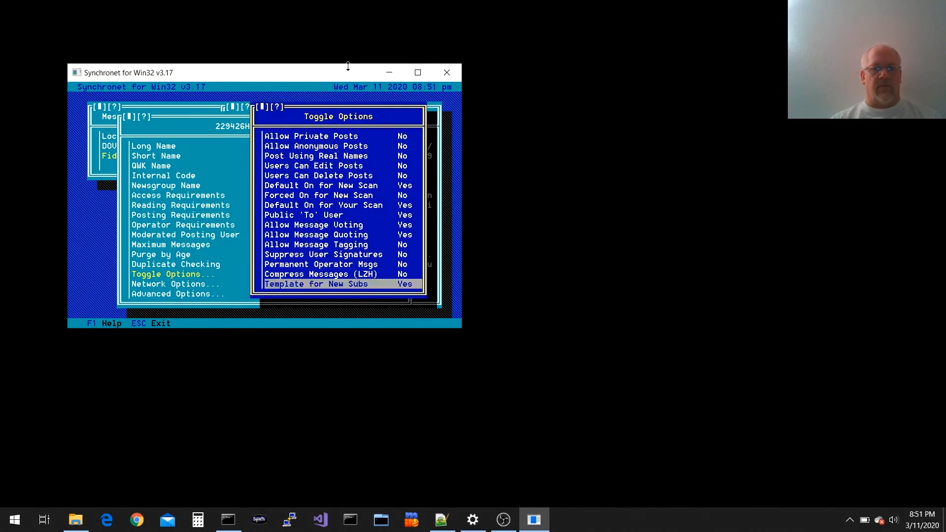
key(Escape)
key(Escape)
key(Up)
key(Down)
key(Up)
key(Up)
key(Down)
key(Down)
key(Escape)
Clone the template sub-board's options into all FidoNet group sub-boards
key(Up)
key(Up)
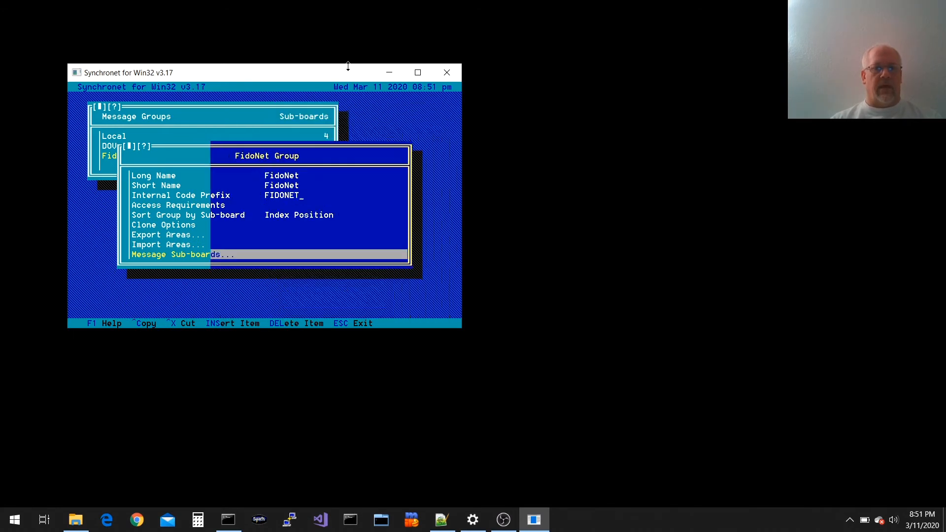
key(Up)
key(Return)
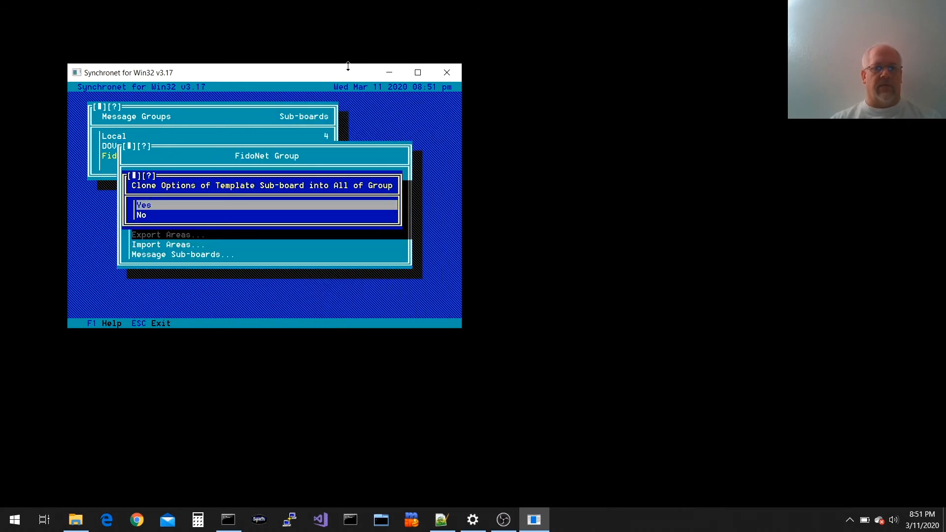
key(Return)
Inspect Alaska Off Topic Chatter's cloned settings and return to the sub-board list
key(Down)
key(Down)
key(Down)
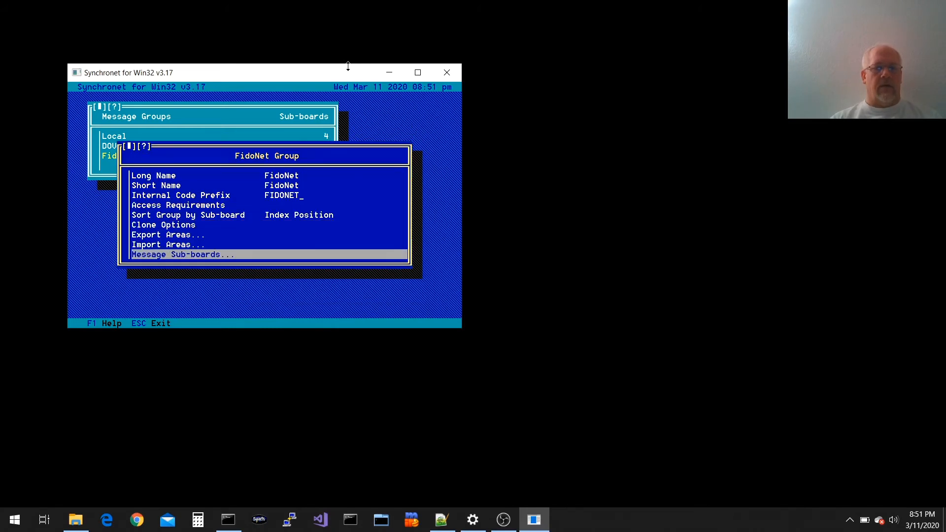
key(Return)
key(Down)
key(Down)
key(Down)
key(Down)
key(Down)
key(Down)
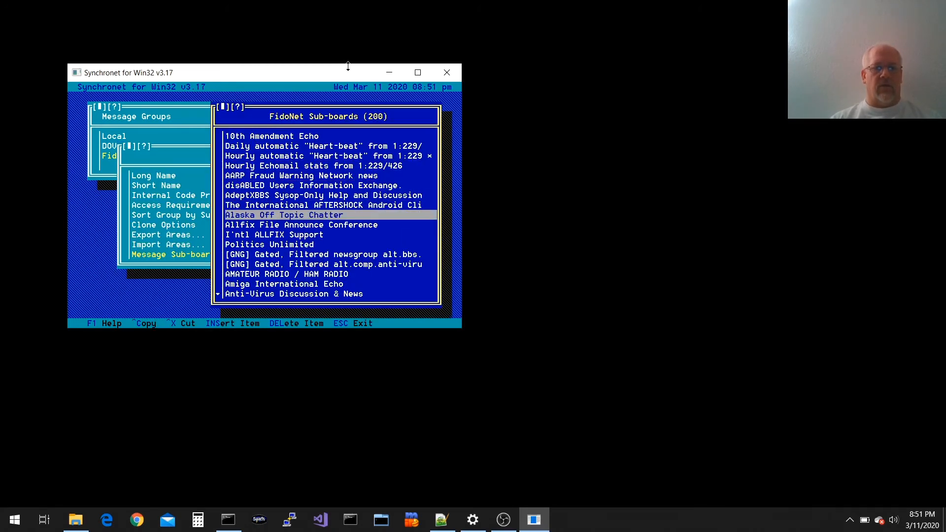
key(Return)
key(Up)
key(Up)
key(Up)
key(Up)
key(Down)
key(Down)
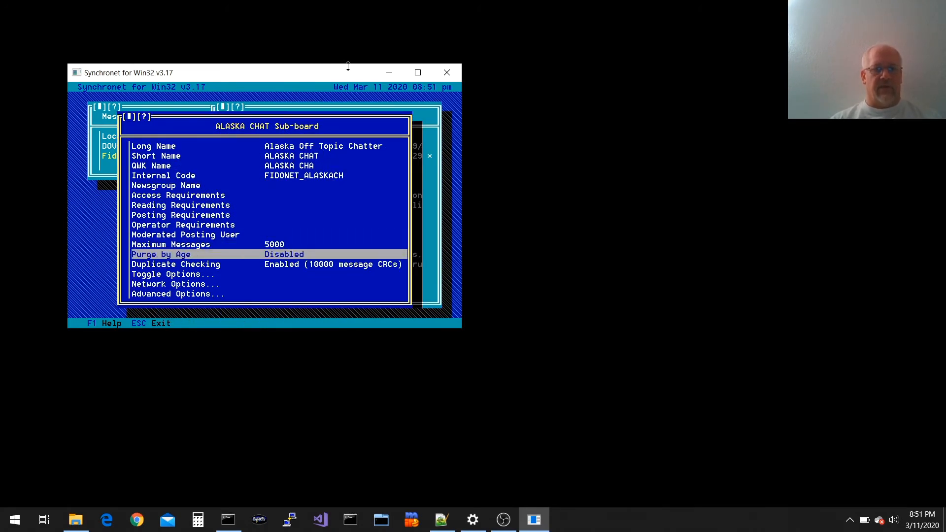
key(Down)
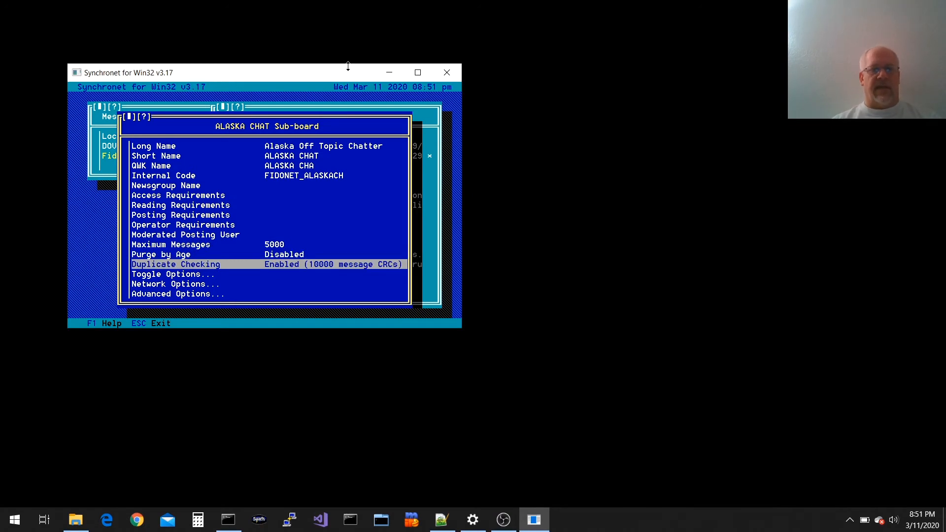
key(Escape)
key(Up)
key(Up)
key(Up)
key(Up)
key(Up)
Find and open the Hourly automatic Heart-beat sub-board's settings
key(Up)
key(Up)
key(Up)
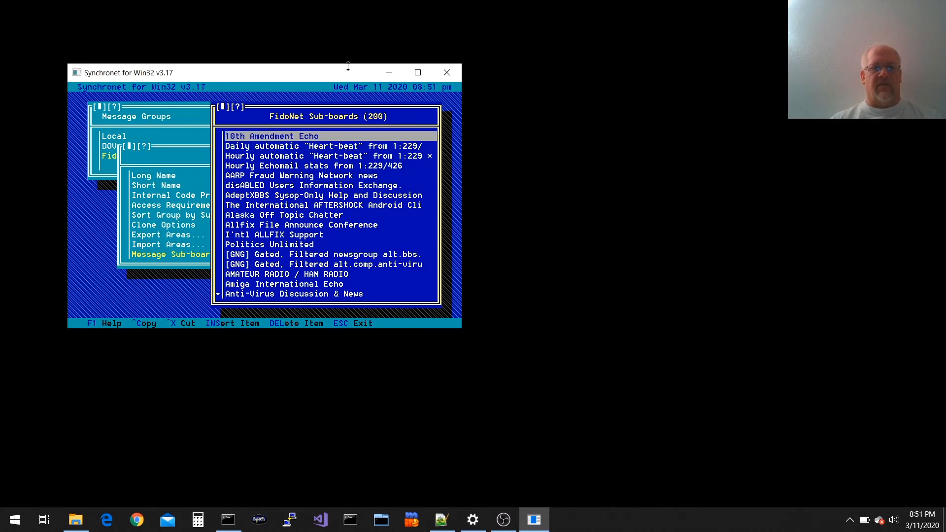
key(Down)
key(Down)
key(Up)
key(Down)
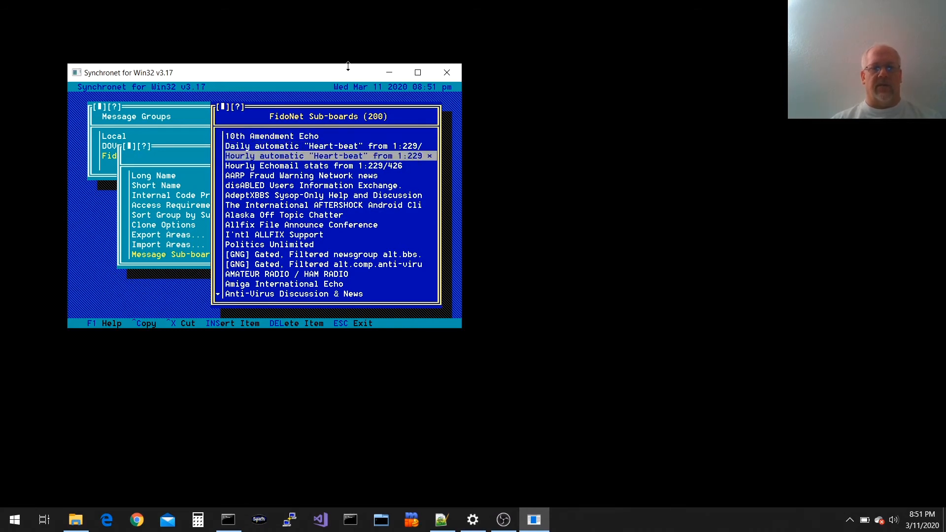
key(Up)
key(Down)
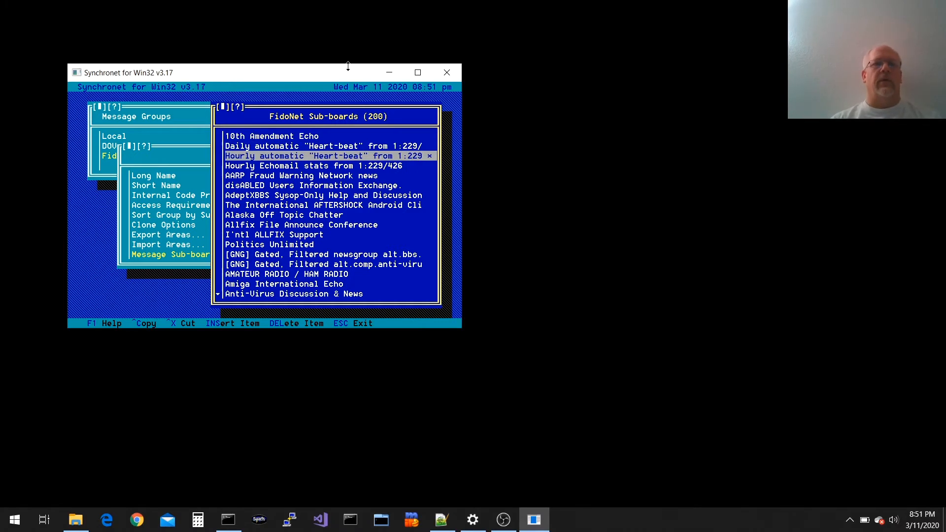
key(Up)
key(Down)
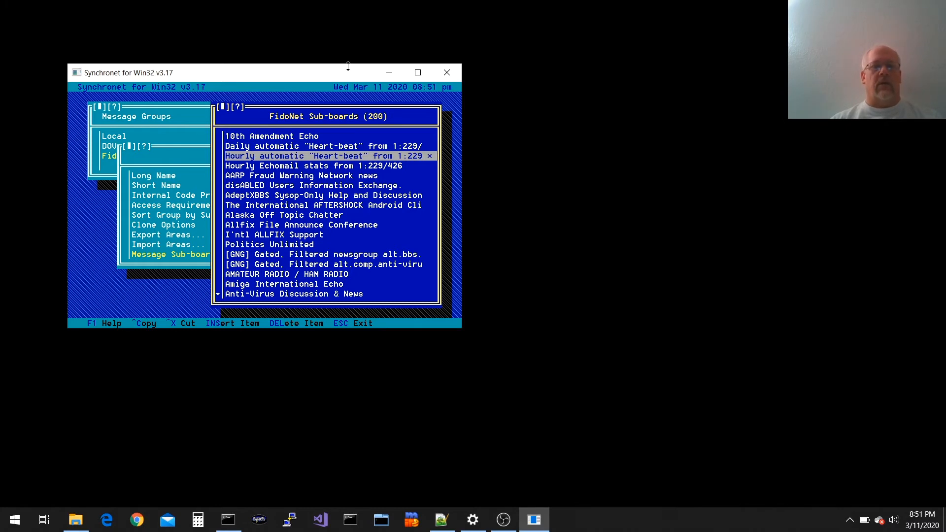
key(Return)
key(Up)
key(Up)
key(Up)
key(Up)
key(Up)
key(Up)
key(Up)
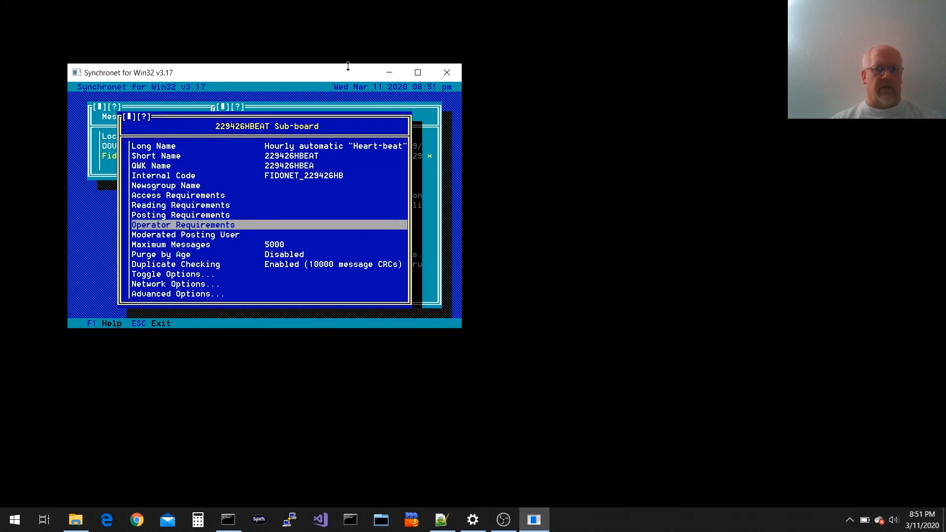
Open the Heart-beat network options and view the EchoMail origin line without changing it
key(Down)
key(Down)
key(Down)
key(Down)
key(Up)
key(Up)
key(Up)
key(Down)
key(Down)
key(Down)
key(Down)
key(Down)
key(Down)
key(Down)
key(Down)
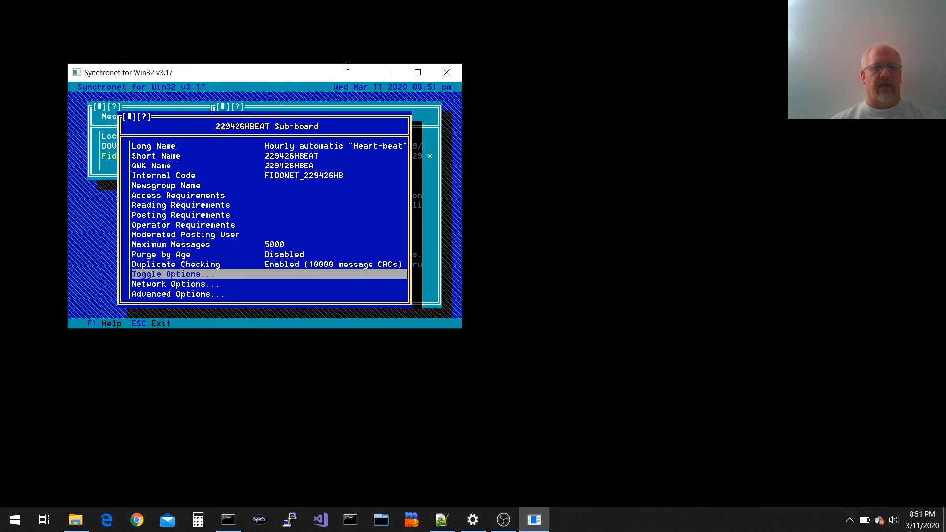
key(Down)
key(Up)
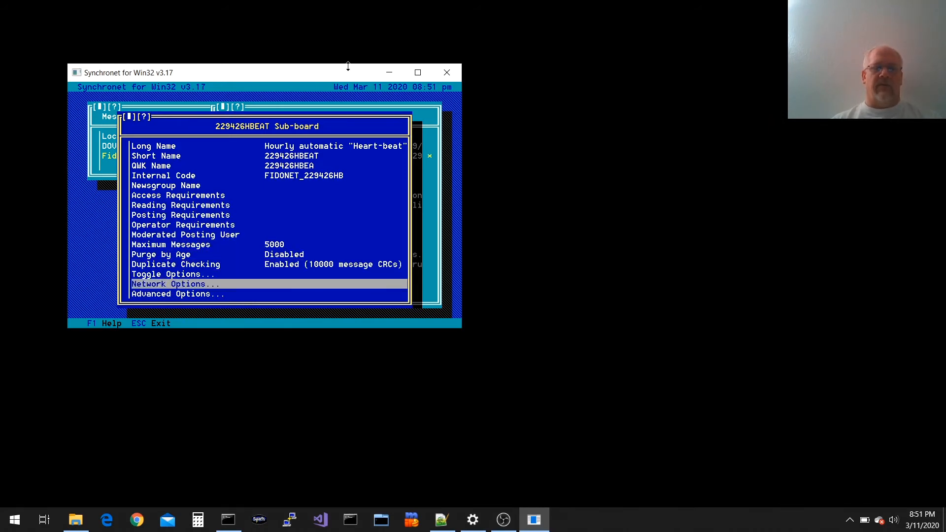
key(Return)
key(Up)
key(Up)
key(Down)
key(Down)
key(Down)
key(Down)
key(Return)
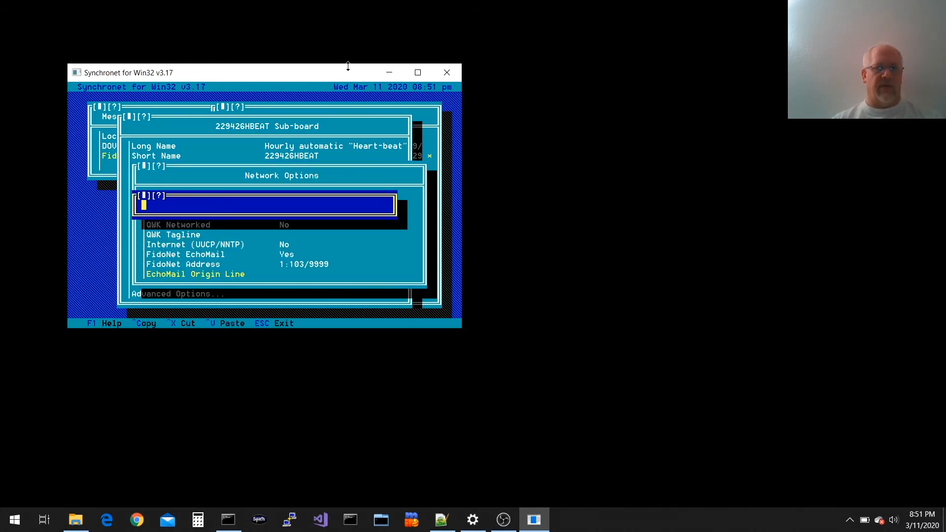
key(Escape)
key(Up)
key(Up)
key(Down)
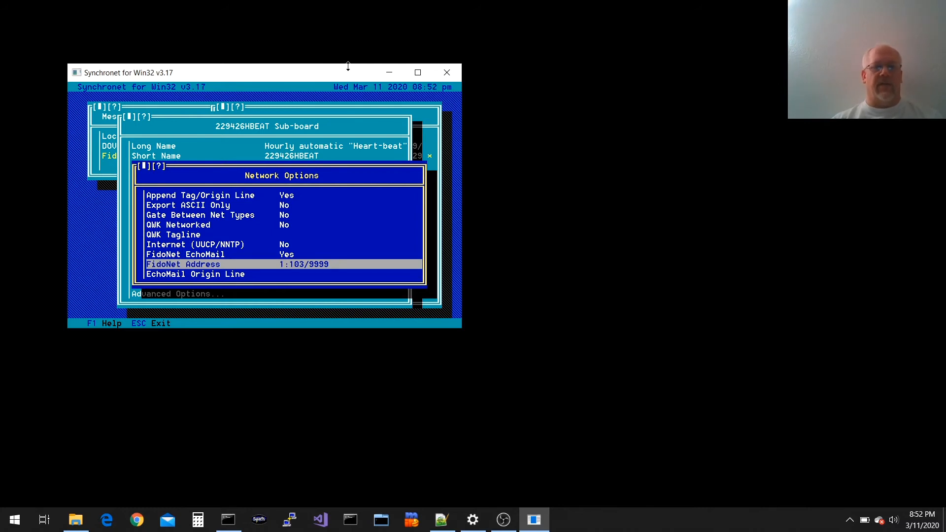
Confirm FidoNet EchoMail is Yes at address 1:103/9999, then back out toward the save prompt
key(Up)
key(Up)
key(Down)
key(Down)
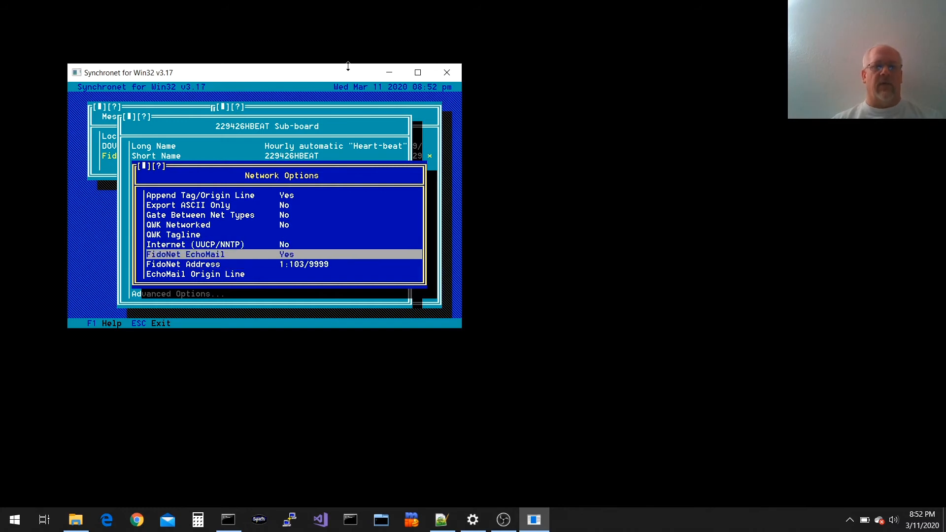
key(Up)
key(Down)
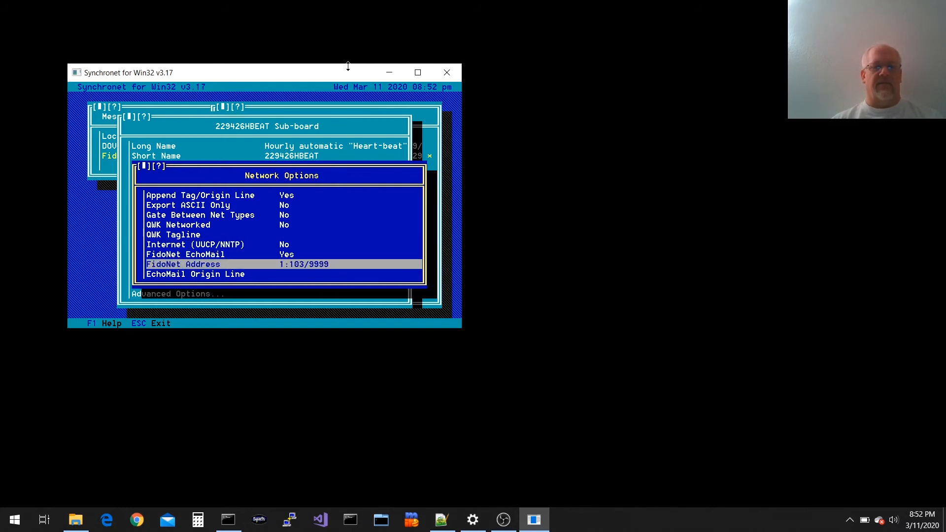
key(Up)
key(Up)
key(Down)
key(Down)
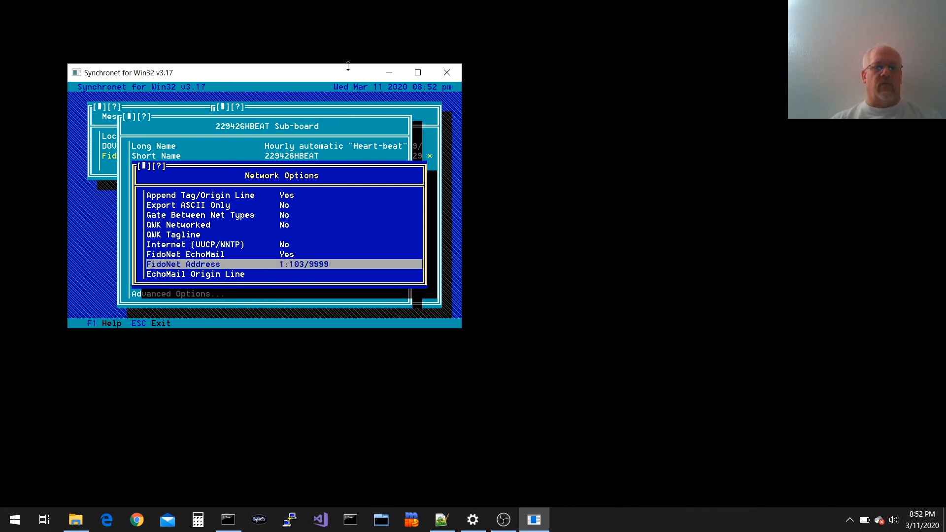
key(Up)
key(Up)
key(Up)
key(Down)
key(Down)
key(Down)
key(Escape)
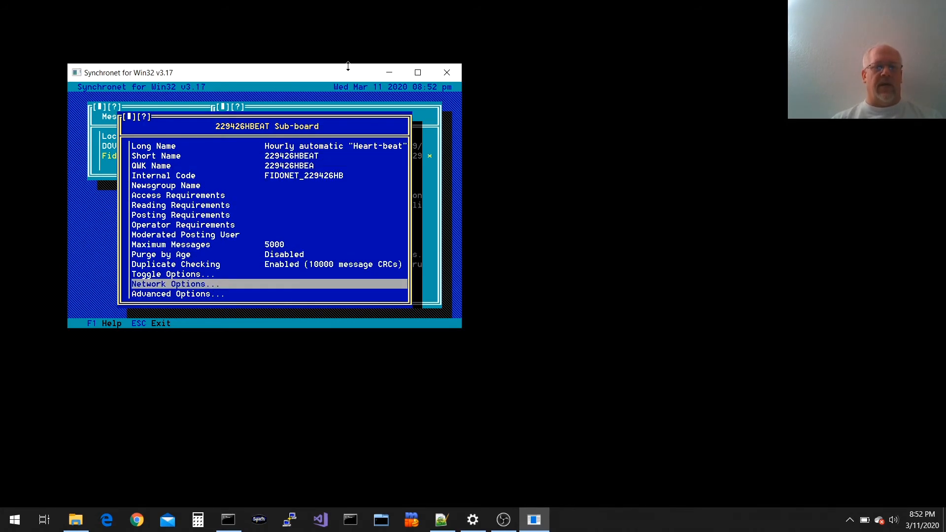
key(Escape)
key(Escape)
key(Escape)
key(Escape)
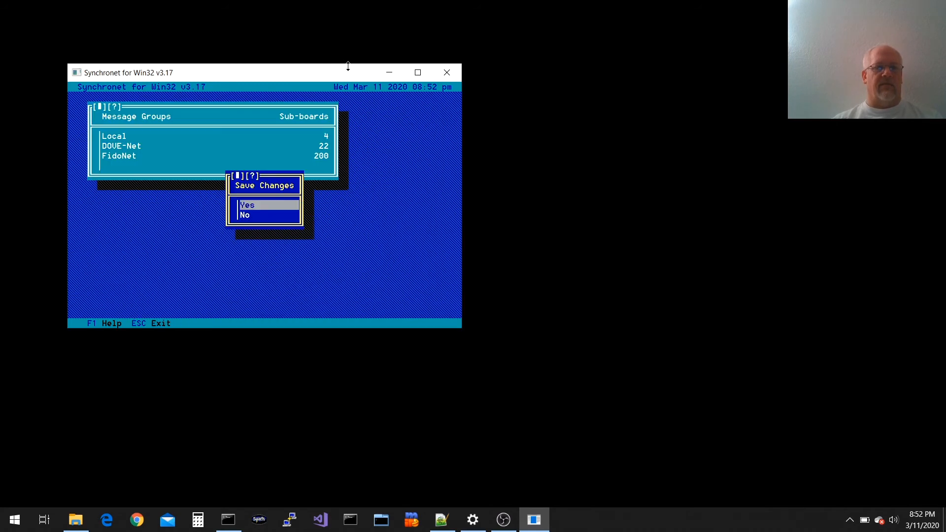
Save the message area changes and add 21:10/9999 as a FidoNet system address
key(Return)
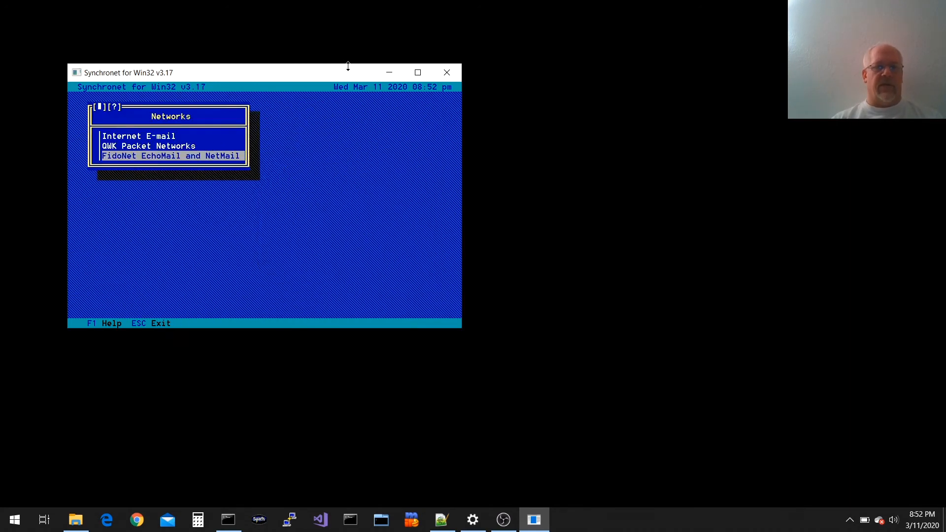
key(Return)
key(Up)
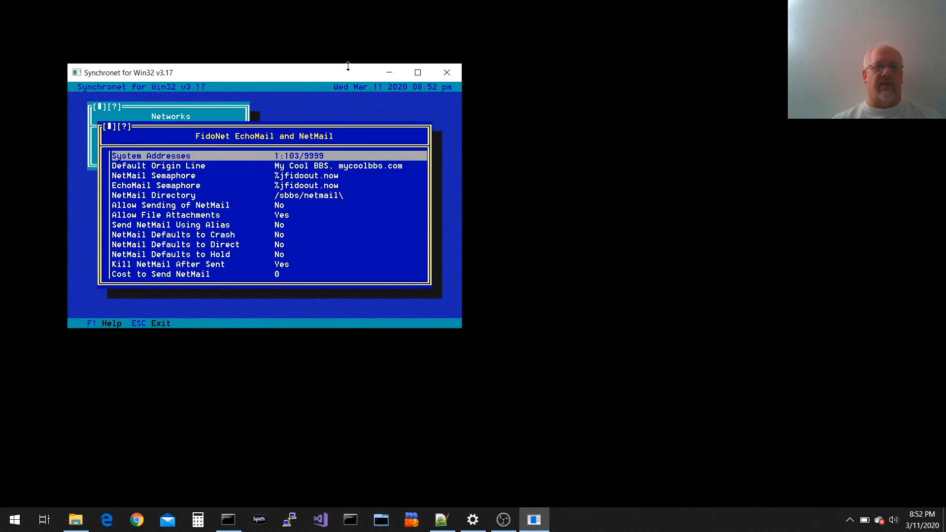
key(Return)
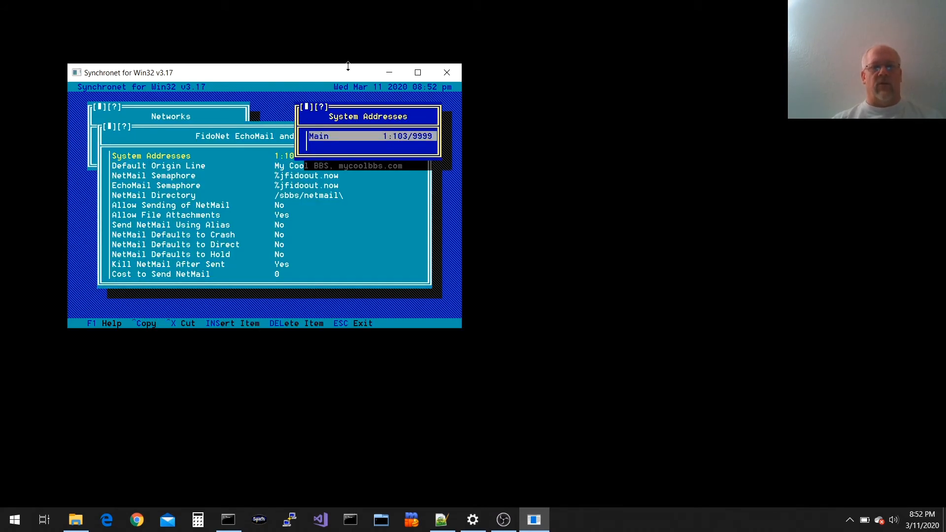
key(Down)
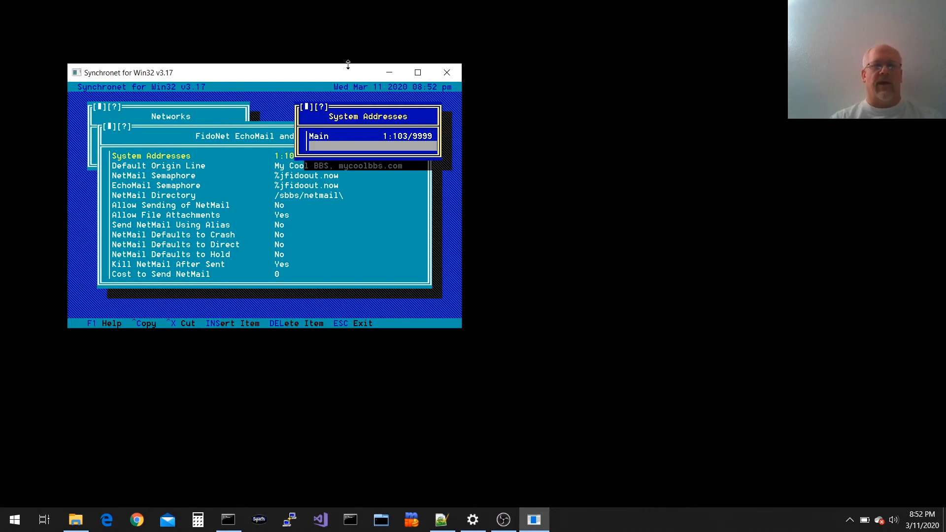
key(Return)
text(21:)
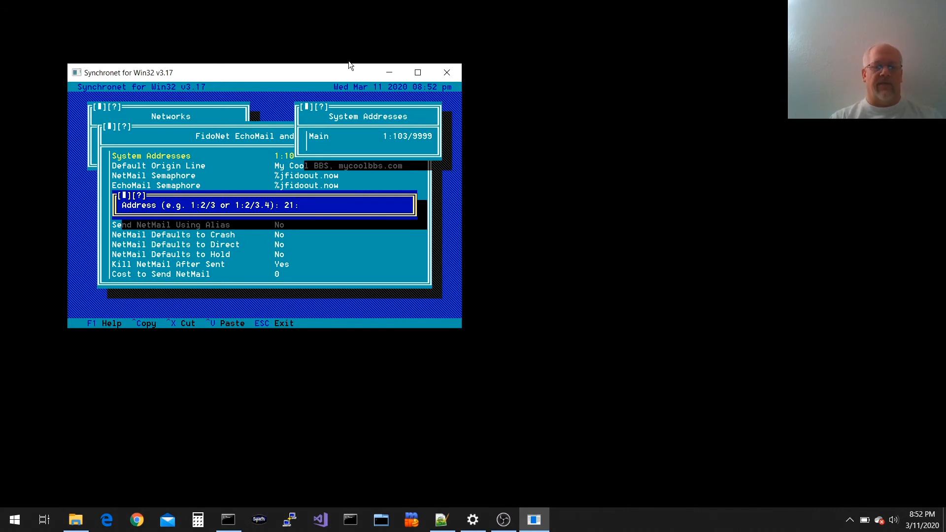
text(10/)
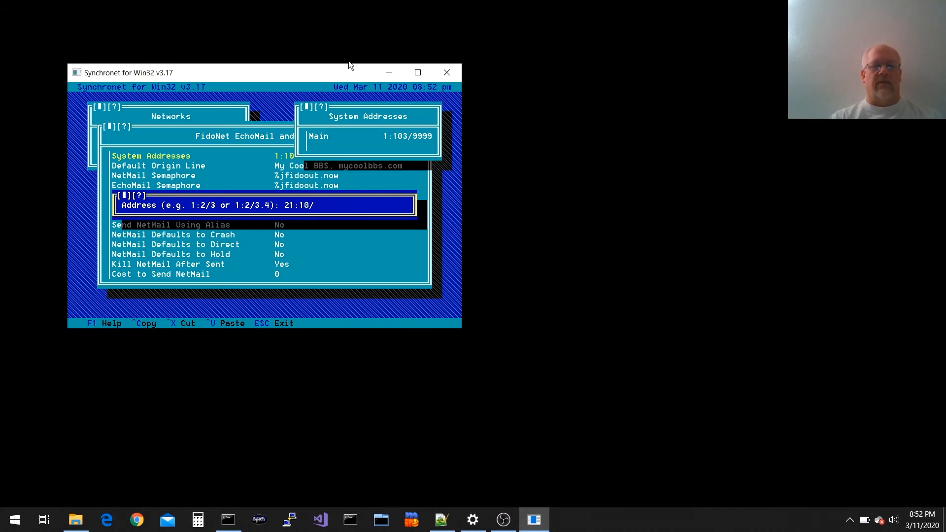
text(9999)
key(Return)
Check that the Main address and AKA 1 21:10/9999 are both listed
key(Up)
key(Down)
key(Up)
key(Down)
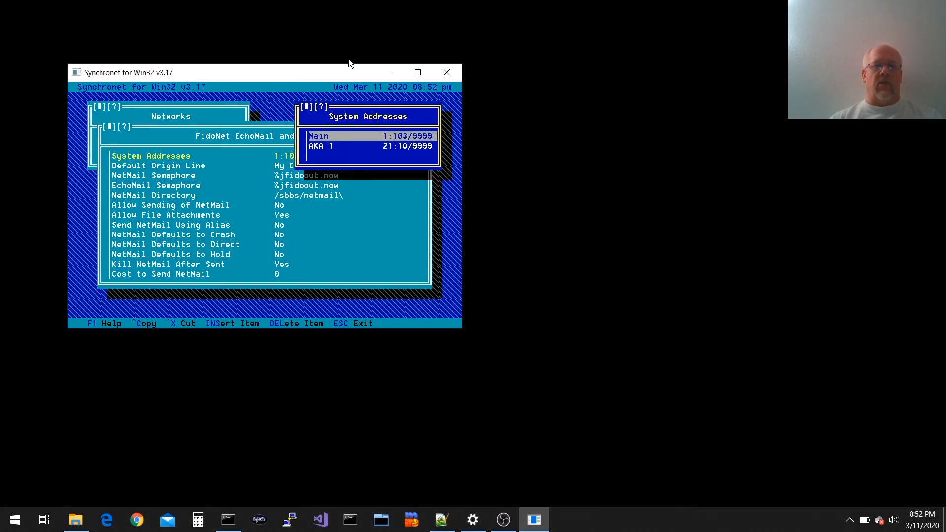
key(Down)
key(Up)
key(Down)
key(Up)
key(Down)
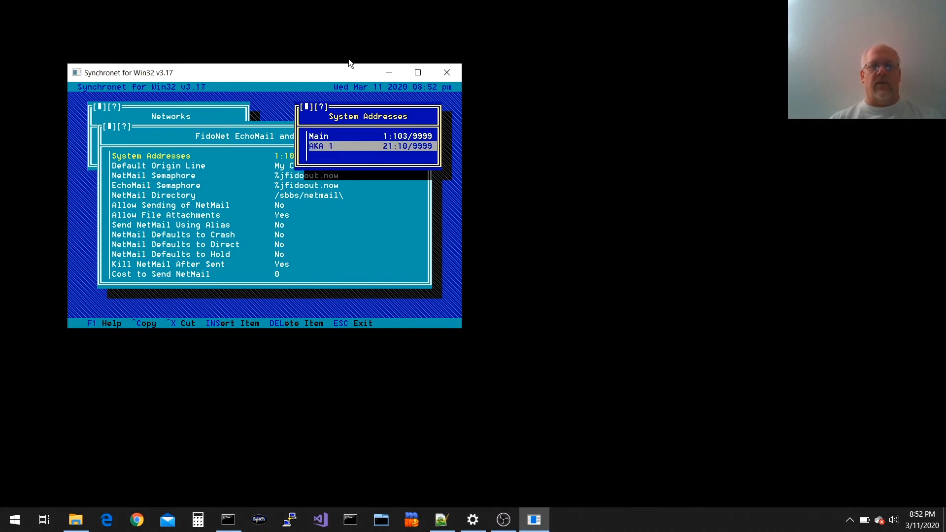
Return to the main configuration and reopen Message Areas to the group list
key(Escape)
key(Escape)
key(Escape)
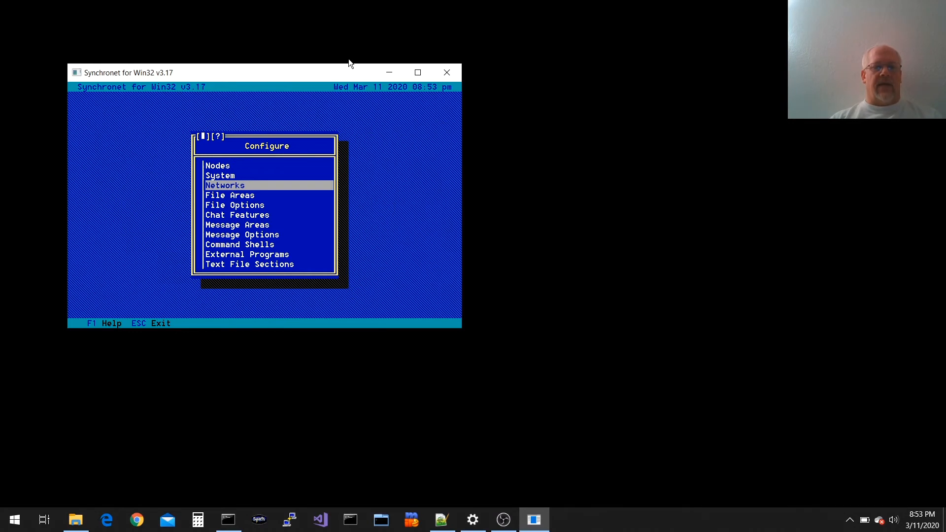
key(Up)
key(Up)
key(Up)
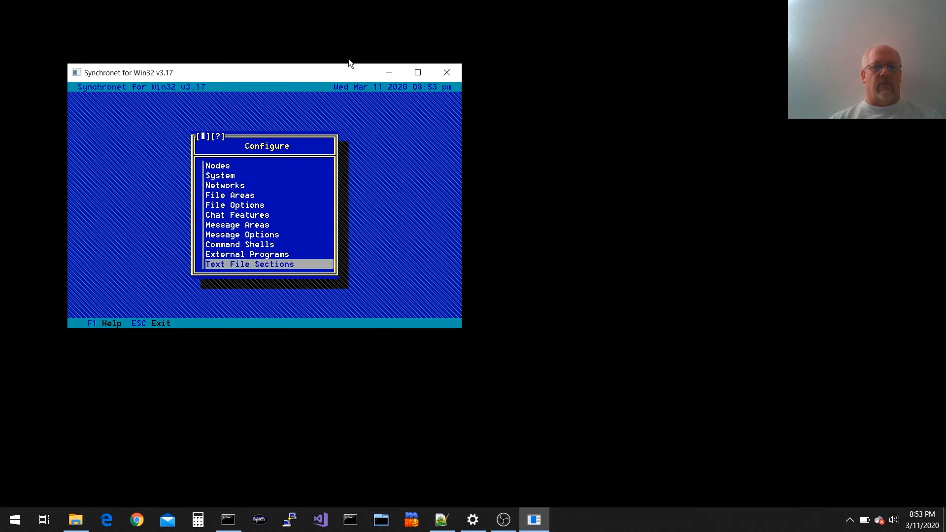
key(Up)
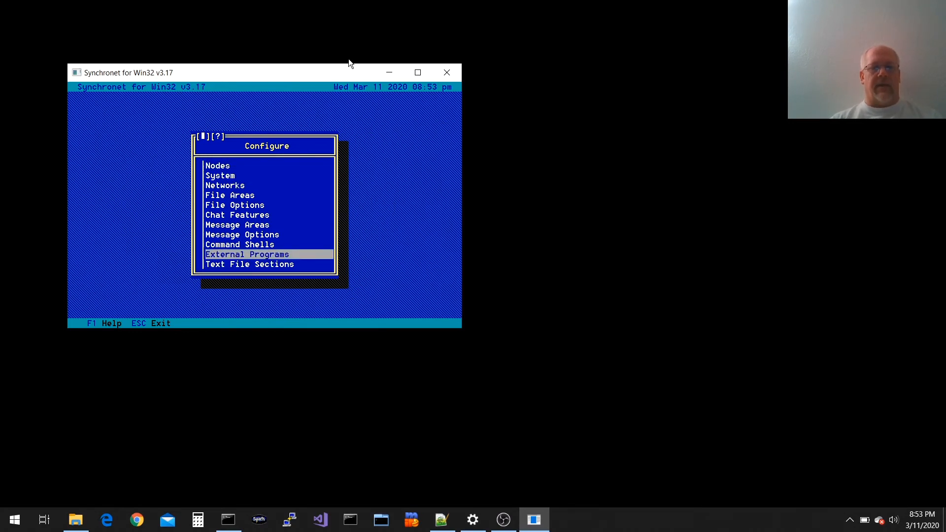
key(Up)
key(Up)
key(Up)
key(Return)
key(Return)
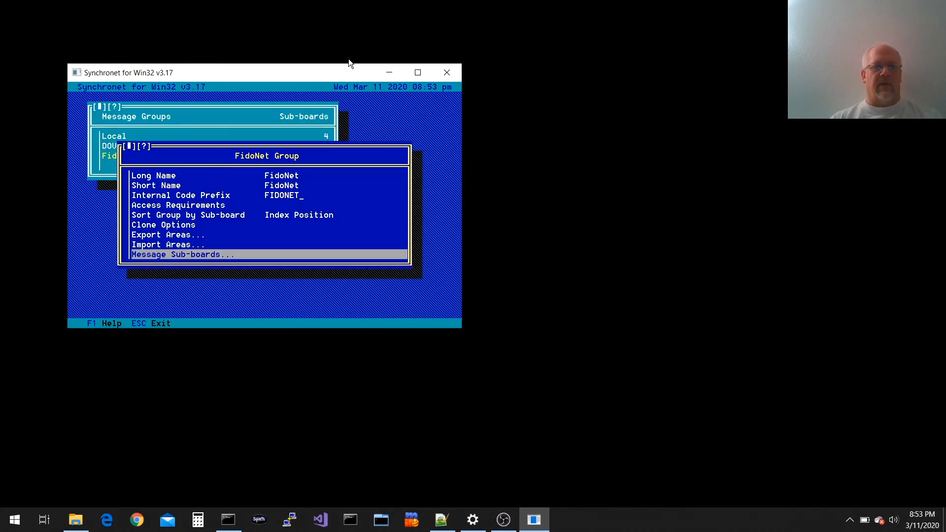
key(Escape)
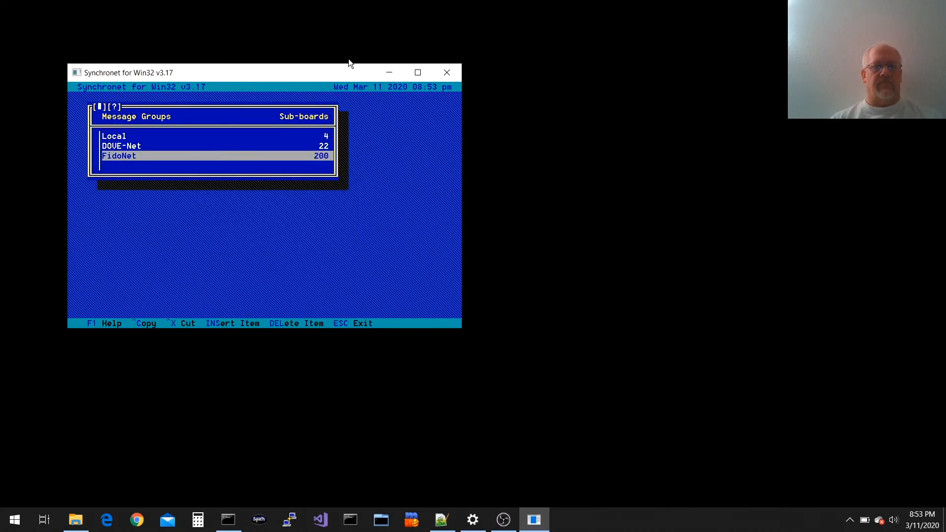
In Command Prompt, run wc \sbbs\data\areas.bbs to count its lines, then return to SCFG
click(241, 522)
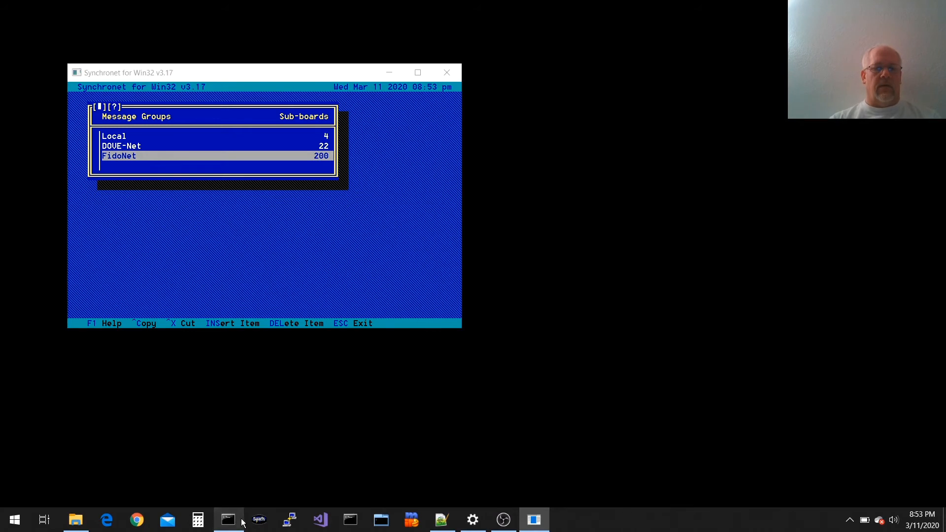
click(294, 341)
text(wc )
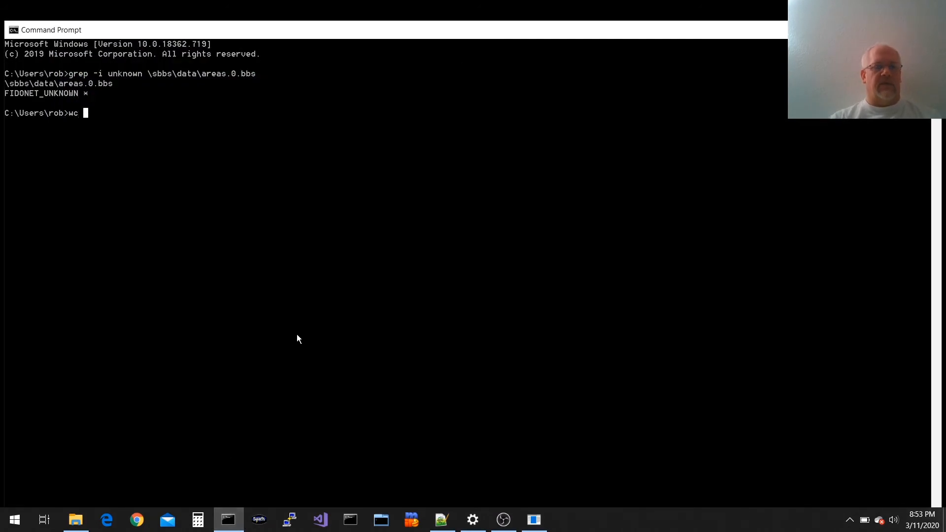
text(\sbbs\data\areas.bbs)
key(Return)
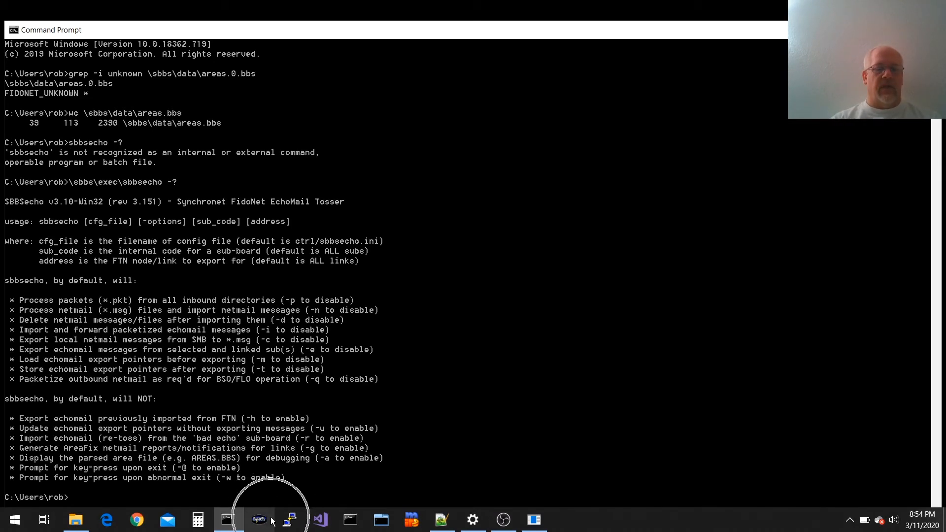
click(534, 520)
Export the FidoNet areas as an SBBSecho areas.bbs with uplink 1:103/705, overwriting ../data/areas.bbs
key(Return)
key(Up)
key(Up)
key(Return)
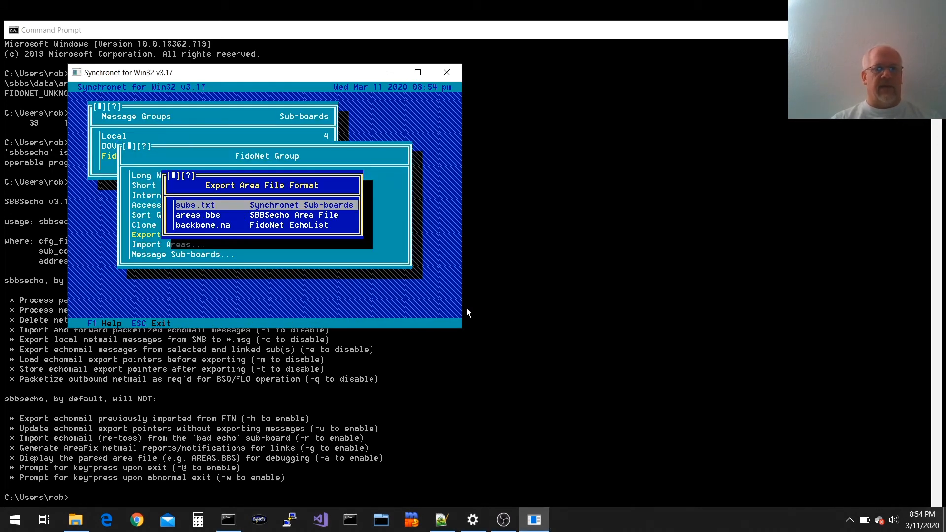
key(Down)
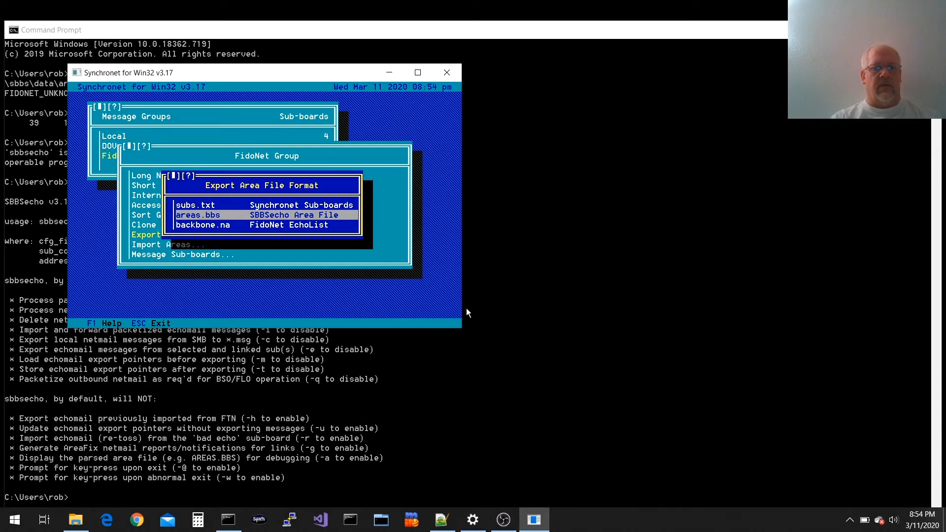
key(Return)
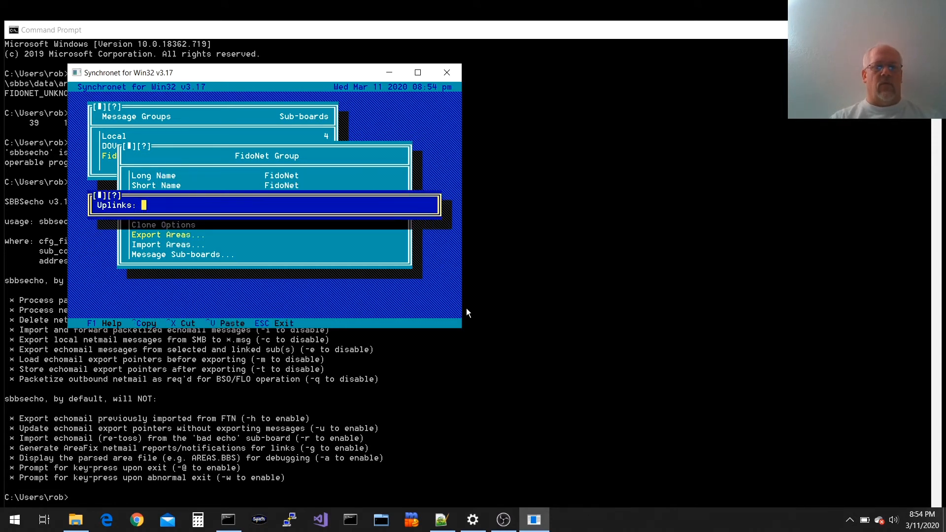
text(1:103/)
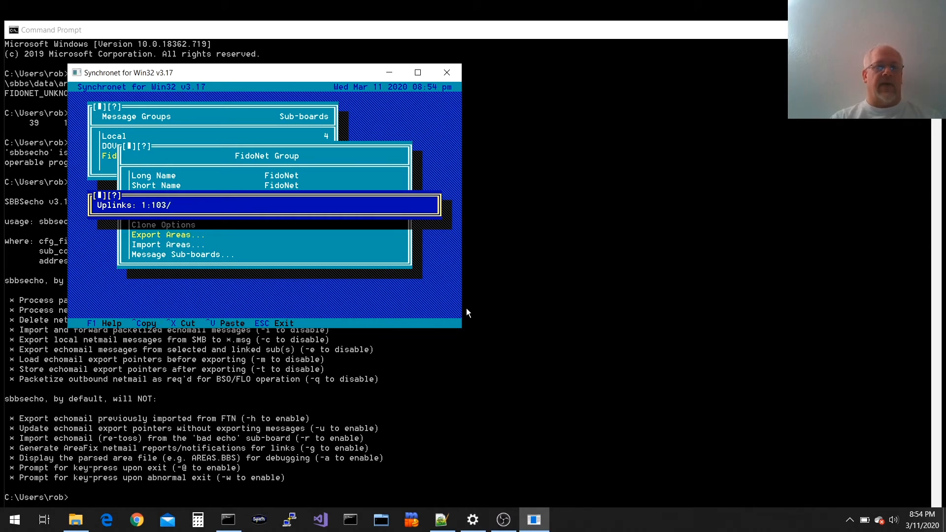
text(705)
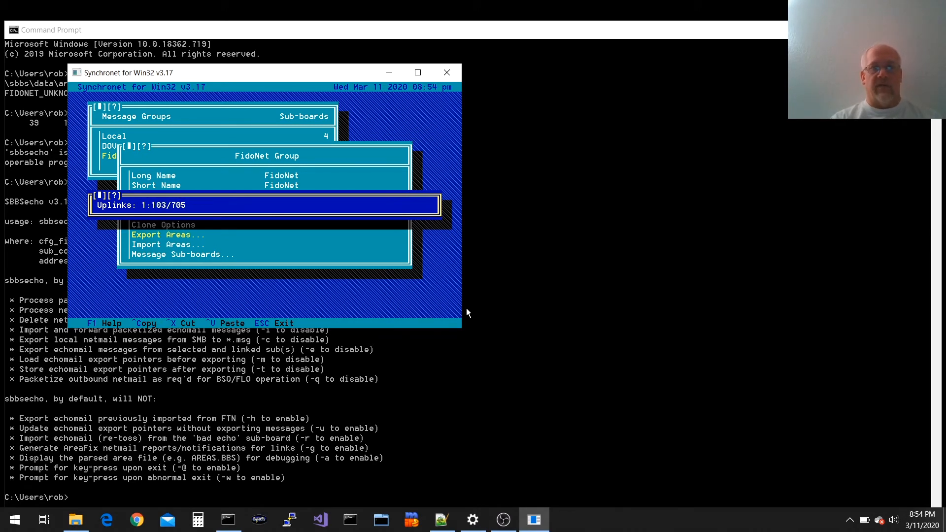
key(Return)
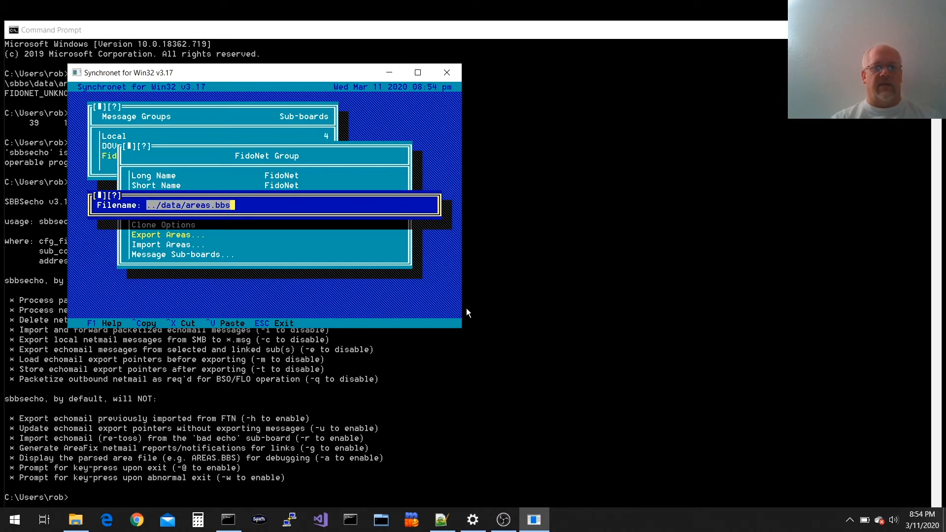
key(Return)
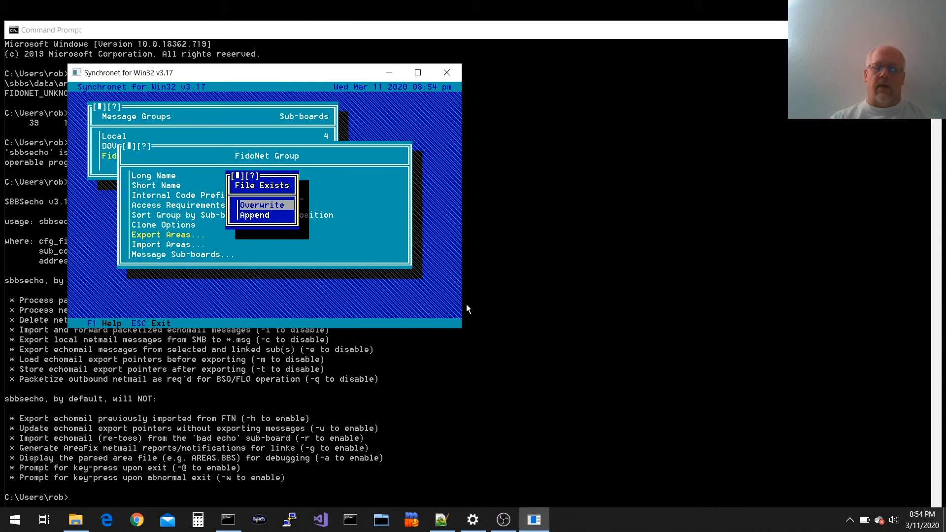
key(Return)
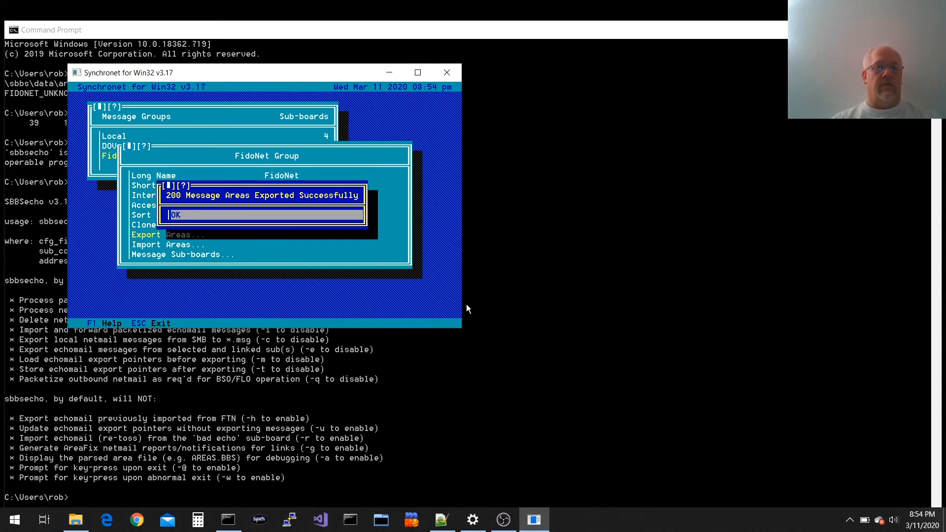
key(Return)
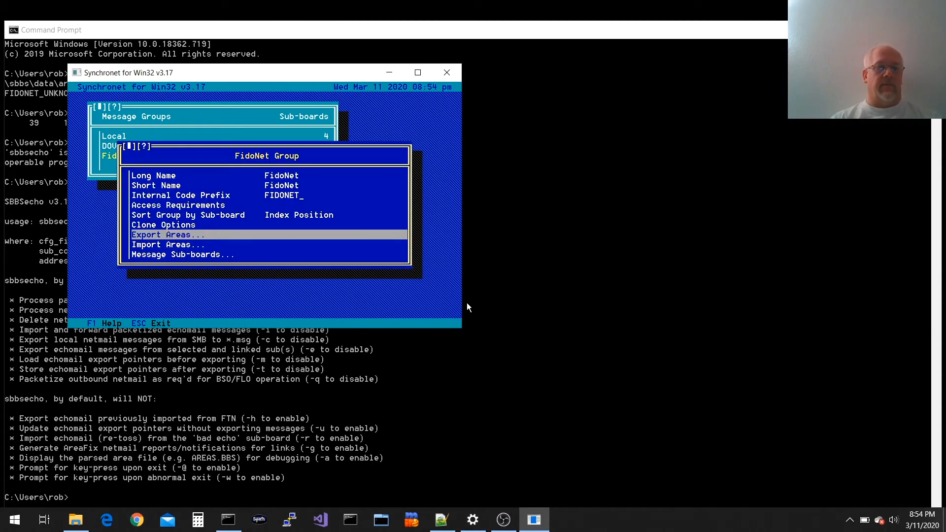
key(alt+Tab)
key(Up)
key(Up)
key(Up)
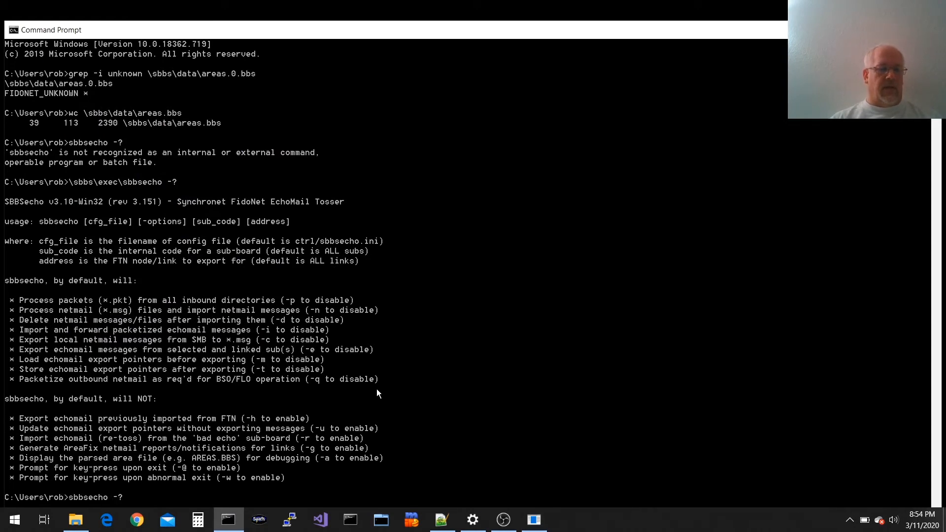
Recount areas.bbs at 200 lines and page through its FIDONET entries with more
key(Return)
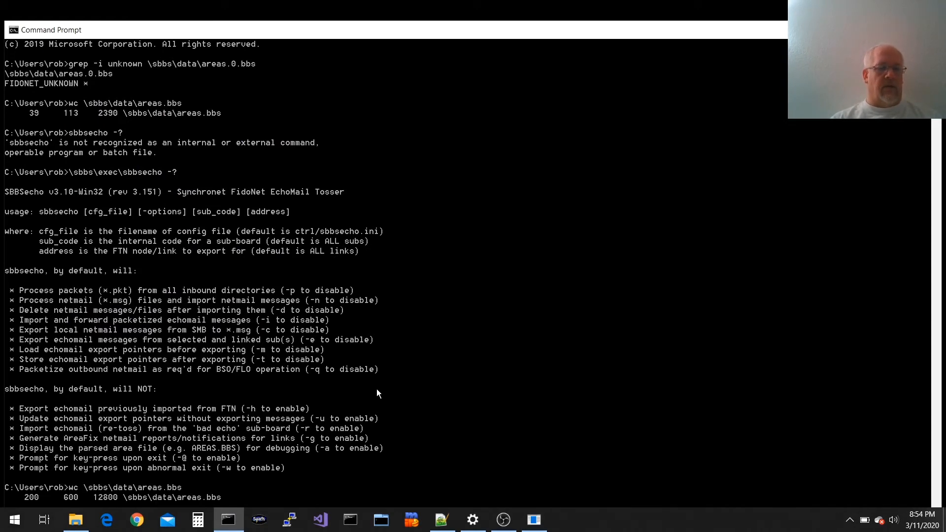
text(more \sbbs\data\areas.bbs)
key(Return)
key(space)
key(space)
key(space)
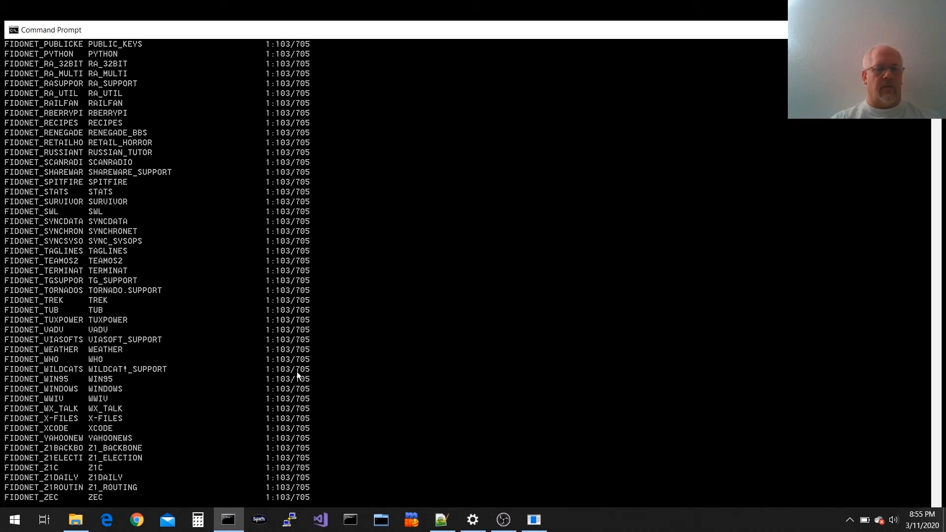
key(Return)
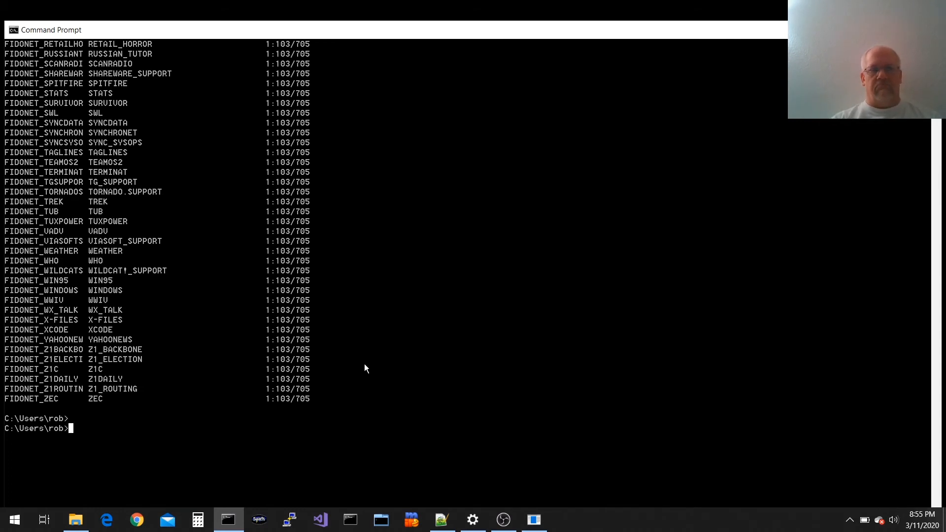
scroll(230, 242, up, 20)
scroll(229, 242, down, 20)
scroll(231, 246, up, 12)
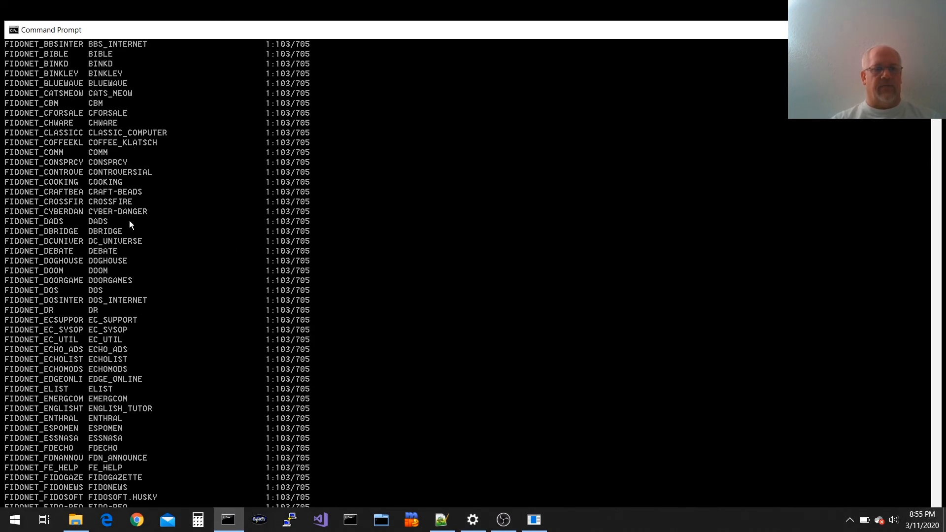
scroll(129, 220, down, 20)
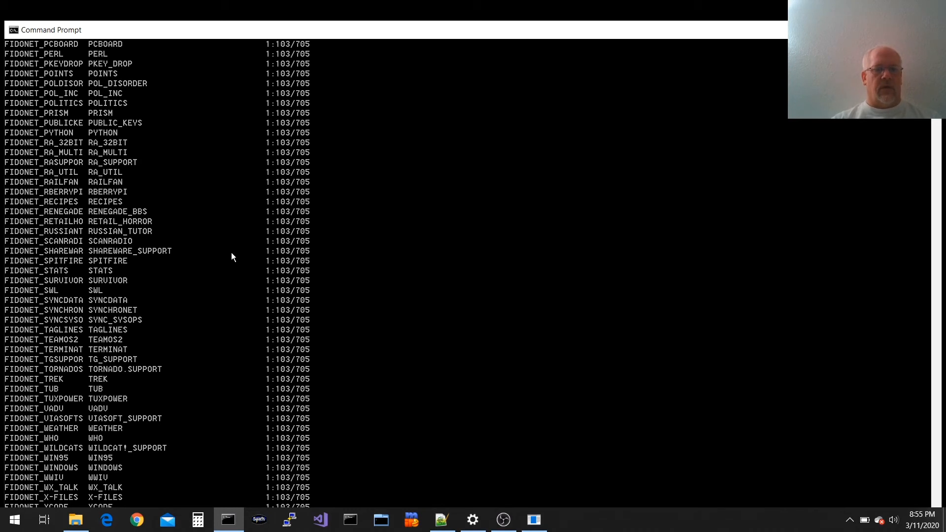
scroll(231, 253, down, 20)
scroll(231, 252, up, 12)
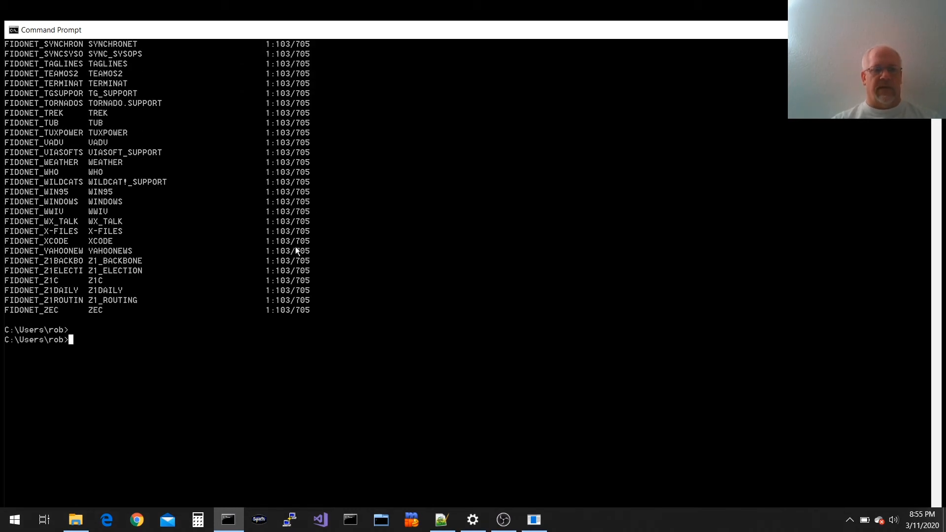
Look over the FidoNet sub-board list in its current index order, then close it
key(ctrl)
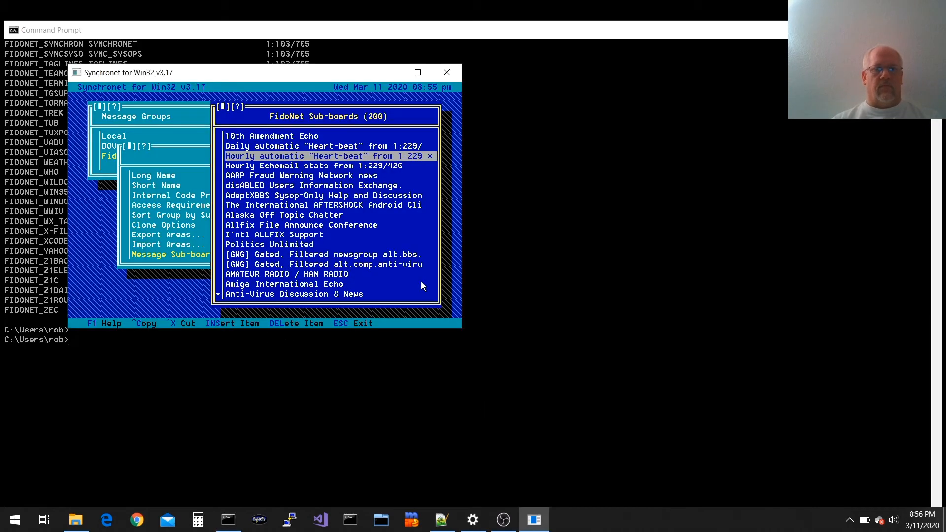
key(Down)
key(Down)
key(Down)
key(Down)
key(Down)
key(Down)
key(Down)
key(Down)
key(Down)
key(Down)
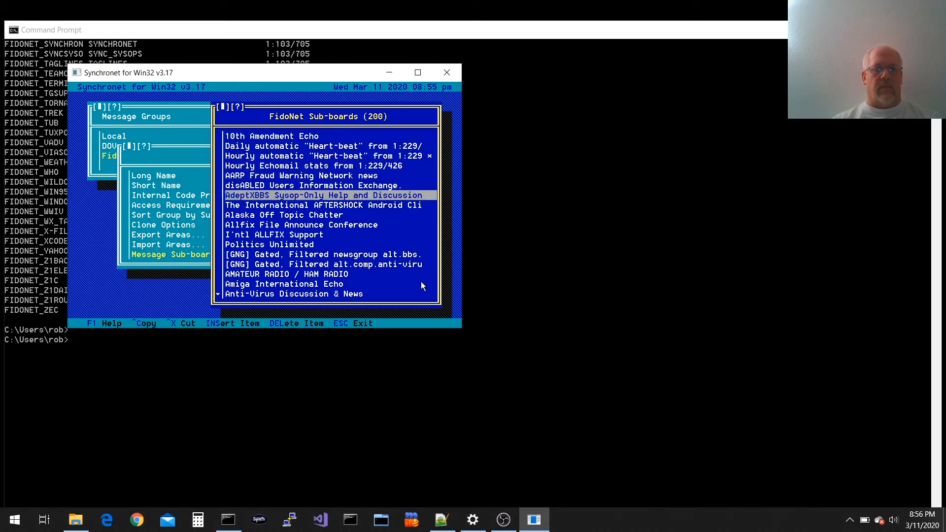
key(Down)
key(Down)
key(Down)
key(Down)
key(Down)
key(Down)
key(Down)
key(Down)
key(Down)
key(Down)
key(Down)
key(Down)
key(Down)
key(Down)
key(Down)
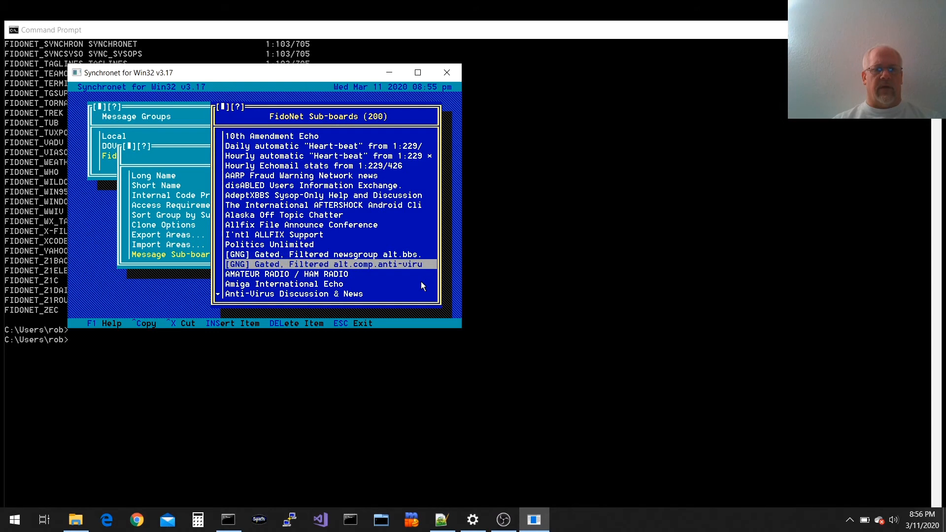
key(Up)
key(Up)
key(Up)
key(Up)
key(Up)
key(Up)
key(Up)
key(Up)
key(Up)
key(Up)
key(Up)
key(Up)
key(Up)
key(Up)
key(Up)
key(Up)
key(Up)
key(Up)
key(Up)
key(Up)
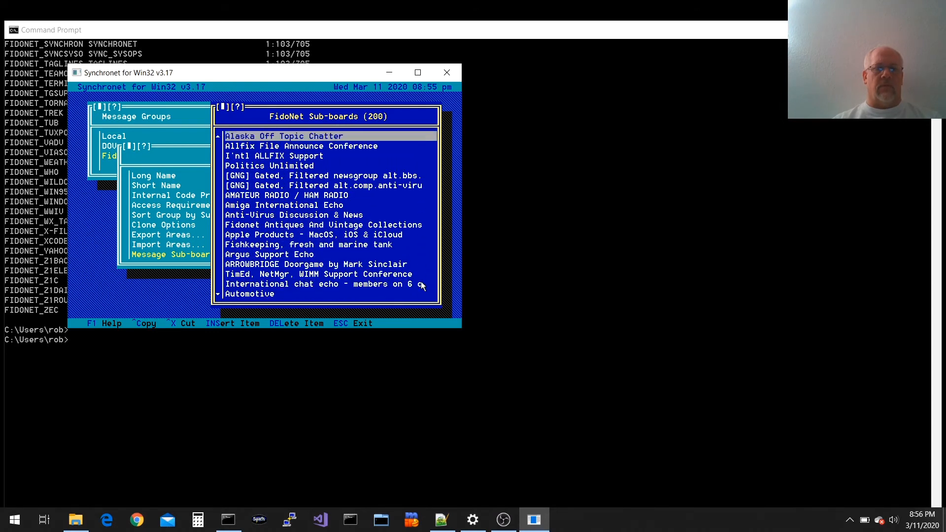
key(Escape)
Change the FidoNet group's sub-board sort order from Index Position to Long Name
key(Up)
key(Up)
key(Up)
key(Up)
key(Up)
key(Return)
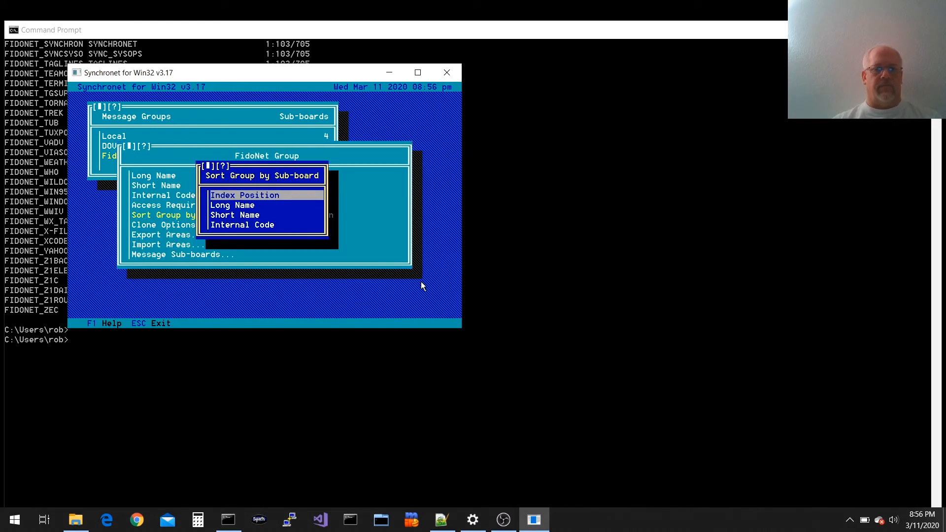
key(Down)
key(Down)
key(Up)
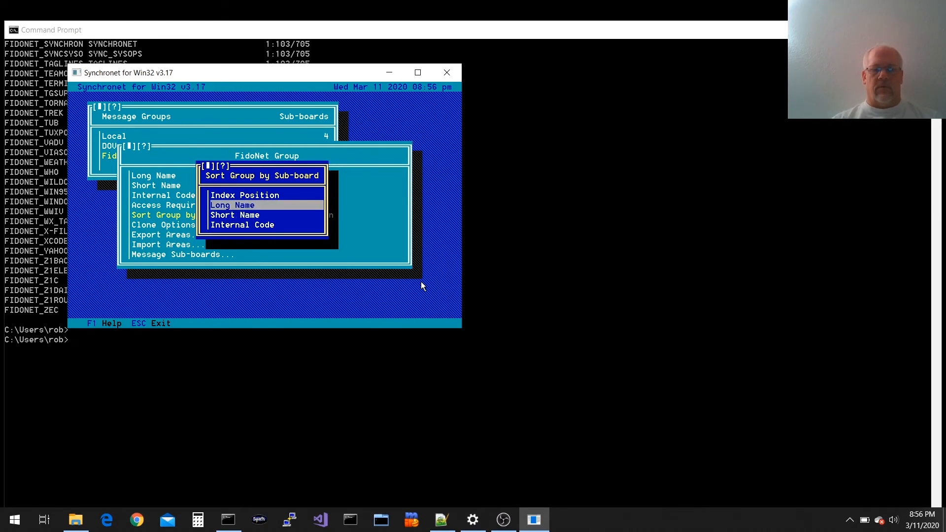
key(Return)
Page through the FidoNet Message Sub-boards to confirm the alphabetical long-name order
key(Down)
key(Down)
key(Down)
key(Down)
key(Return)
key(Down)
key(Down)
key(Down)
key(Down)
key(Down)
key(Down)
key(Down)
key(Down)
key(Down)
key(Down)
key(Down)
key(Down)
key(Down)
key(Down)
key(Down)
key(Down)
key(Down)
key(Down)
key(Down)
key(Down)
key(Down)
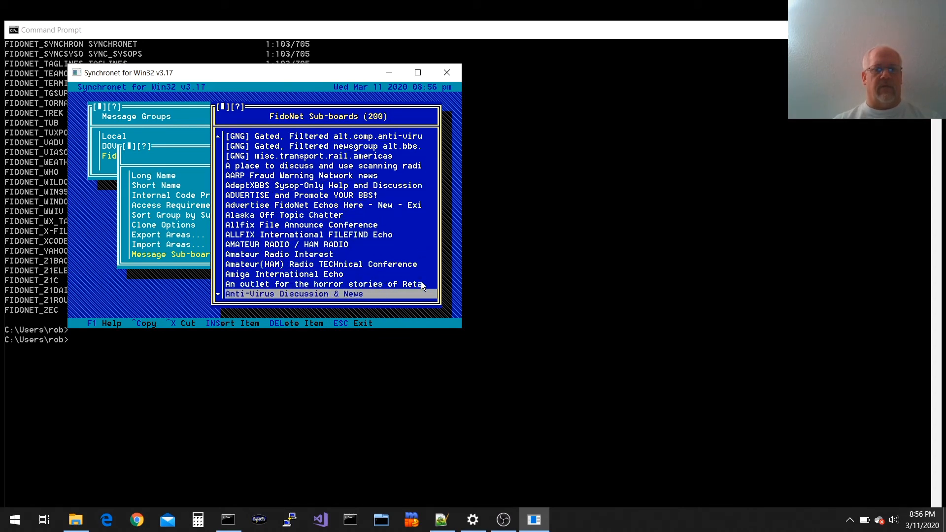
key(Down)
key(Down)
key(Down)
key(Down)
key(Down)
key(Down)
key(Down)
key(Down)
key(Down)
key(Down)
key(Down)
key(Down)
key(Down)
key(Down)
key(Down)
key(Down)
key(Down)
key(Down)
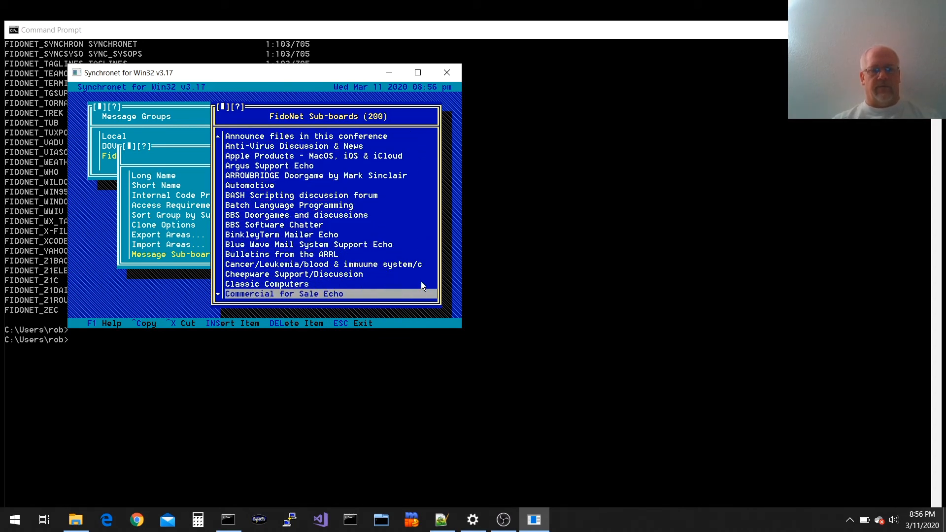
key(Down)
key(Down)
key(Down)
key(Down)
key(Down)
key(Down)
key(Down)
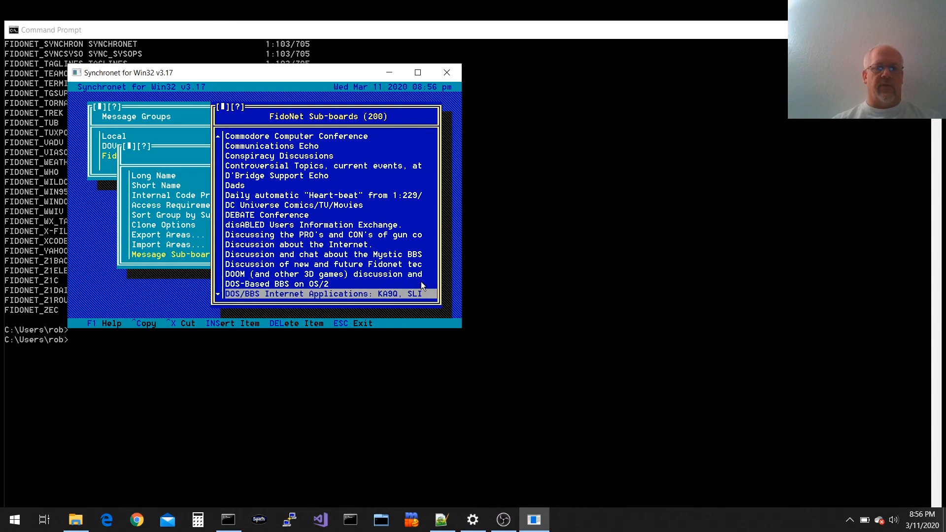
key(Down)
key(Down)
key(Down)
key(Down)
key(Down)
key(Down)
key(Escape)
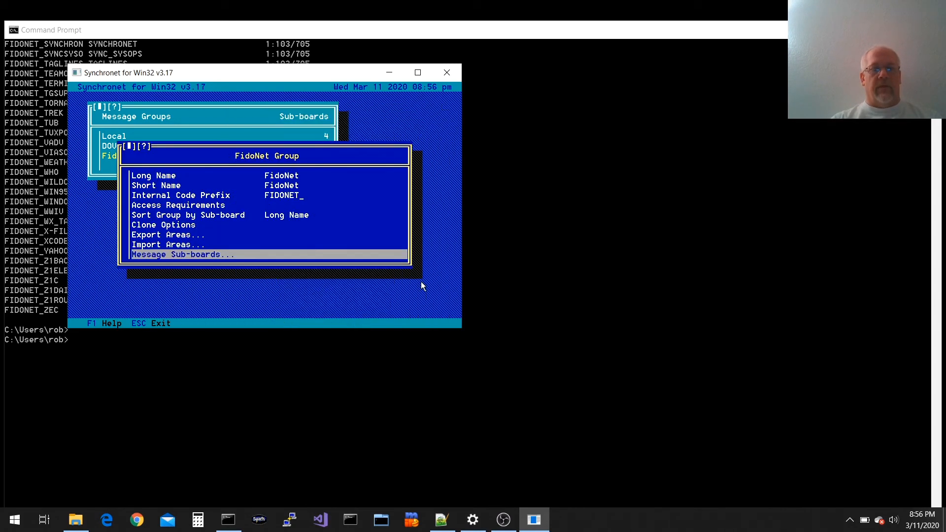
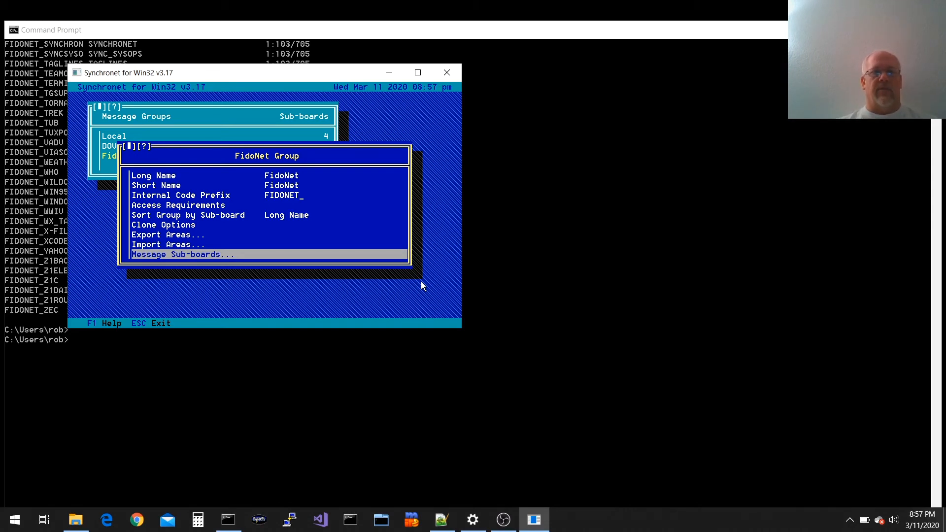
Start the FidoNet config utility by running \sbbs\exec\echocfg in the command prompt
click(418, 369)
text(\sbbs\ex)
text(ec\echoc)
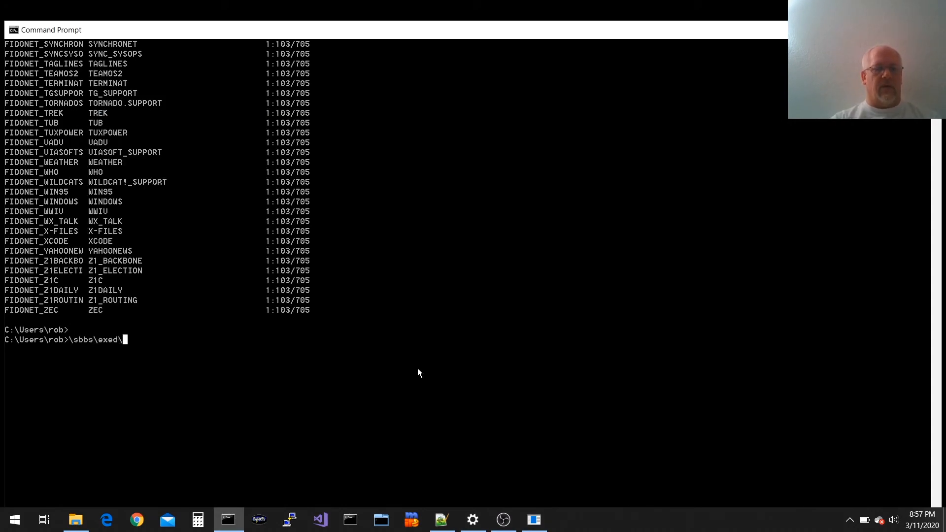
text(fg)
key(Return)
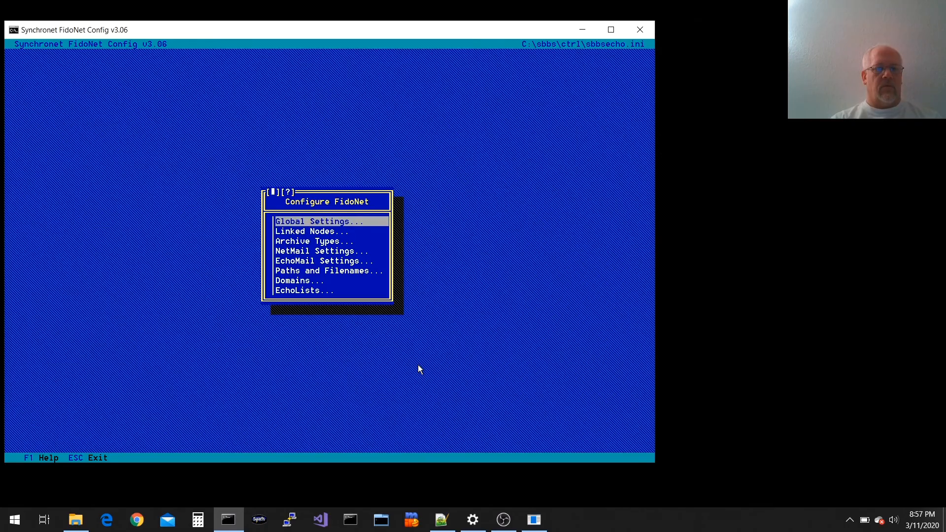
Review Global Settings: Mailer Type Binkley/FLO and Log Level Informational
click(345, 225)
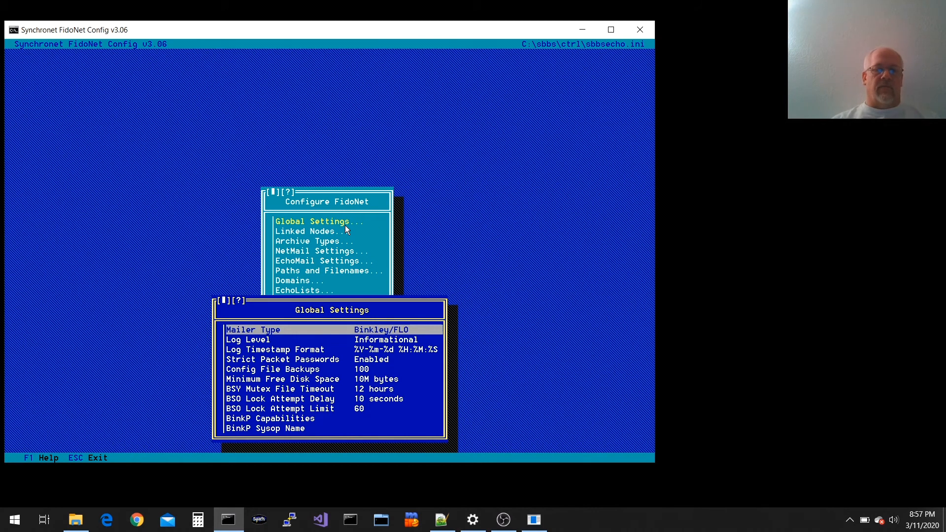
key(Down)
key(Up)
key(Down)
key(Up)
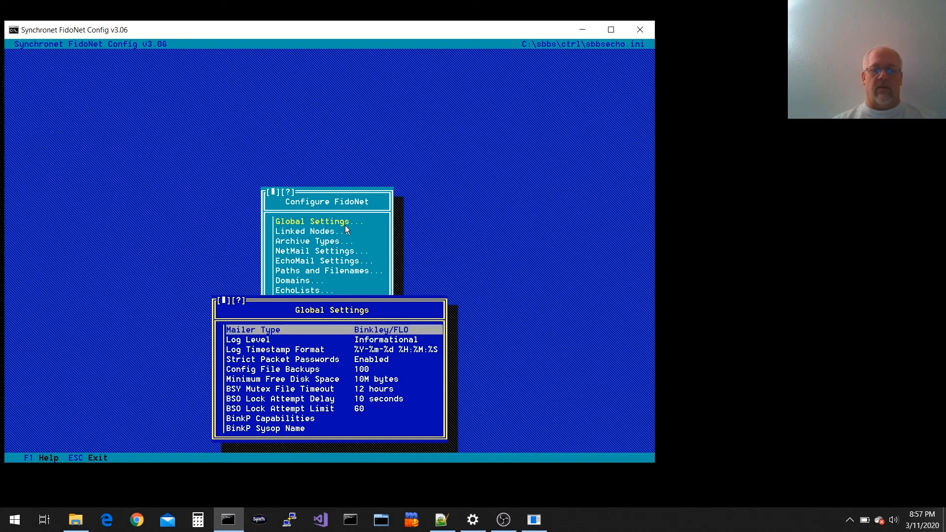
key(Down)
key(Up)
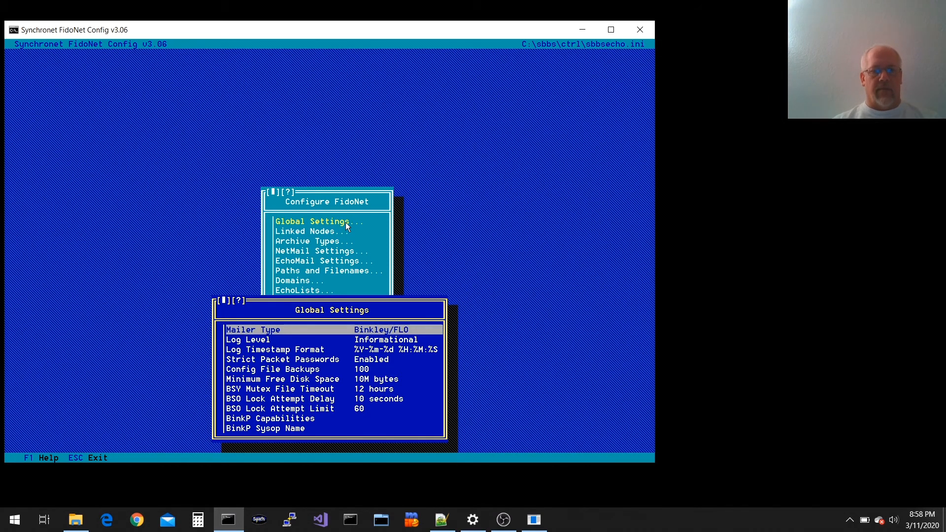
key(Down)
key(Up)
Switch the global Log Level from Informational to Debugging
key(Down)
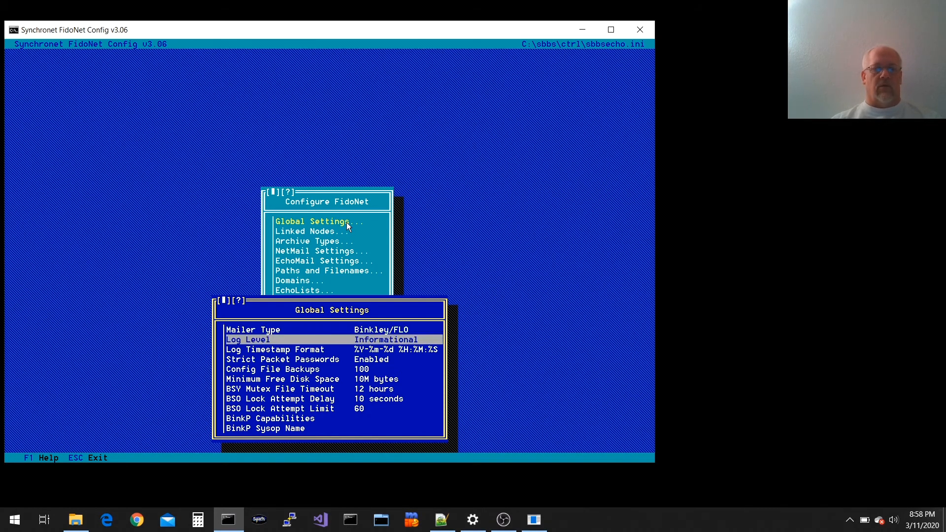
key(Return)
key(Up)
key(Down)
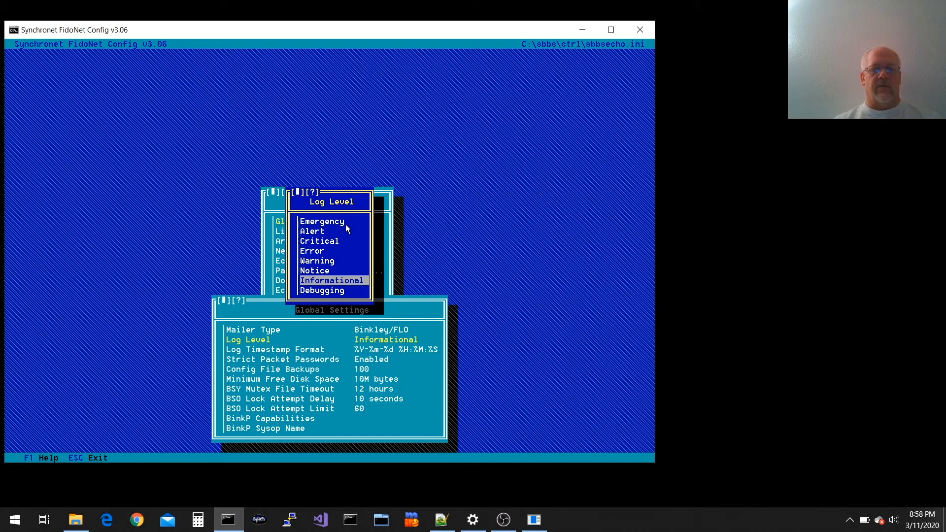
key(Down)
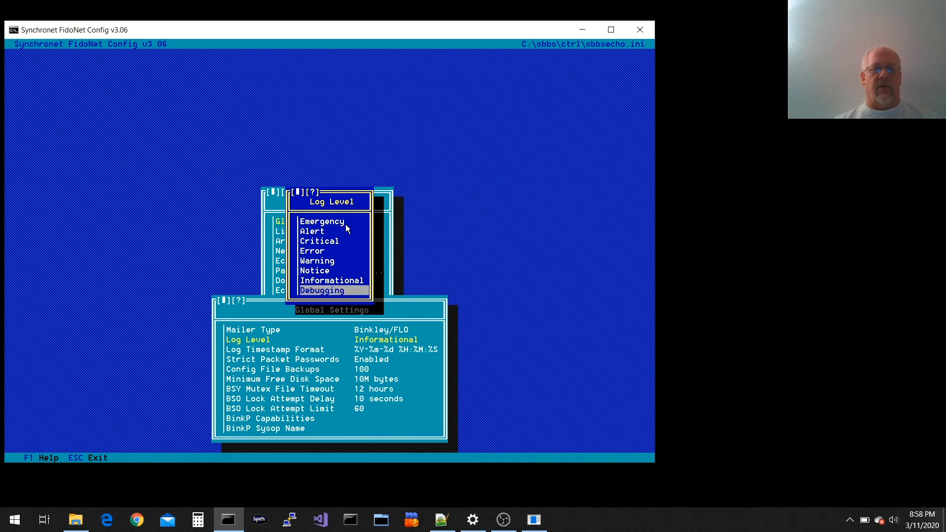
key(Up)
key(Up)
key(Up)
key(Down)
key(Down)
key(Down)
key(Up)
key(Up)
key(Up)
key(Up)
key(Up)
key(Up)
key(Up)
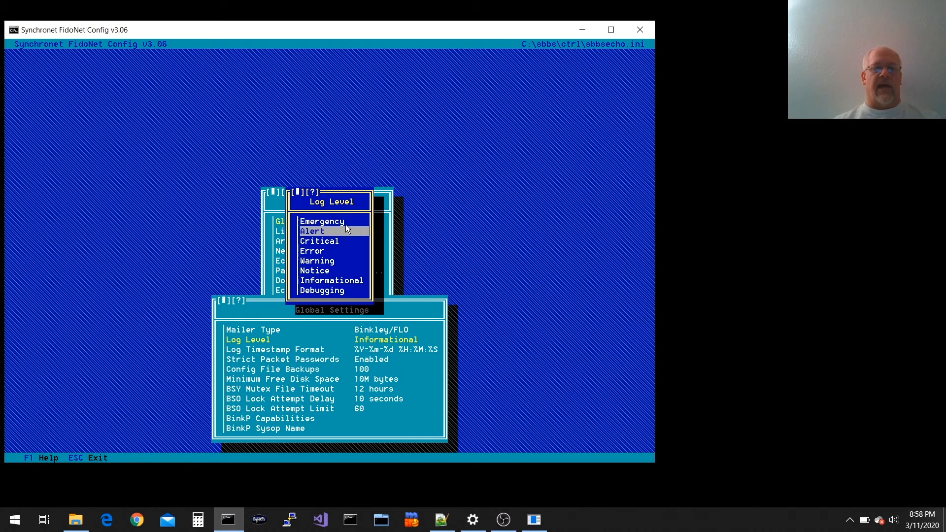
key(Down)
key(Down)
key(Down)
key(Down)
key(Down)
key(Down)
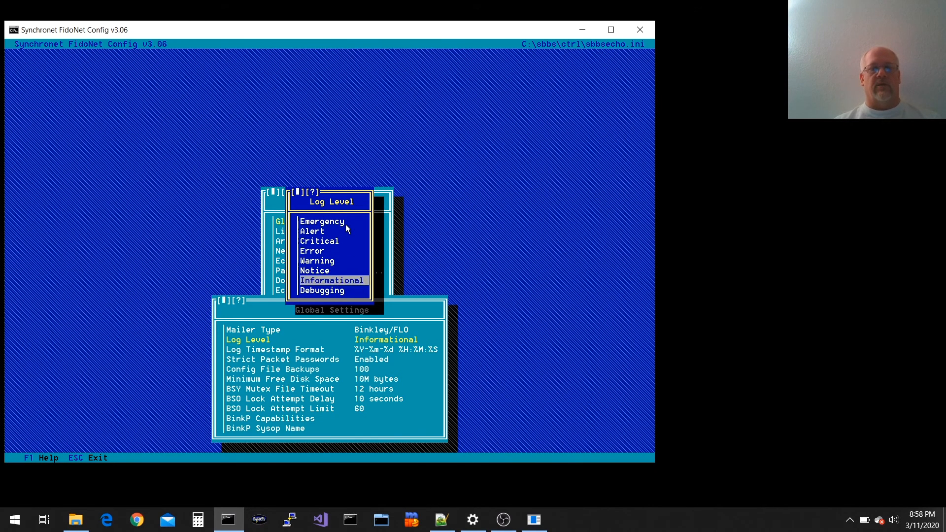
key(Down)
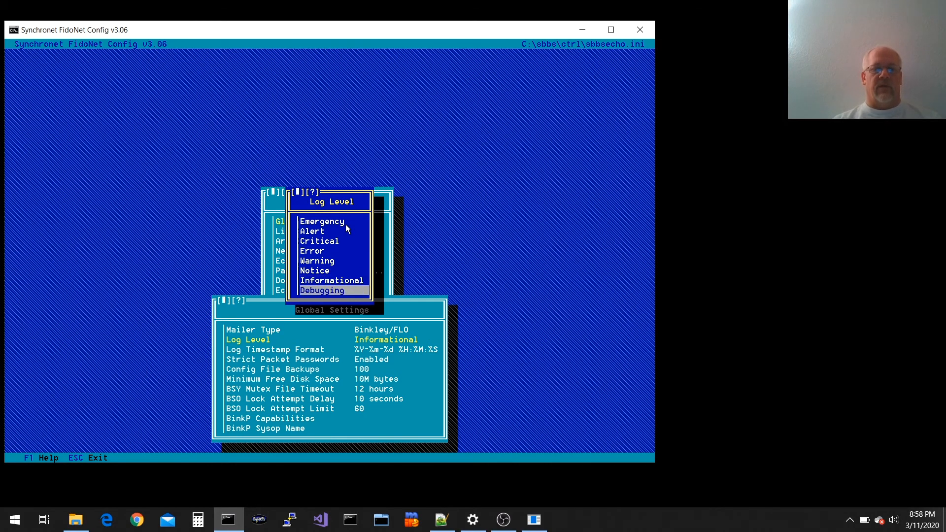
key(Return)
key(Up)
key(Down)
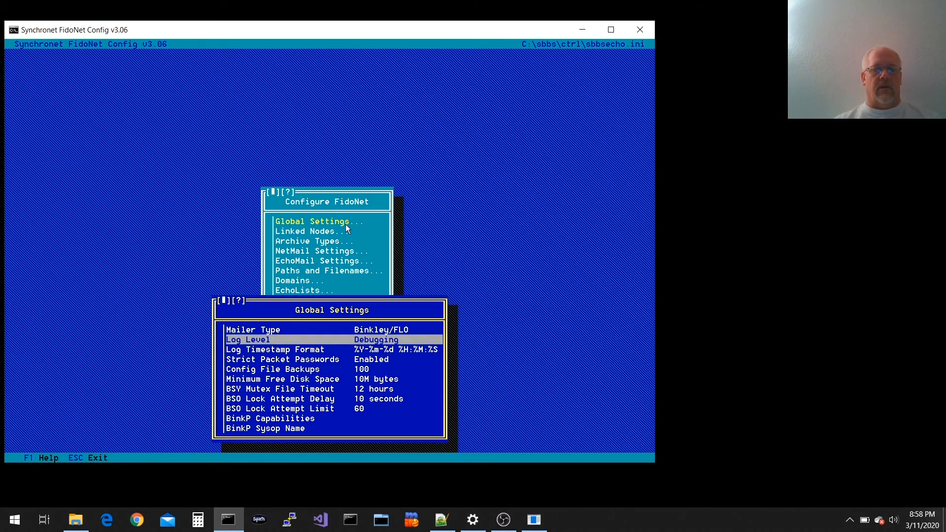
key(Down)
Read the help for Log Timestamp Format and leave the format unchanged
key(Return)
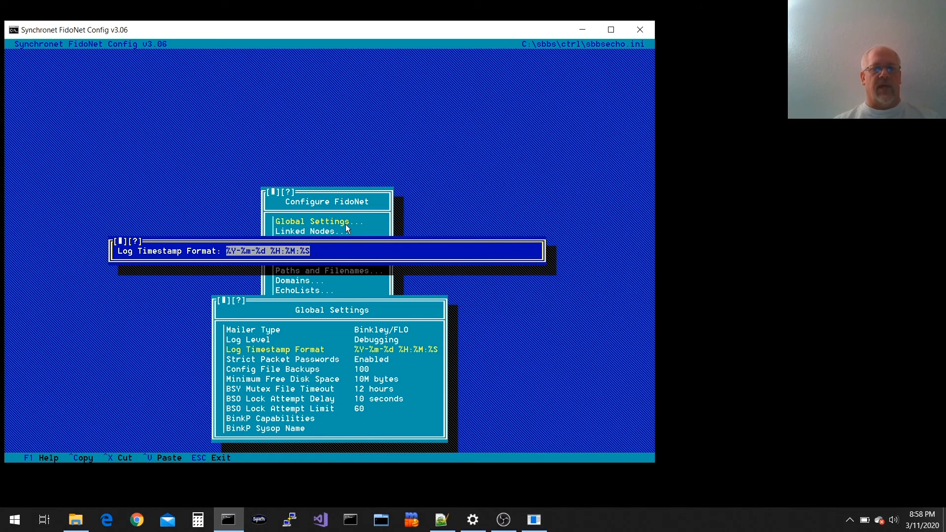
key(F1)
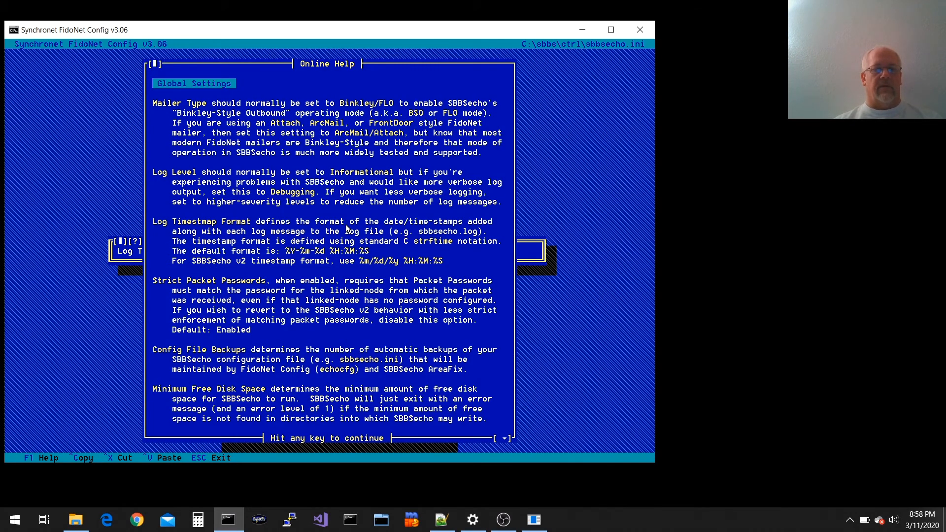
scroll(347, 228, down, 11)
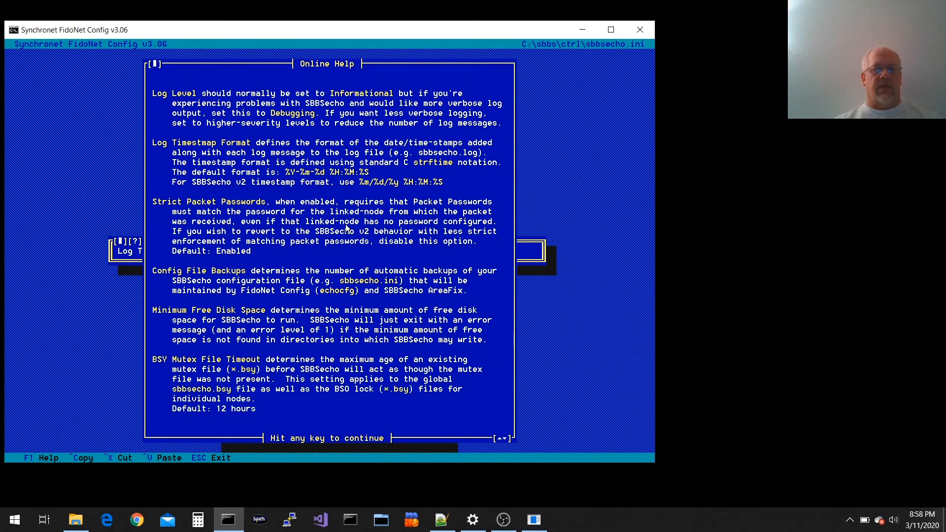
key(Escape)
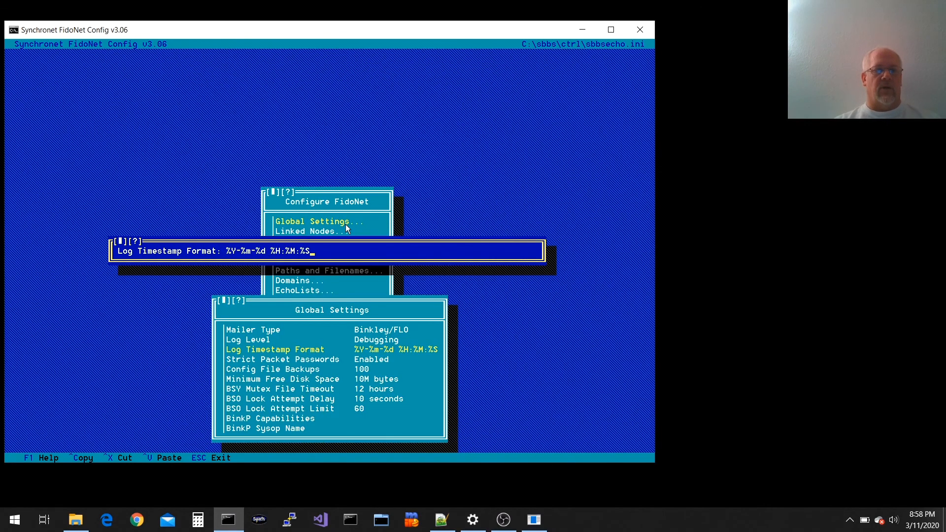
click(138, 241)
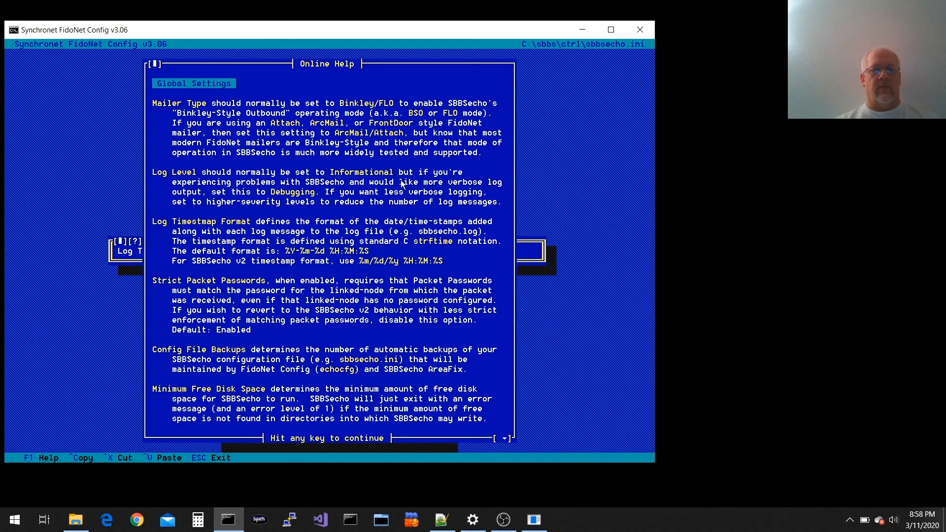
key(Escape)
key(Escape)
Open the empty BinkP Sysop Name entry for editing
key(Down)
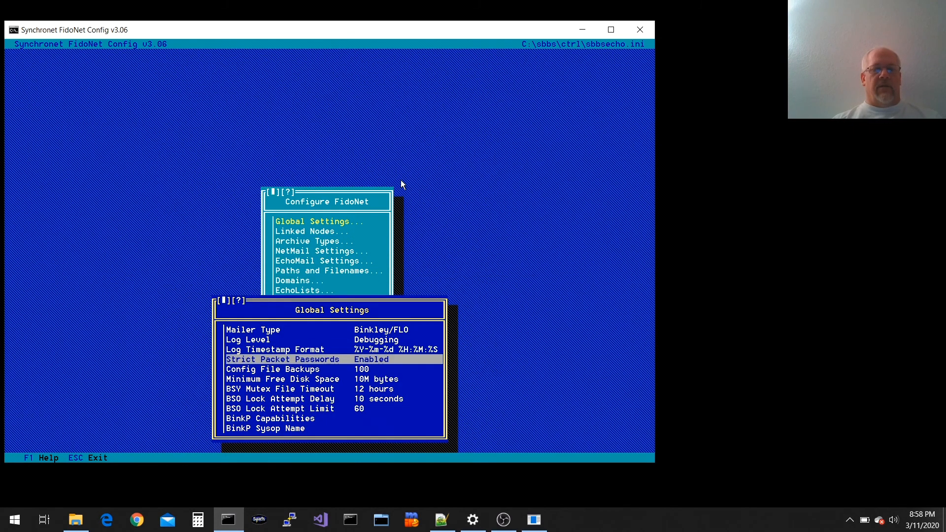
key(Down)
key(Down)
key(Down)
key(Down)
key(Down)
key(Down)
key(Down)
key(Up)
key(Down)
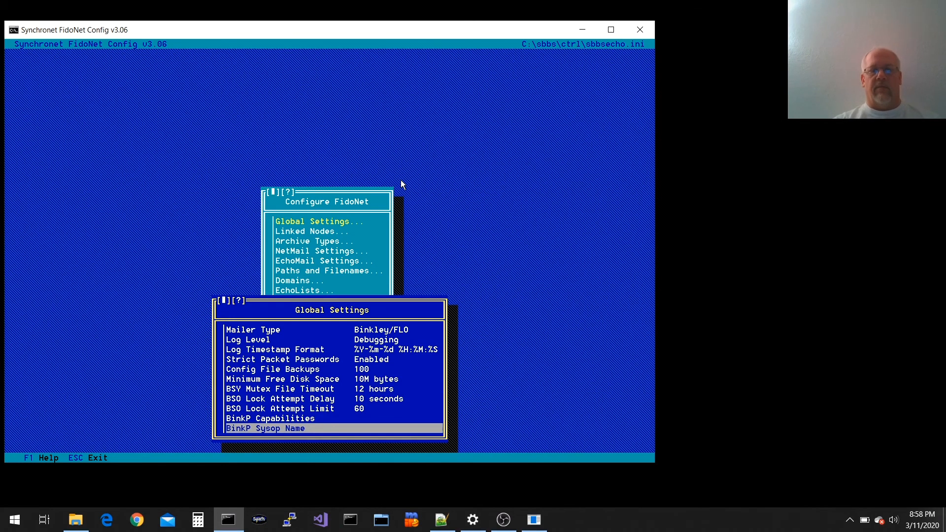
key(Return)
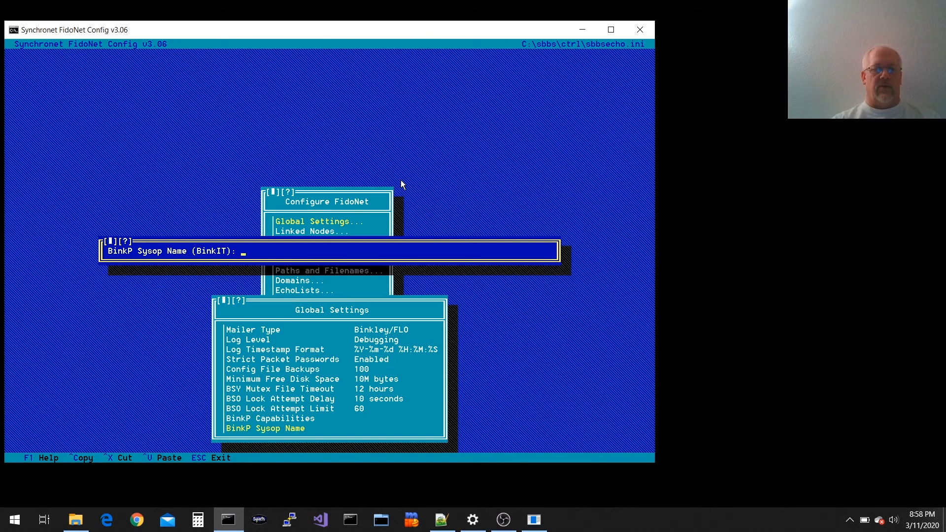
In the Synchronet configuration window, save the FidoNet message group changes
mouse_move(534, 519)
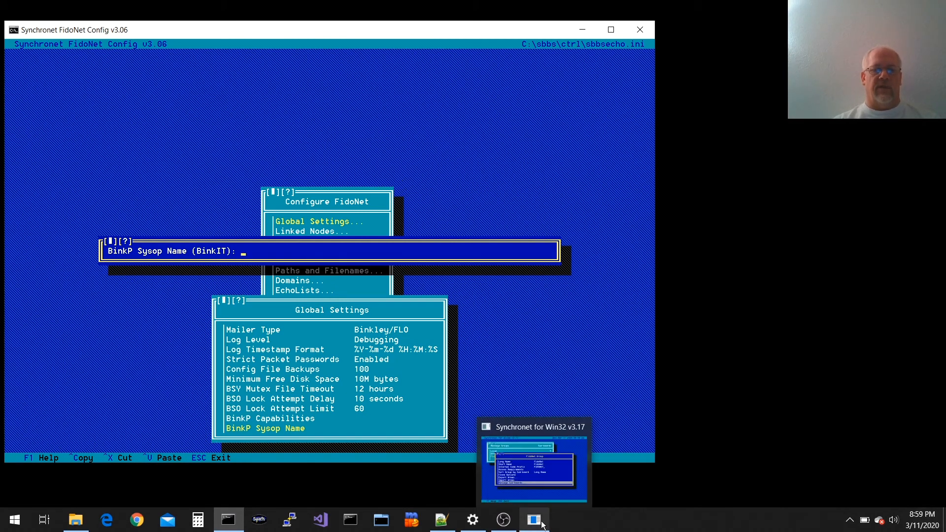
click(535, 466)
key(Escape)
key(Escape)
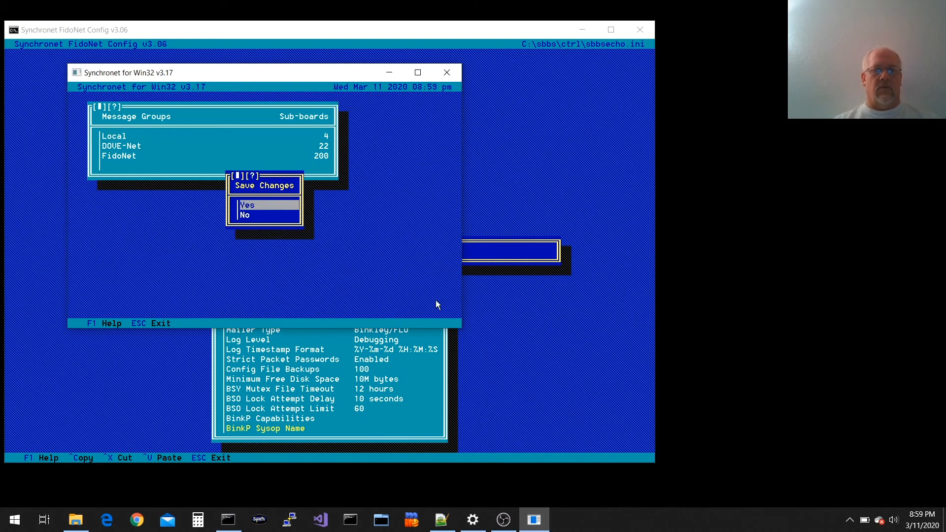
key(Return)
Check the system Operator name, then return to the main Configure menu
key(Up)
key(Up)
key(Up)
key(Up)
key(Up)
key(Return)
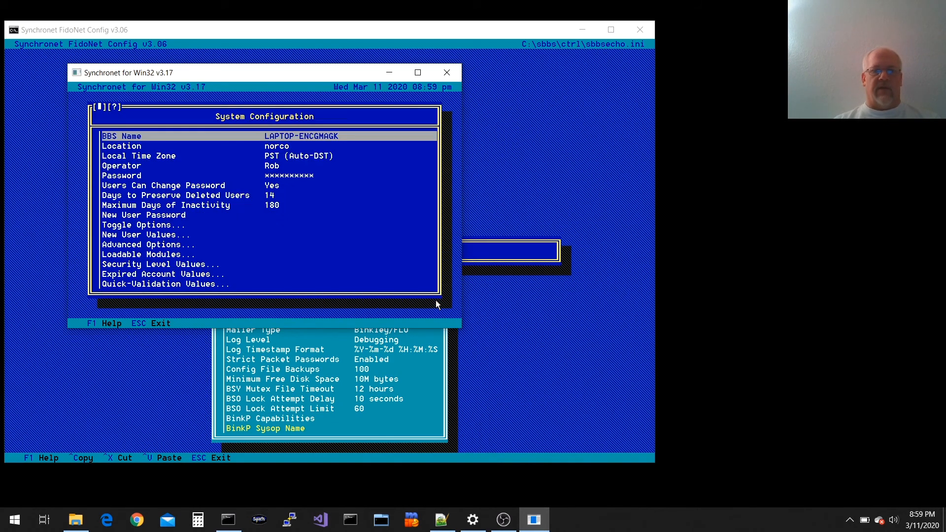
key(Down)
key(Down)
key(Down)
key(Return)
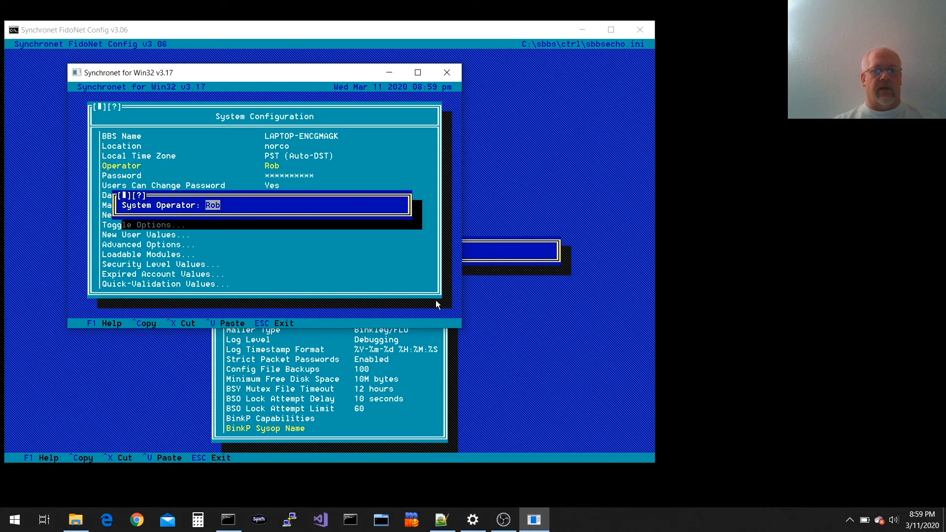
key(Escape)
key(Escape)
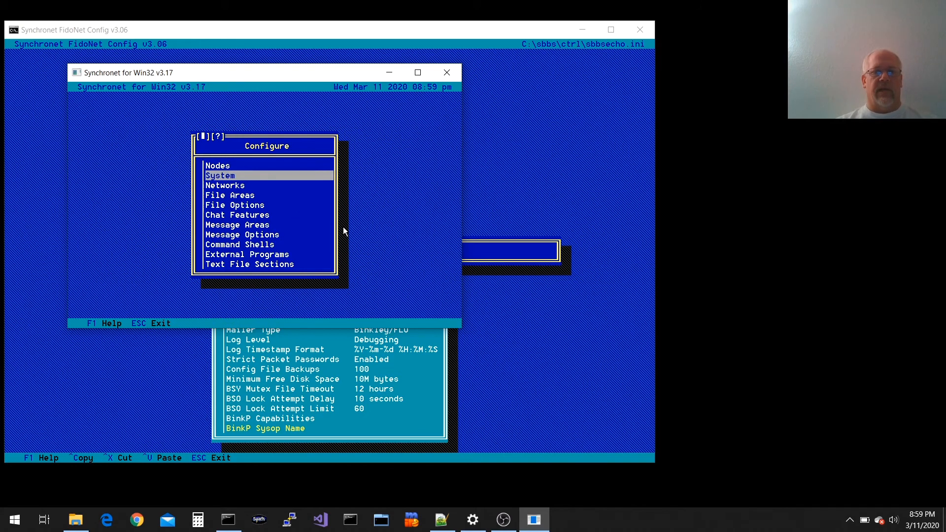
Enter the sysop's full name as the BinkP Sysop Name and leave Global Settings
click(389, 26)
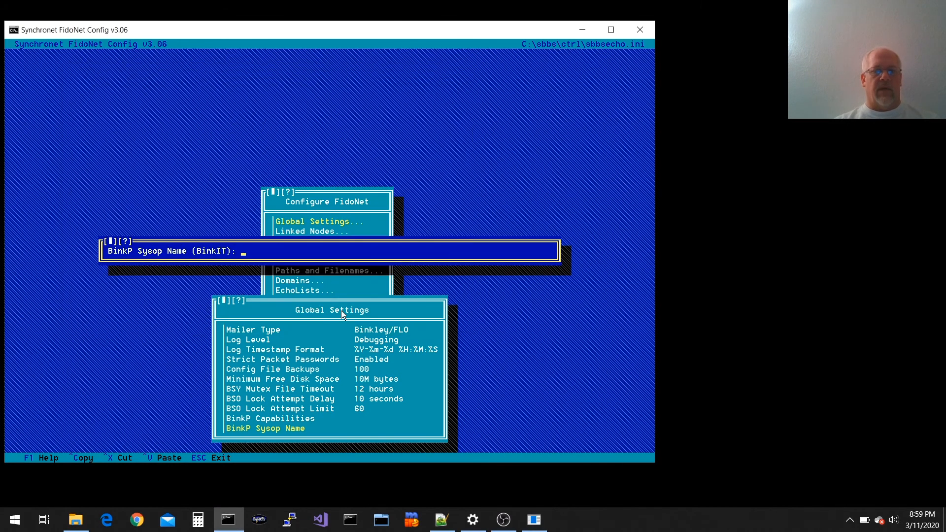
text(Rob Swindell)
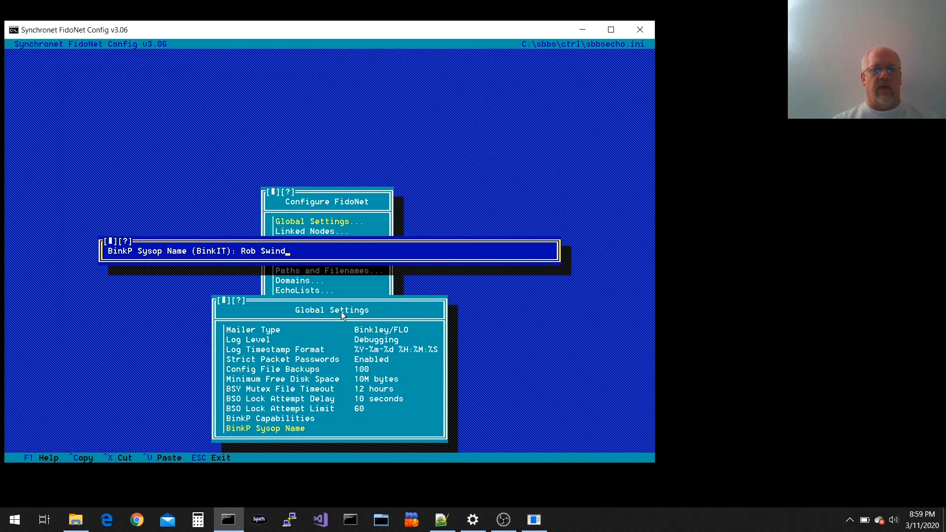
key(Return)
key(Down)
key(Up)
key(Up)
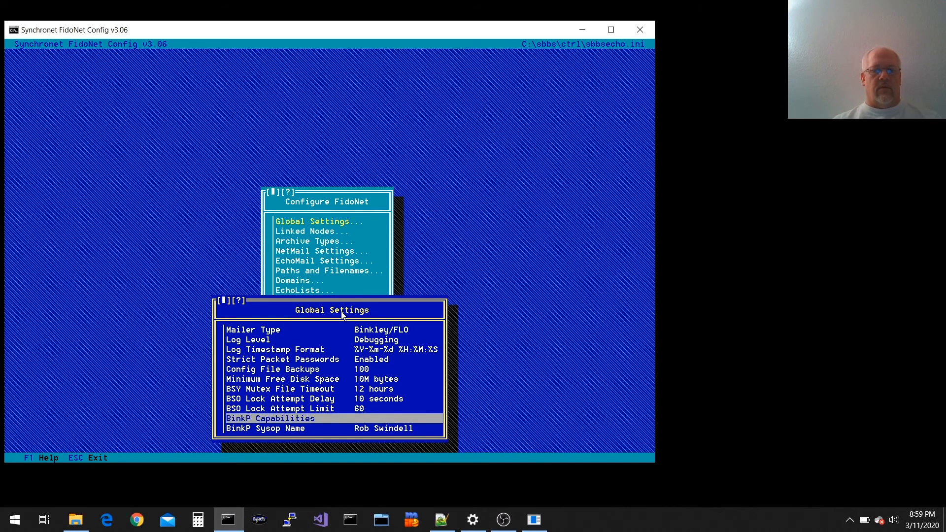
key(Up)
key(Up)
key(Up)
key(Up)
key(Escape)
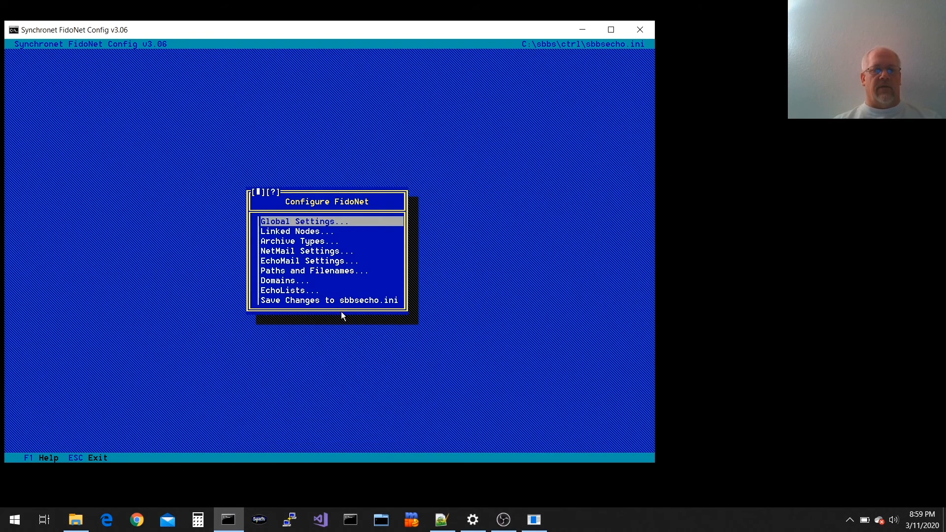
Review linked node 1:103/705's BinkP settings: port 24554, CRAM-MD5 Only
key(Down)
key(Return)
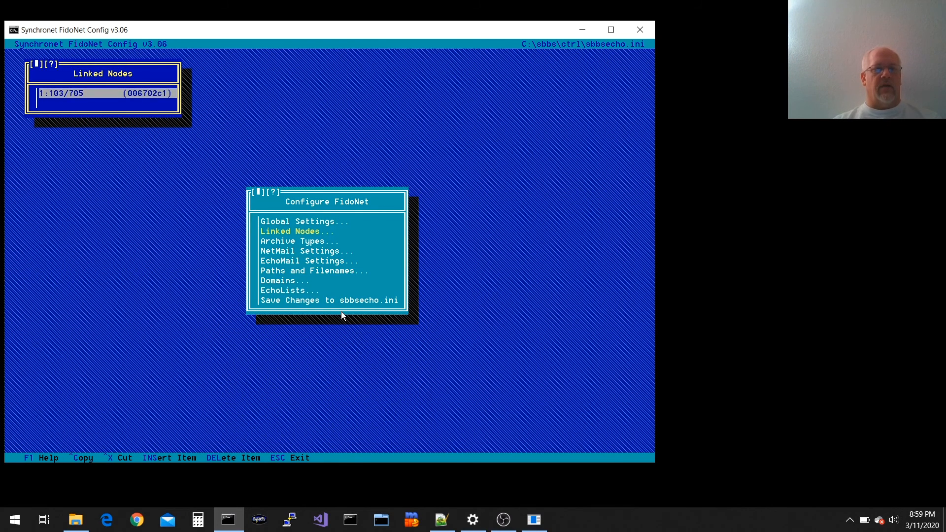
key(Return)
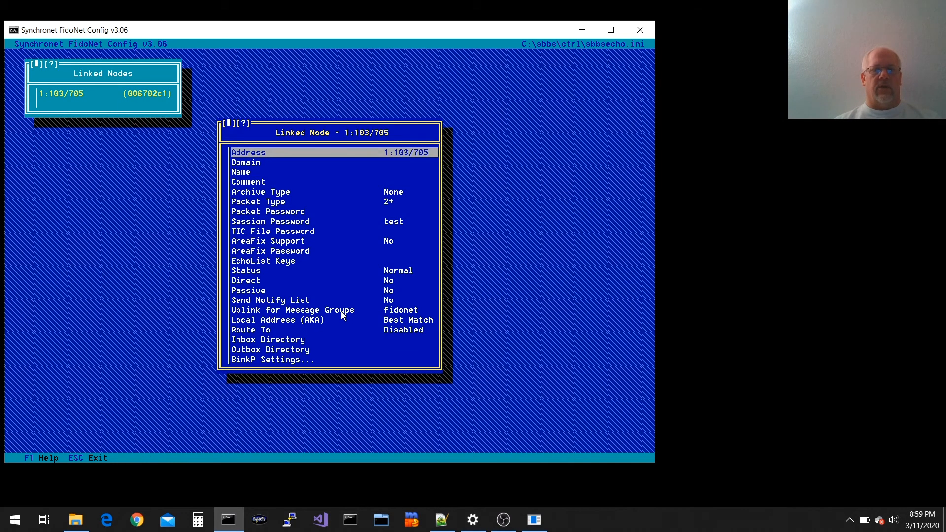
key(Up)
key(Return)
key(Down)
key(Up)
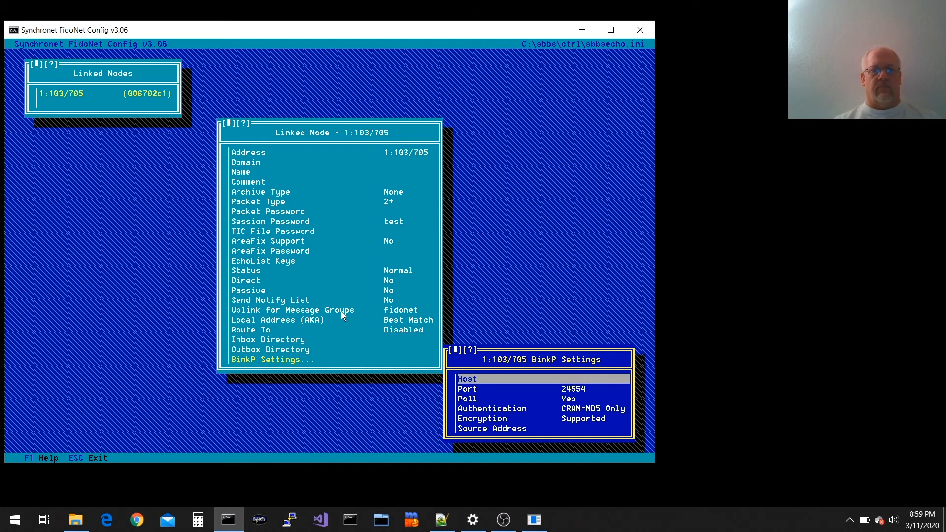
key(Escape)
key(Escape)
key(Escape)
key(Down)
key(Down)
key(Down)
key(Down)
key(Down)
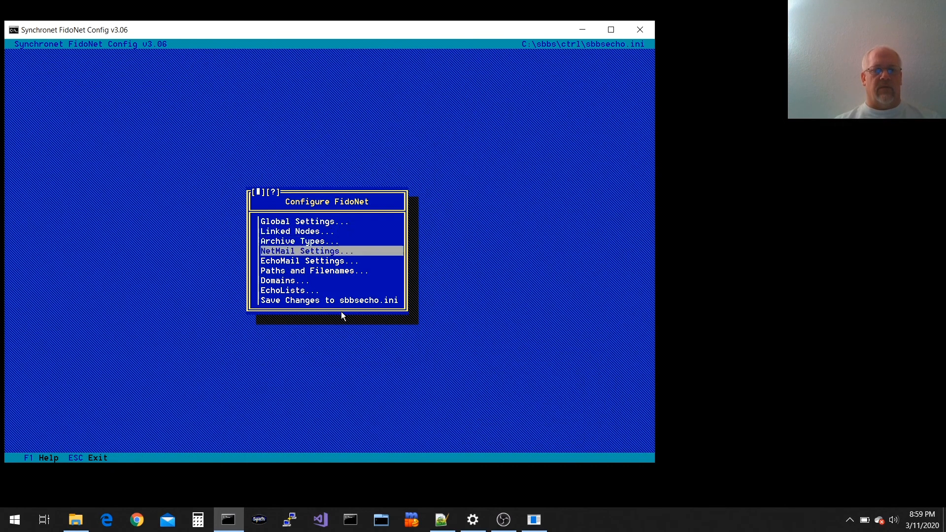
Check the fidonet domain's zones 1–6 and binkp.net DNS suffix, then enter nslookup f705.n103.z1.binkp.net
key(Return)
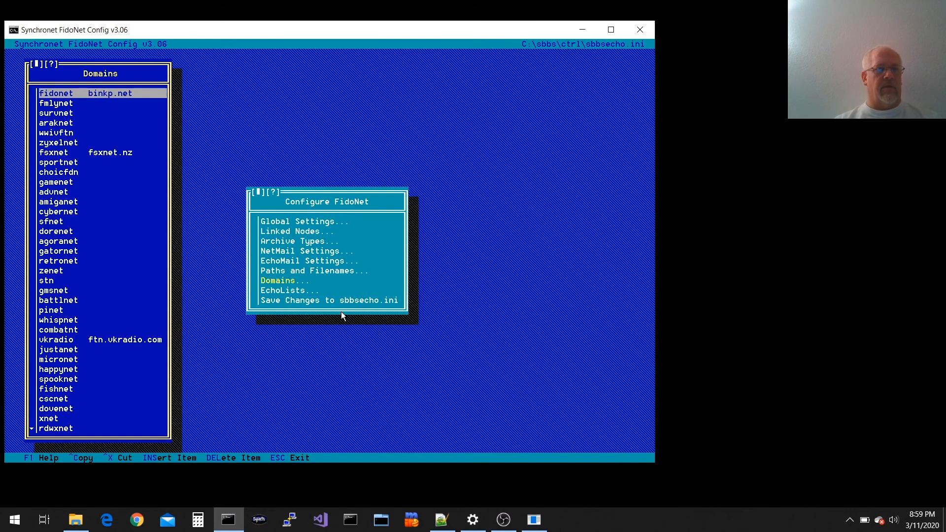
key(Return)
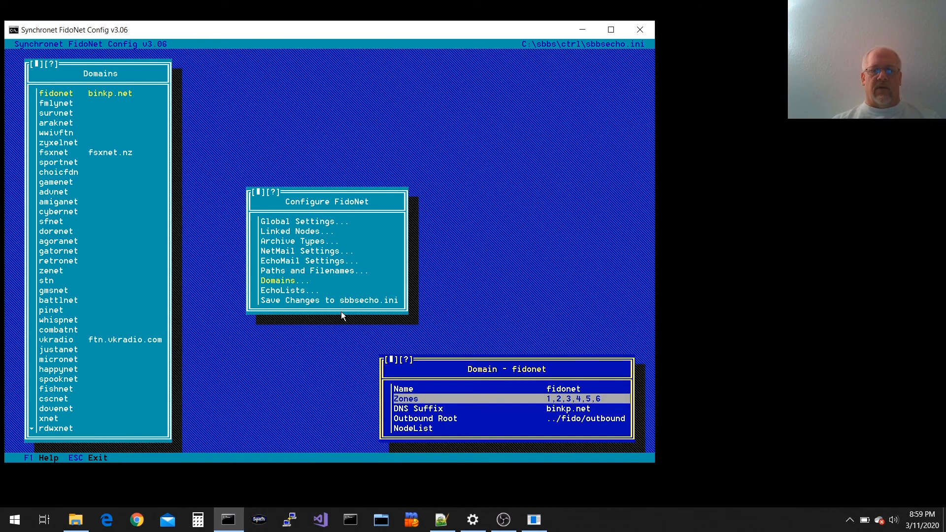
key(Down)
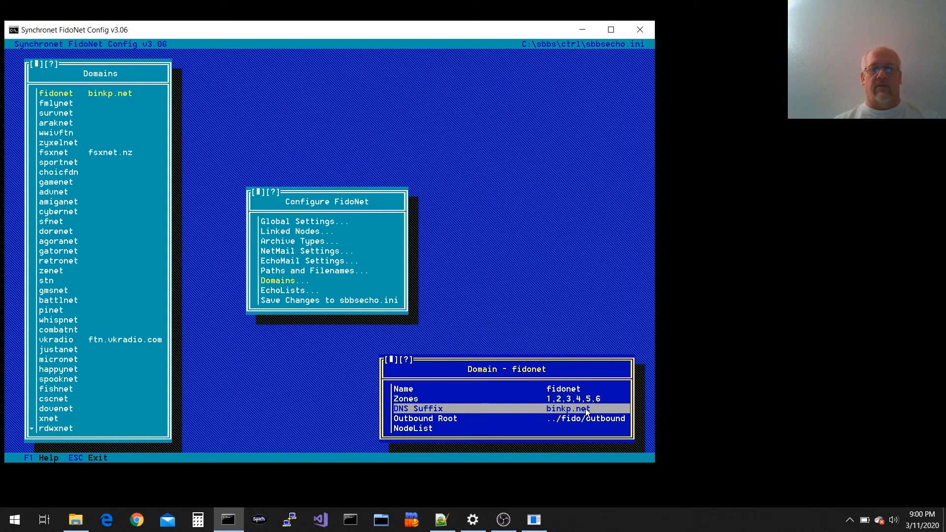
key(Up)
key(Up)
key(Down)
key(Down)
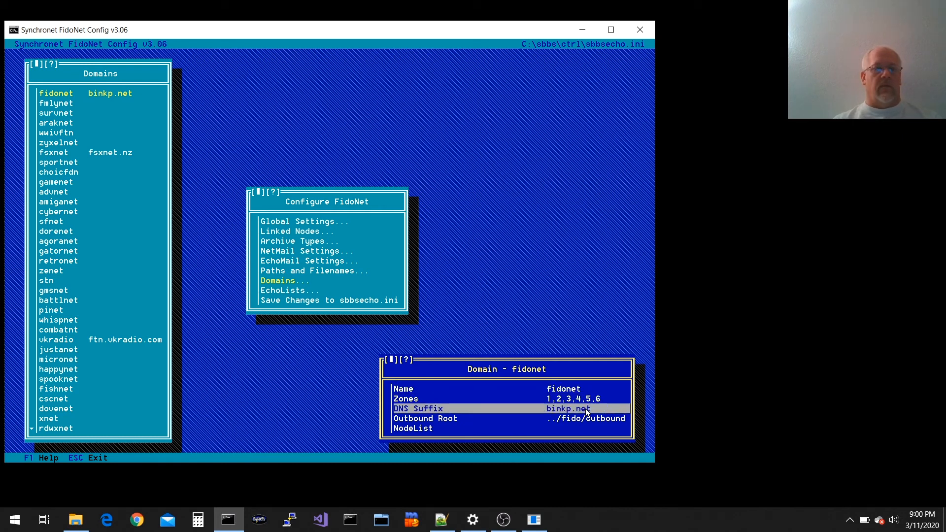
key(Up)
key(Up)
key(Down)
key(Down)
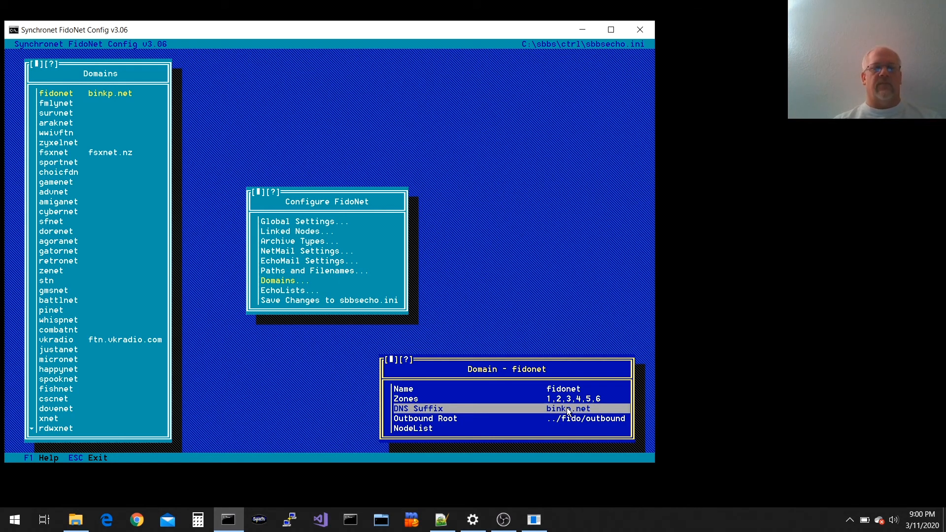
key(alt+Tab)
text(nslookup f705.n103.z1.binkp.net)
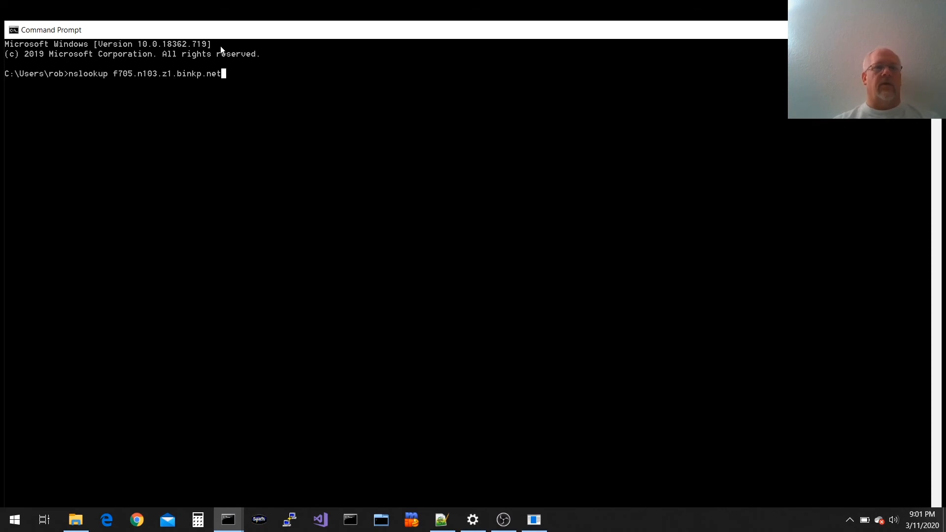
Run the nslookup, resolving f705.n103.z1.binkp.net to vert.synchro.net
key(Return)
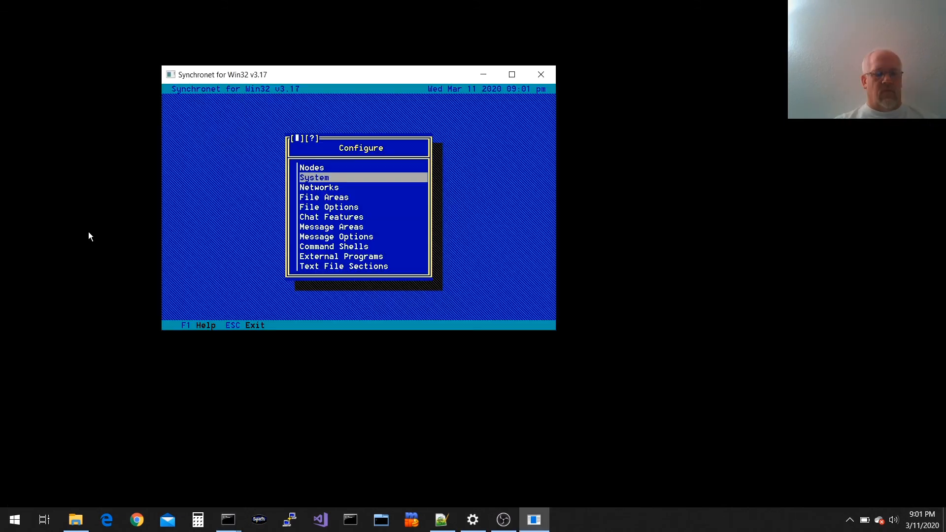
Launch Synchronet Control Panel by searching 'sync' in the Start menu
key(super)
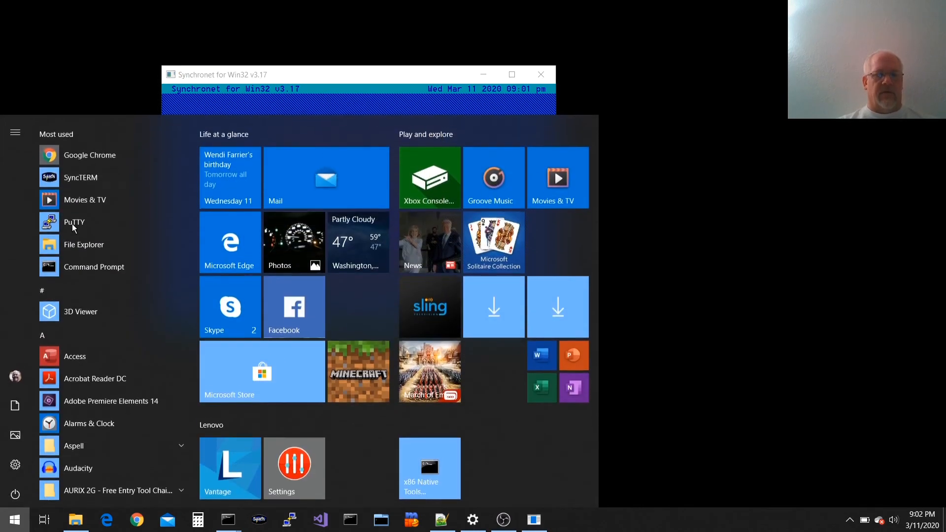
text(sync)
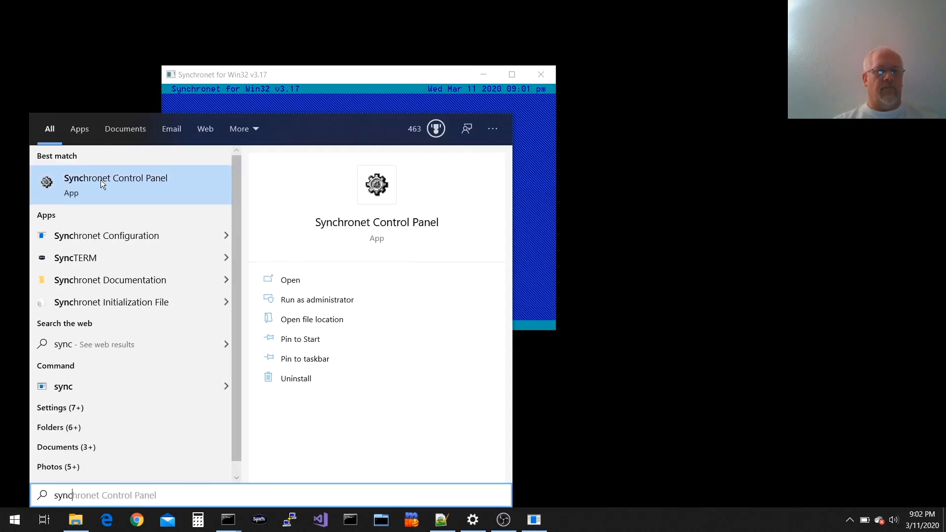
click(400, 277)
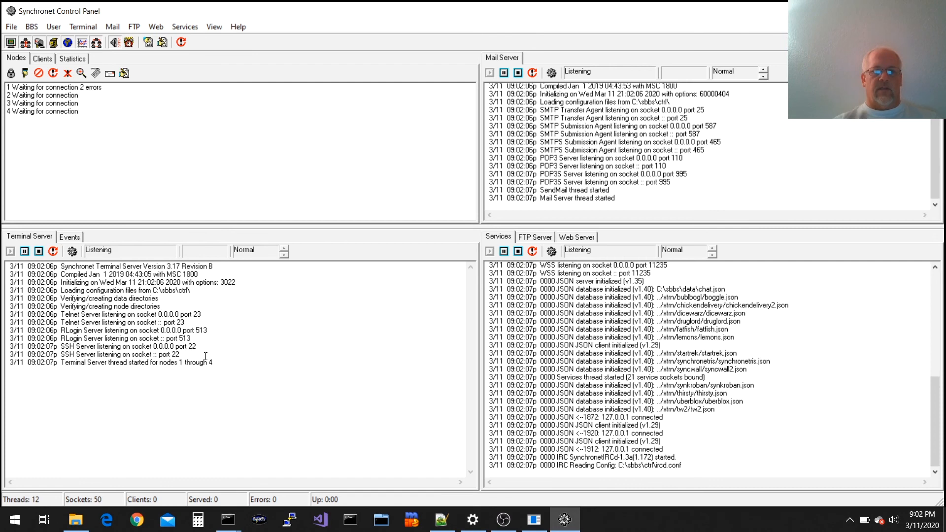
Review the Events log: BINKPOLL receives packets into ../fido/inbound and FIDOIN starts
click(70, 237)
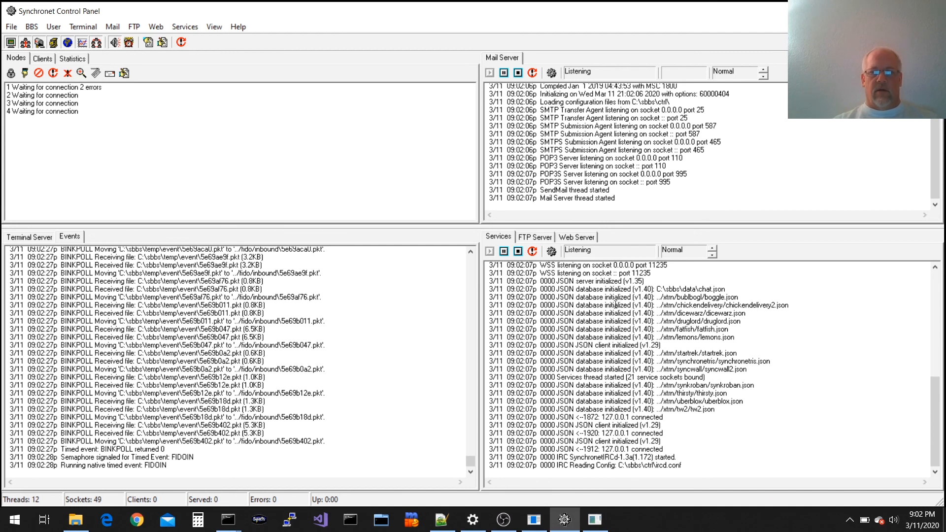
scroll(603, 374, up, 7)
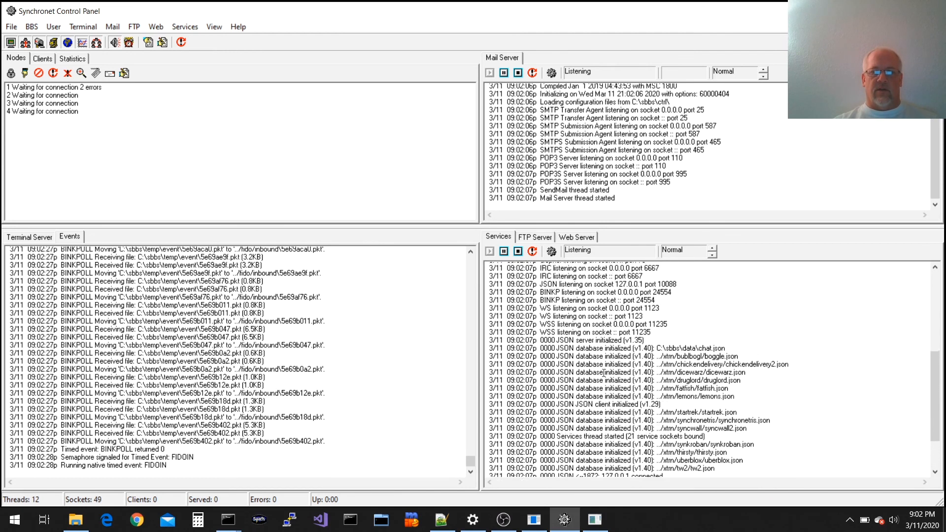
scroll(617, 379, down, 7)
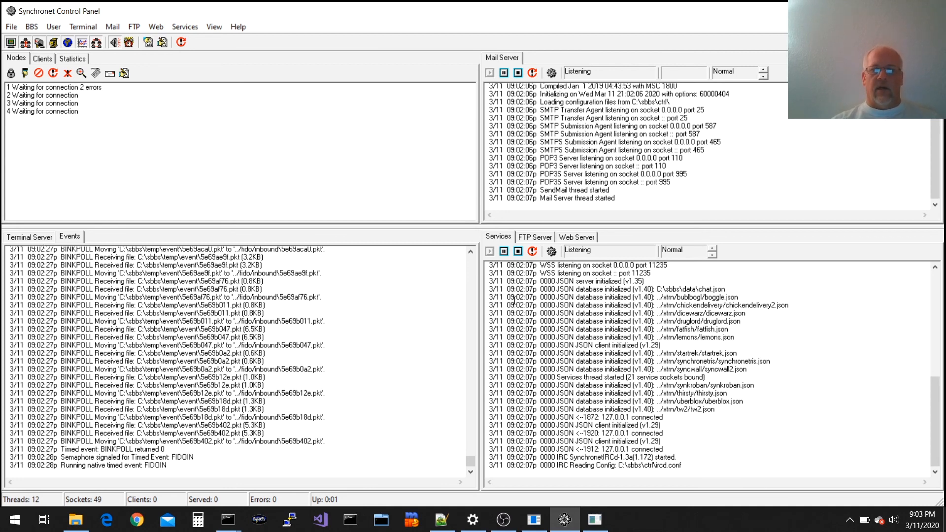
Inspect the BINKP entry in Services Configuration: enabled, port 24554, script binkit.js
click(547, 253)
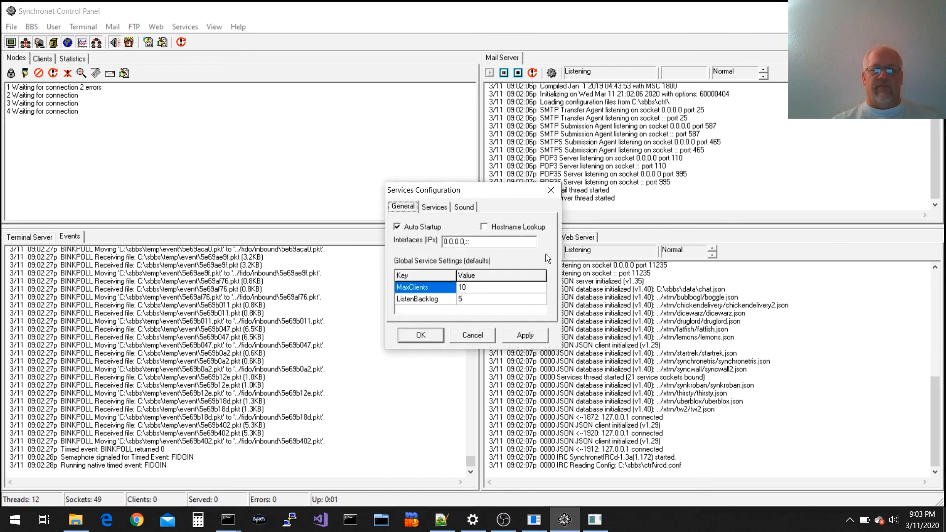
click(443, 212)
drag(542, 238, 544, 253)
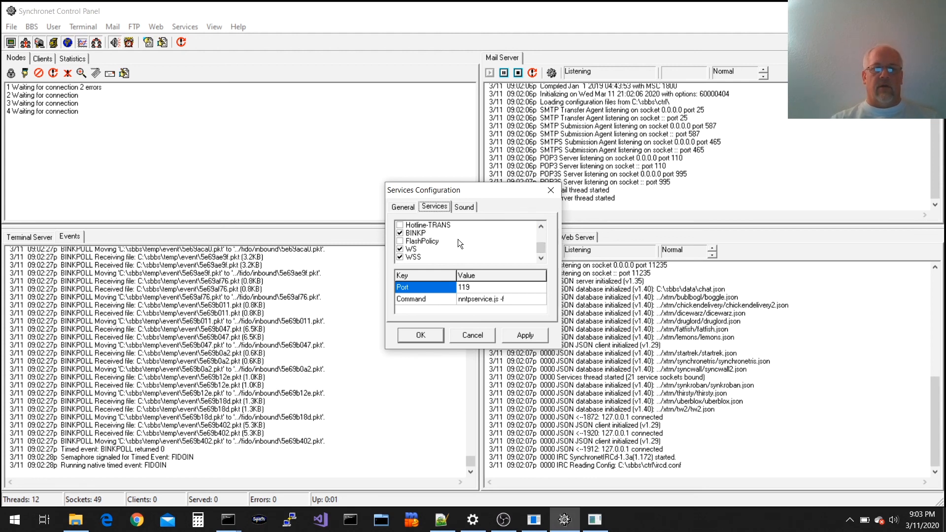
click(442, 232)
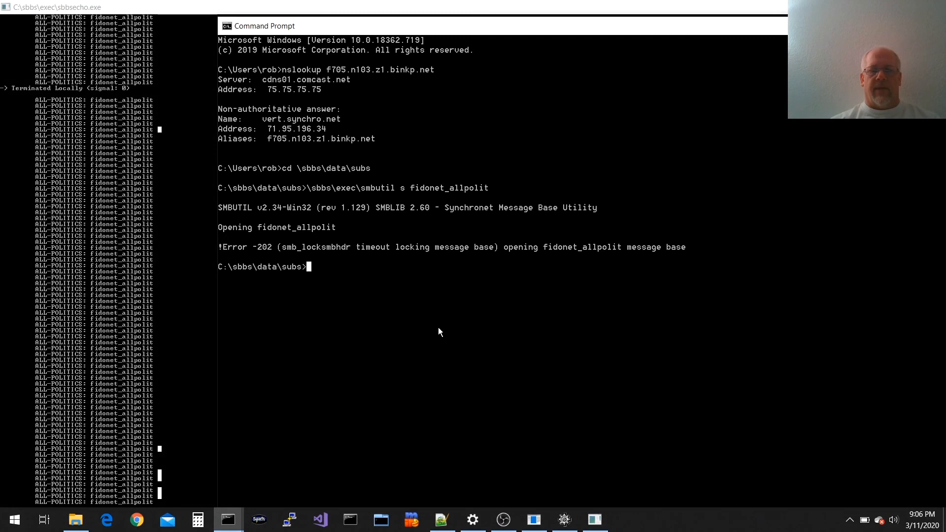
click(503, 519)
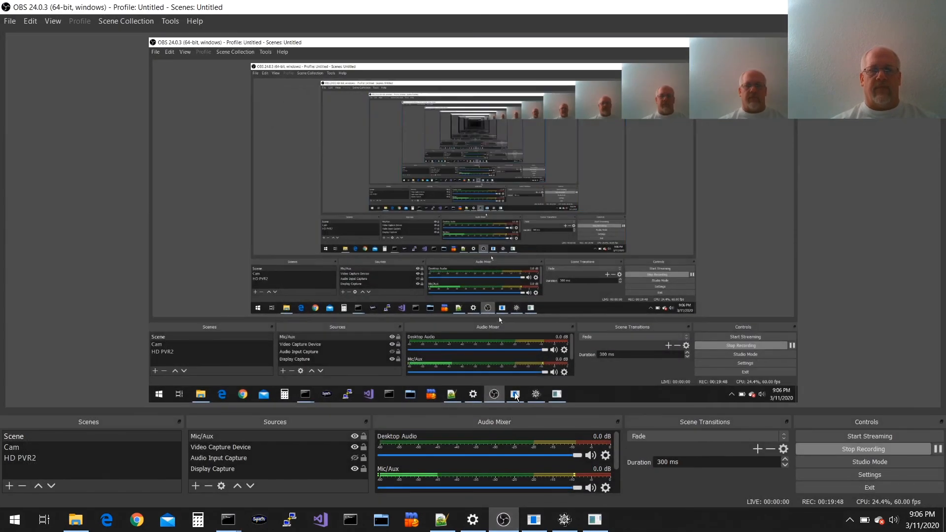